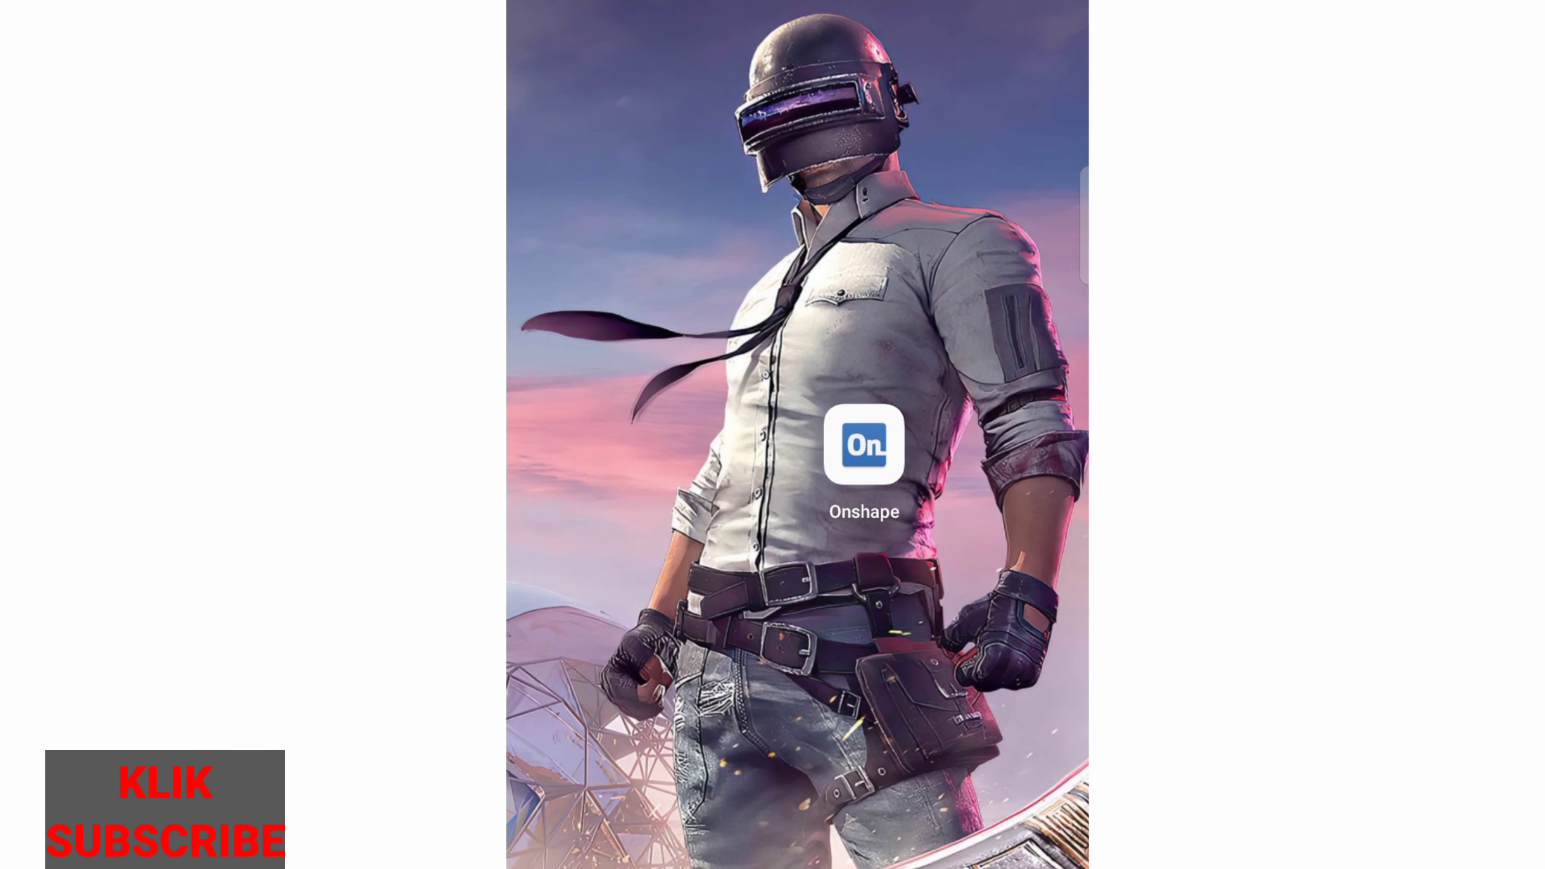
Step: Launch Onshape and create a new document named 'LATIHAN DASAR1'
left_click(864, 445)
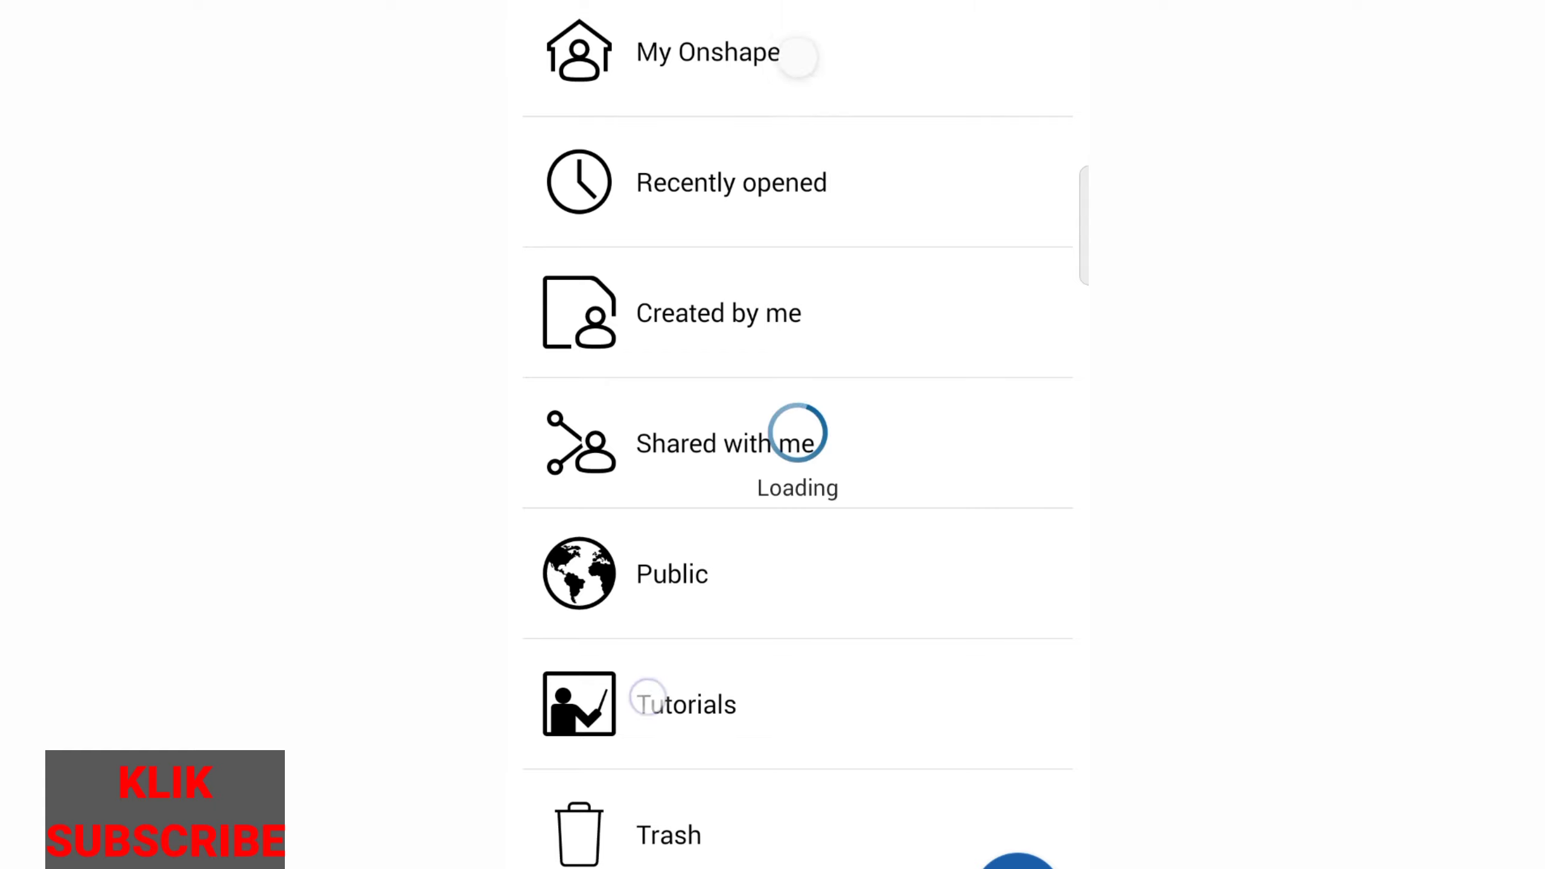
scroll(648, 609, "down", 1)
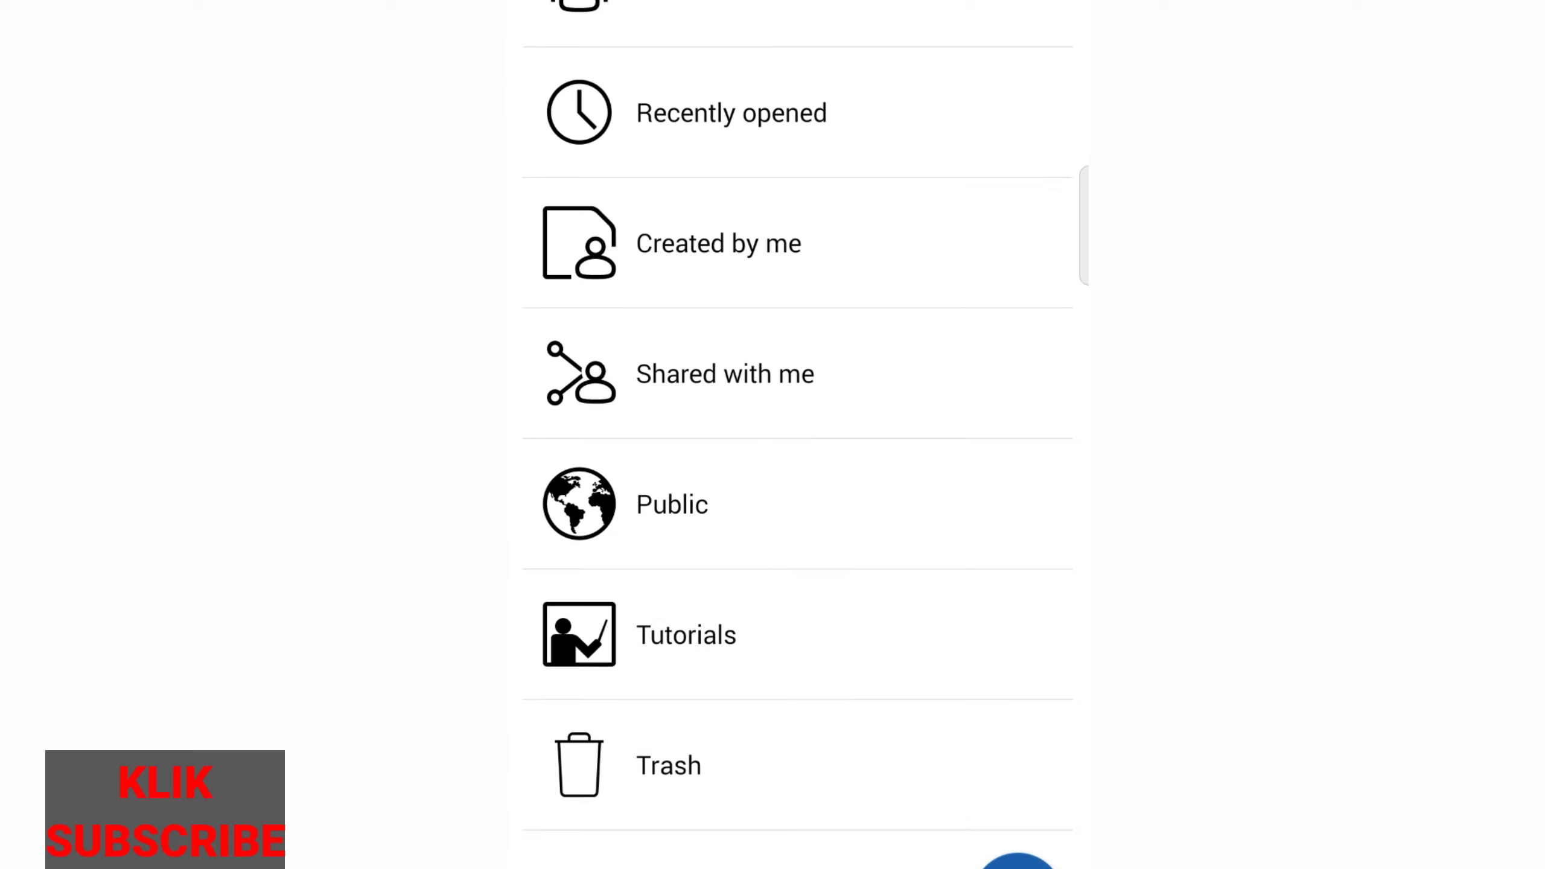
left_click(1018, 861)
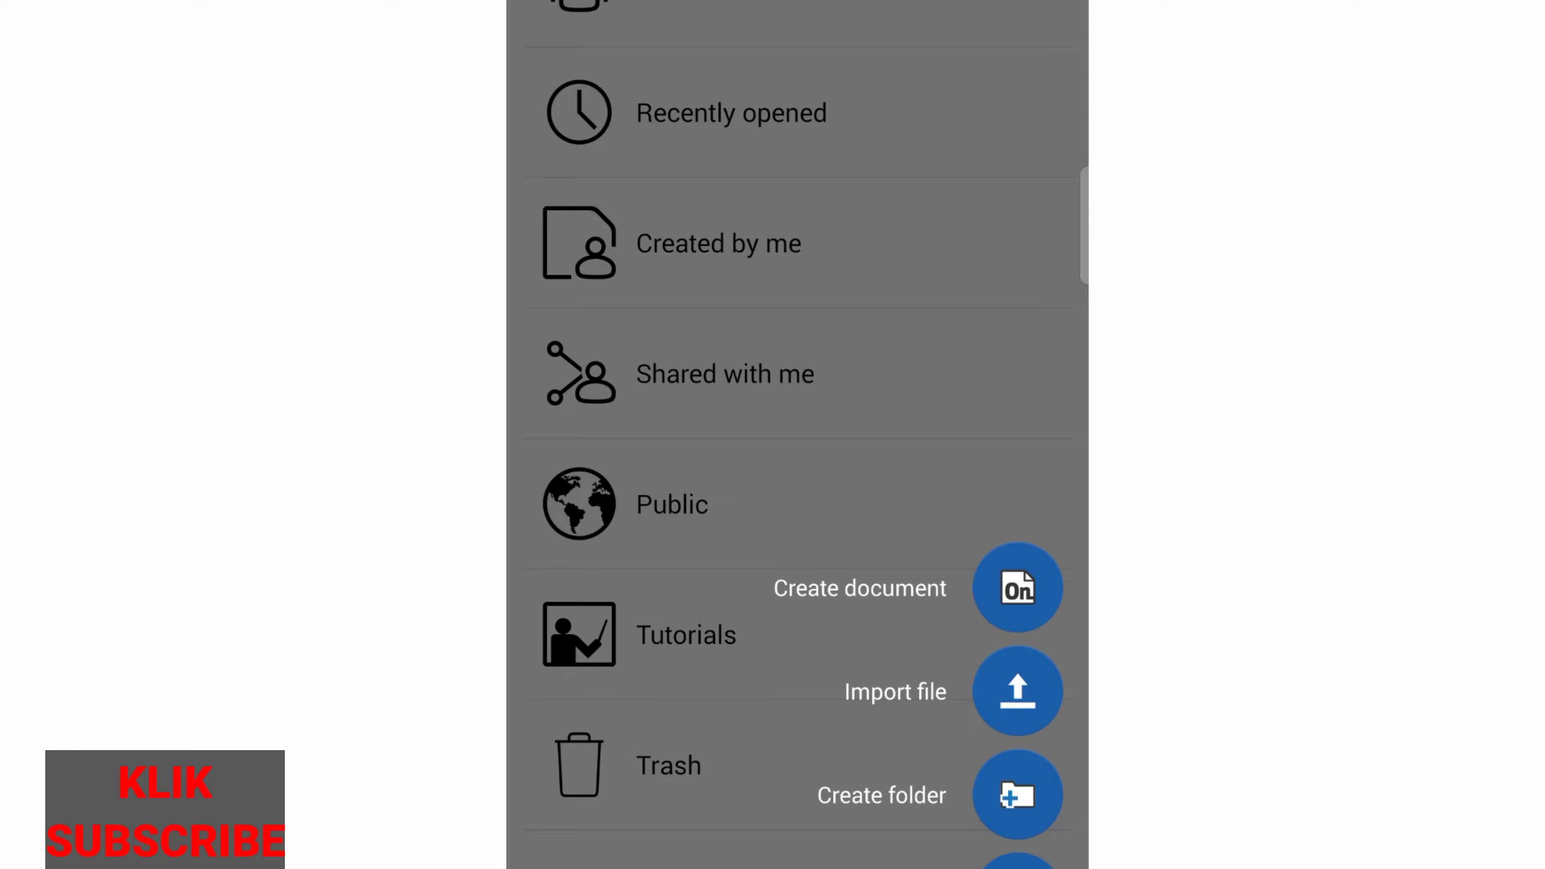
left_click(1018, 588)
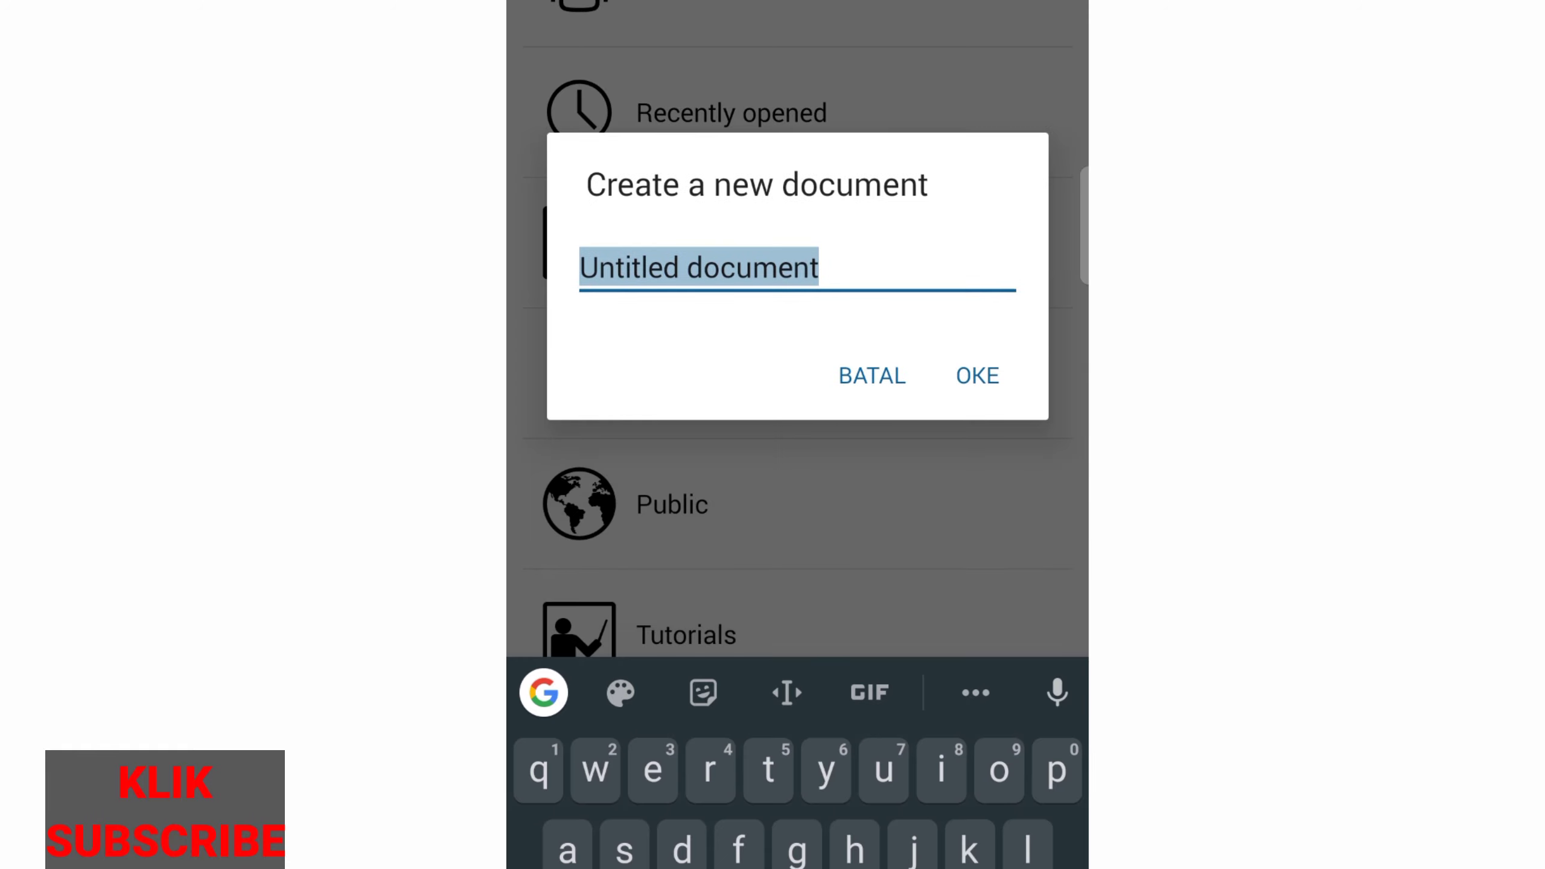
key("BackSpace")
type("L")
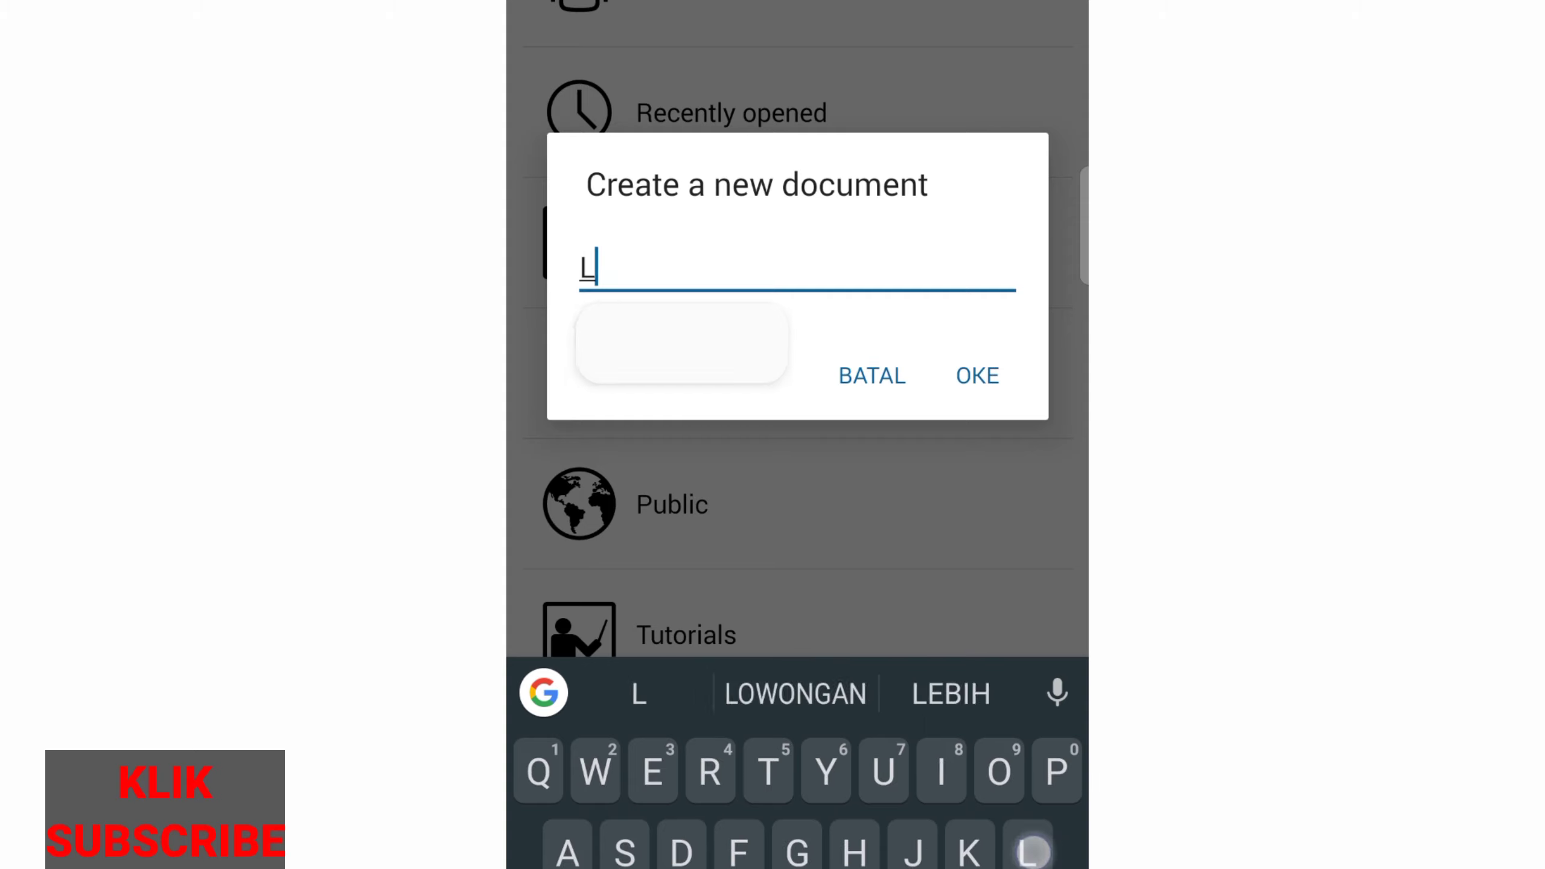
type("ATI")
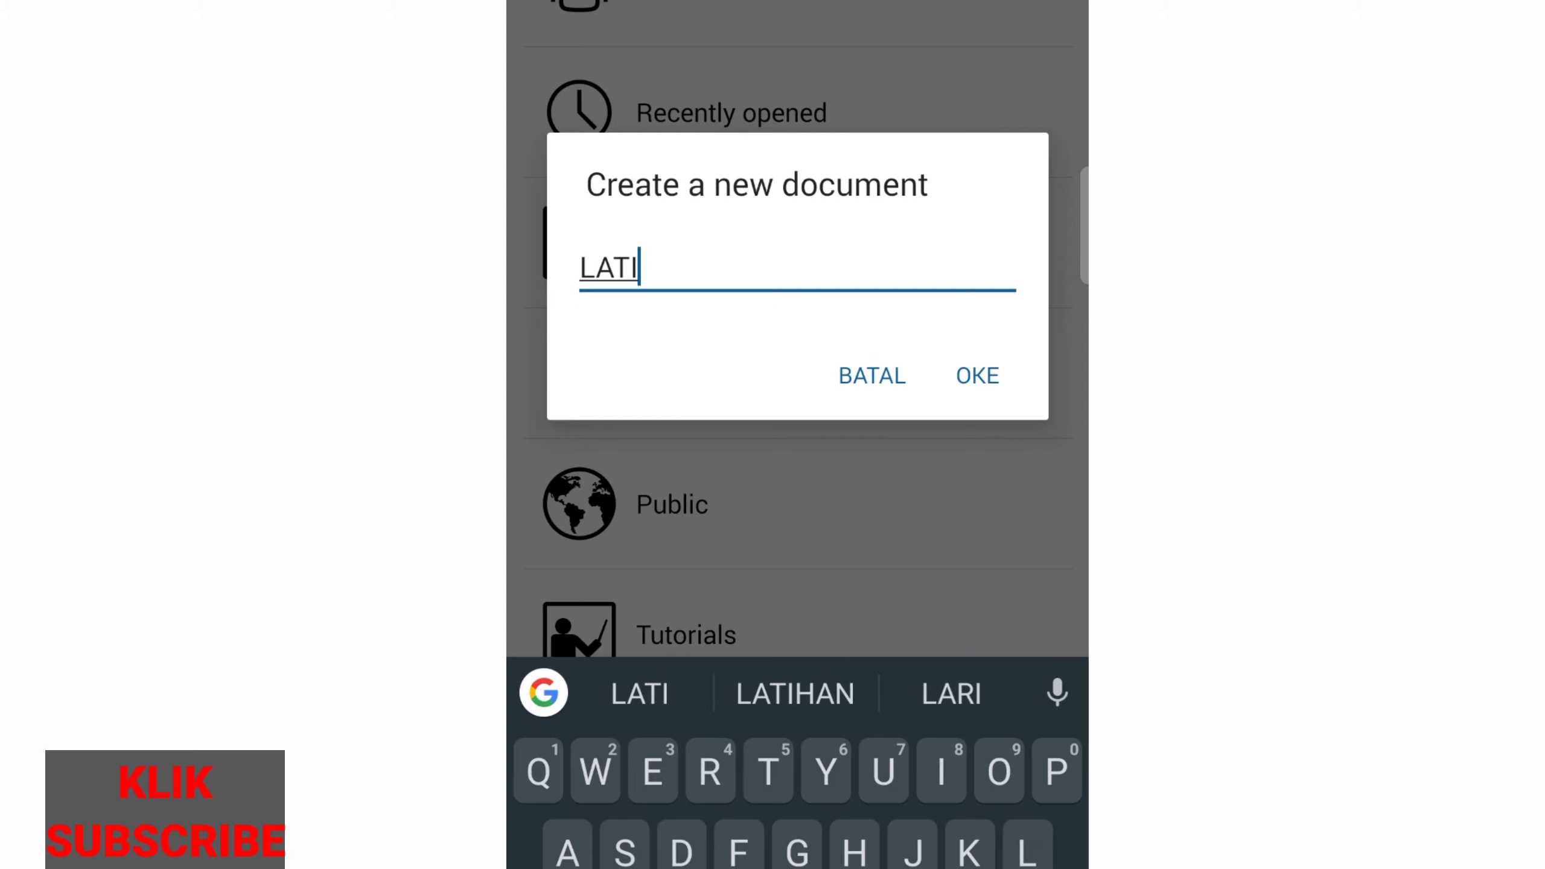
type("HAN ")
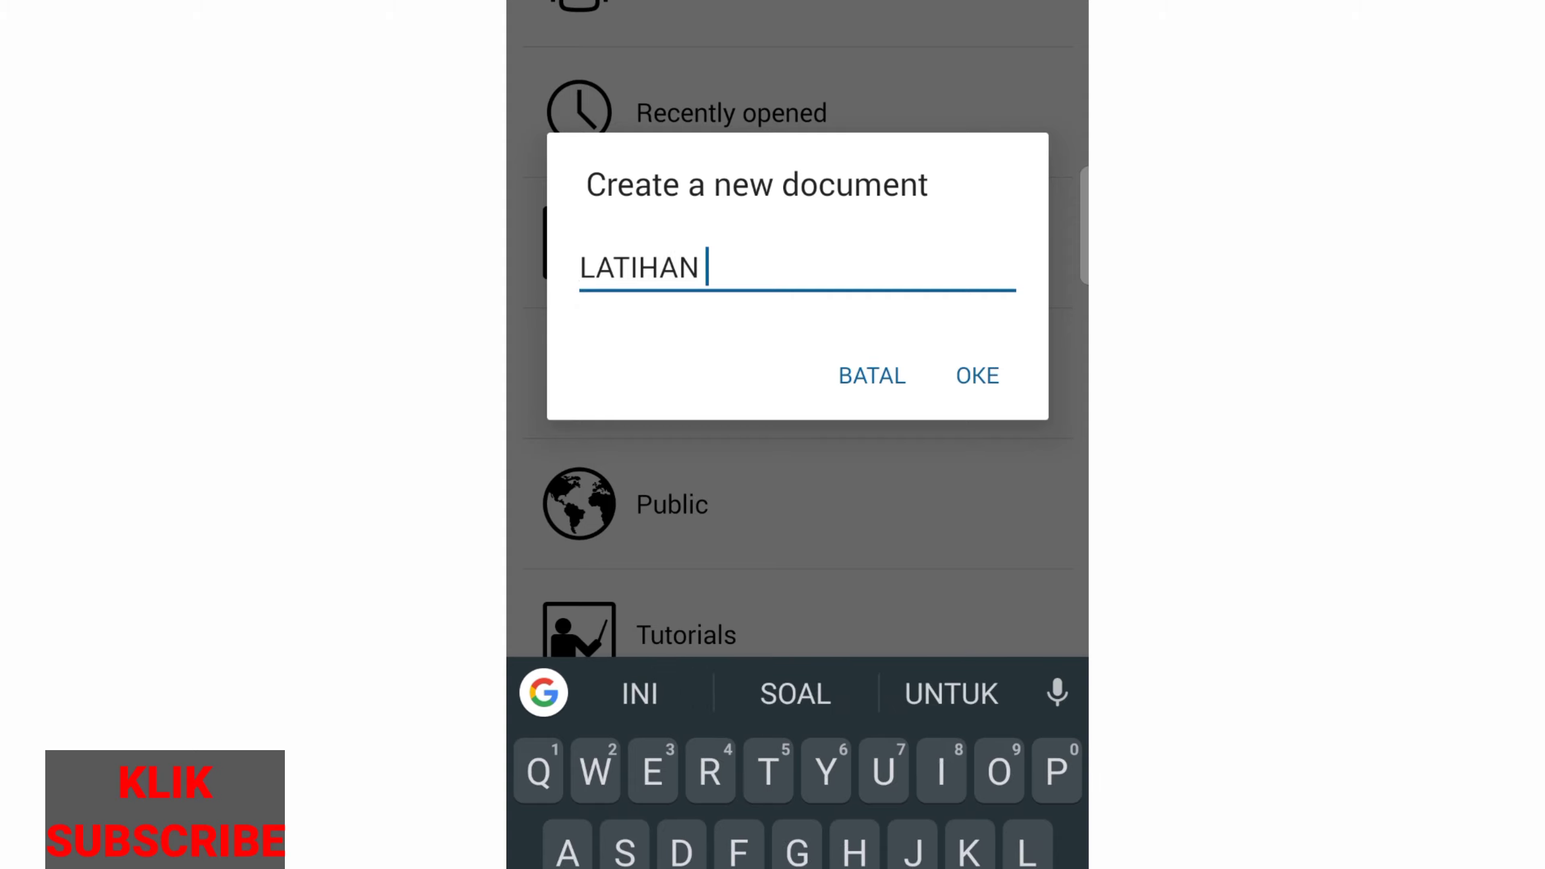
type("DASAR")
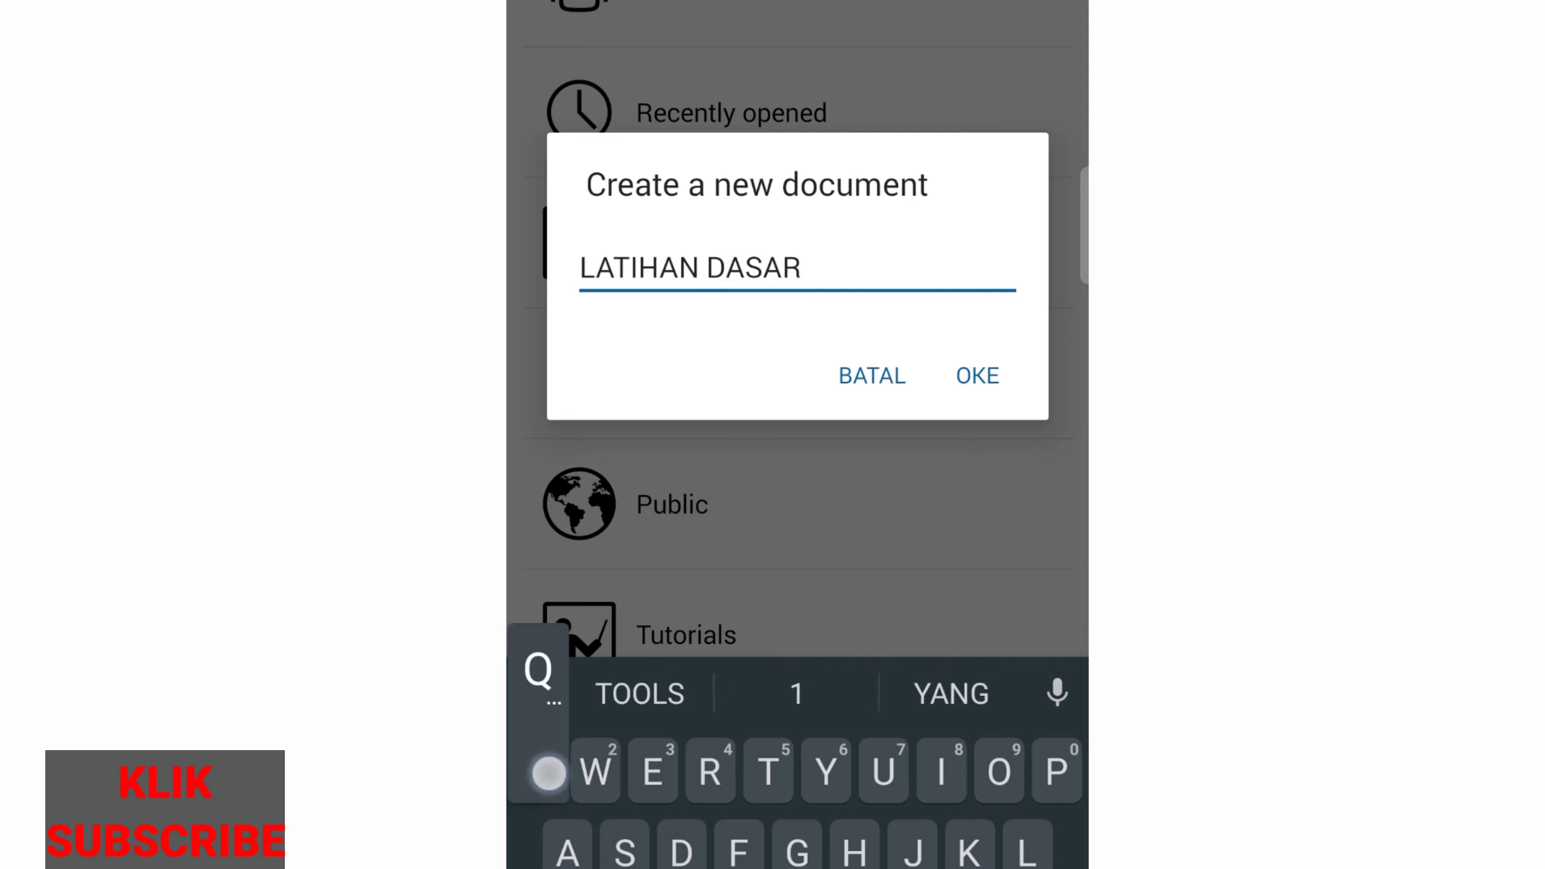
type("1")
left_click(978, 375)
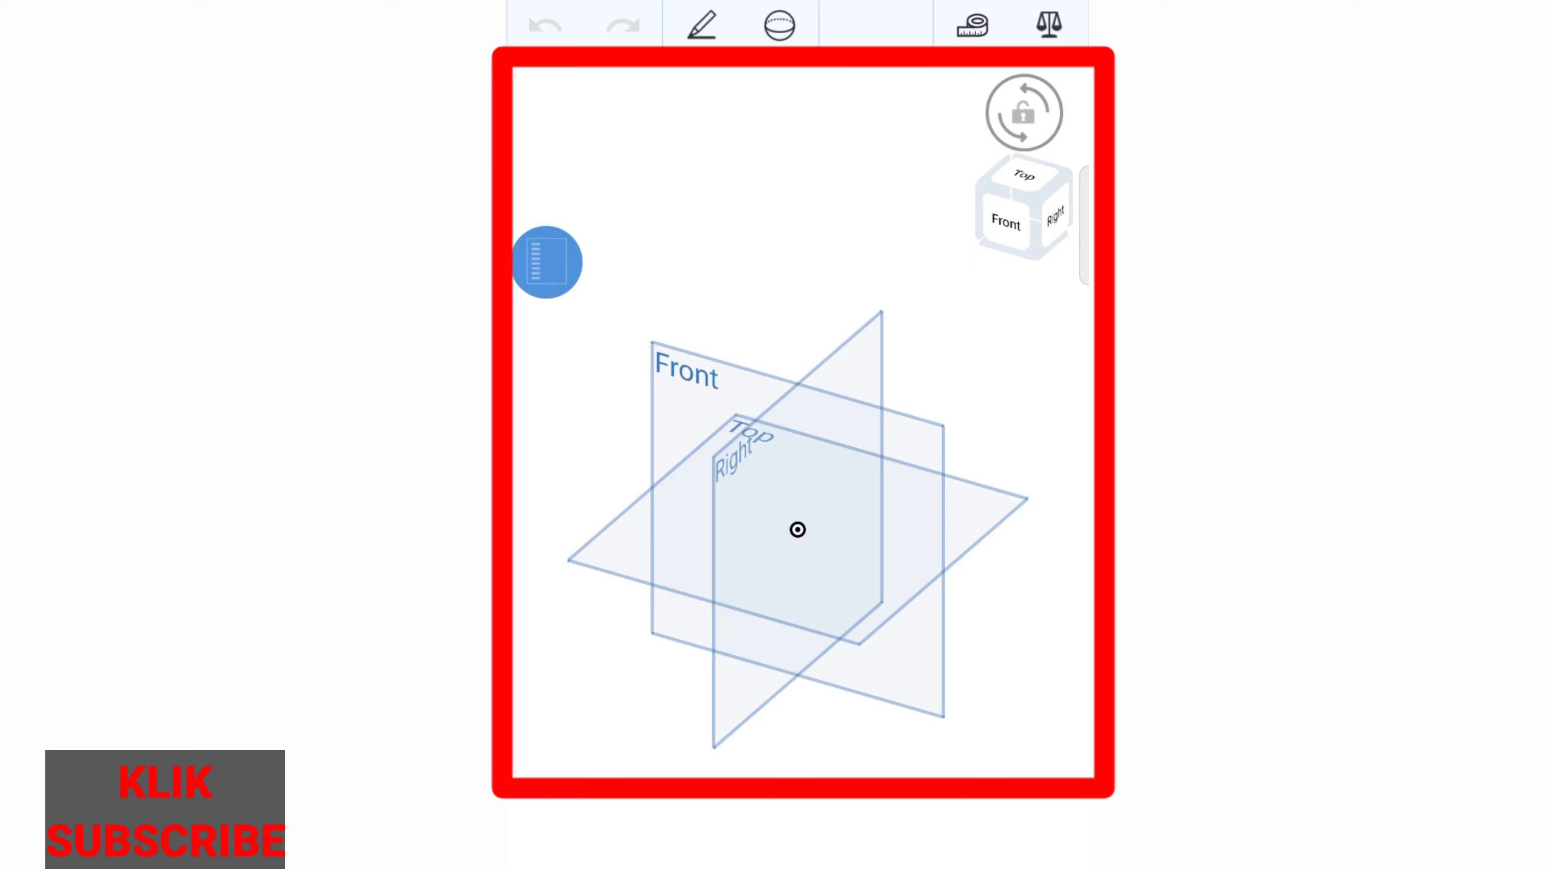
Step: Start Sketch 1 on the Top plane and browse the sketch tool list
left_click(829, 454)
left_click(701, 25)
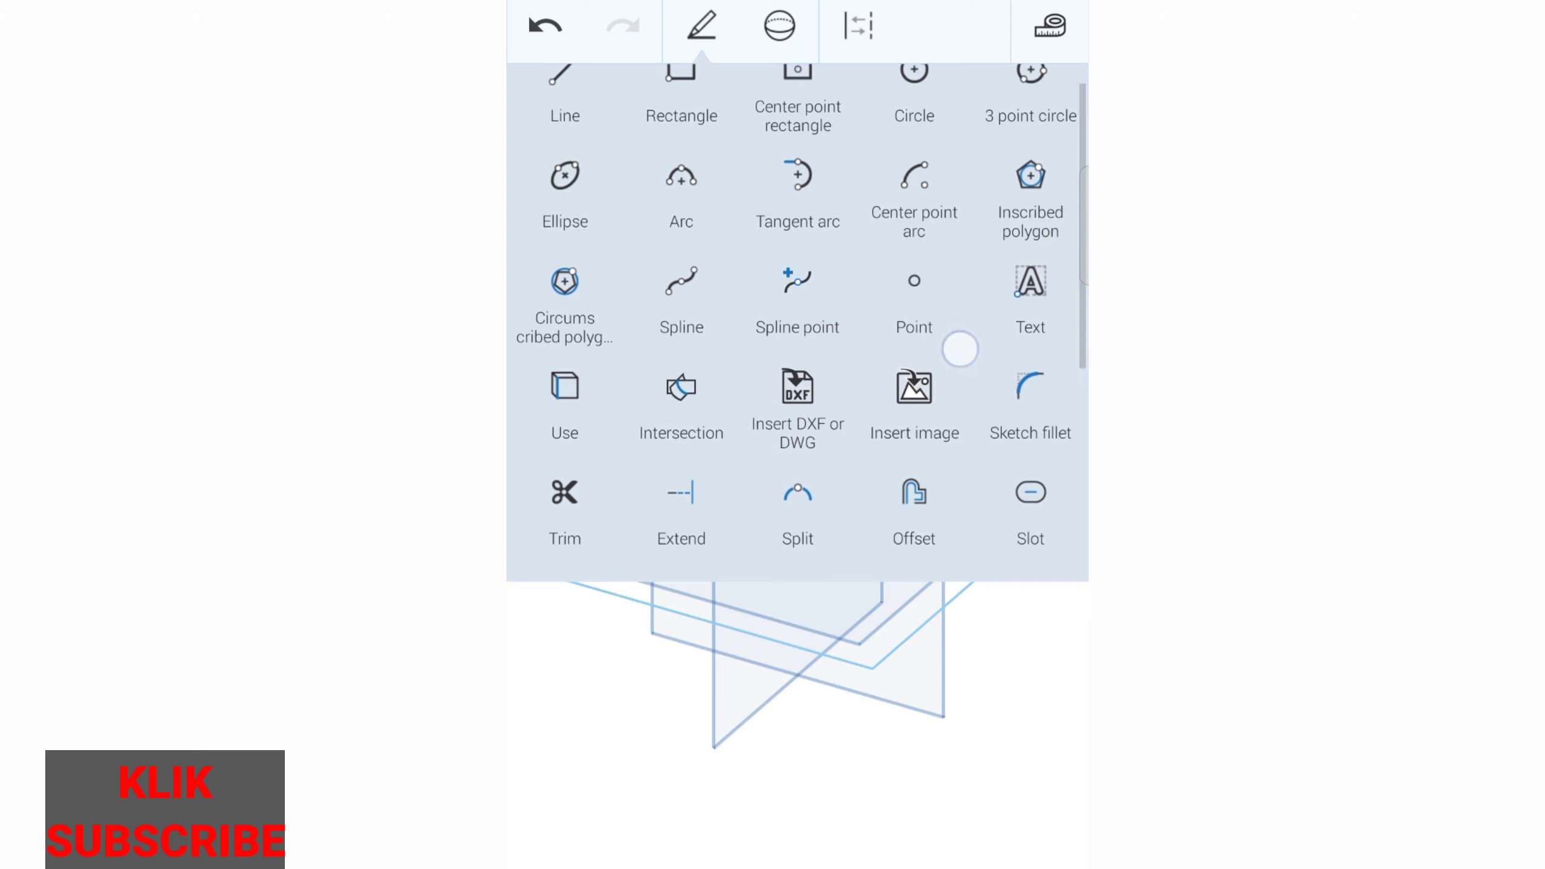
left_click_drag(958, 349, 958, 91)
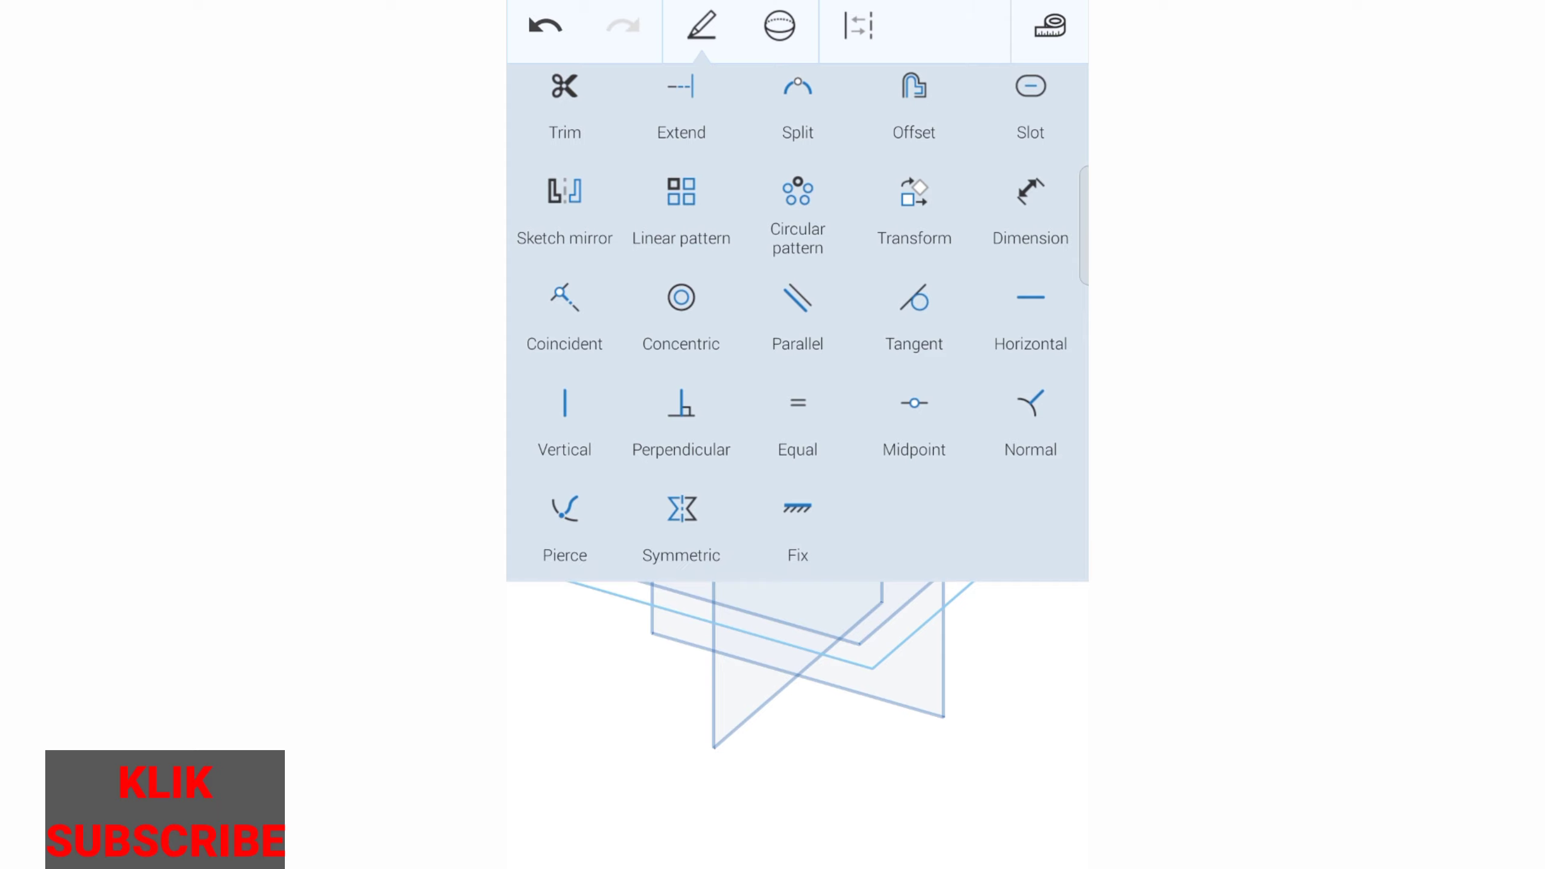
left_click_drag(971, 183, 855, 787)
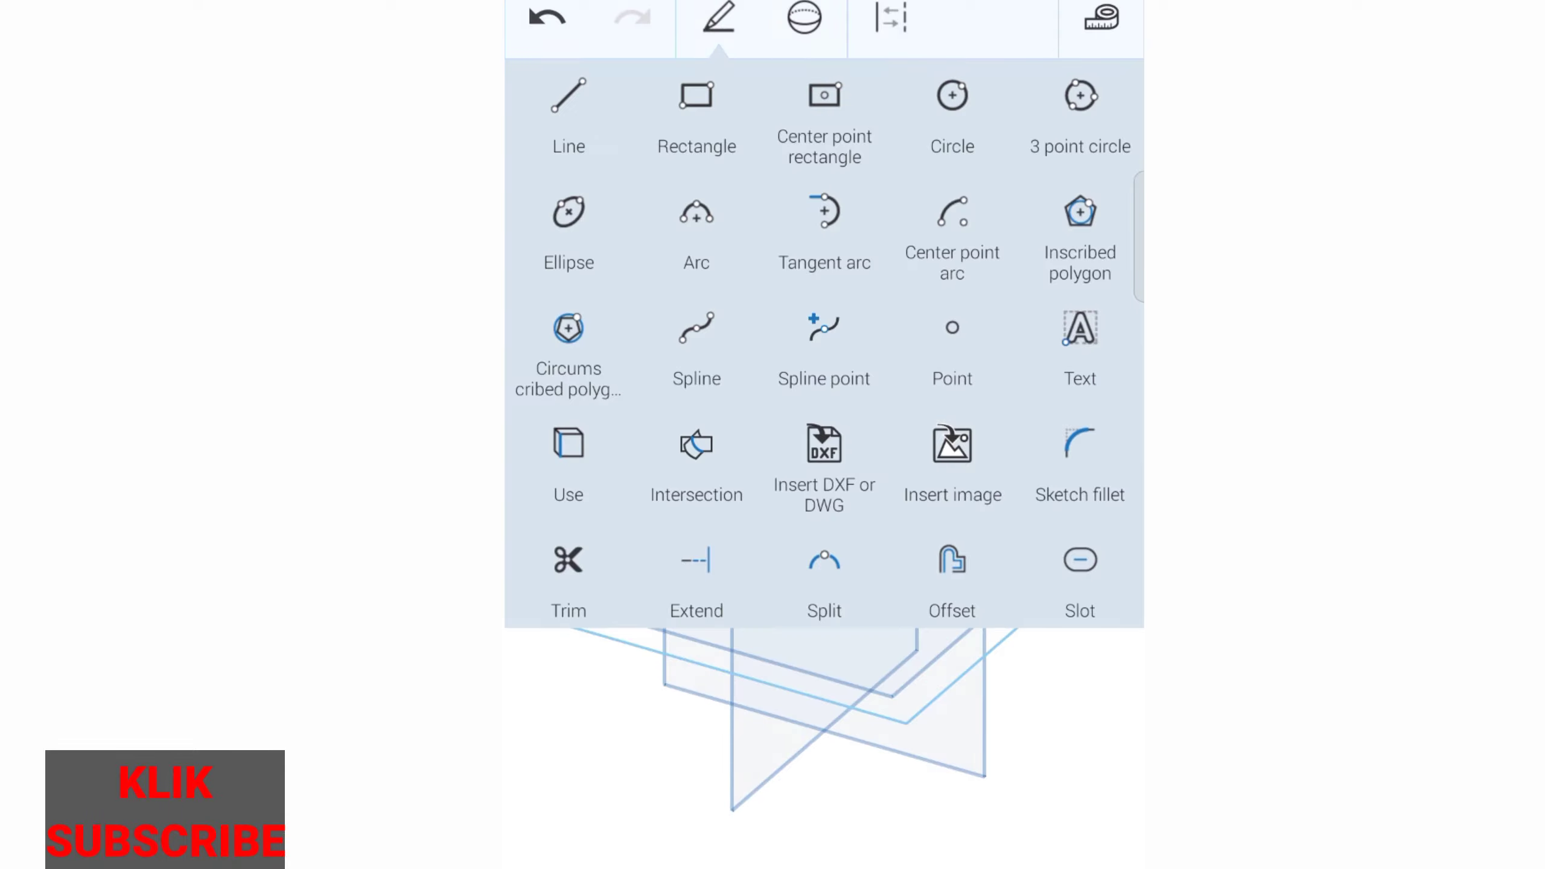
Step: Start an Extrude feature from the solid tools, then cancel it
left_click(804, 18)
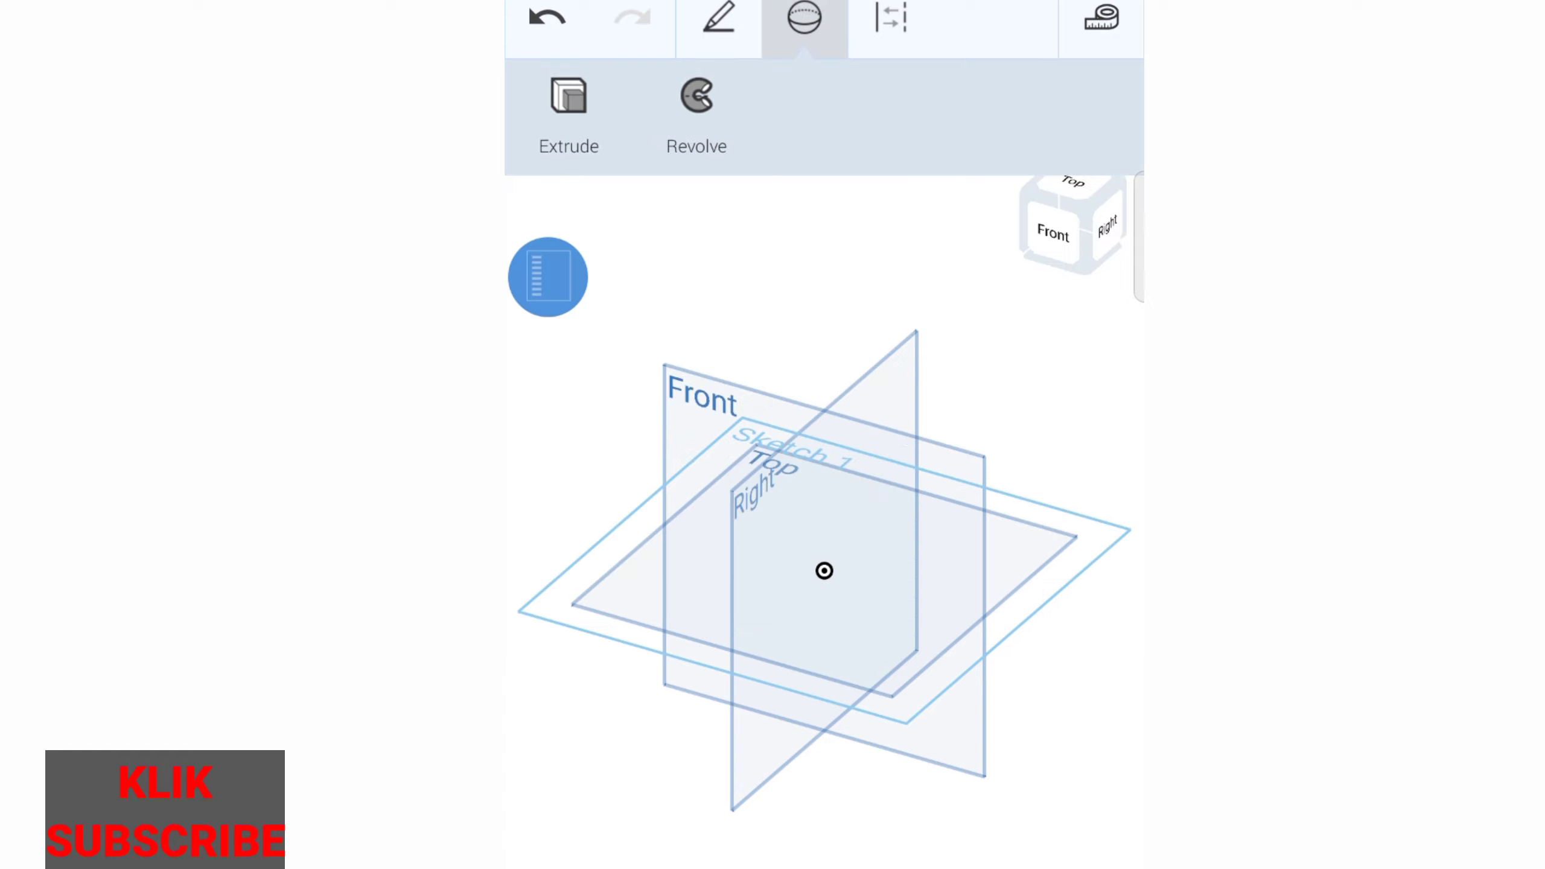
left_click(568, 96)
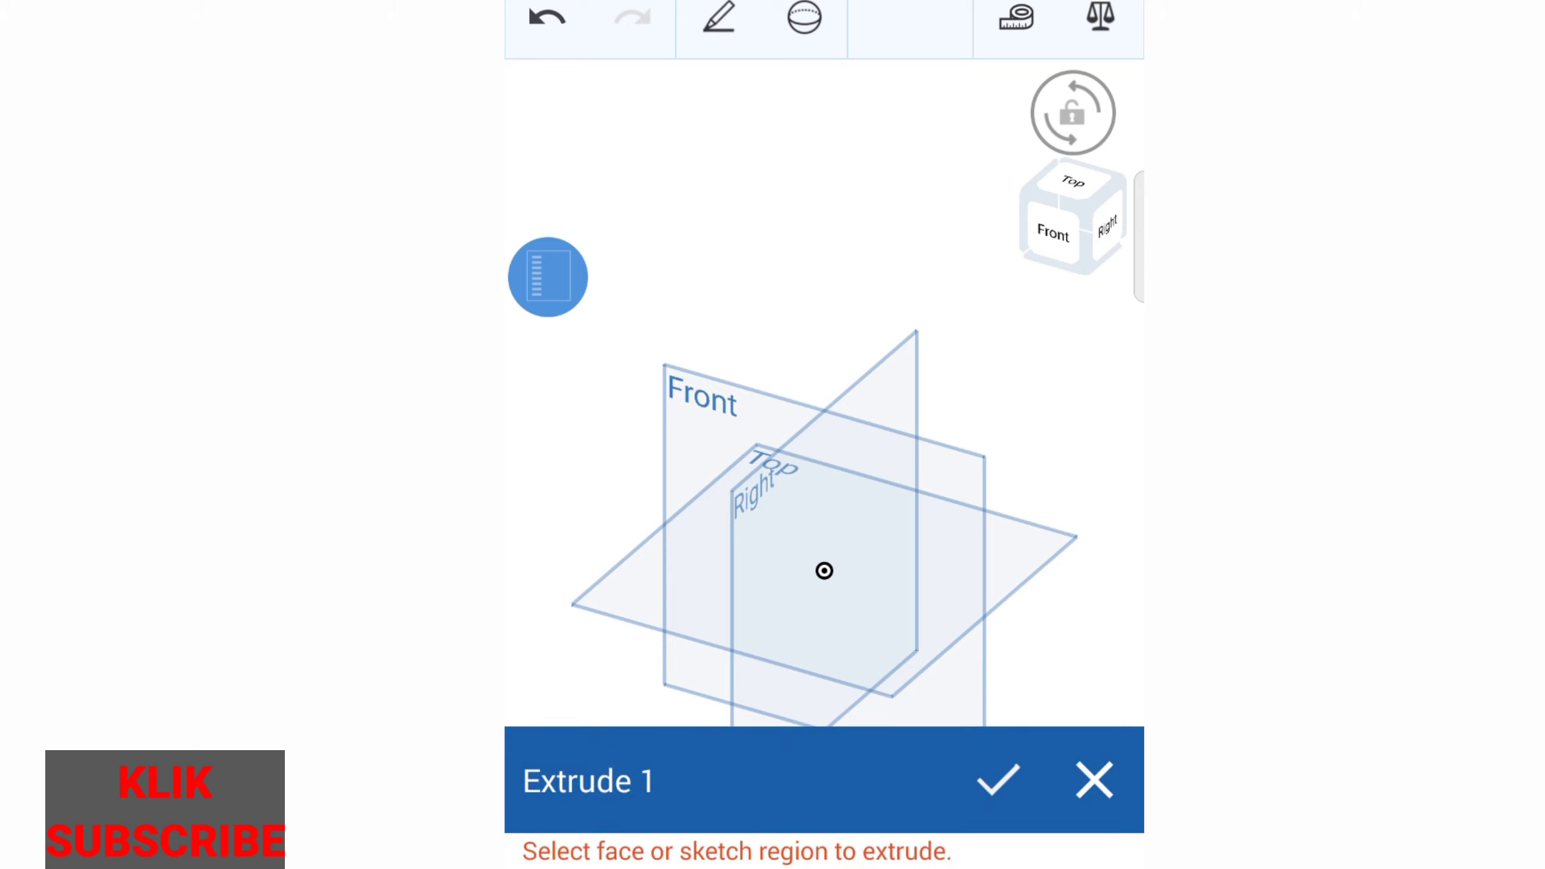
left_click(1111, 765)
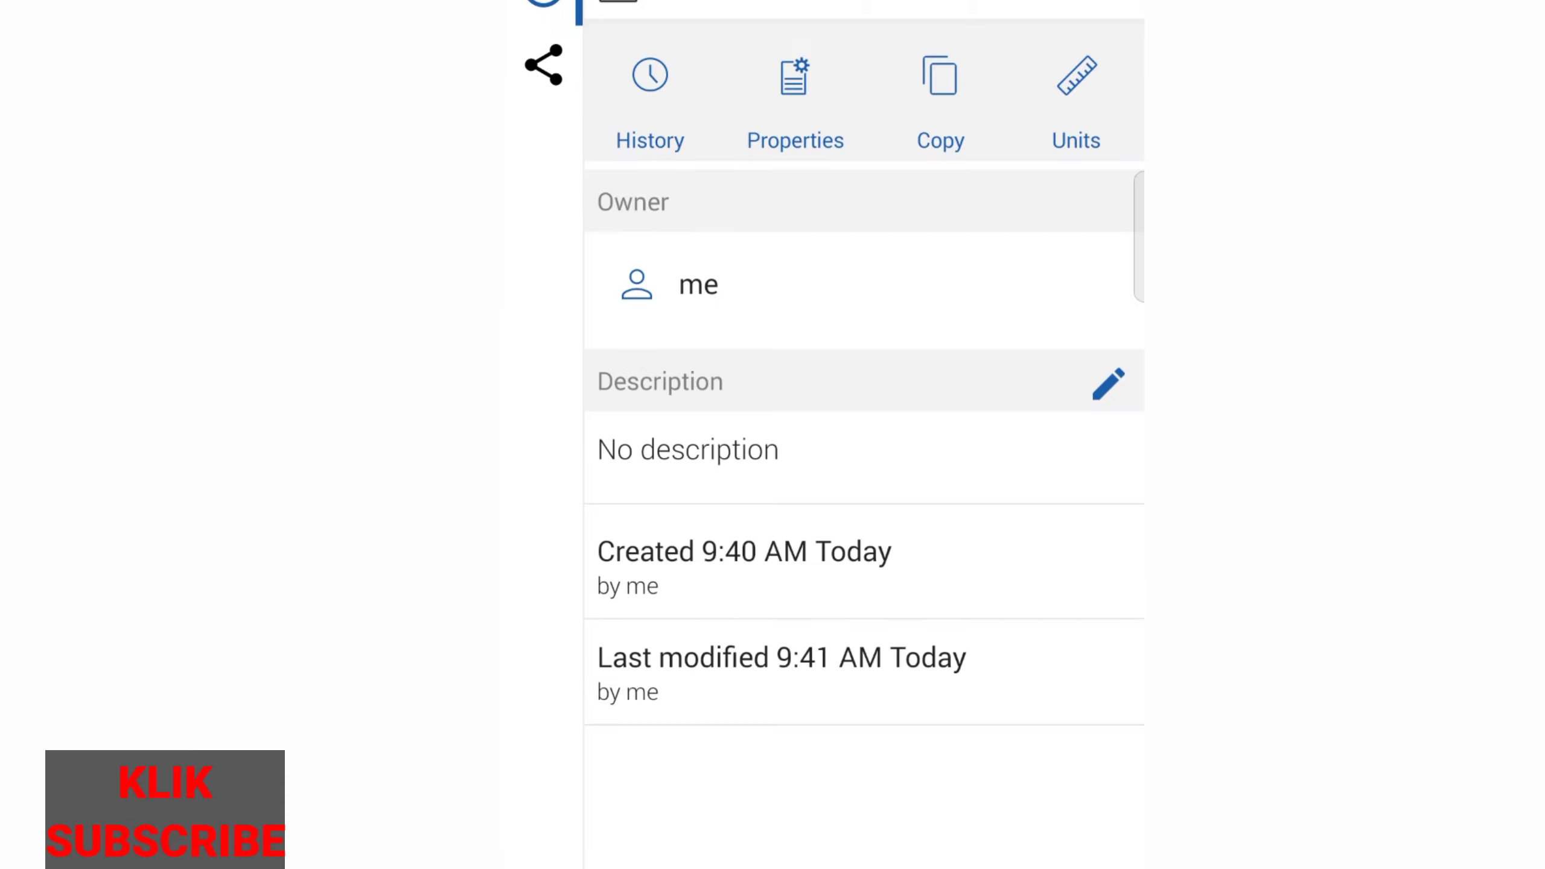
Step: Change the document's length unit to Millimeter and save the unit settings
left_click(1104, 79)
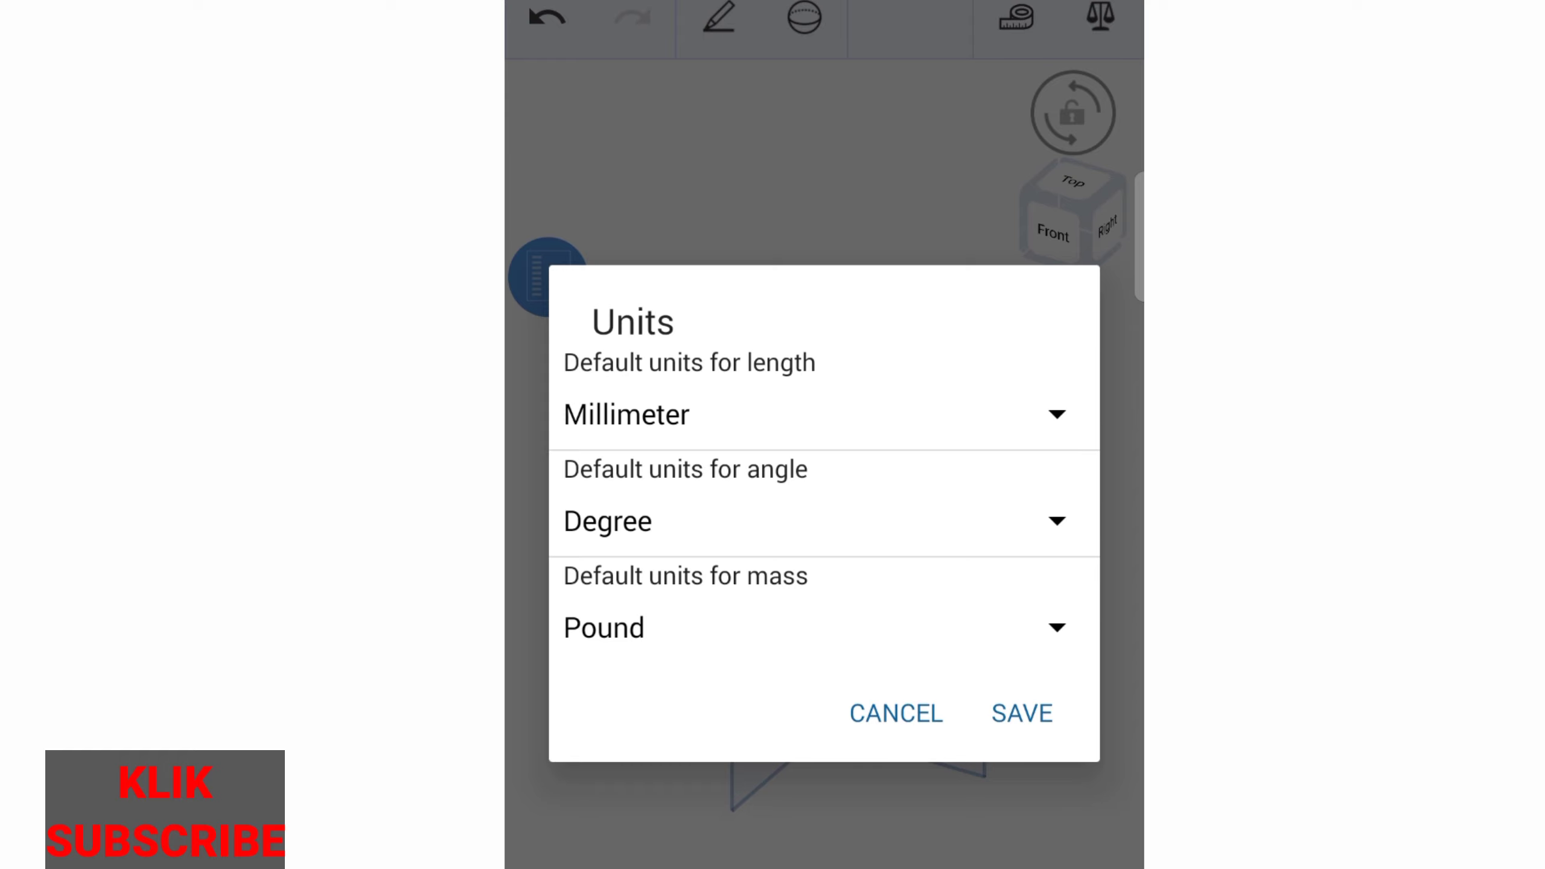
left_click(1057, 414)
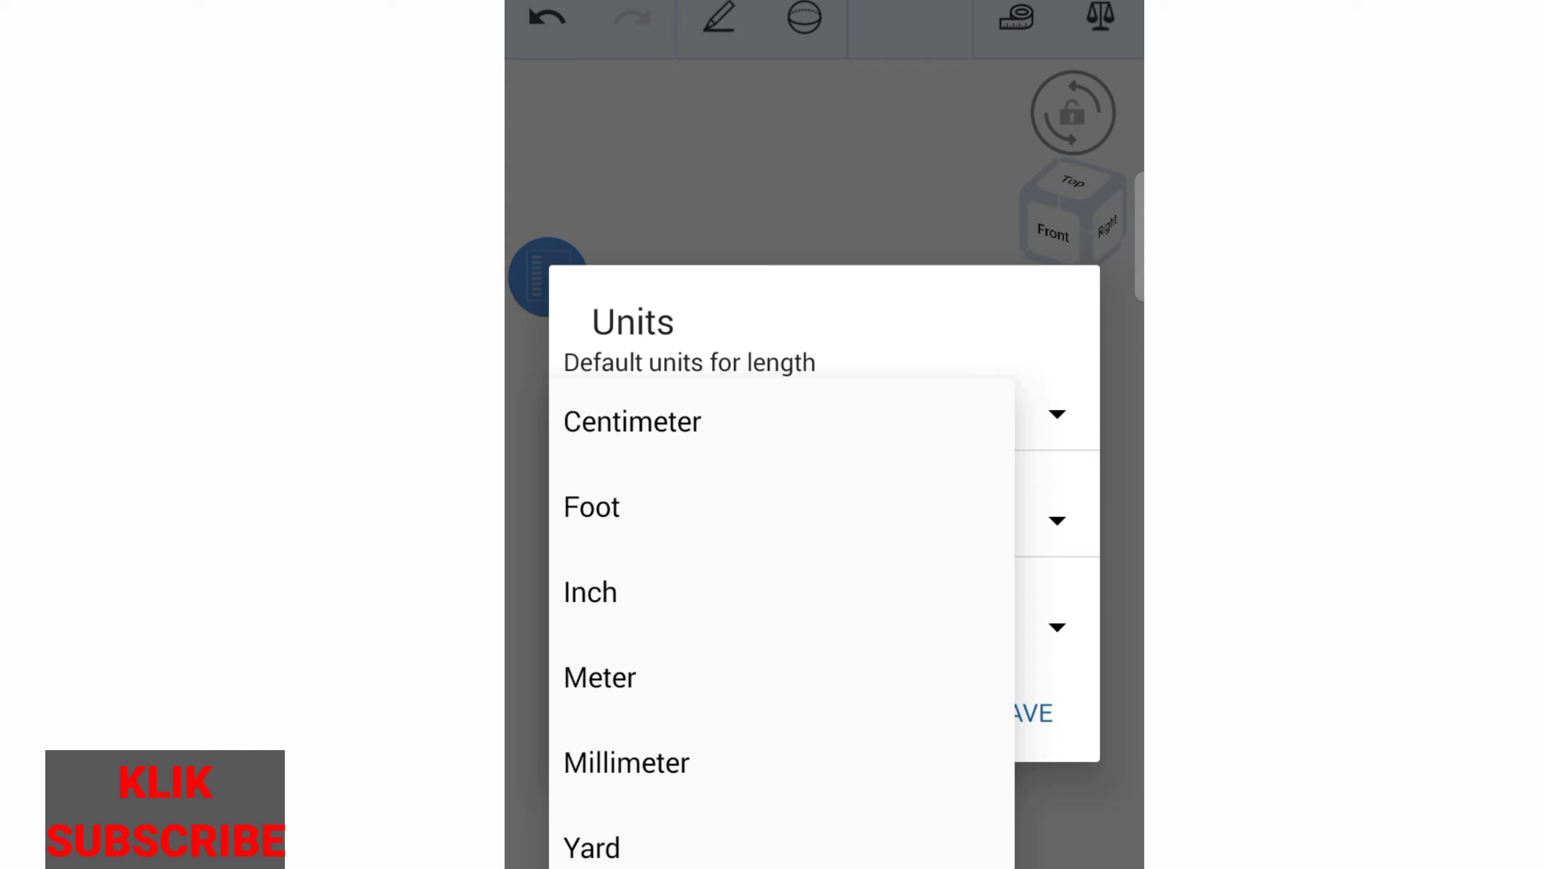
left_click(831, 750)
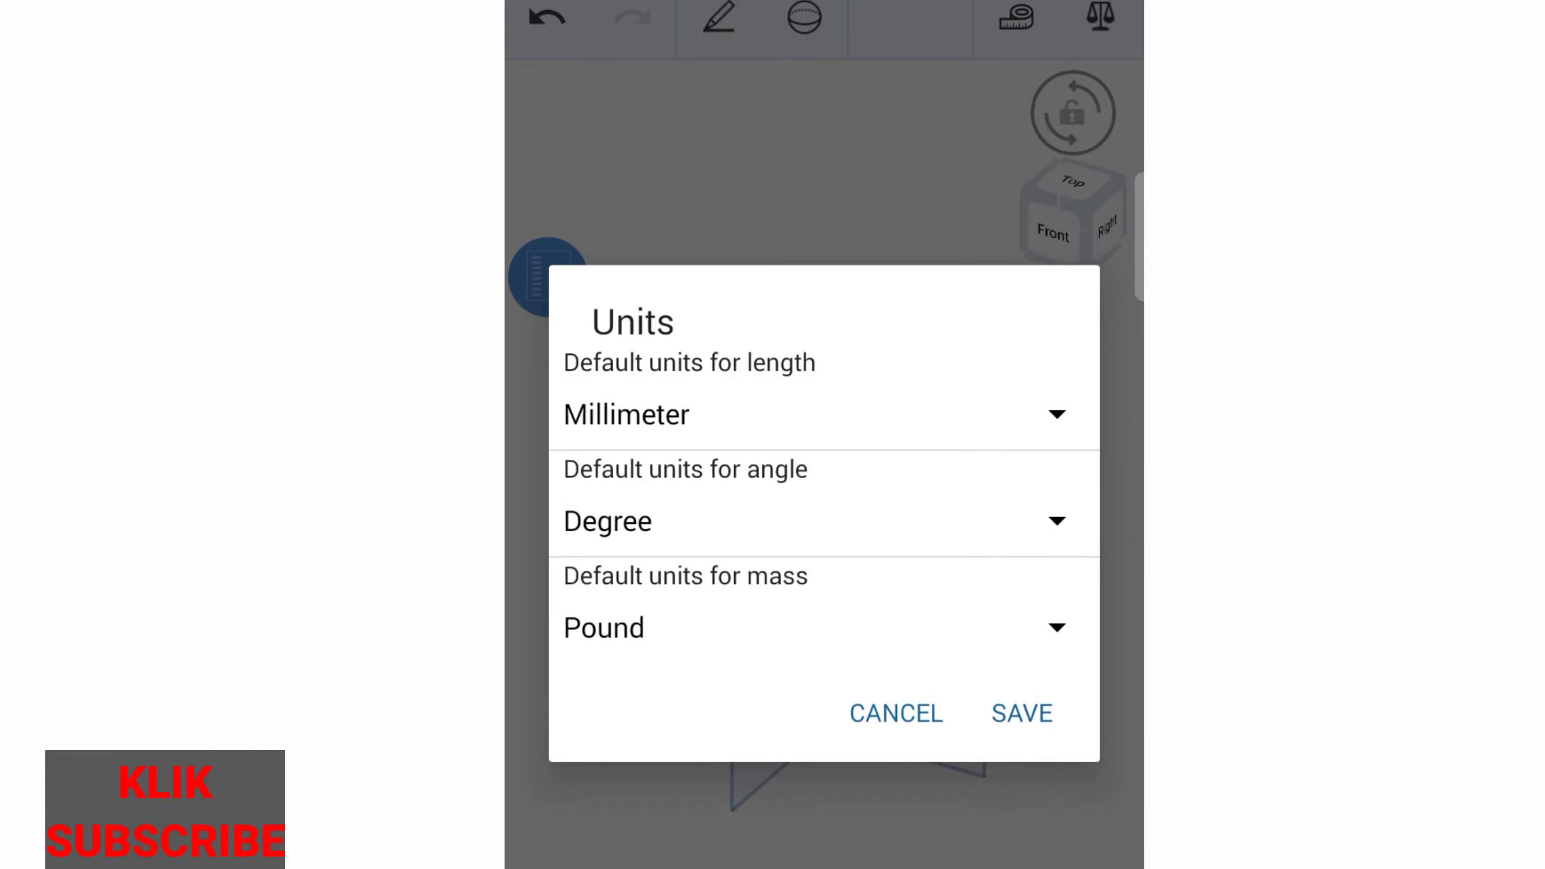
left_click(1022, 713)
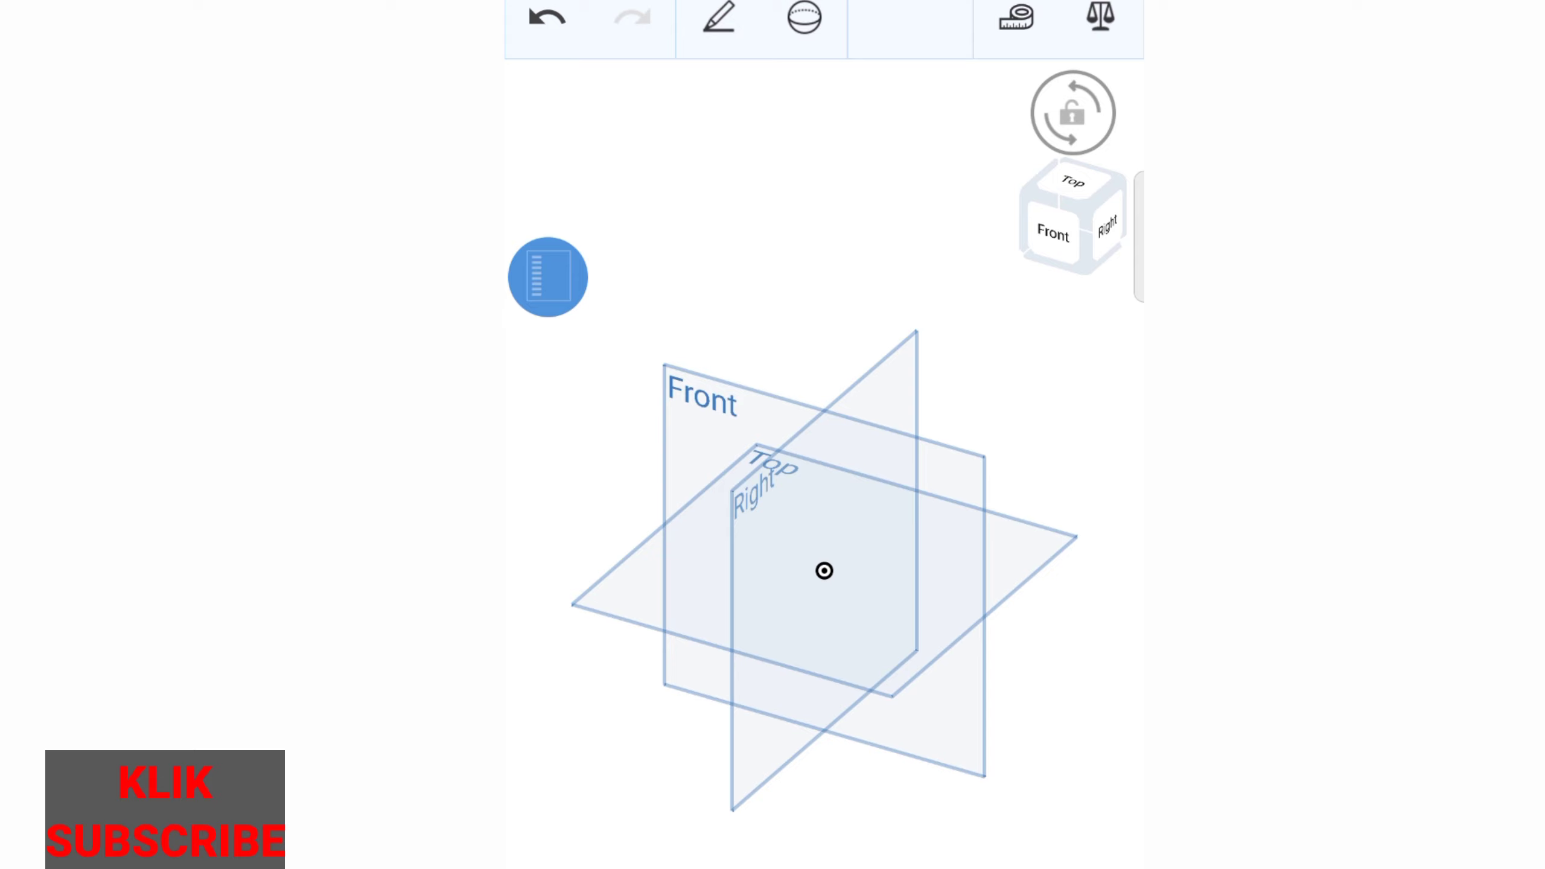
Step: Switch to the Top view and lock the view against rotation
left_click(1076, 219)
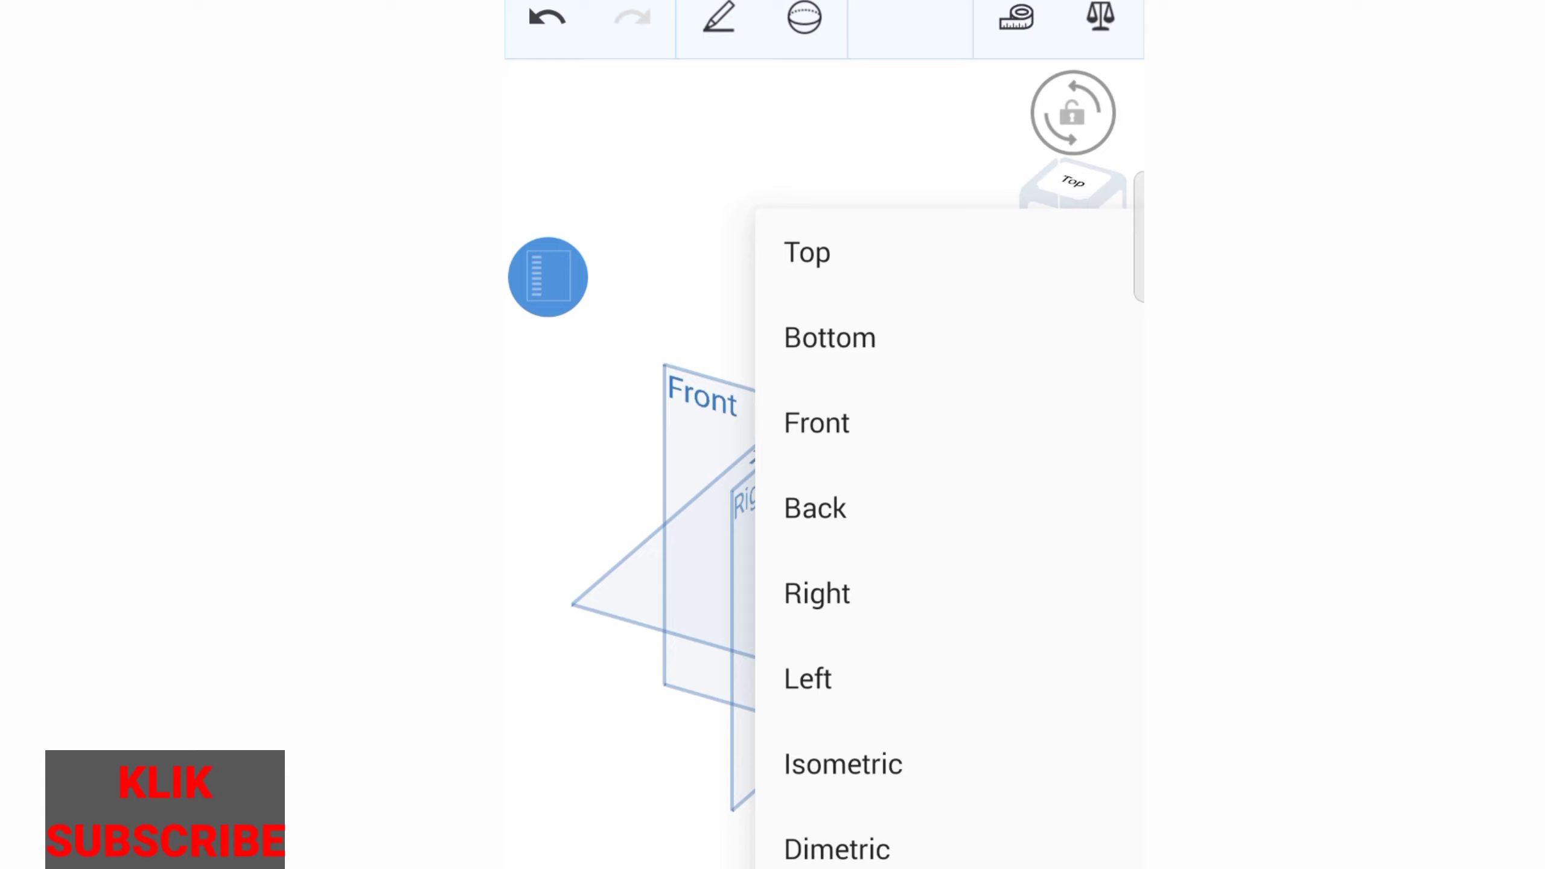
left_click(807, 252)
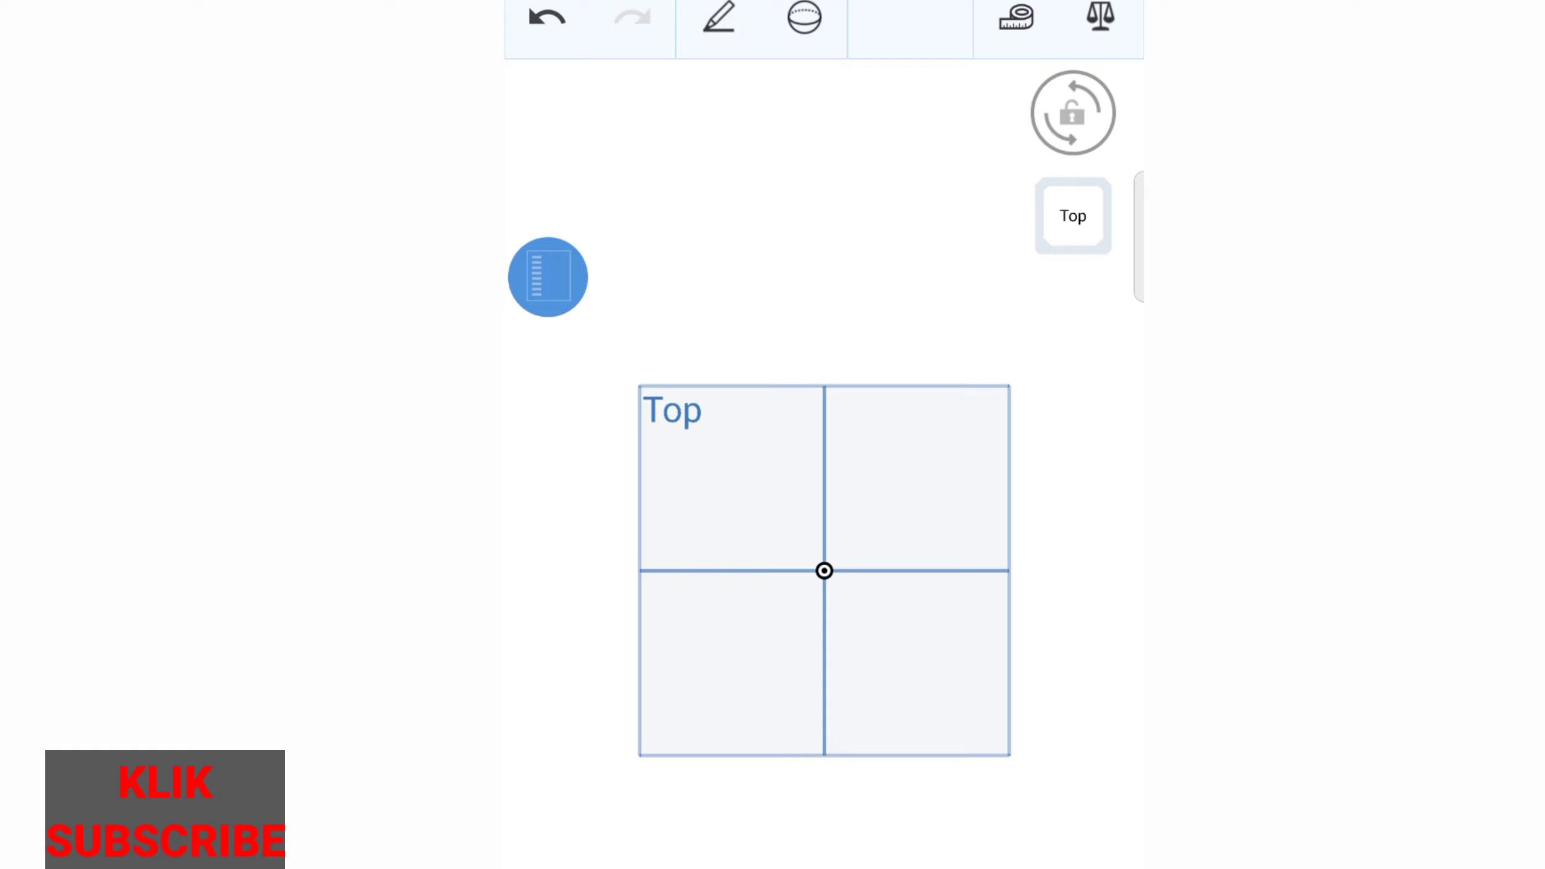
left_click(1073, 113)
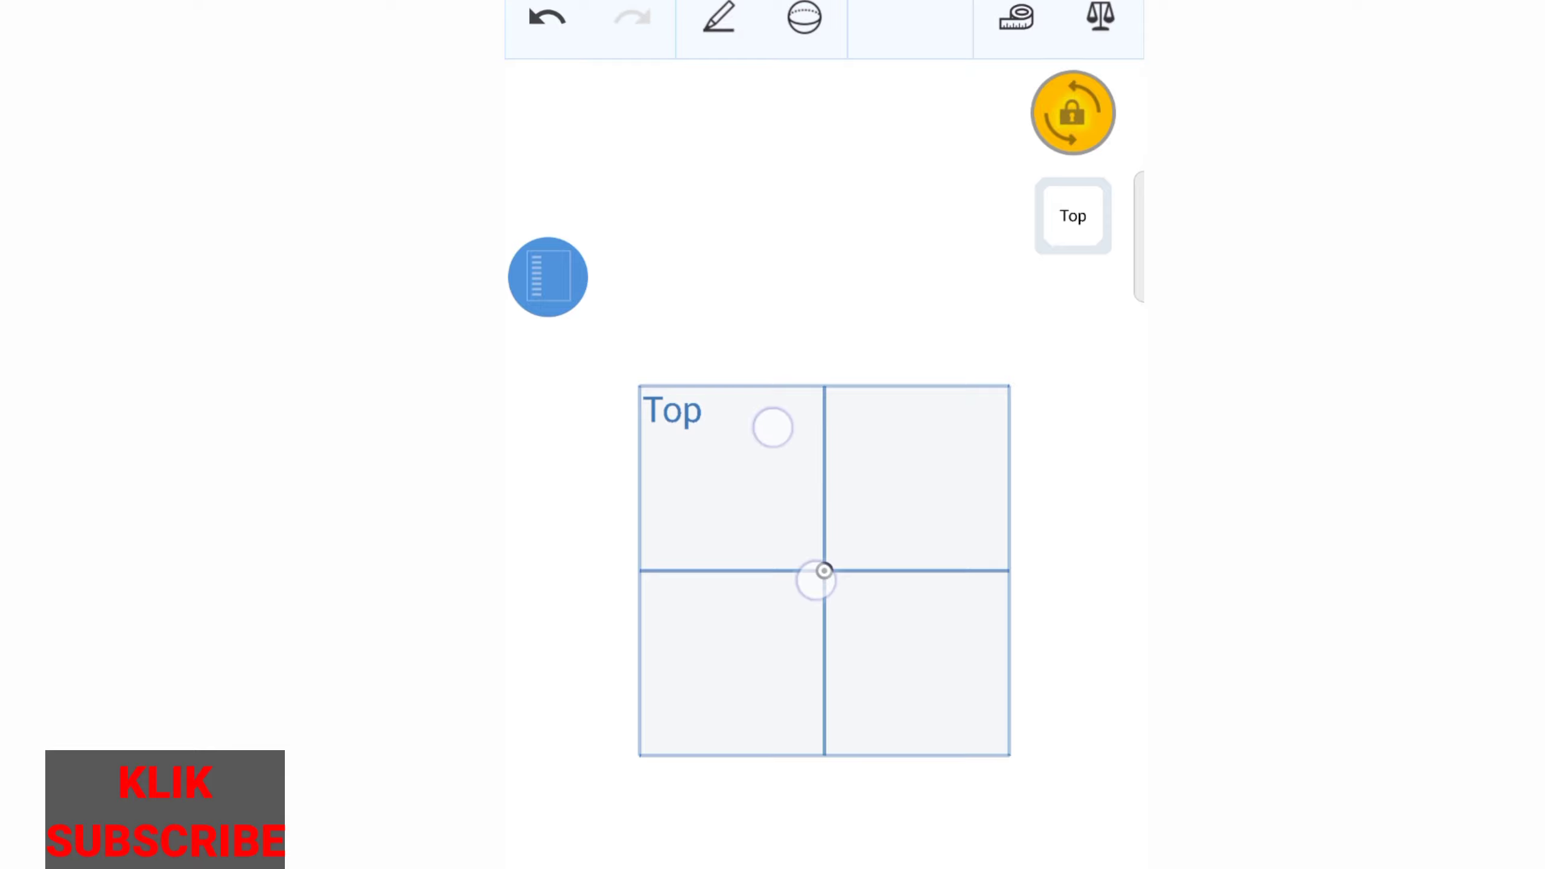
Step: Start Sketch 2 on the Top plane
scroll(797, 500, "up", 5)
scroll(840, 530, "up", 1)
scroll(840, 548, "up", 1)
scroll(809, 566, "down", 1)
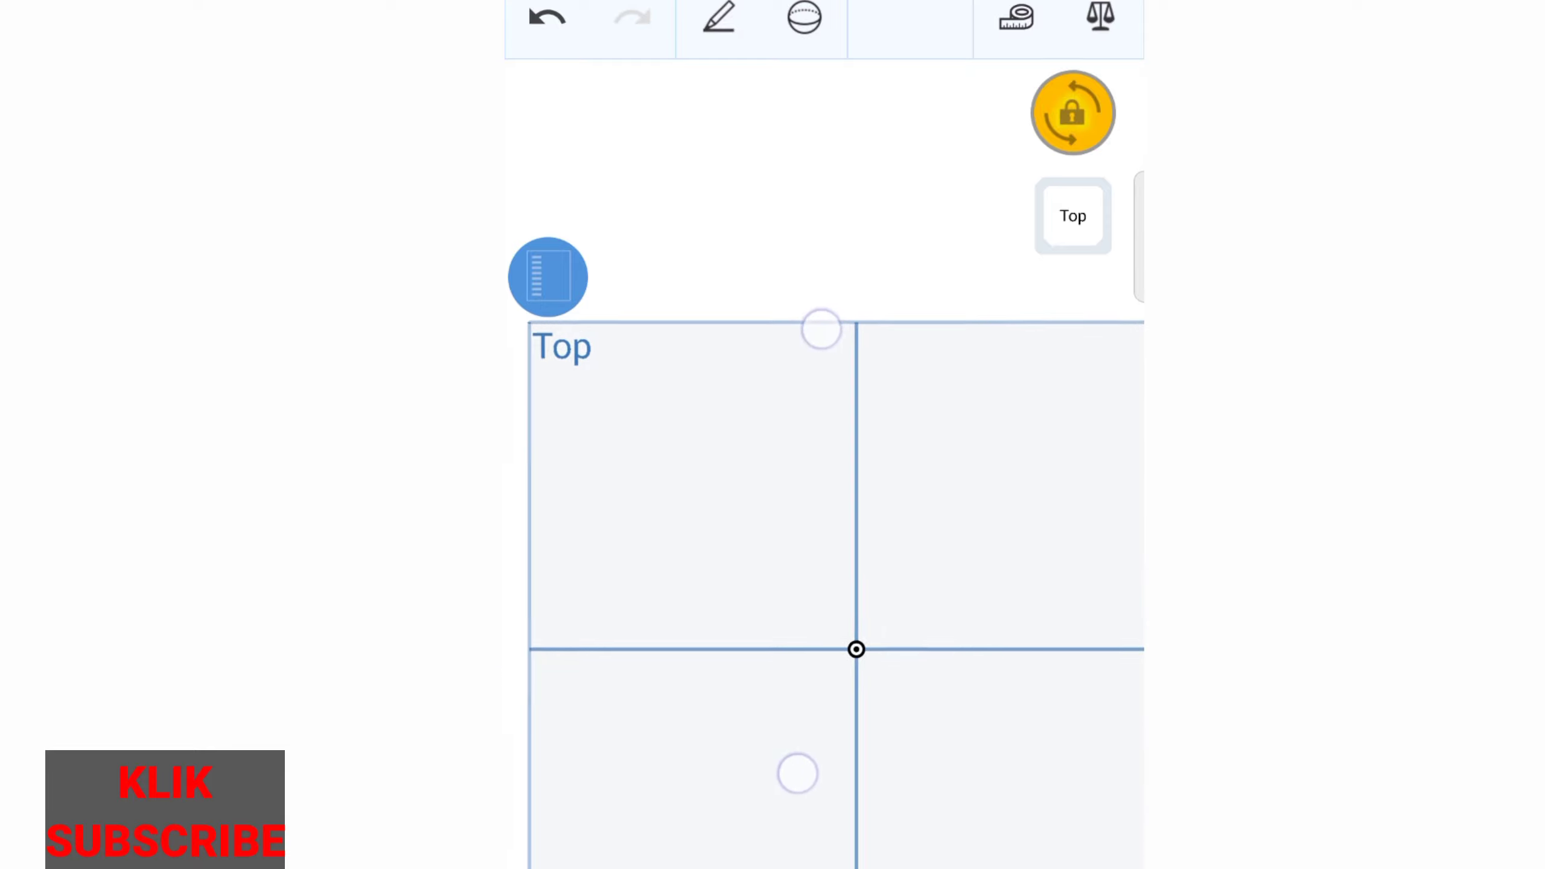
scroll(809, 554, "down", 1)
scroll(791, 536, "down", 1)
left_click(757, 493)
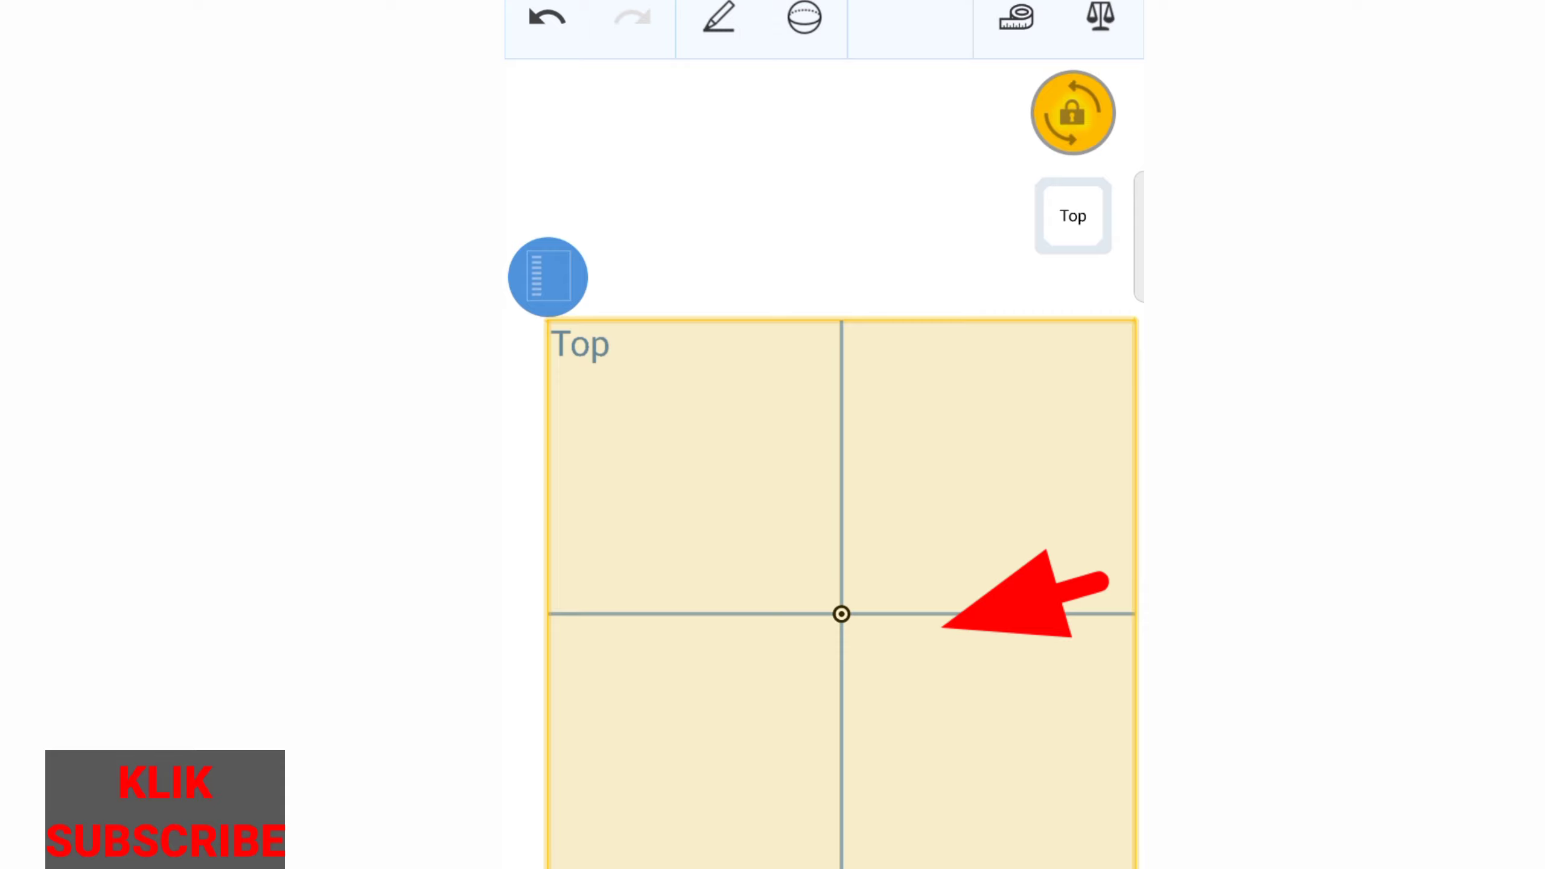
left_click(718, 18)
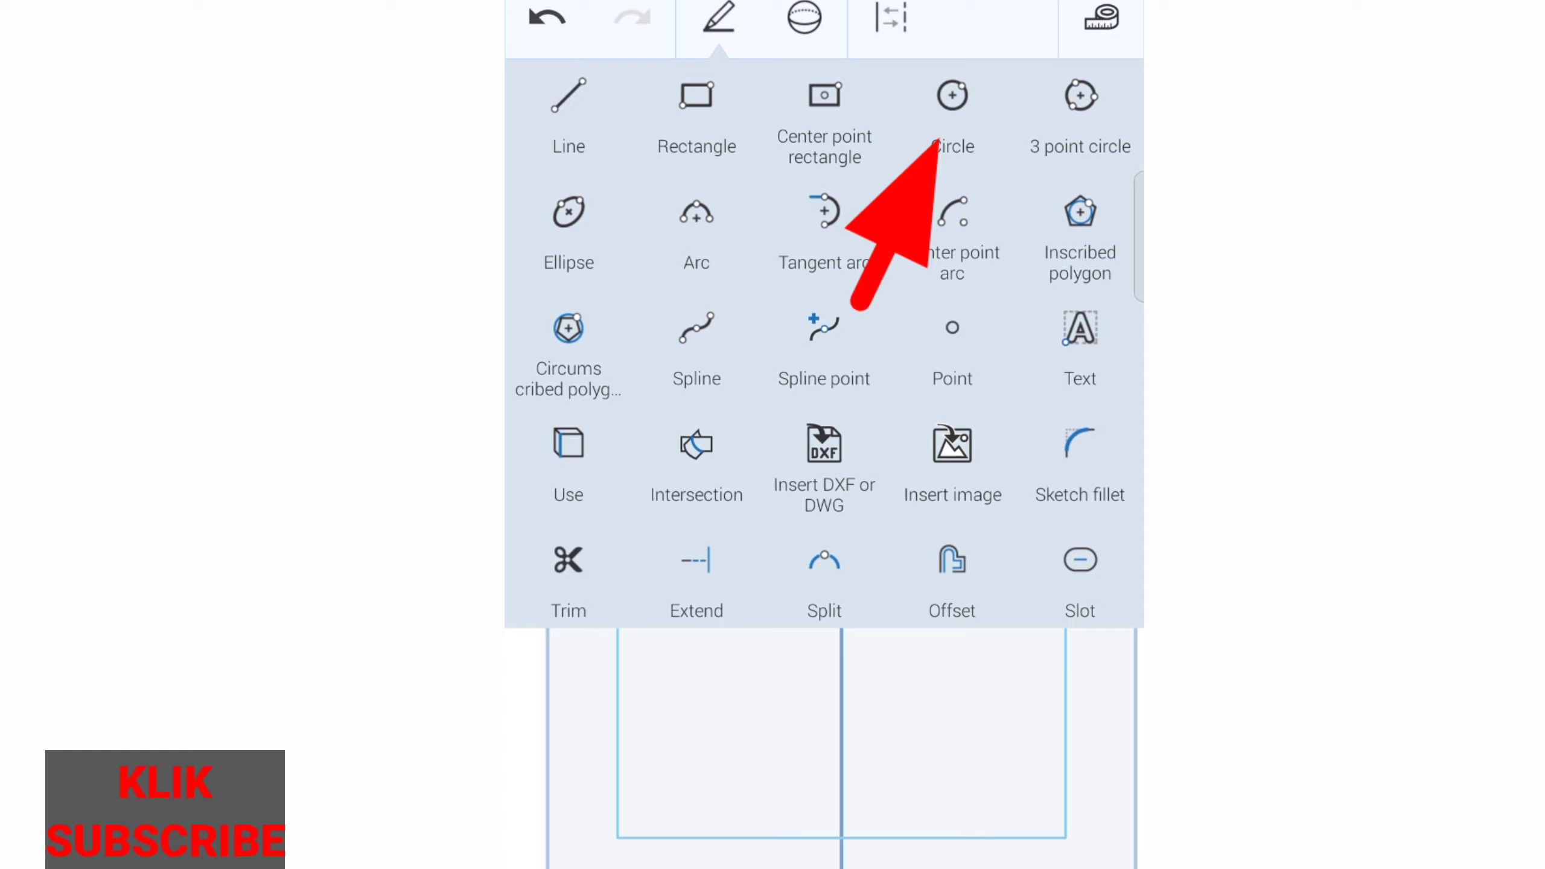
Step: Draw two concentric circles centred on the origin
left_click(952, 95)
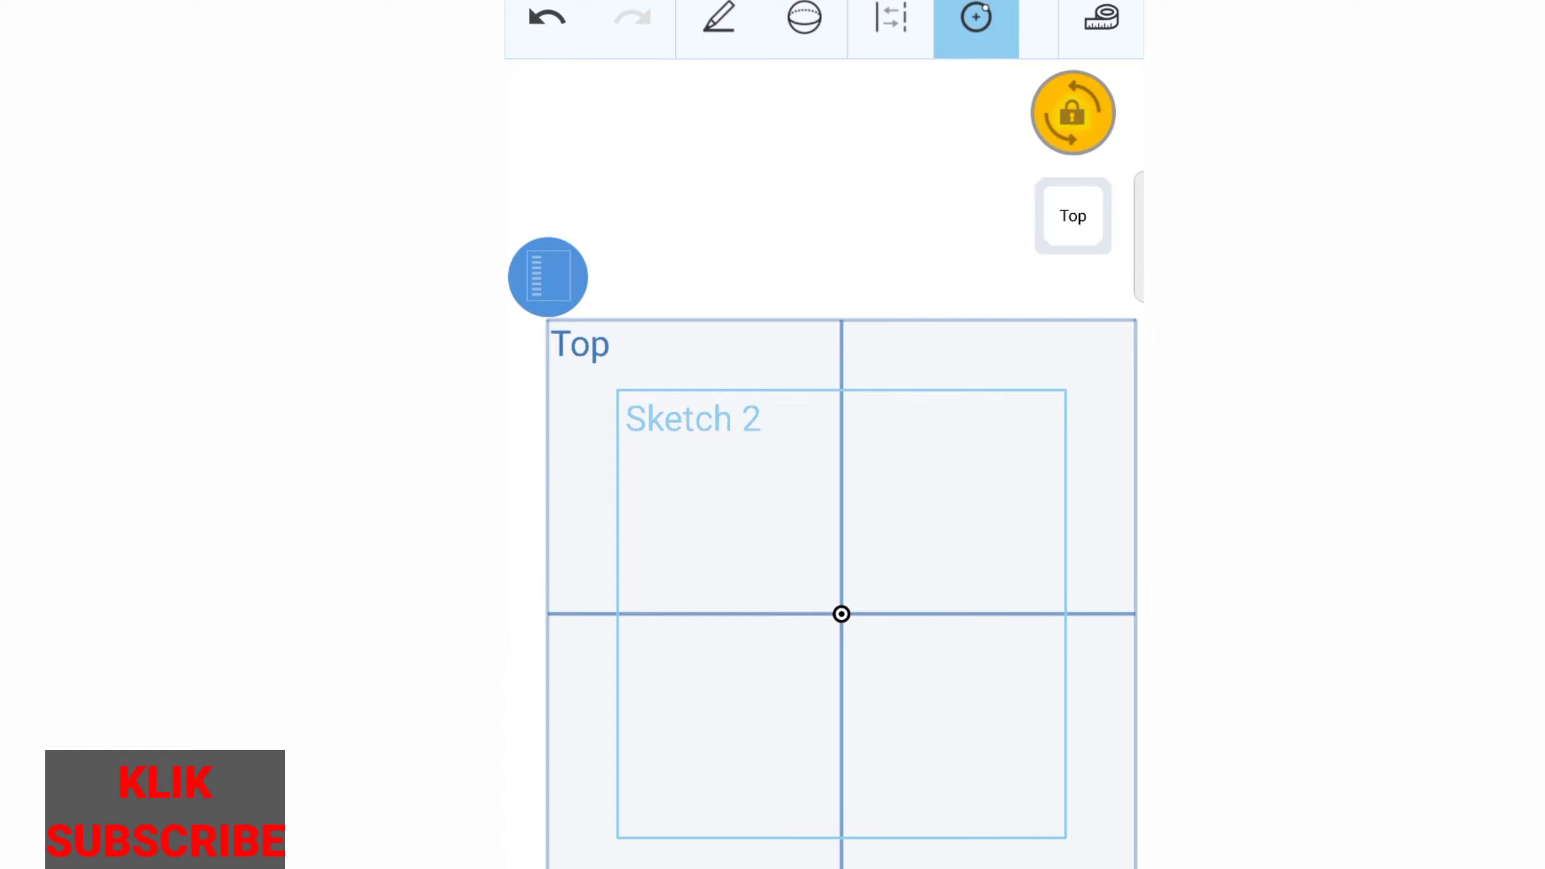
mouse_move(859, 717)
left_mouse_down()
mouse_move(843, 706)
mouse_move(873, 780)
left_mouse_up()
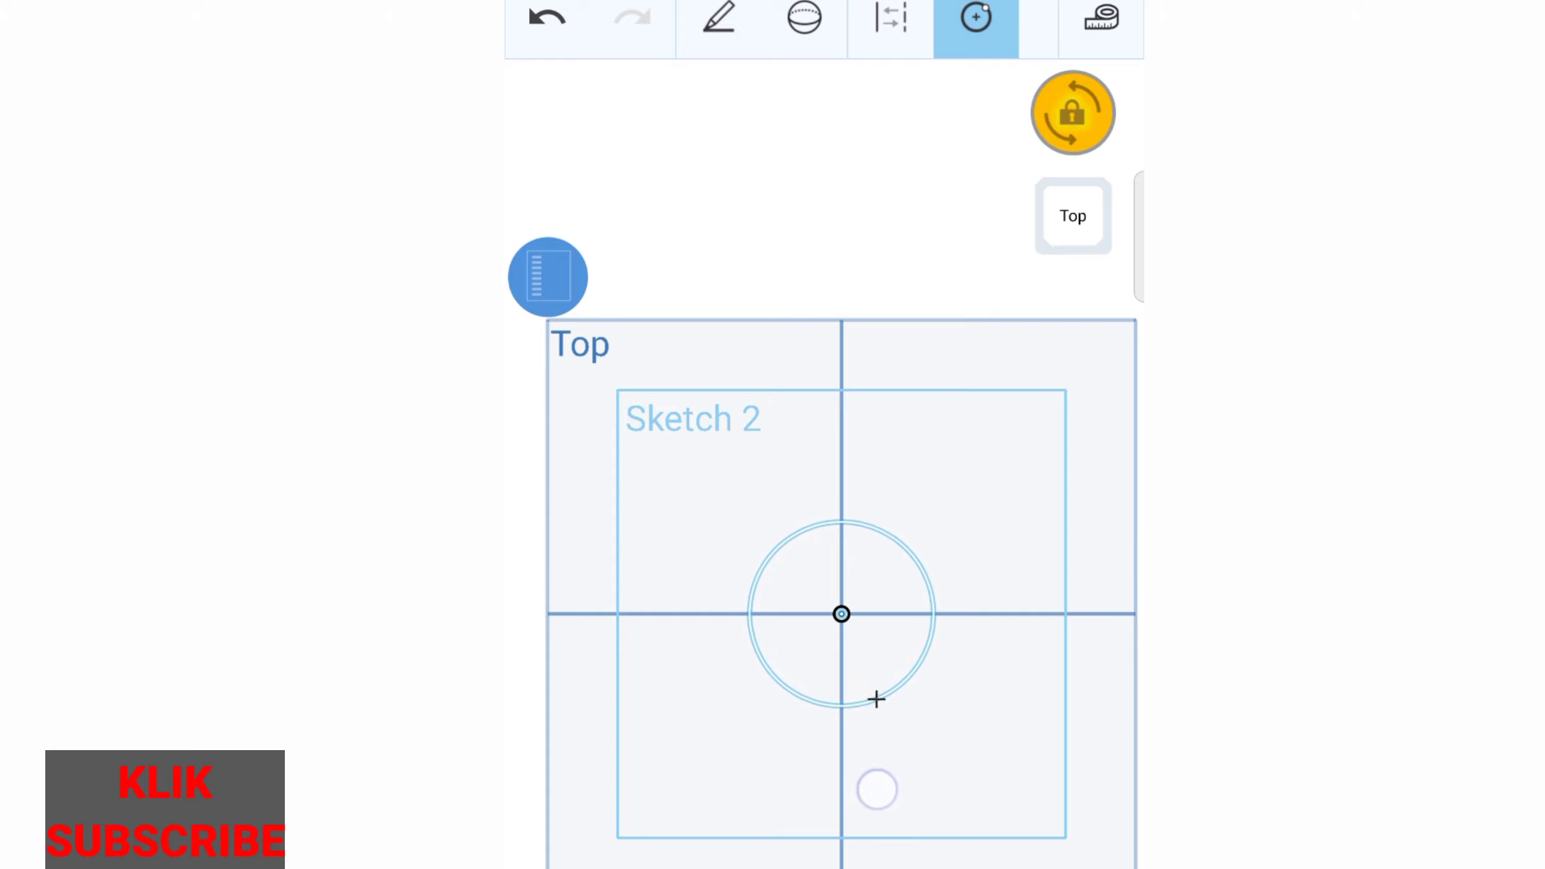
left_click_drag(873, 779, 883, 818)
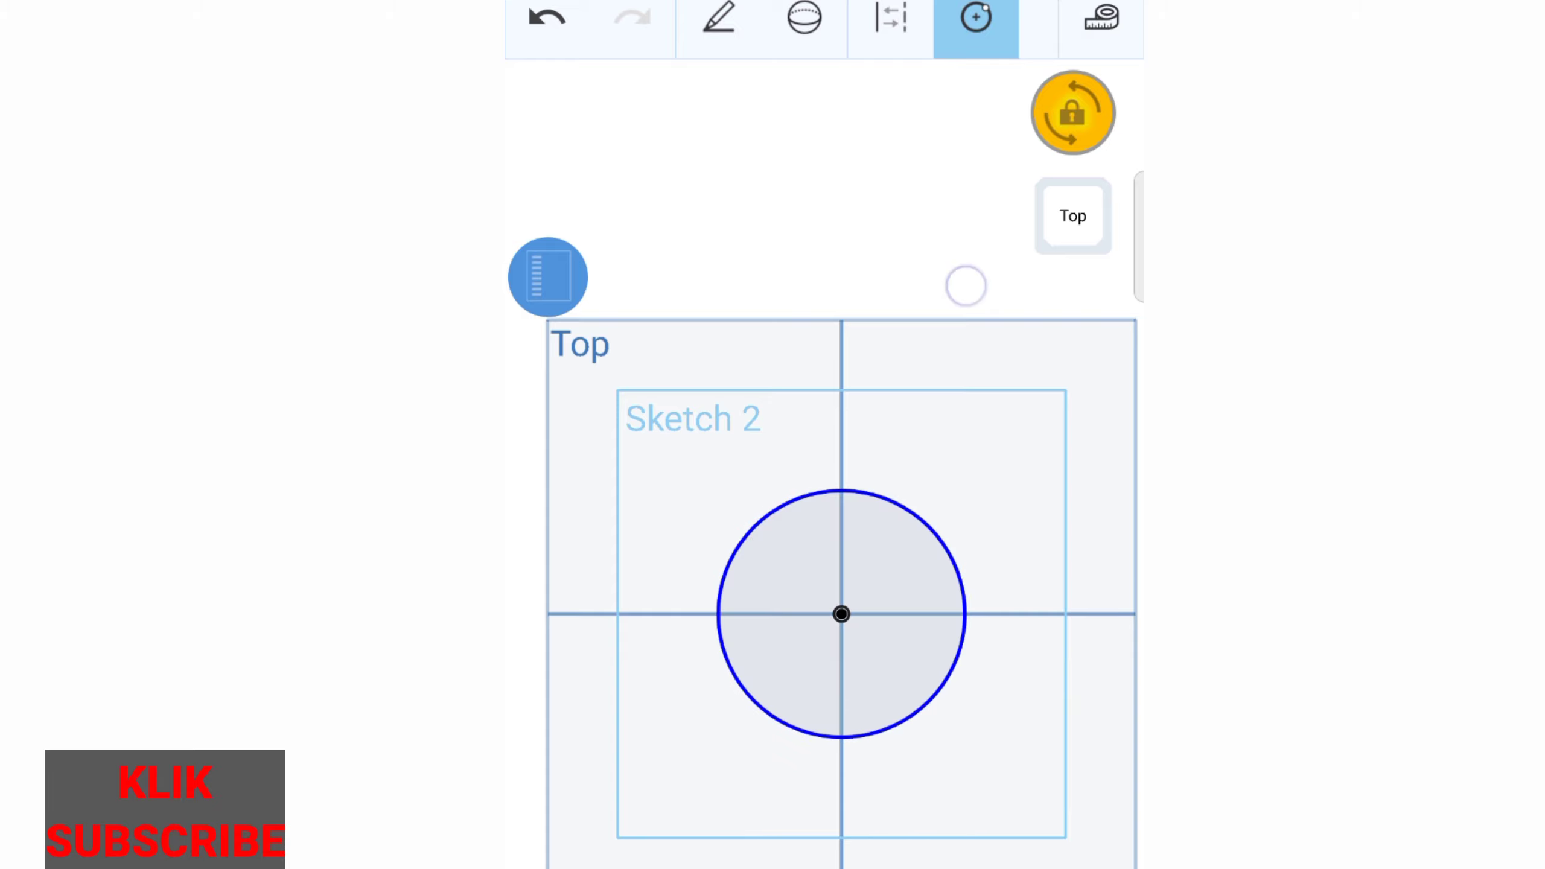
scroll(896, 240, "down", 2)
scroll(896, 239, "up", 1)
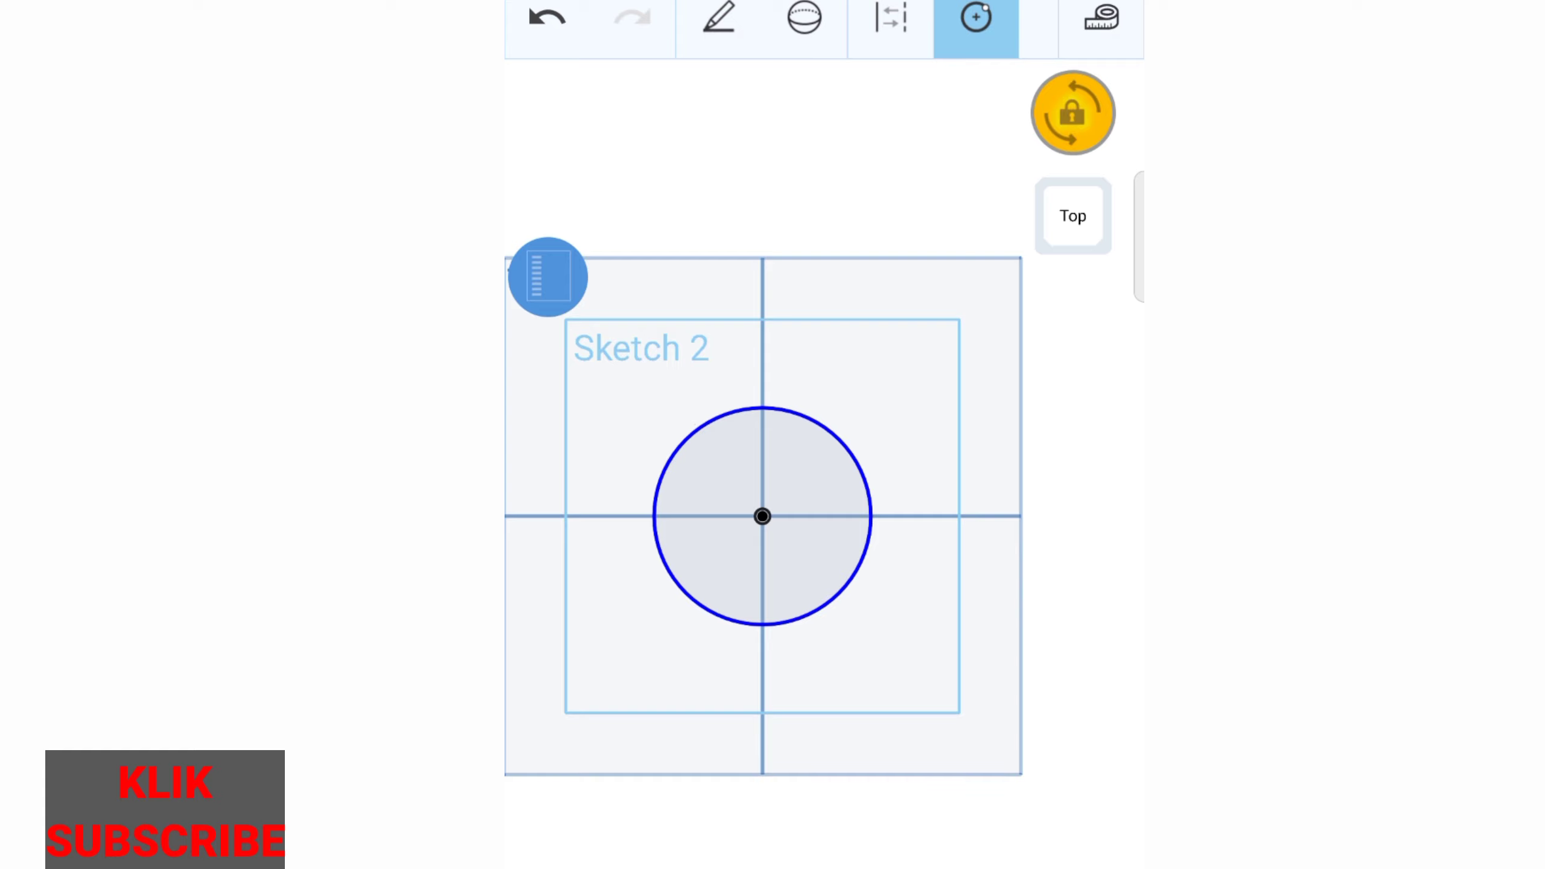
left_click_drag(766, 621, 762, 604)
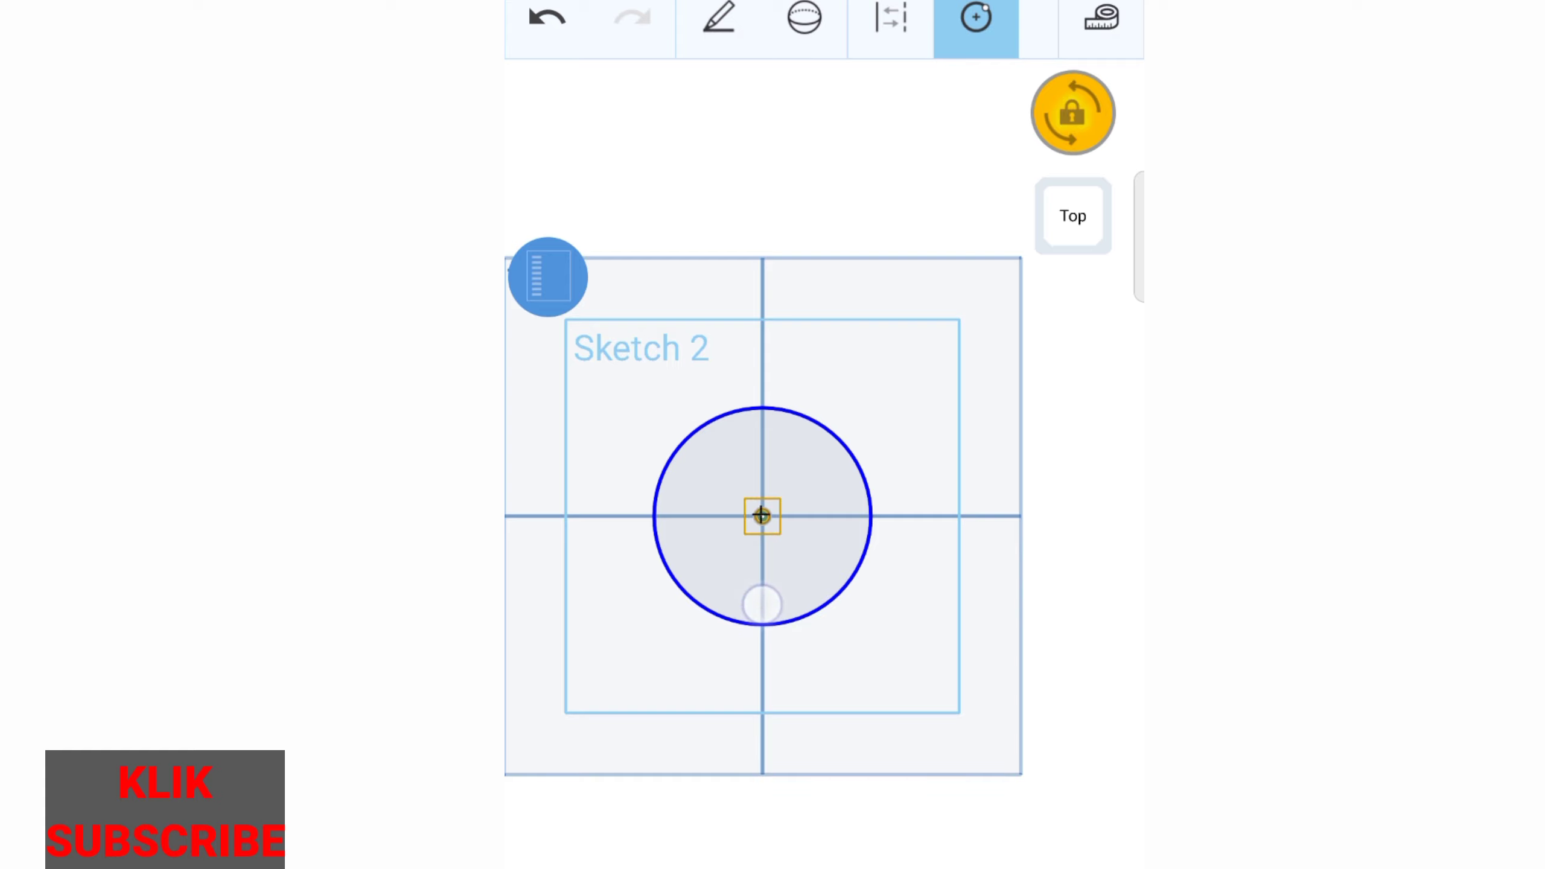
left_click_drag(792, 711, 792, 756)
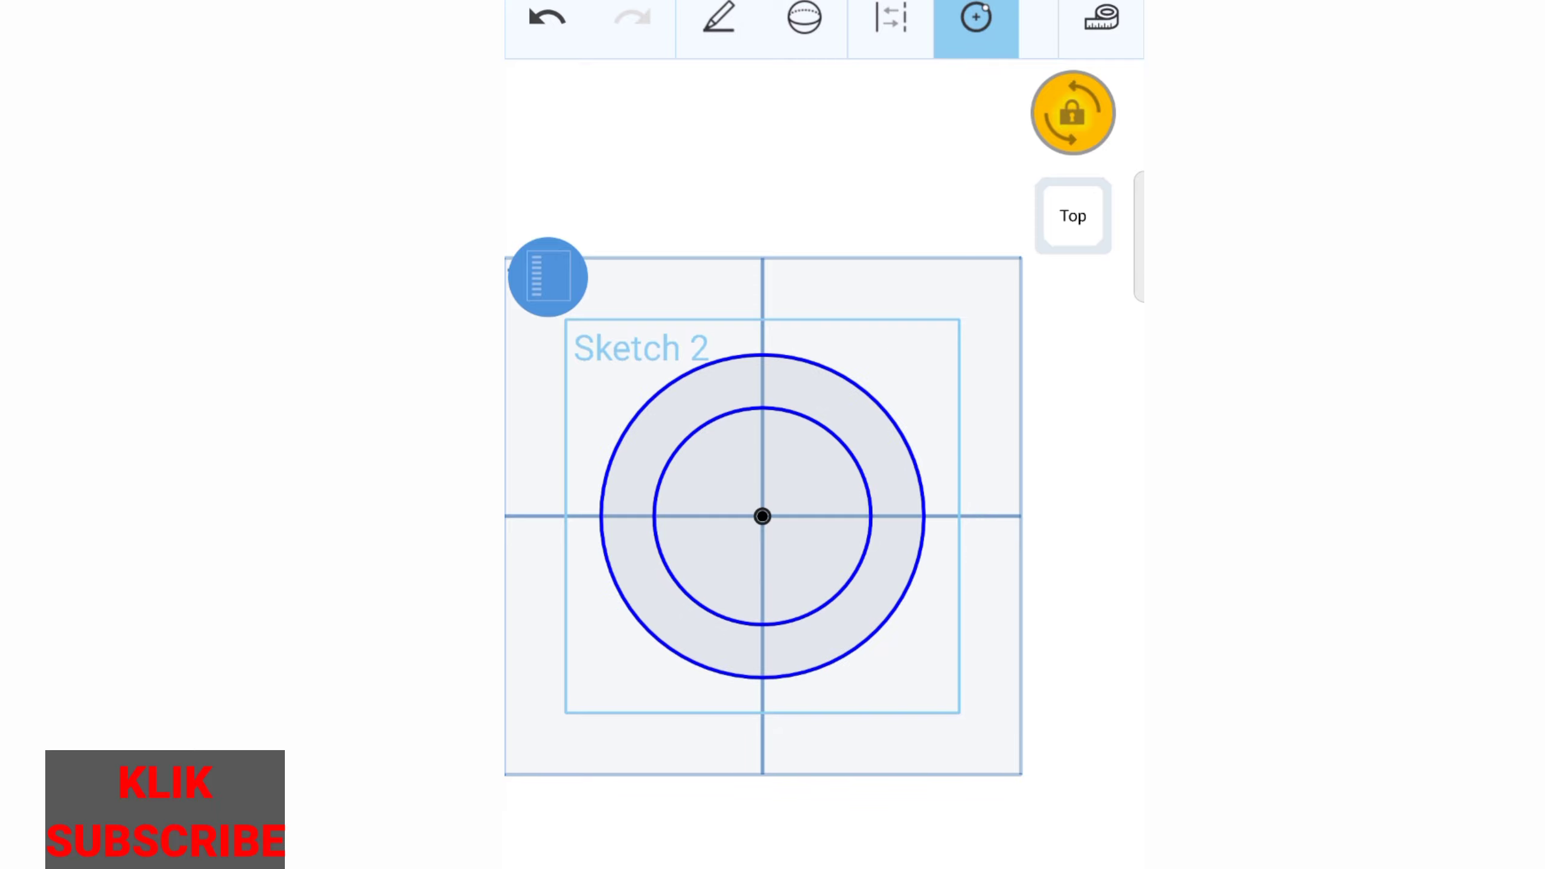
Step: Draw a second concentric circle pair to the right of the origin
scroll(888, 548, "down", 3)
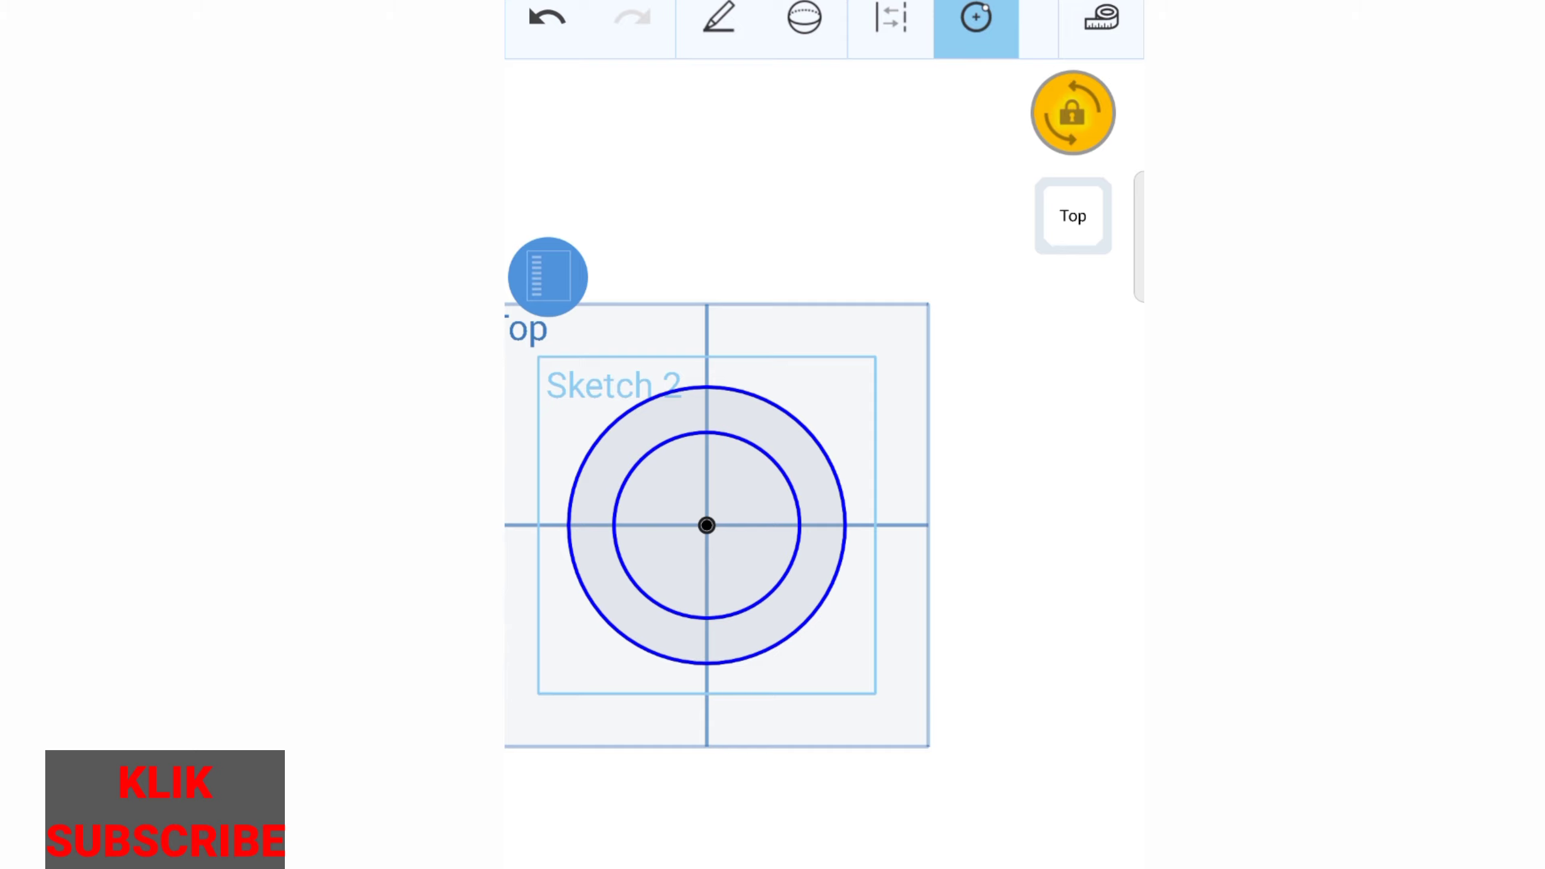
scroll(797, 534, "down", 2)
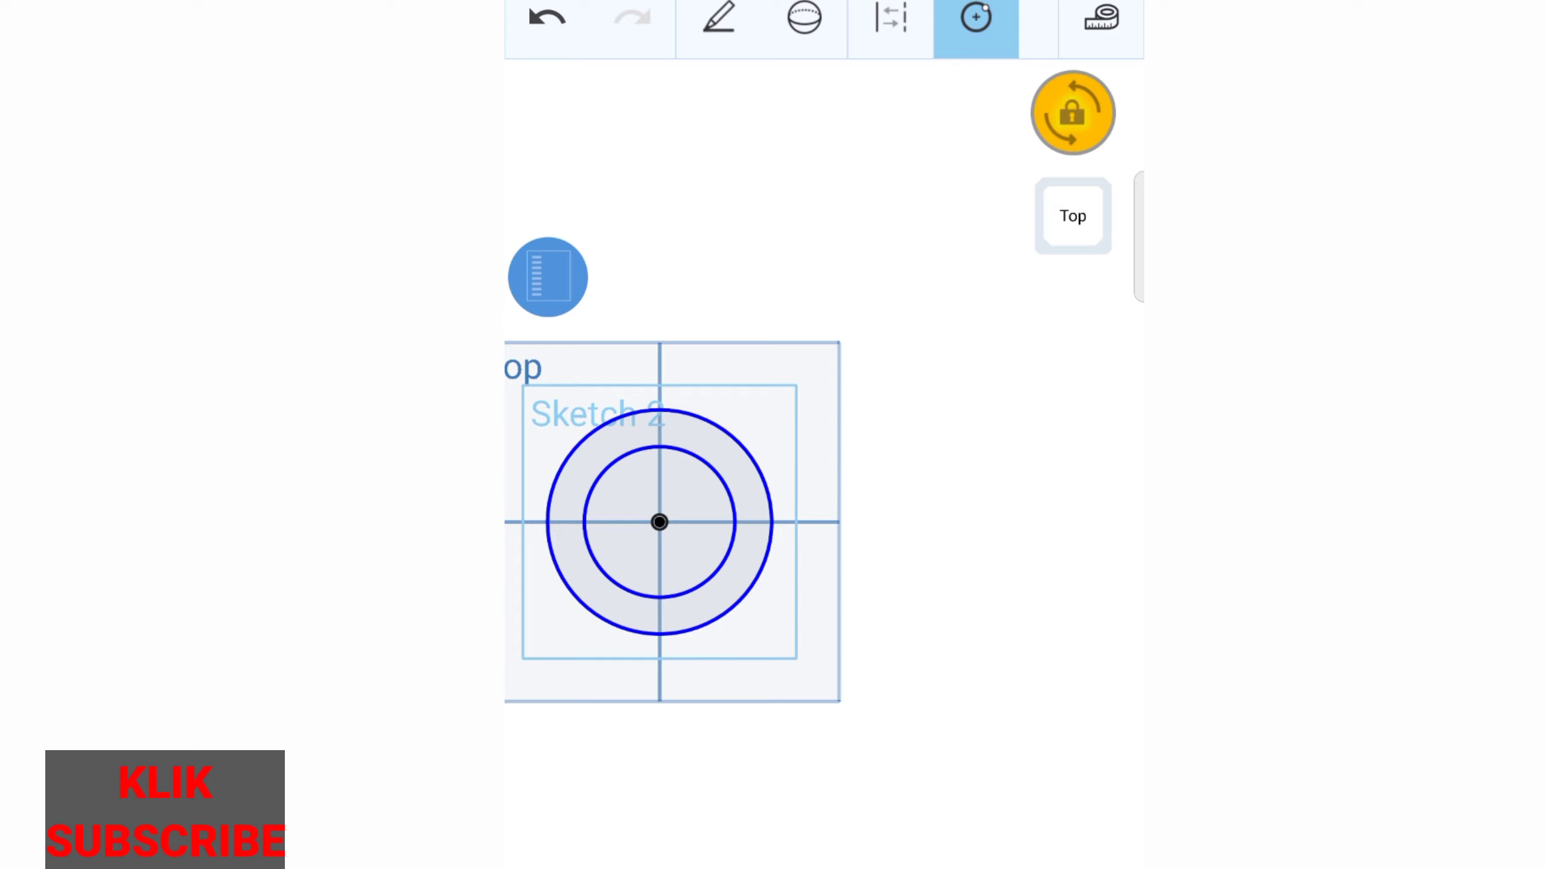
left_click_drag(991, 577, 973, 620)
left_click_drag(974, 620, 974, 614)
left_click_drag(980, 521, 974, 627)
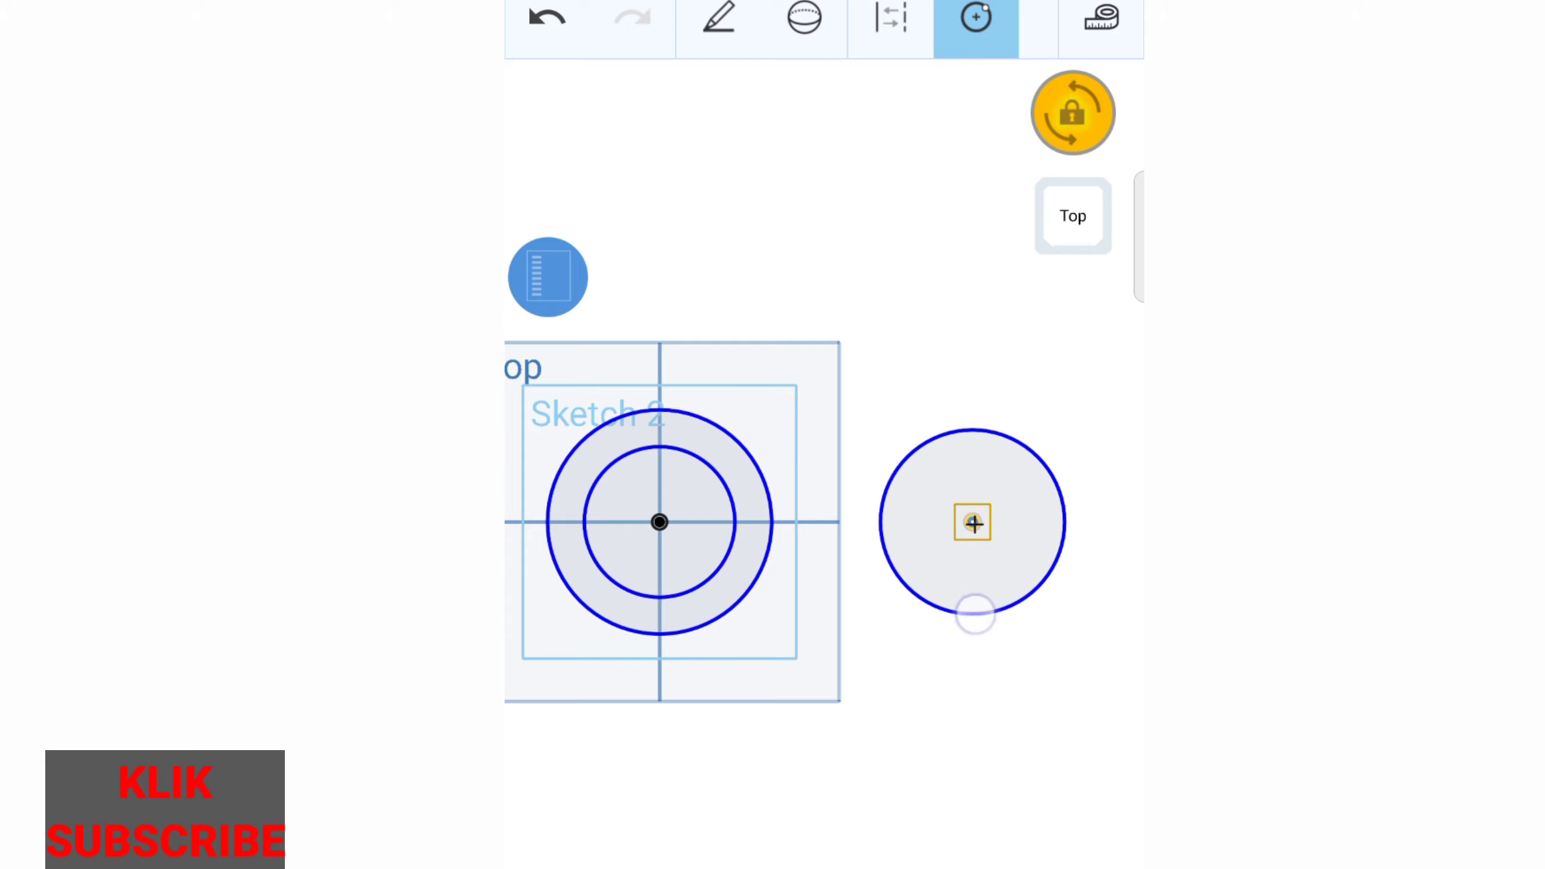
left_click_drag(983, 694, 975, 765)
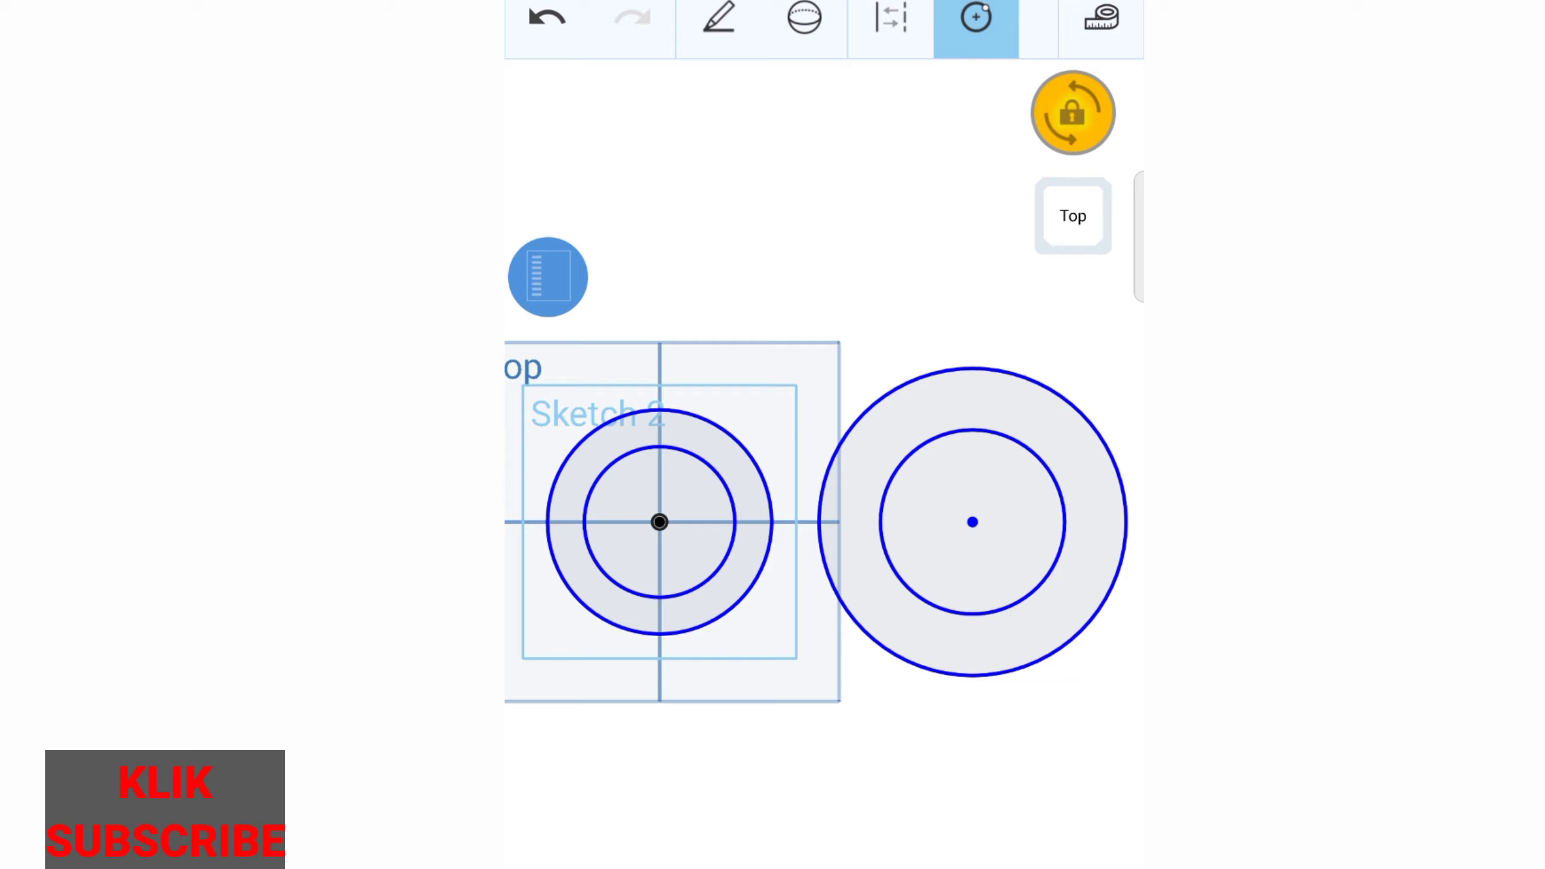
left_click(718, 18)
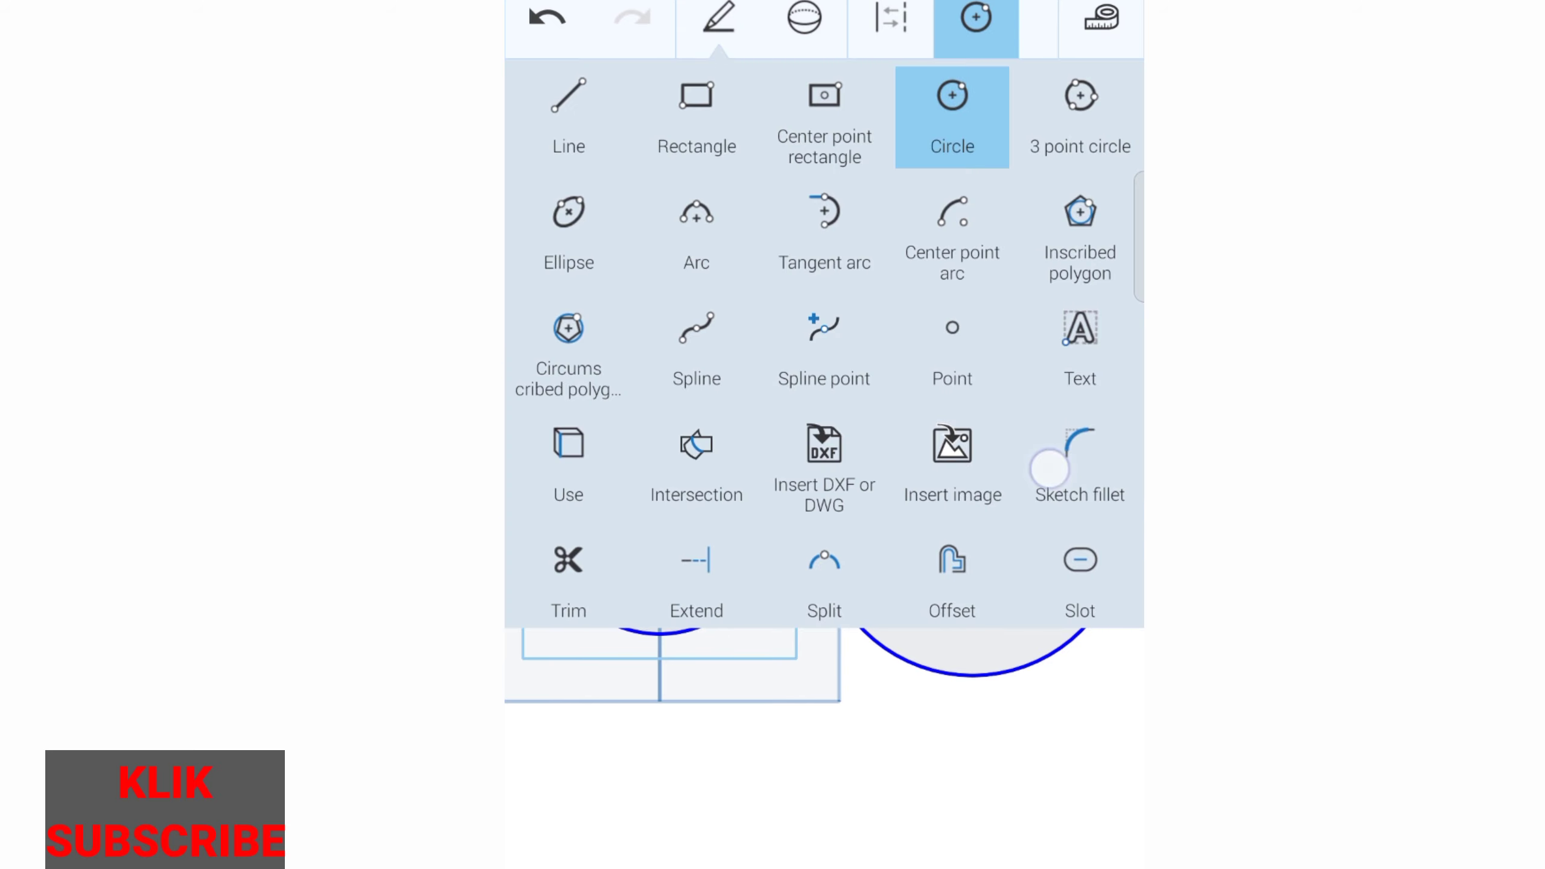
Step: Dimension the right outer circle at Ø50
left_click_drag(1052, 465, 1087, 121)
left_click(1089, 365)
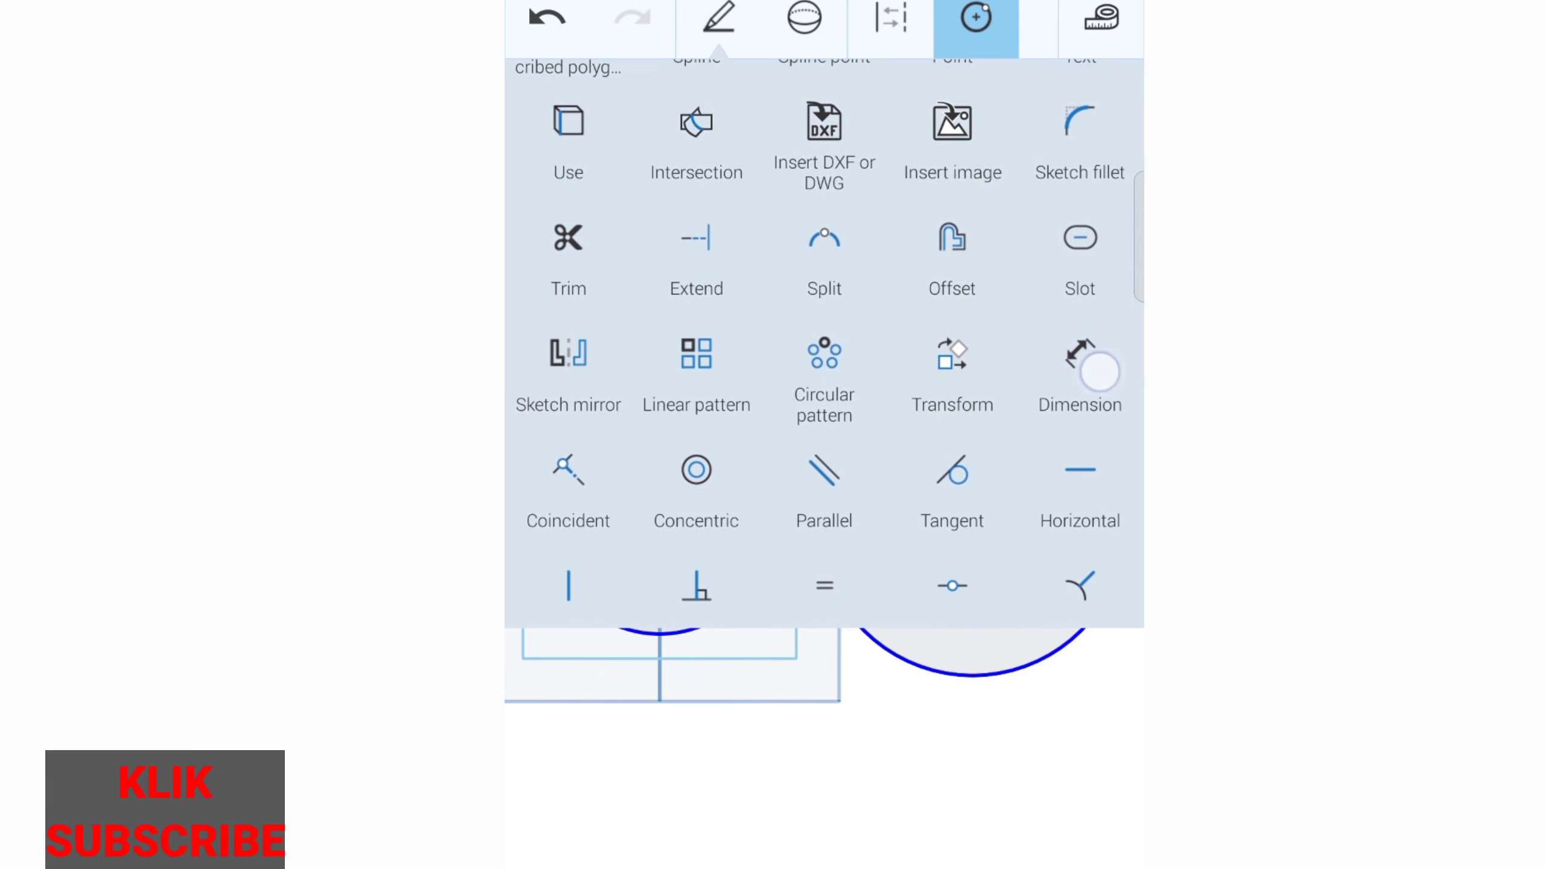
left_click(955, 370)
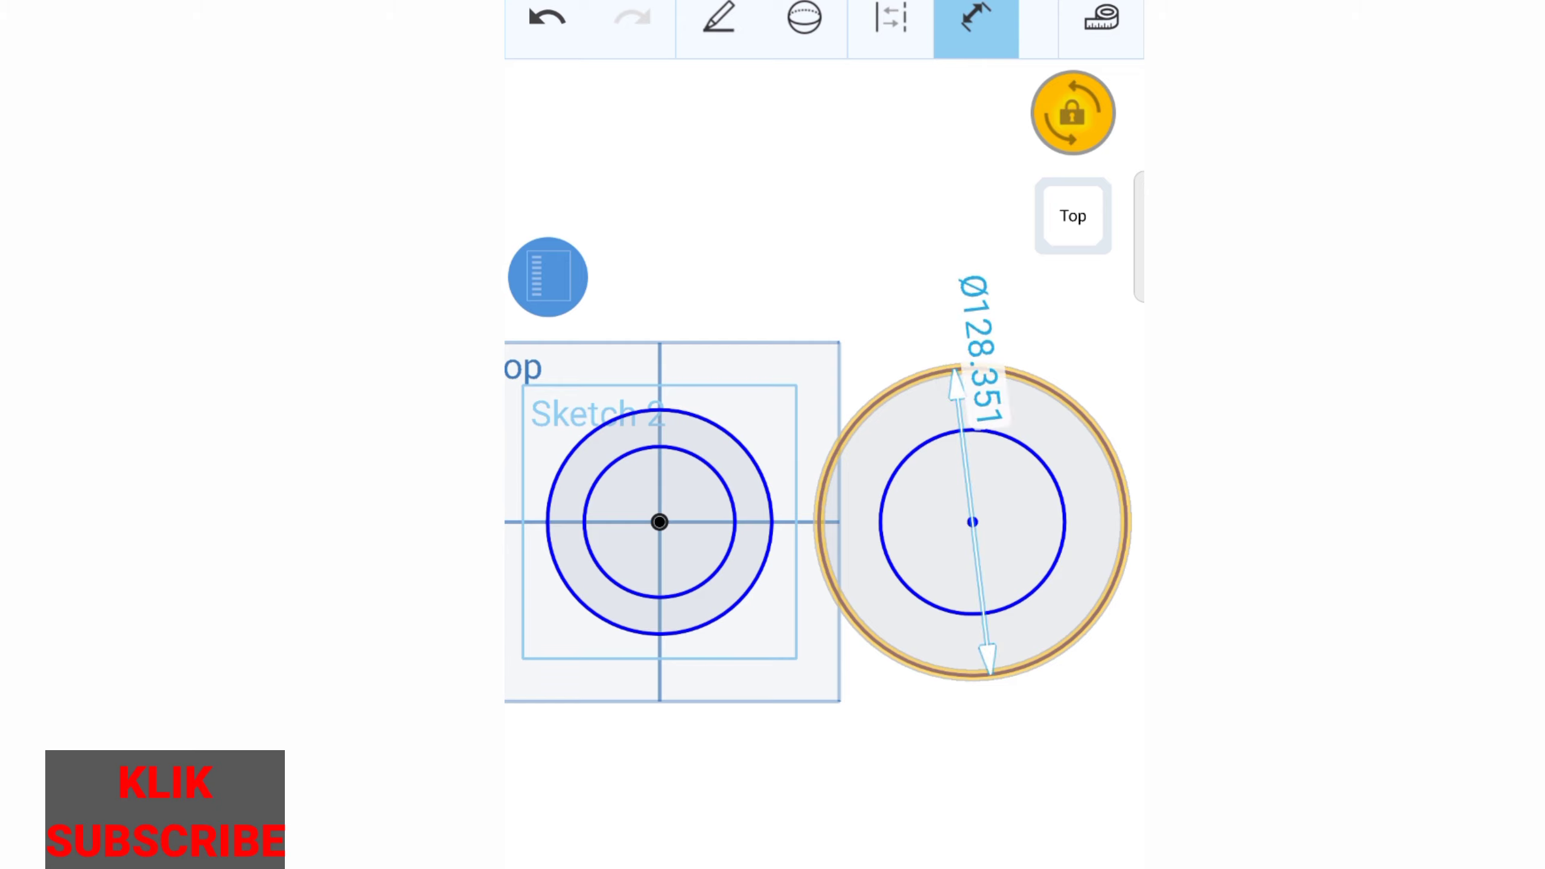
left_click_drag(974, 347, 963, 183)
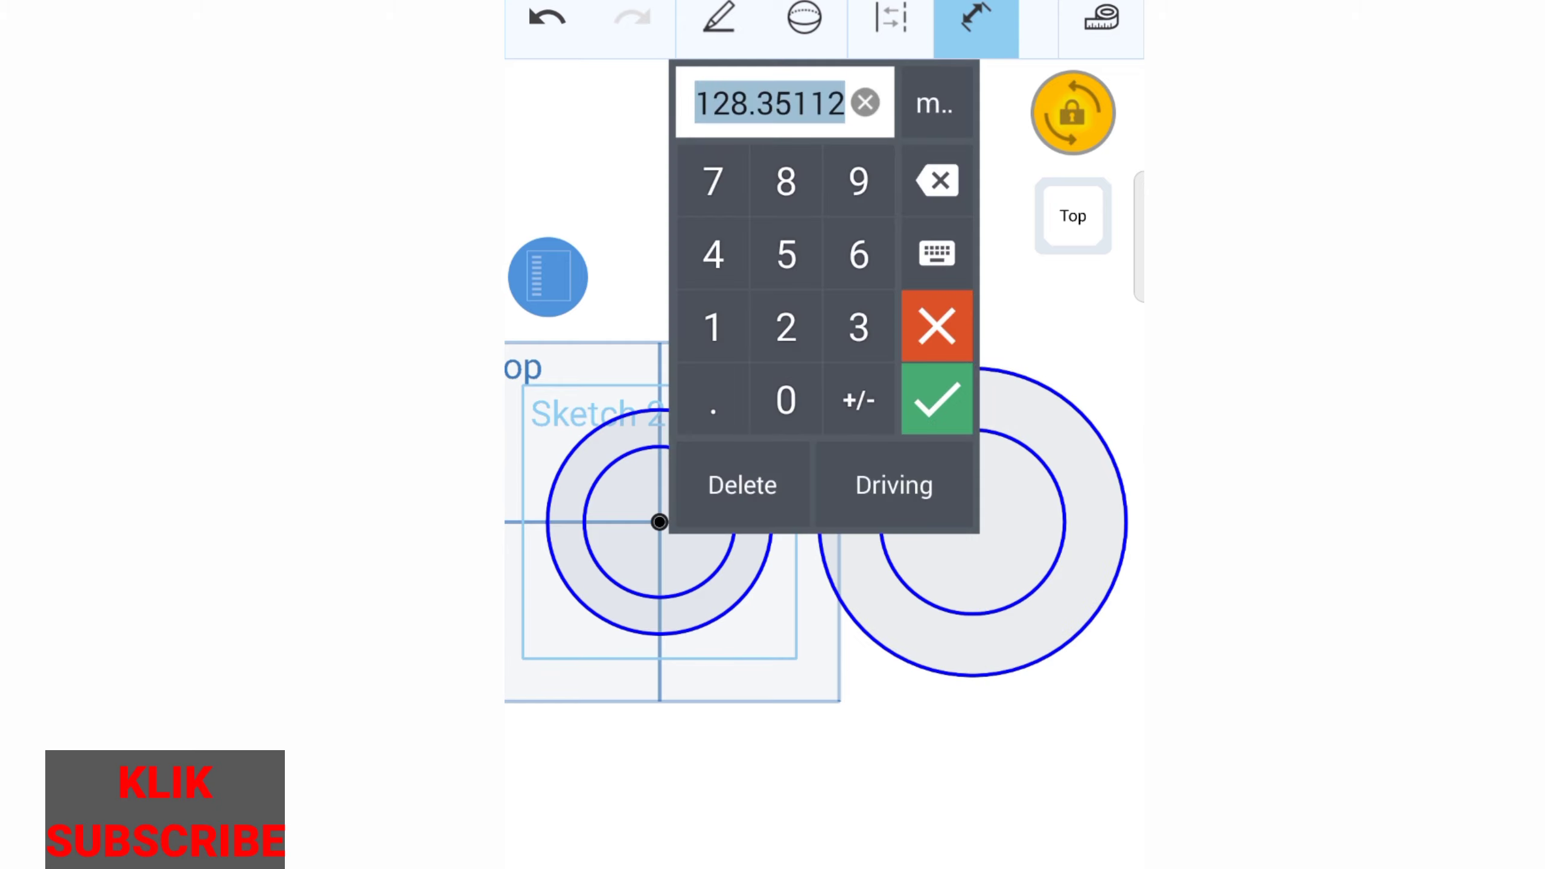
left_click(786, 254)
left_click(786, 400)
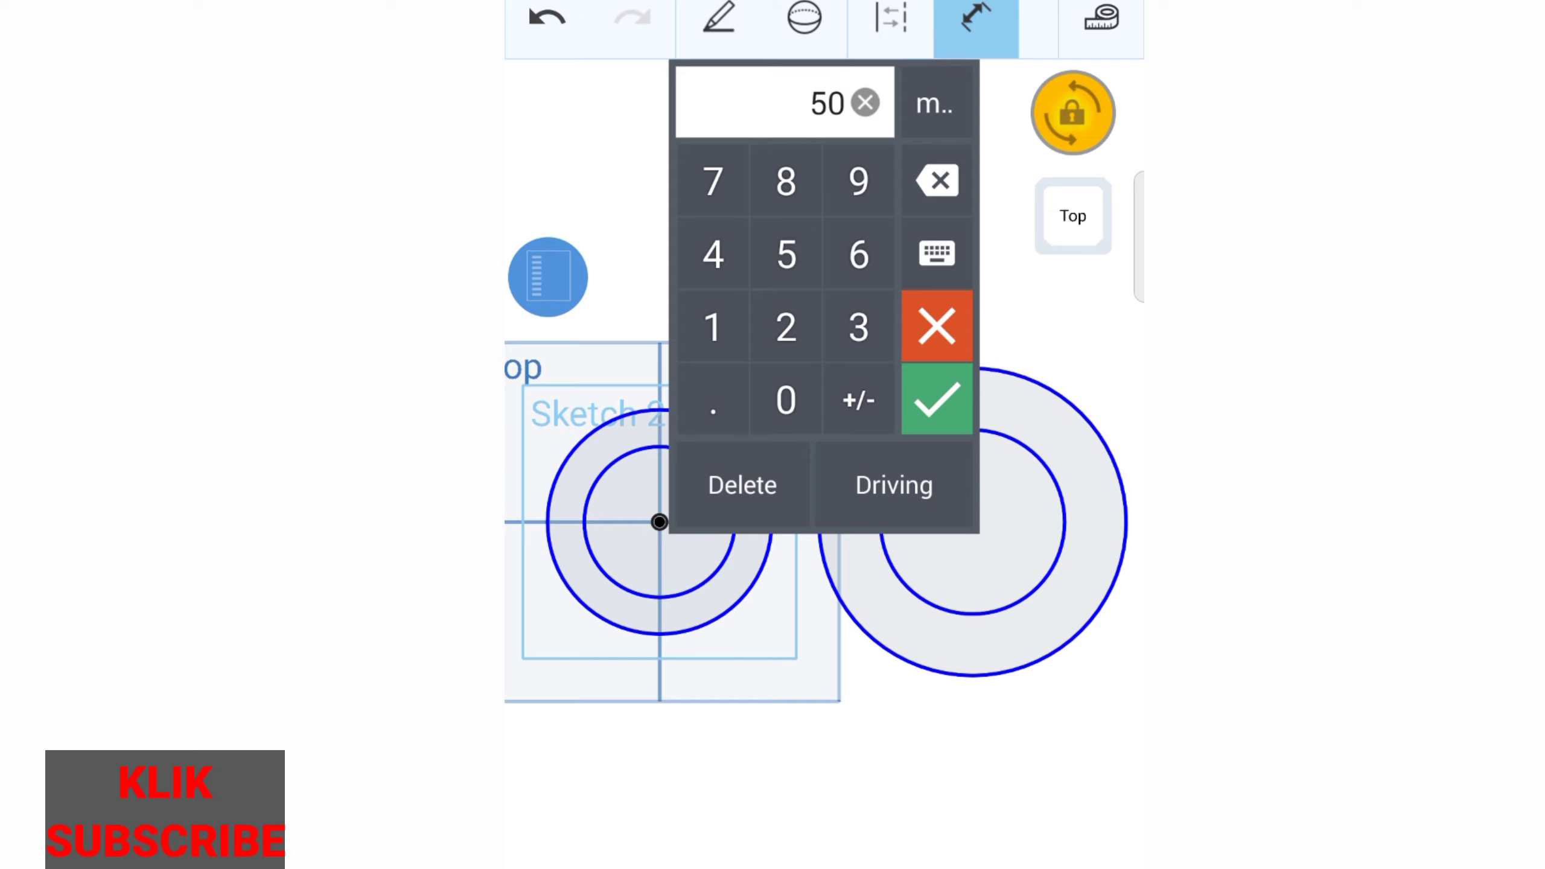
left_click(937, 399)
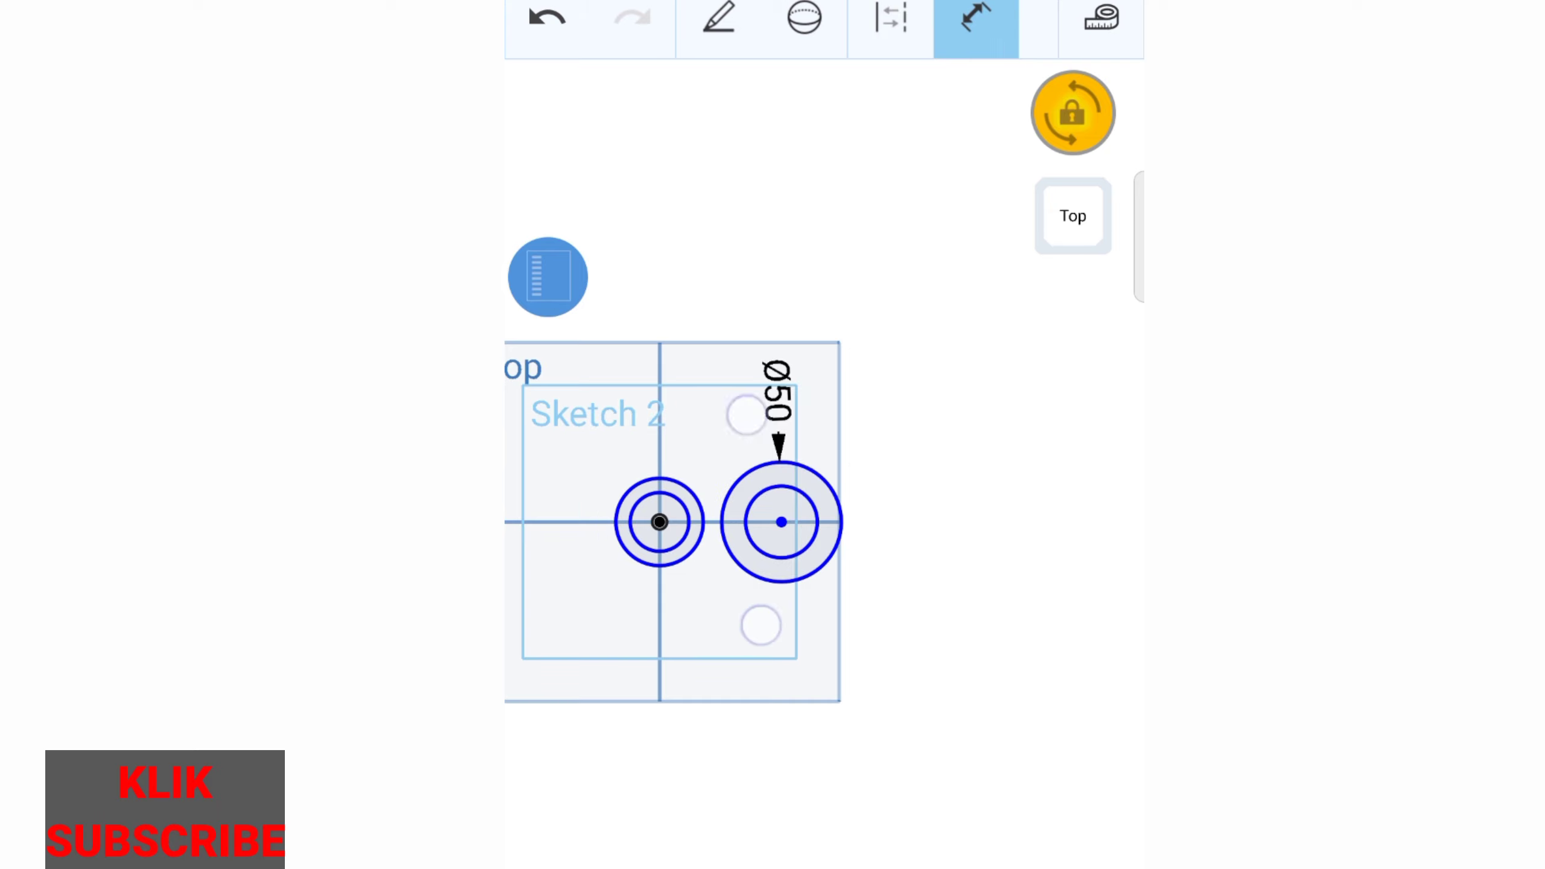
Step: Dimension the right inner circle at Ø30
scroll(761, 518, "up", 3)
scroll(761, 517, "up", 3)
scroll(760, 517, "up", 2)
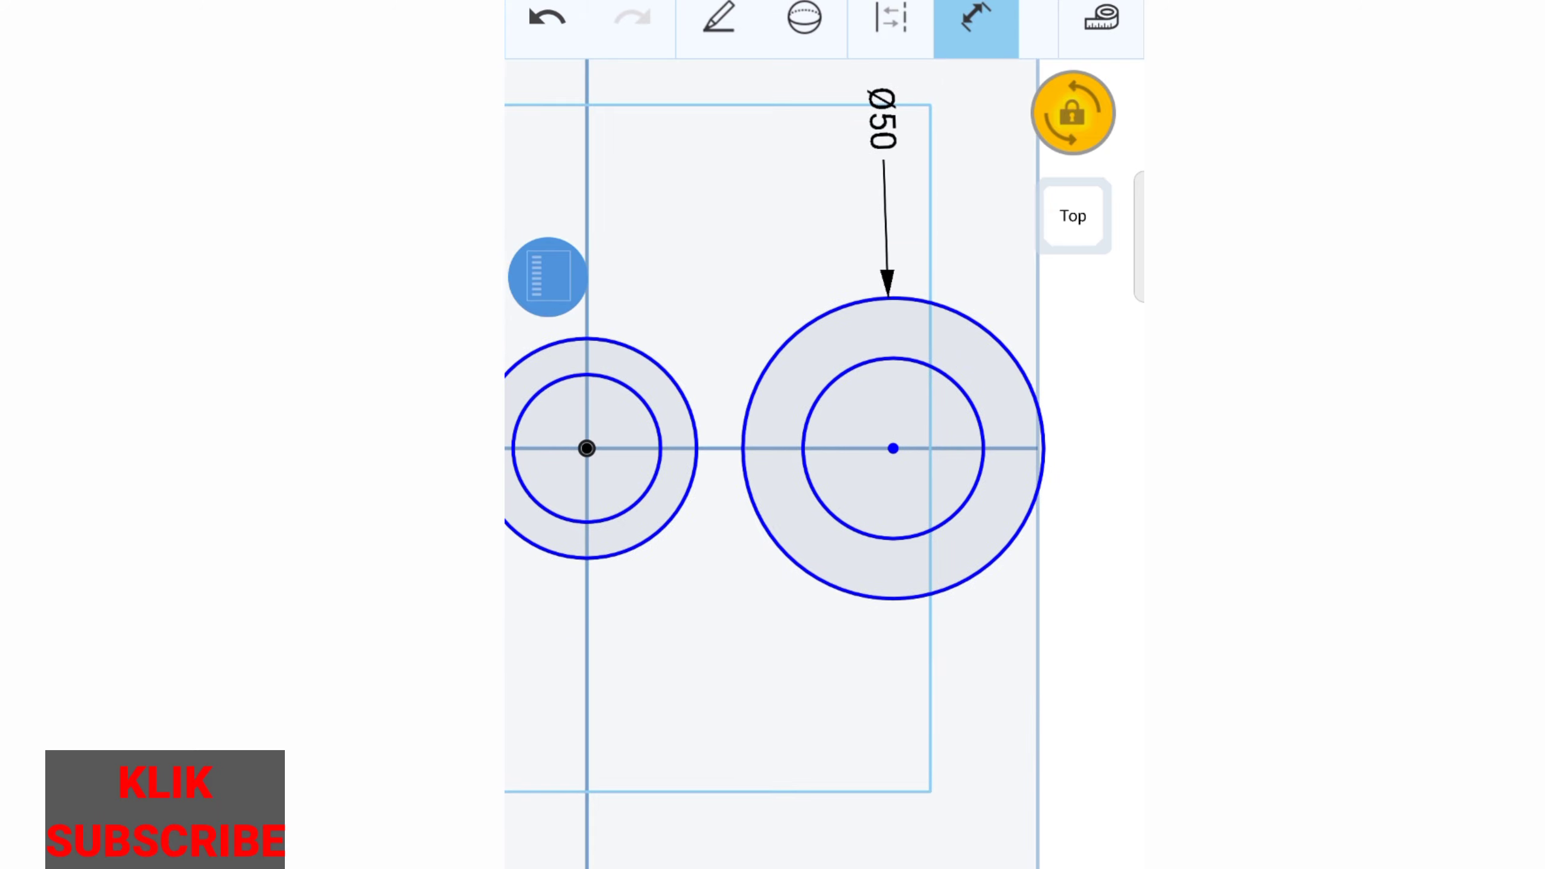
left_click(918, 535)
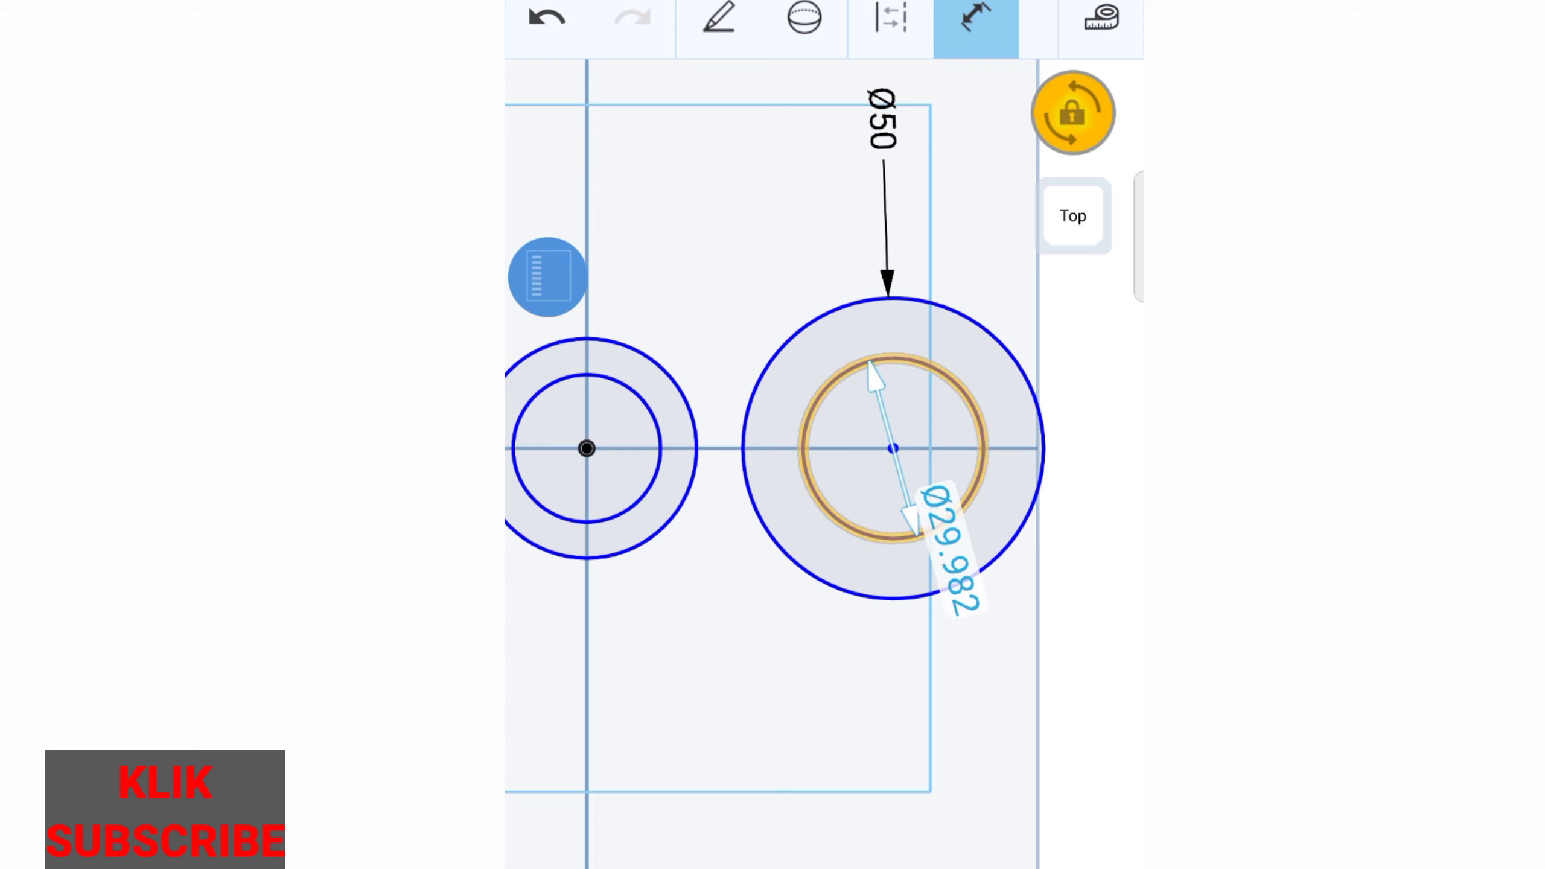
left_click(977, 593)
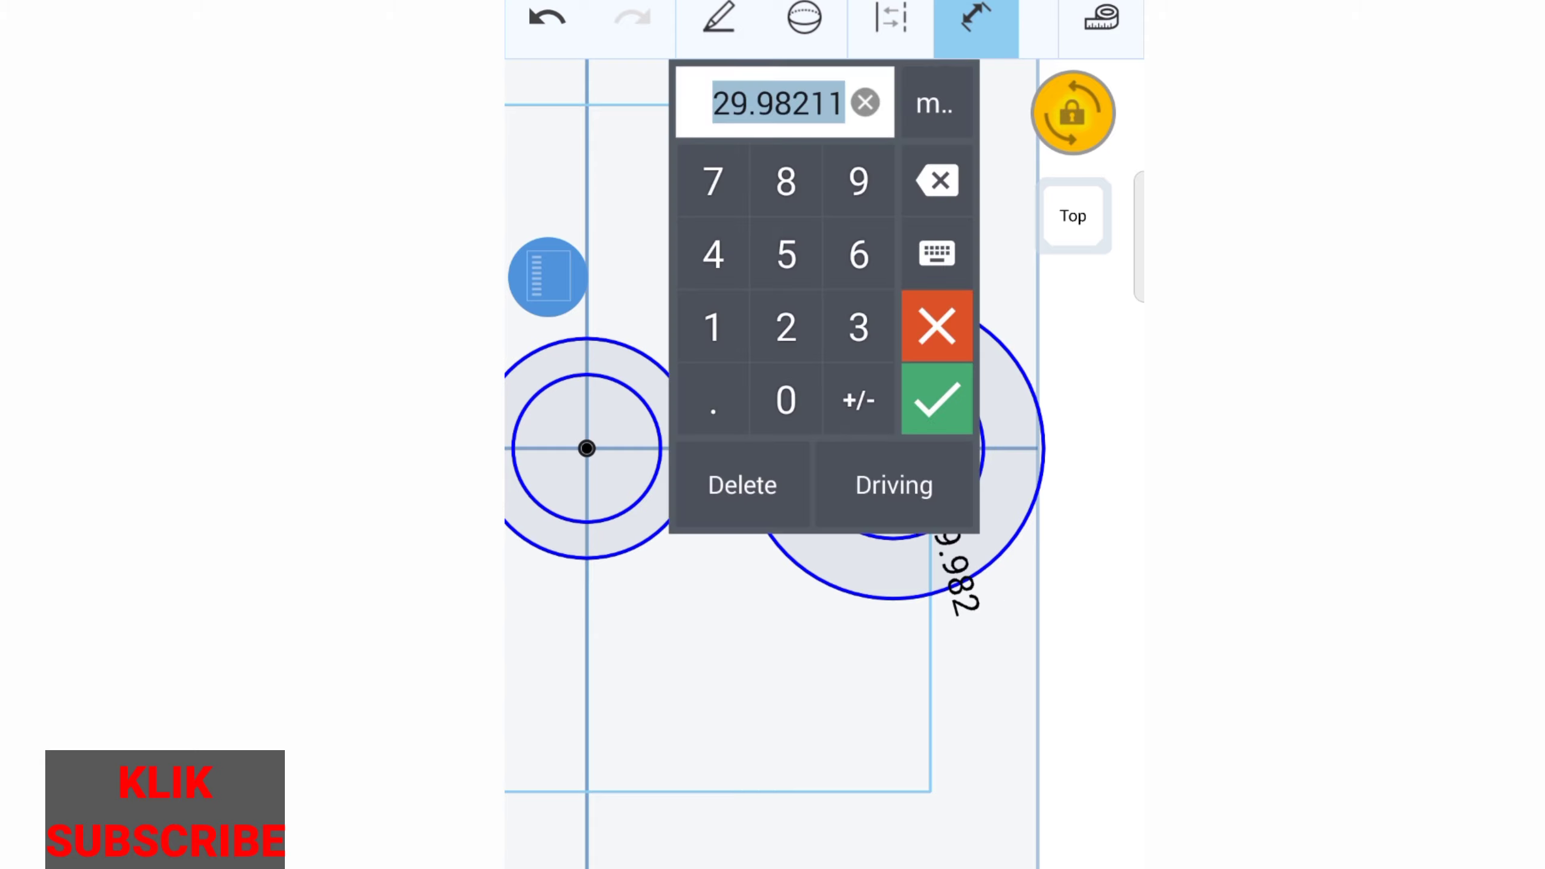
left_click(858, 327)
left_click(786, 400)
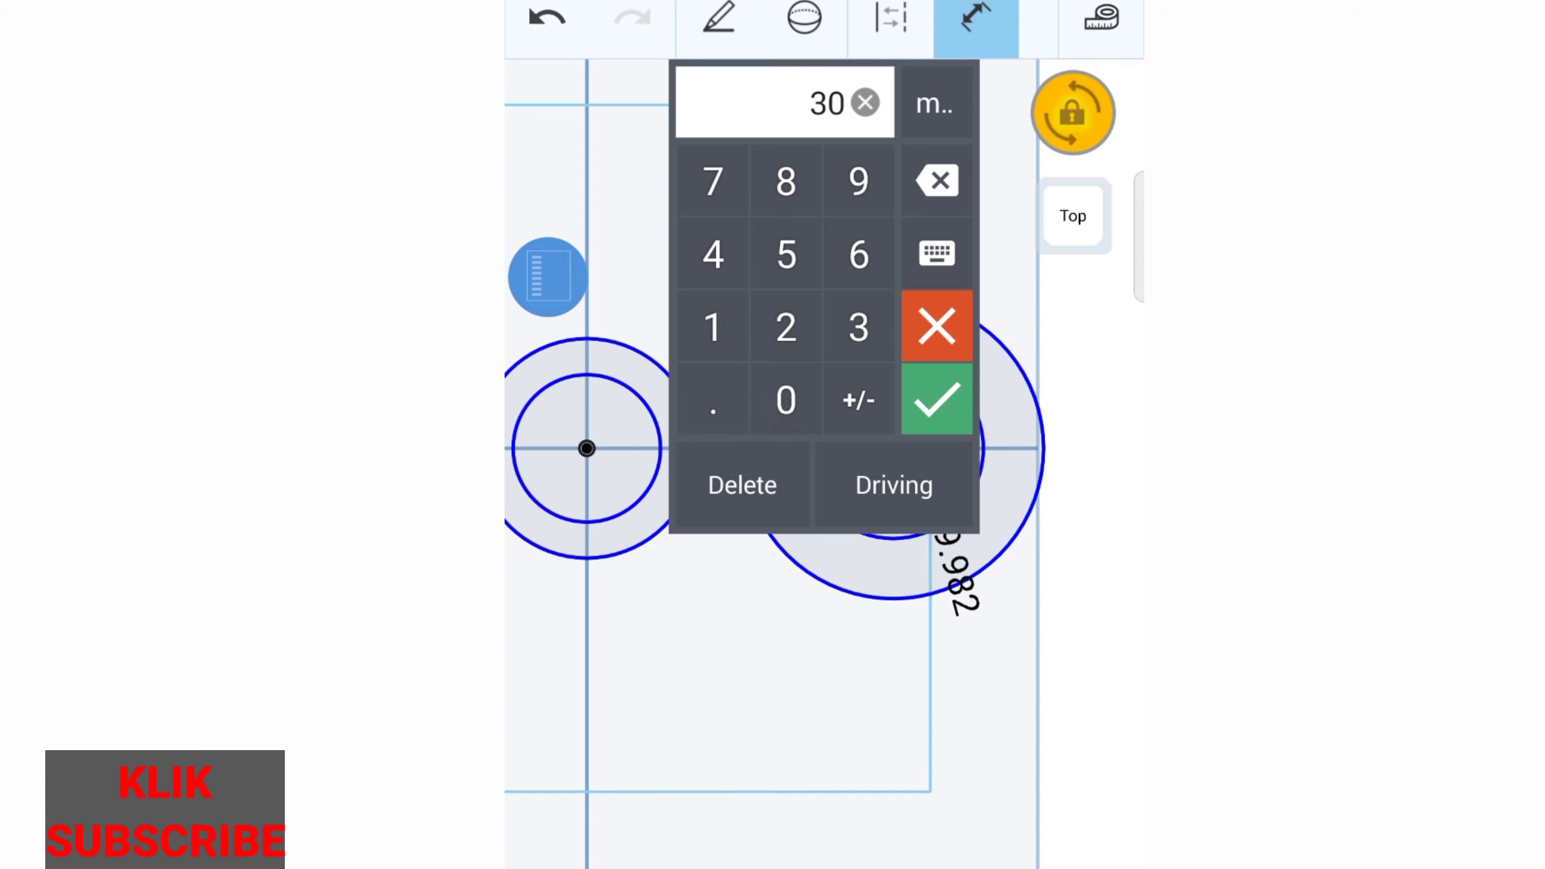
left_click(936, 399)
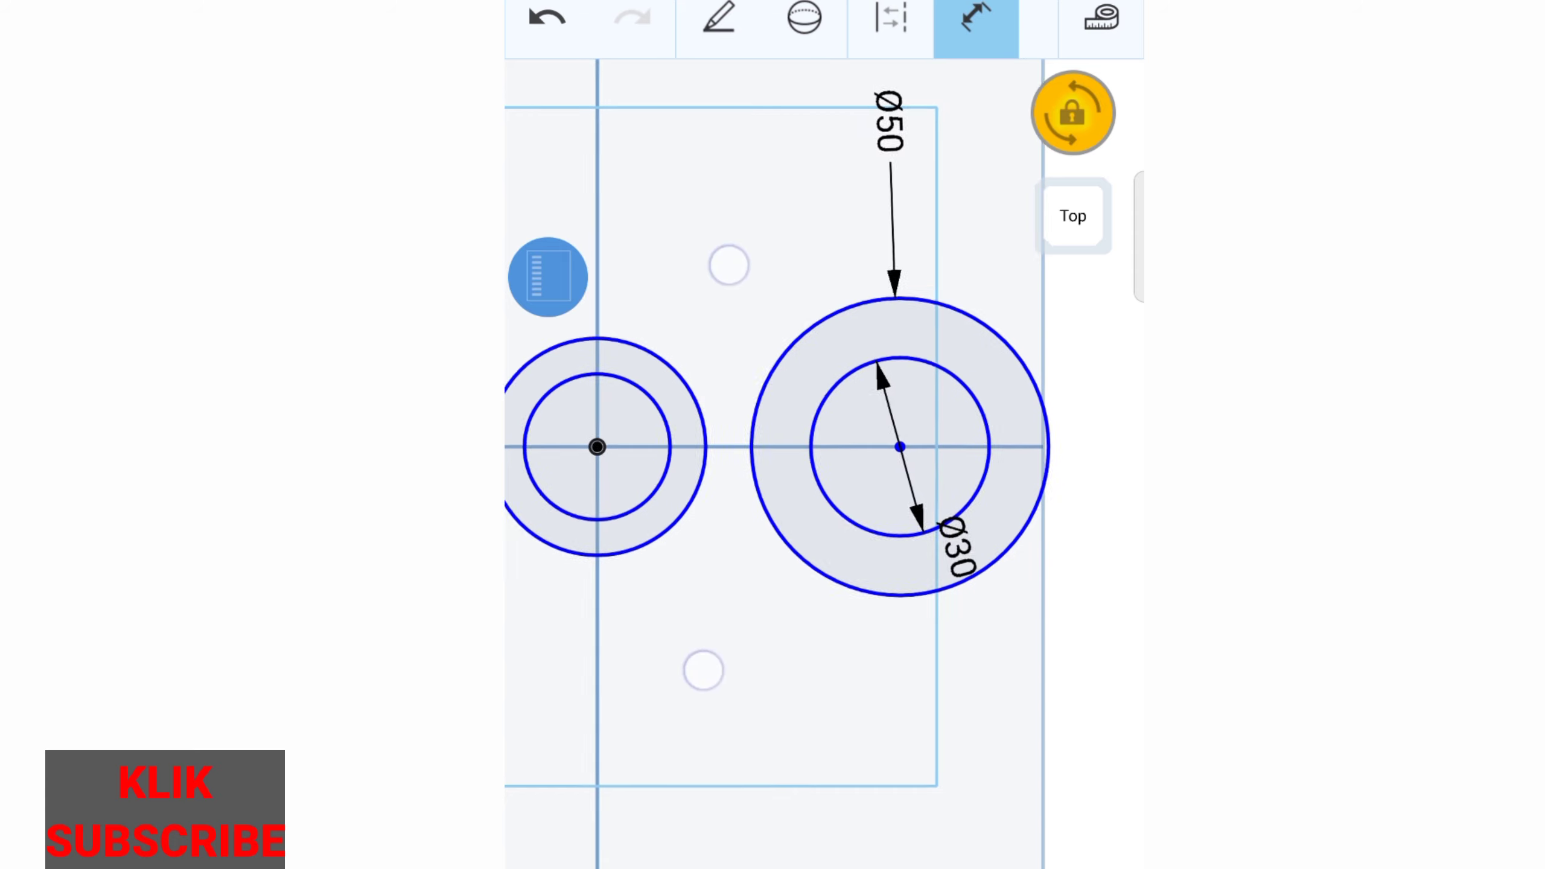
Step: Dimension the outer circle at the origin to Ø30
left_click_drag(728, 263, 882, 325)
left_click(834, 421)
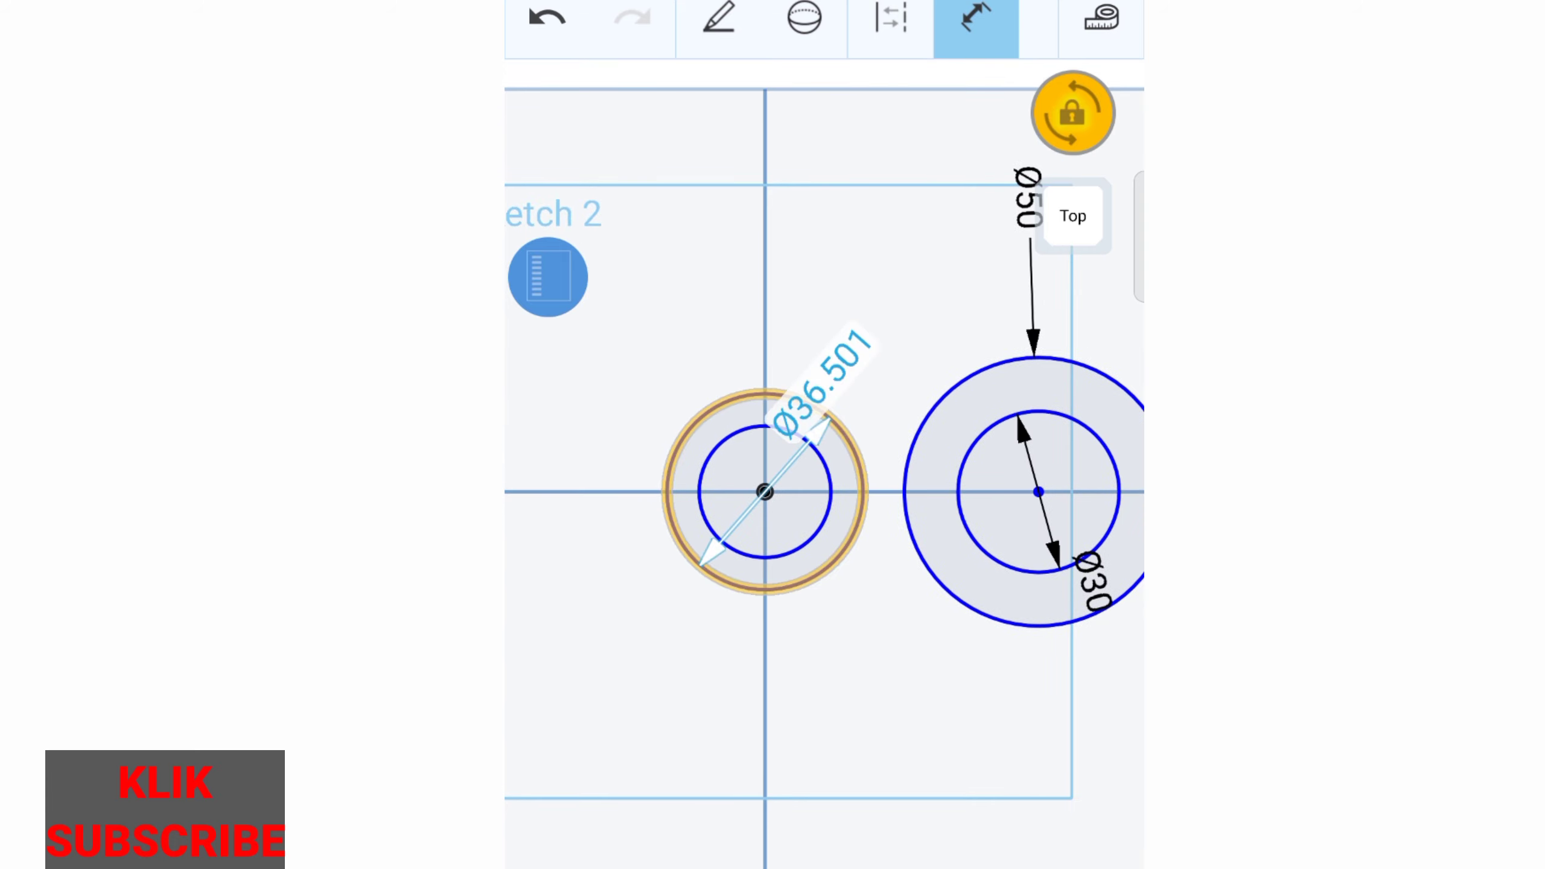
left_click(855, 368)
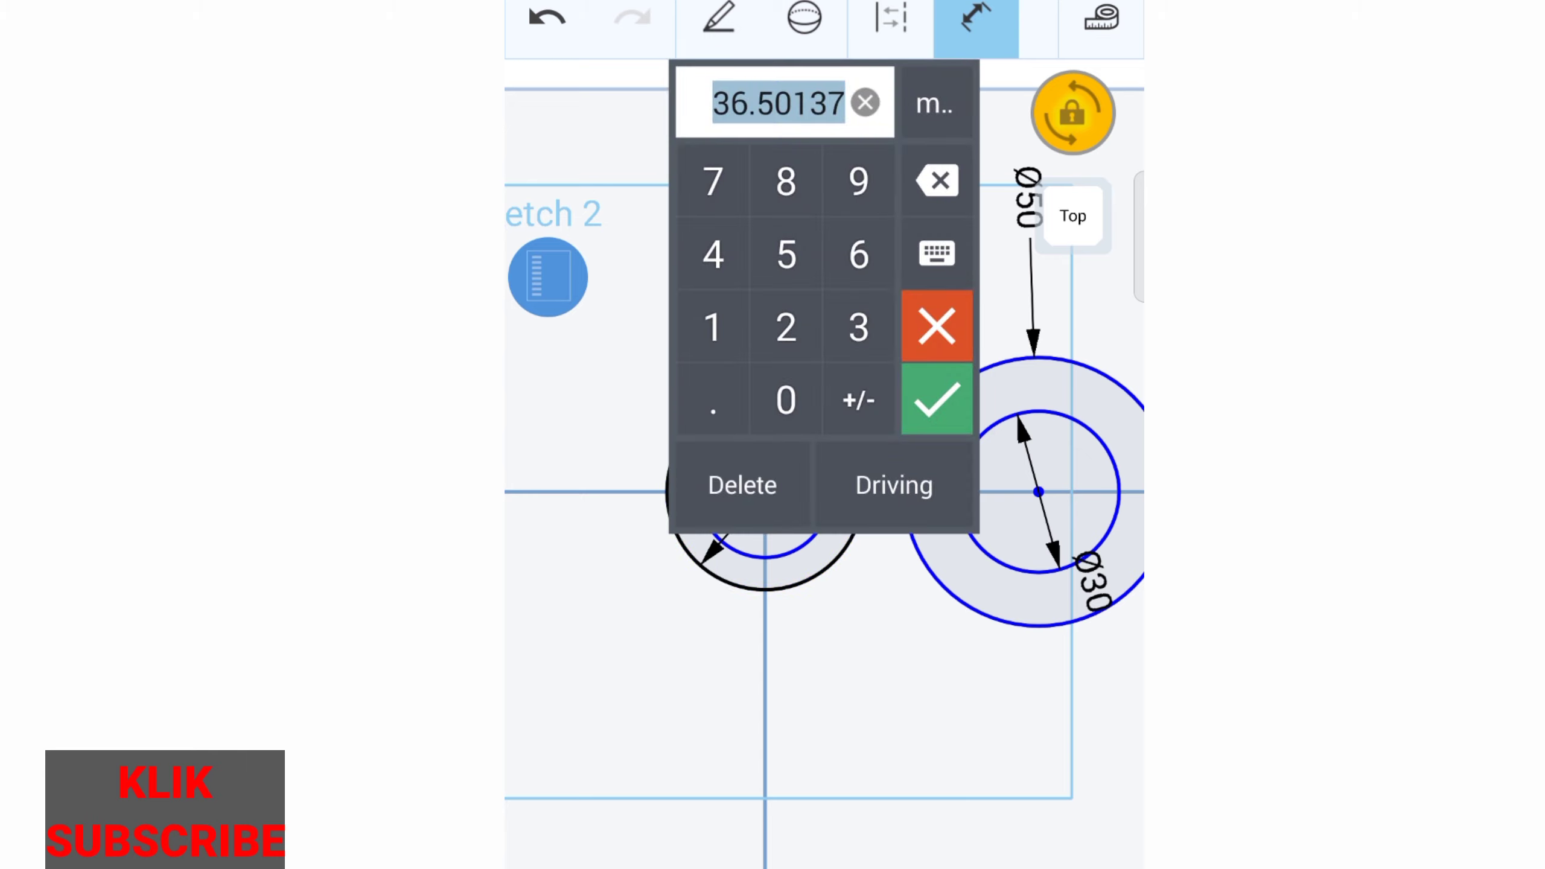
left_click(858, 327)
left_click(786, 400)
left_click(937, 399)
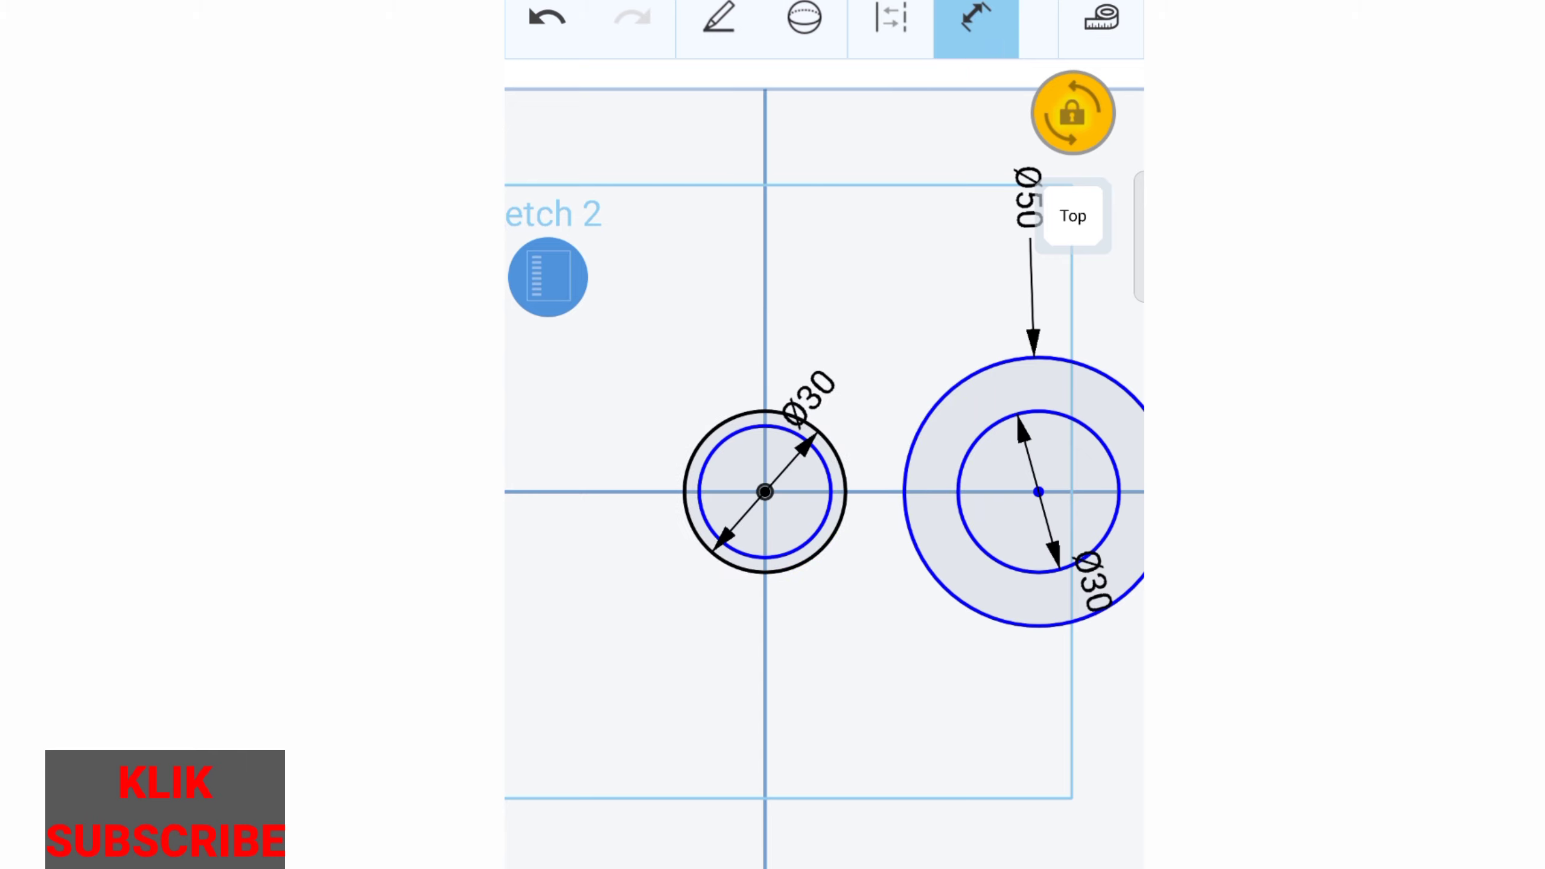
Step: Dimension the inner circle at the origin to Ø25, dismissing a redundant dimension
scroll(849, 452, "up", 3)
left_click(964, 469)
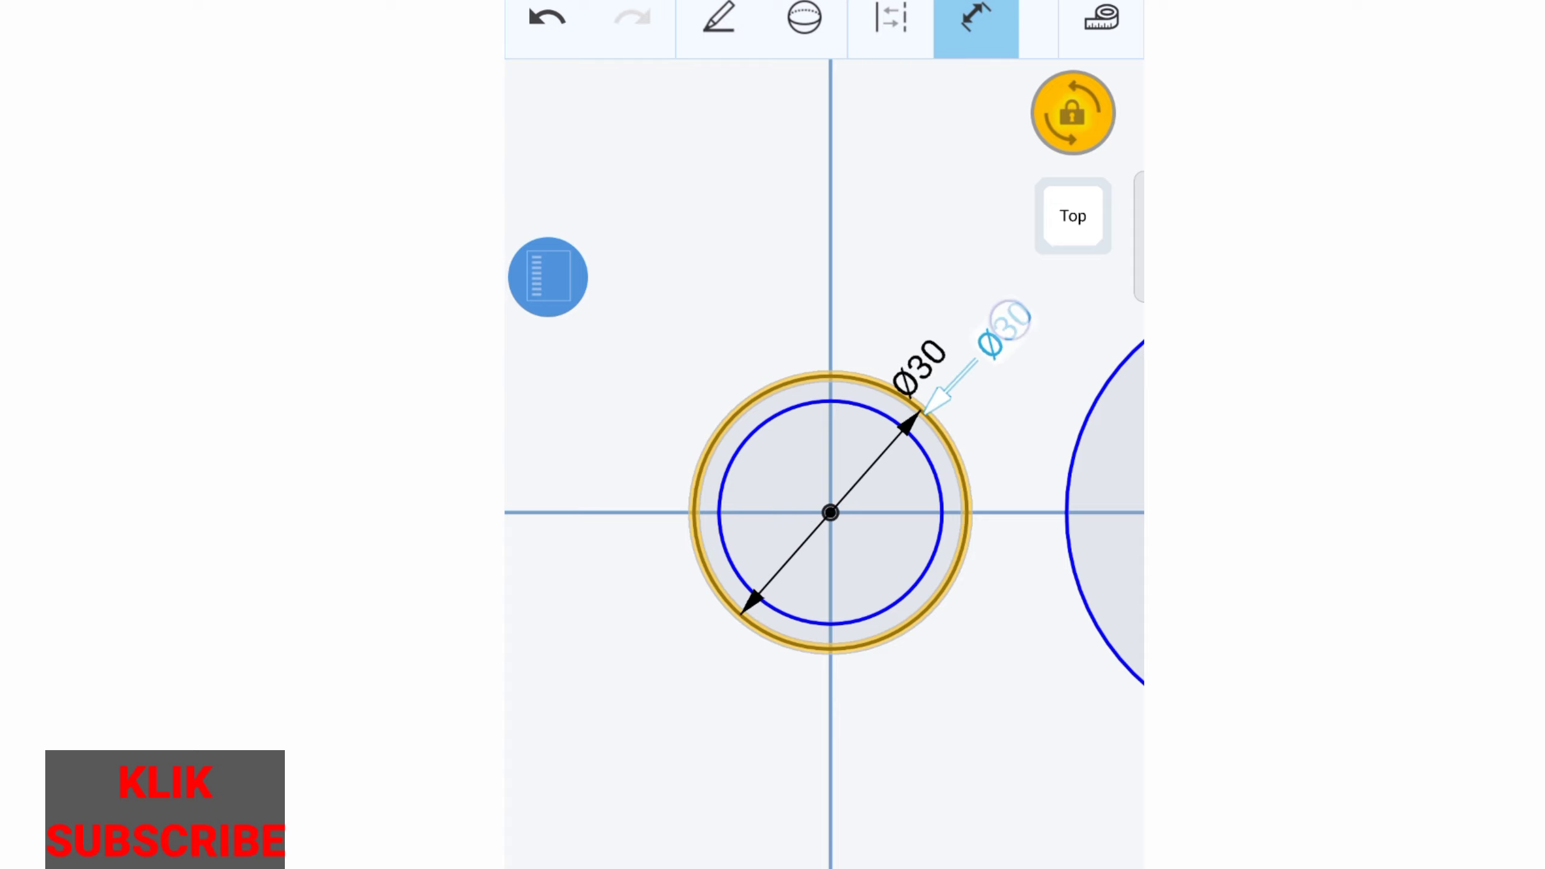
left_click_drag(964, 438, 1013, 311)
left_click(950, 193)
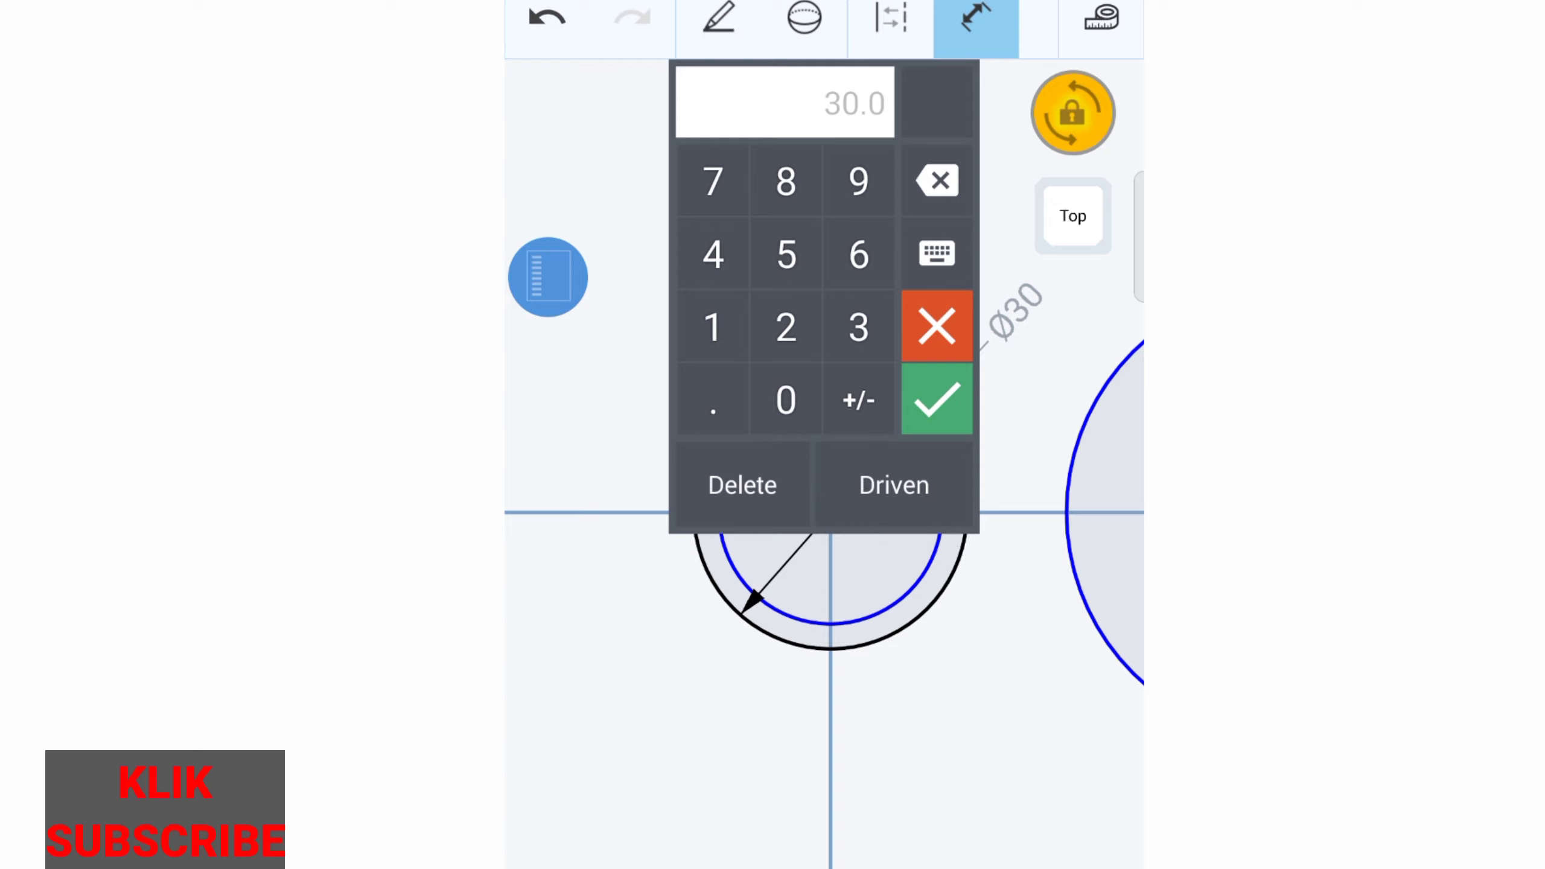
left_click(940, 337)
left_click(846, 406)
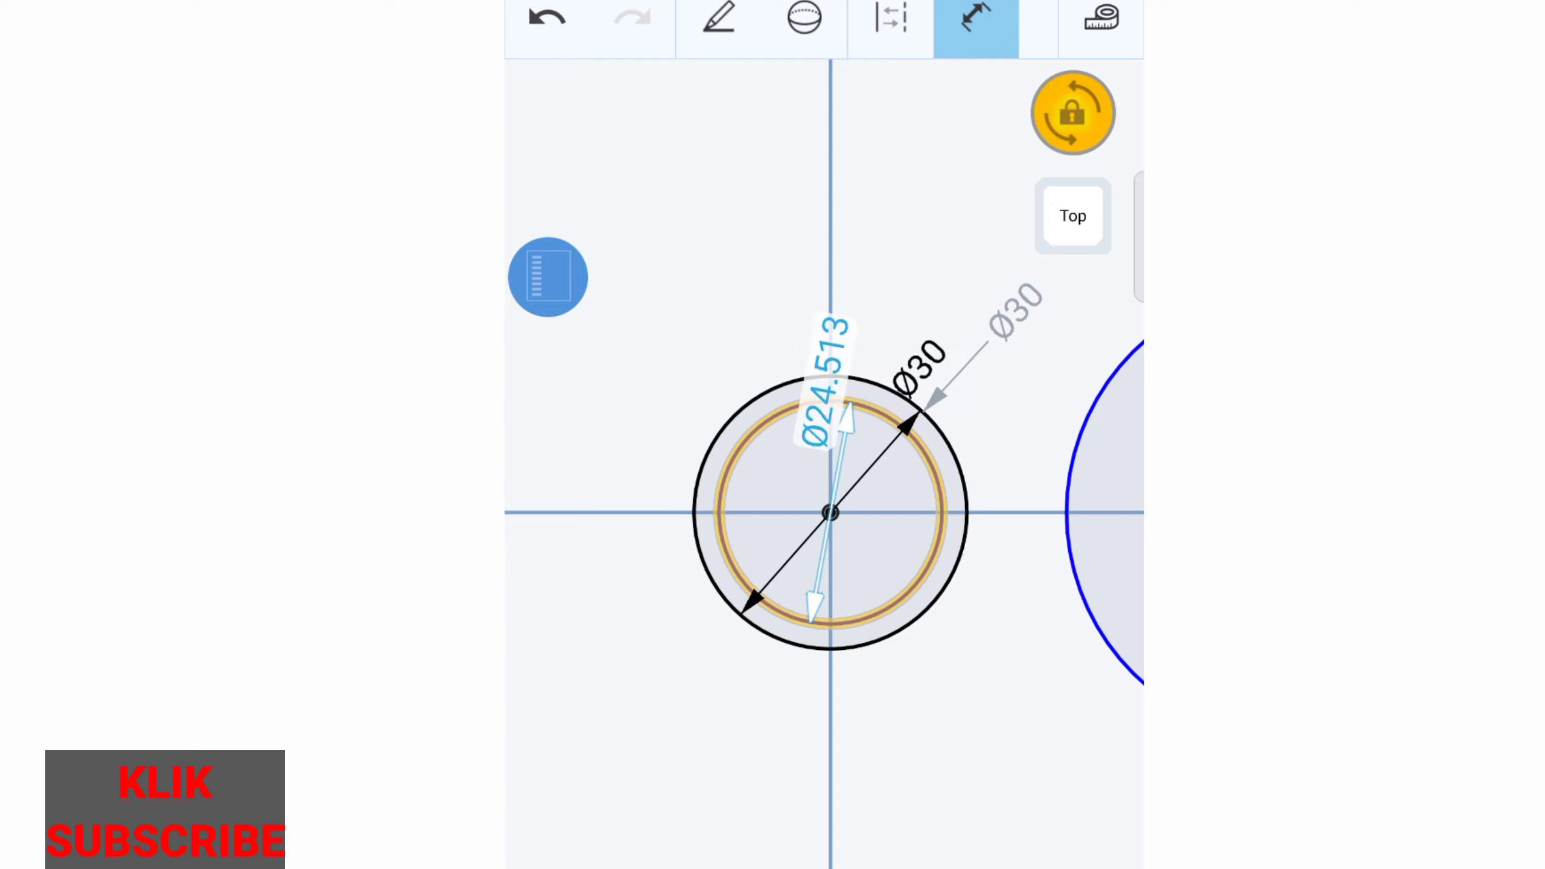
left_click_drag(846, 420, 875, 256)
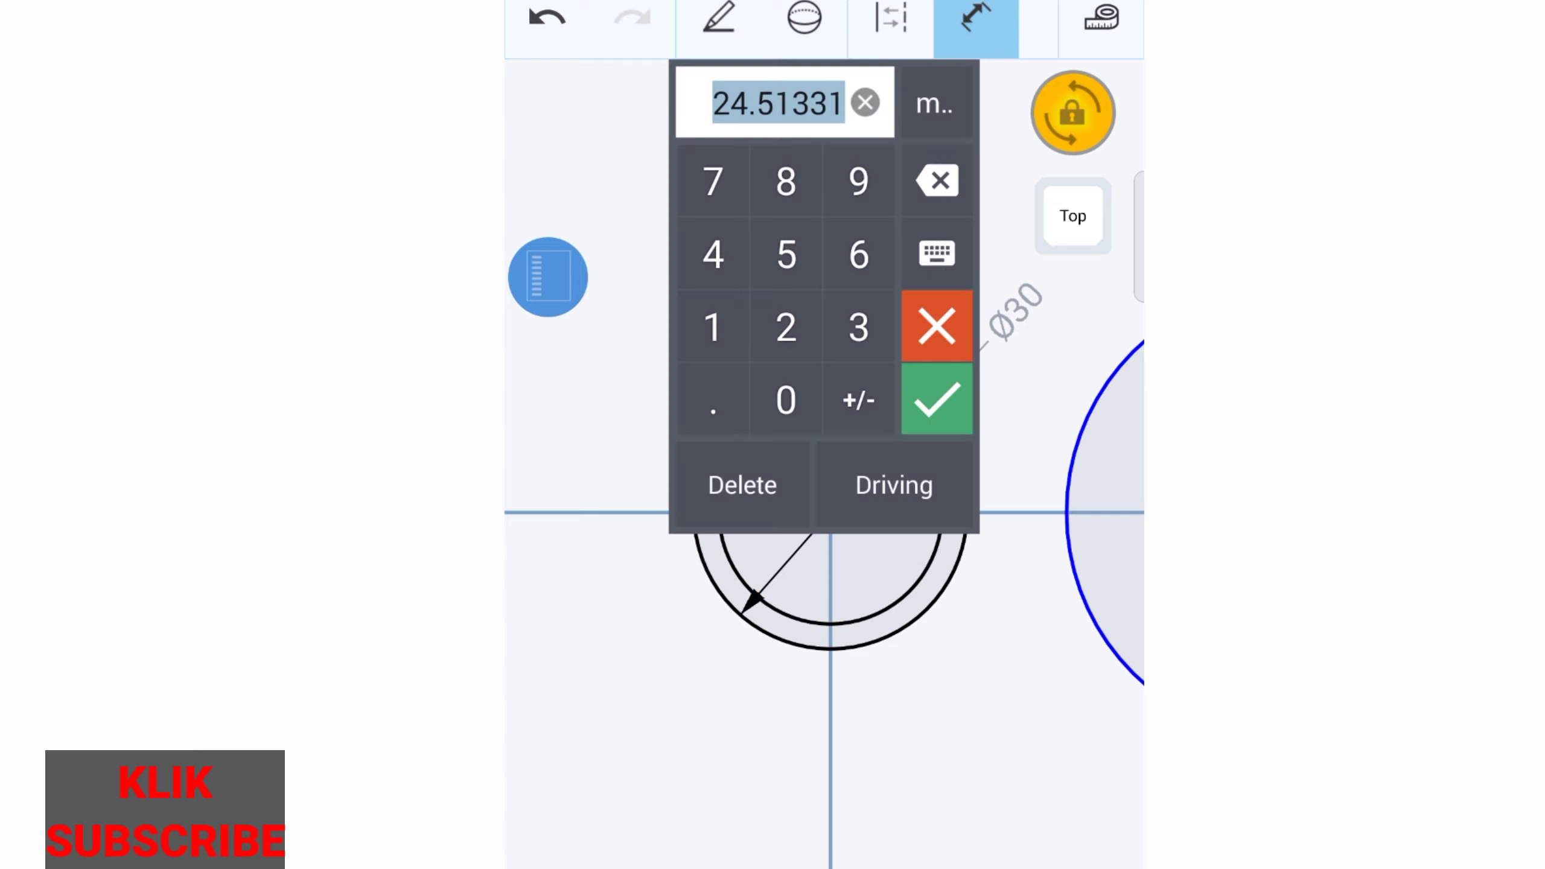
left_click(786, 328)
left_click(786, 255)
left_click(937, 399)
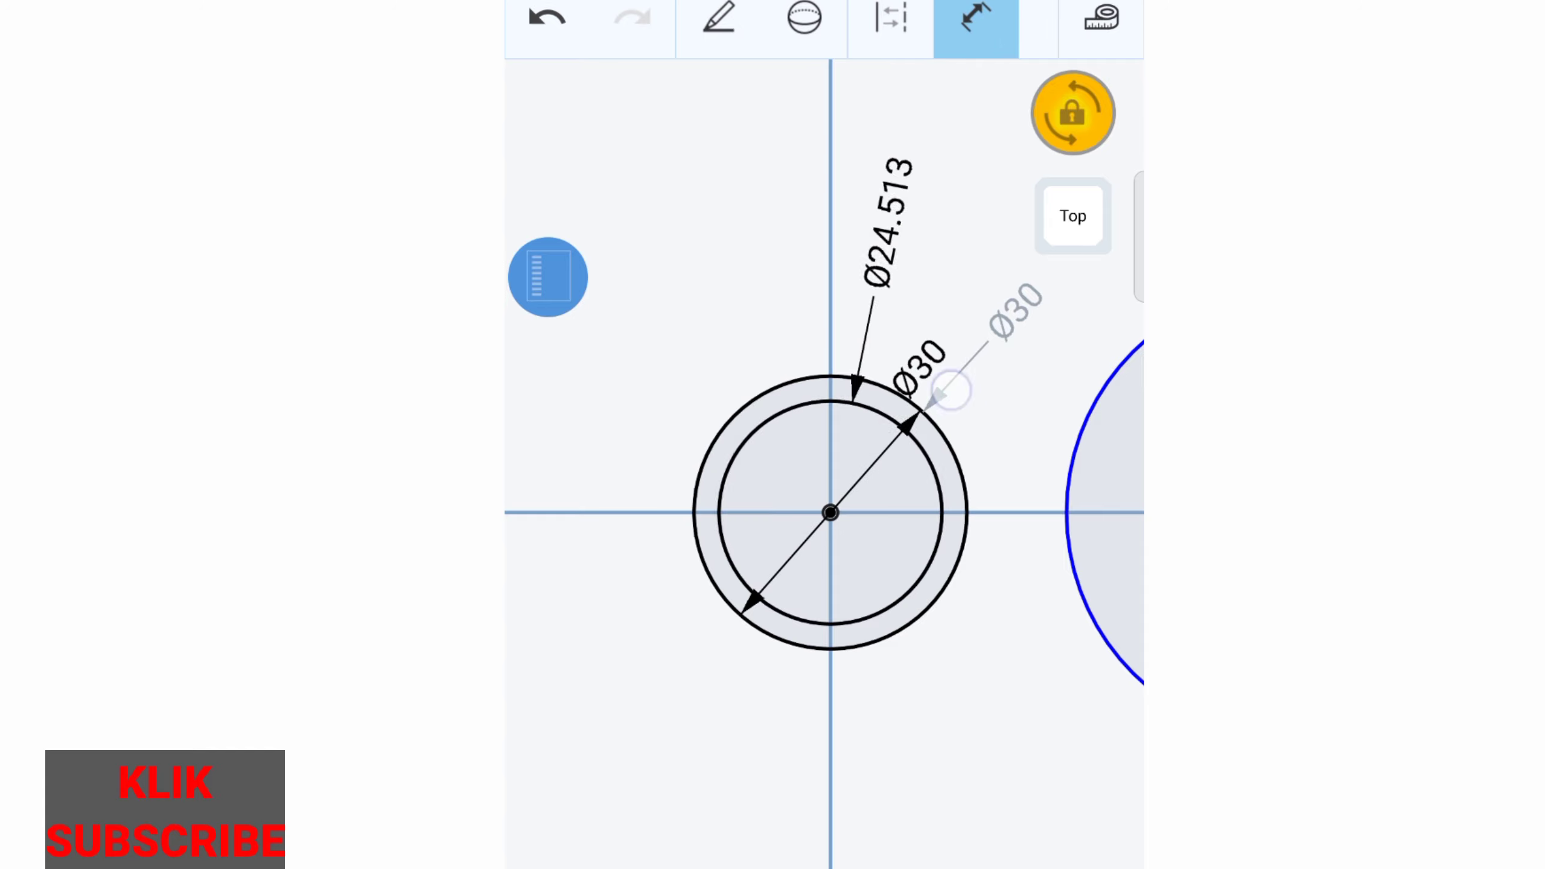
scroll(825, 462, "down", 3)
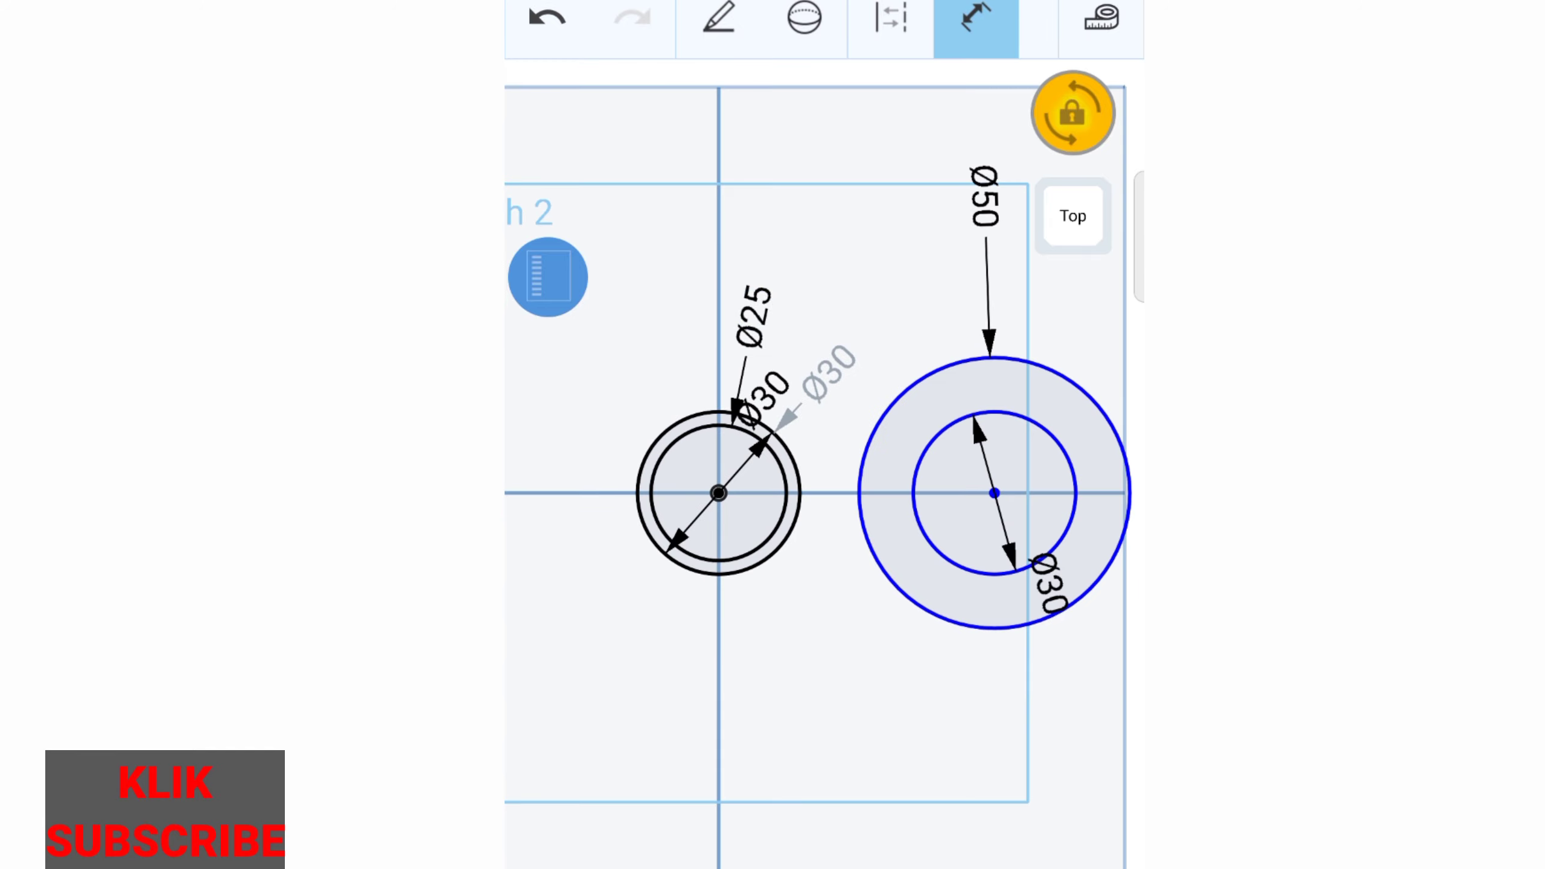
Step: Dimension the distance between the two circle centres as 50
left_click_drag(986, 201, 994, 499)
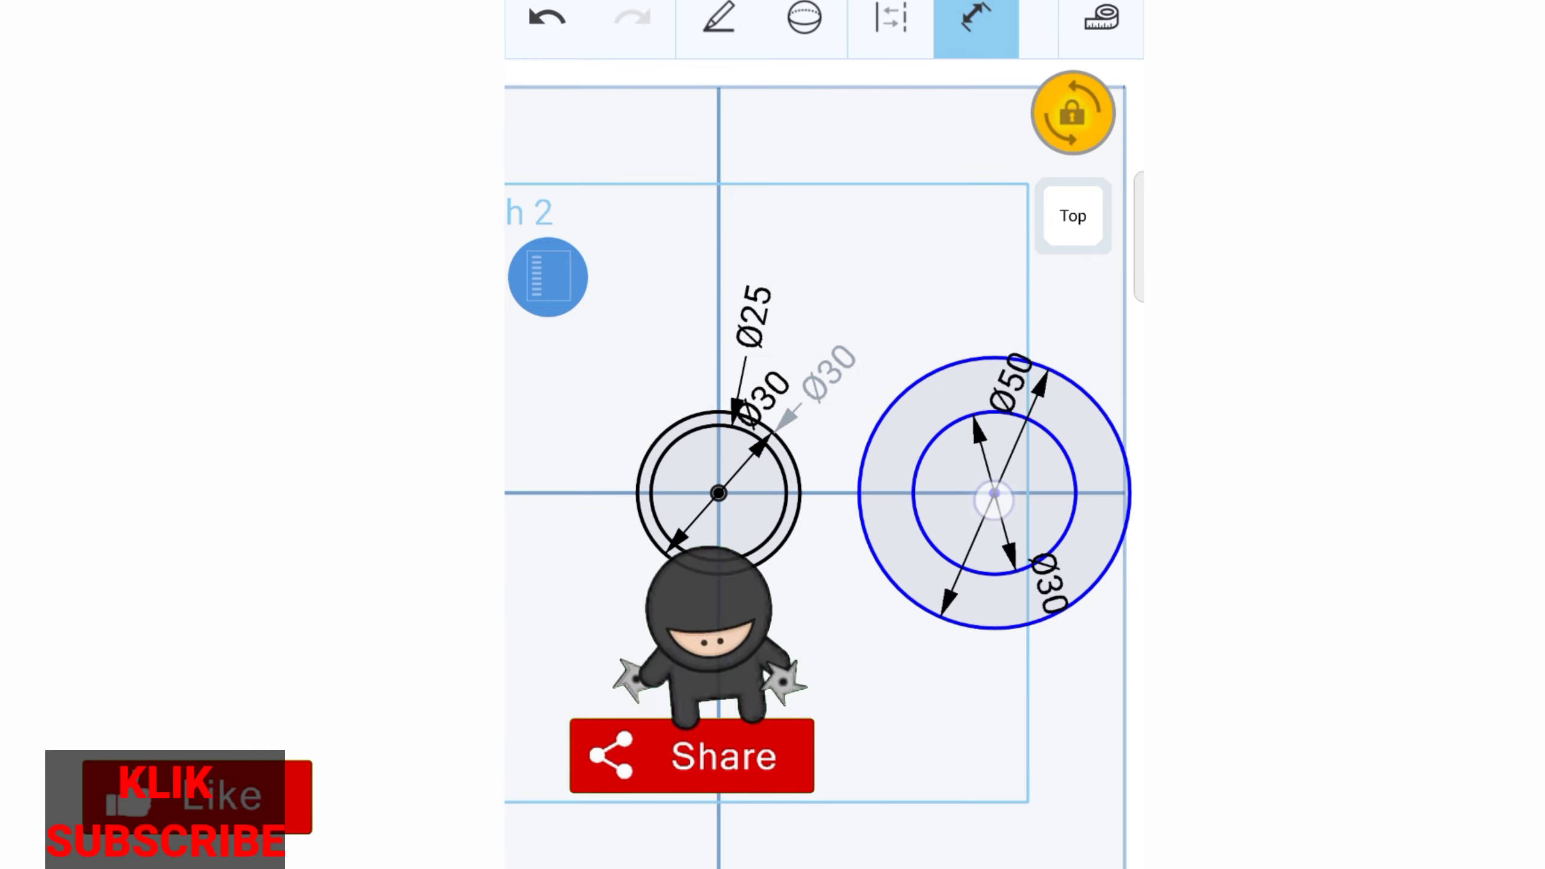
left_click(892, 18)
left_click(994, 494)
left_click(718, 493)
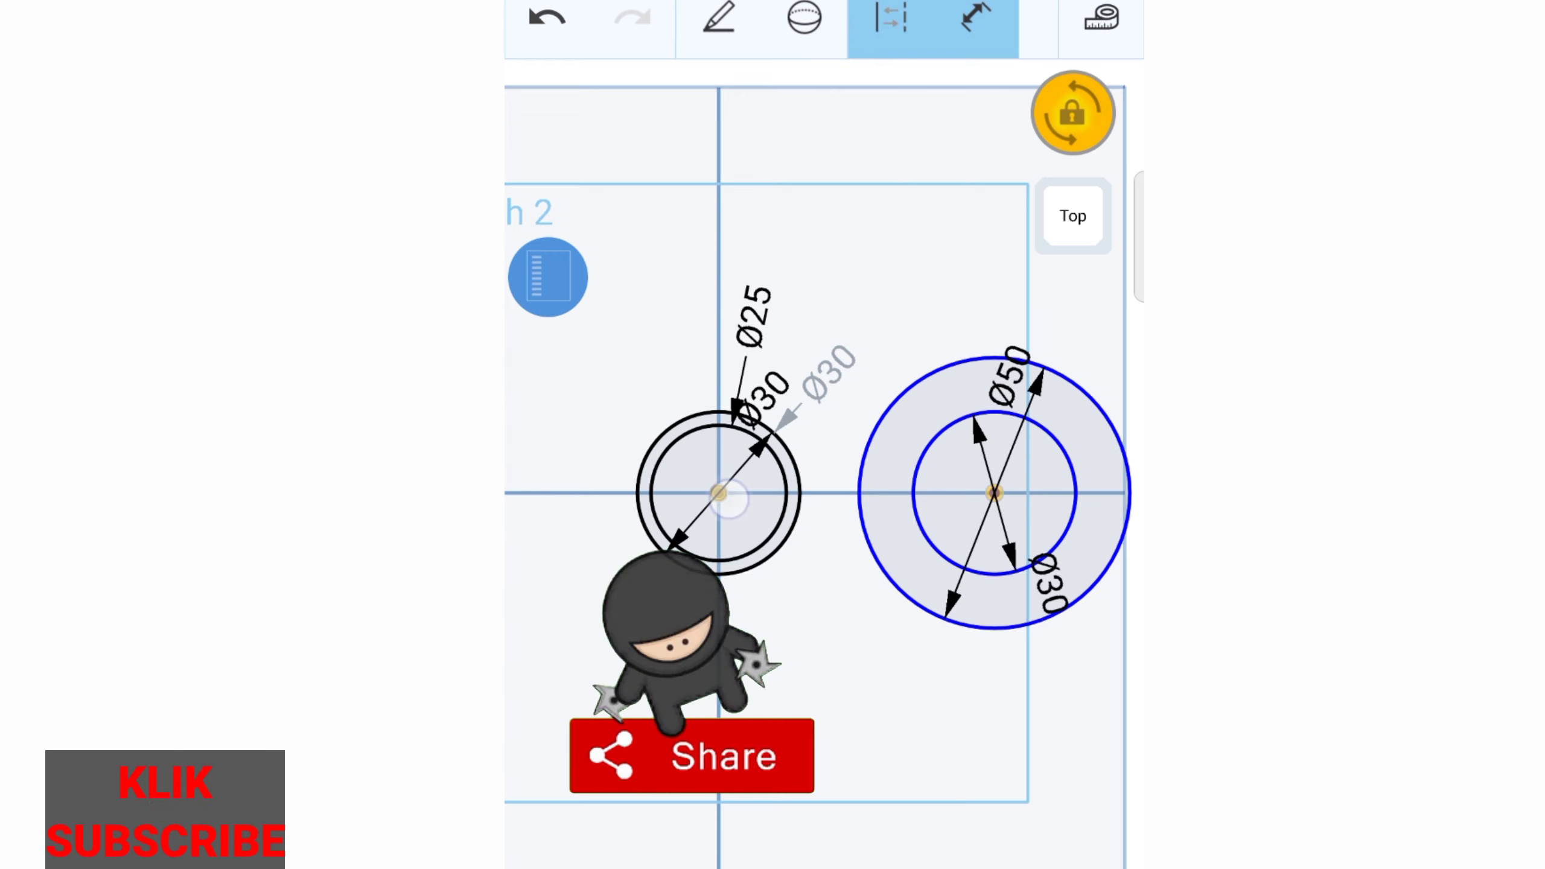
left_click_drag(730, 499, 890, 267)
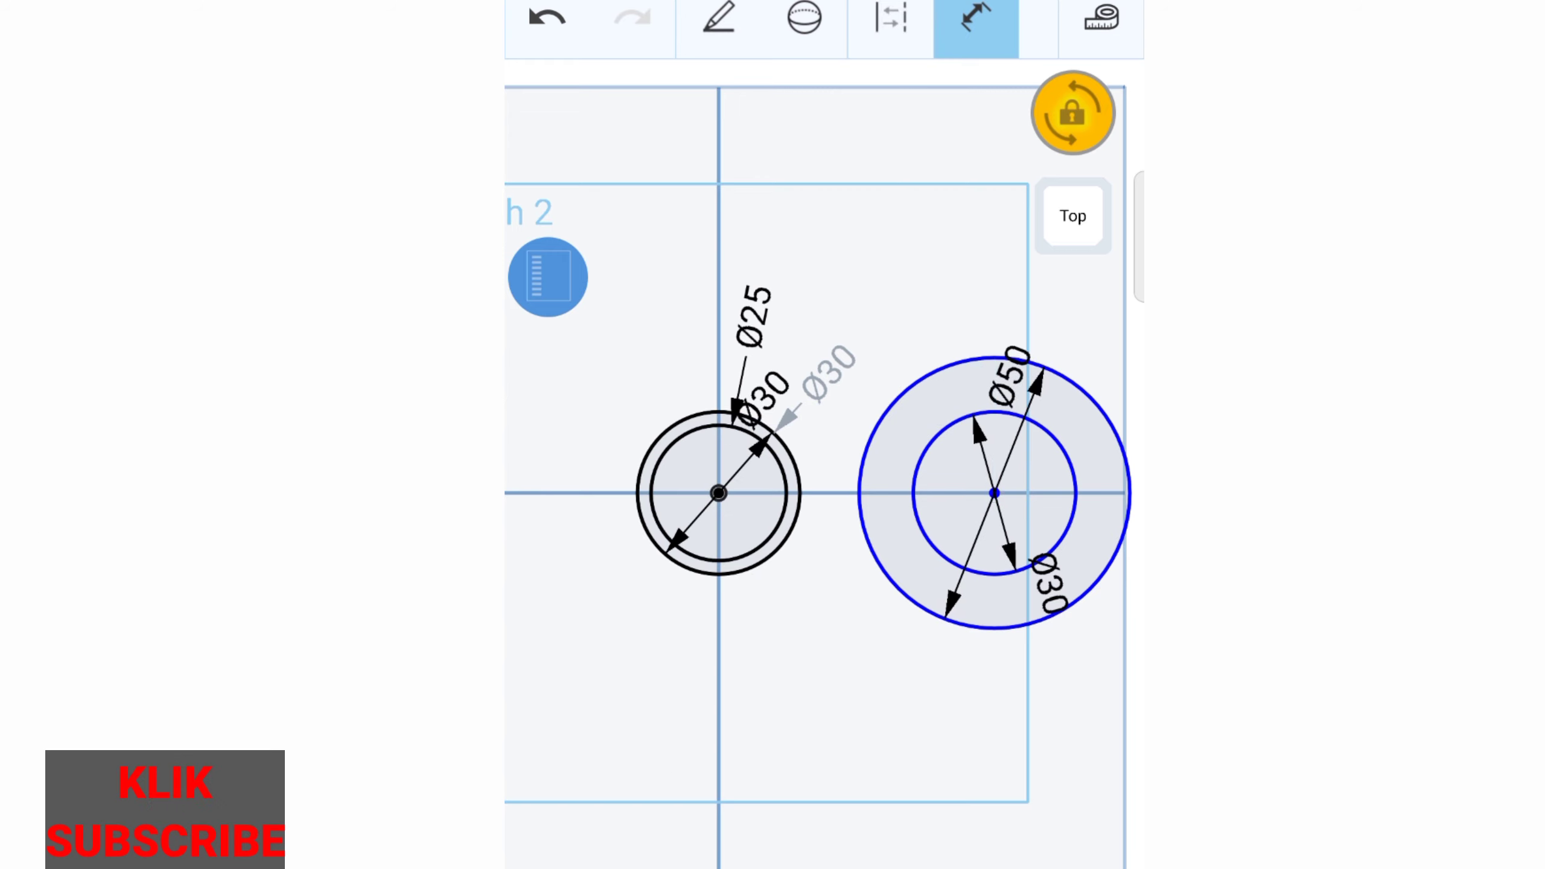
left_click(856, 256)
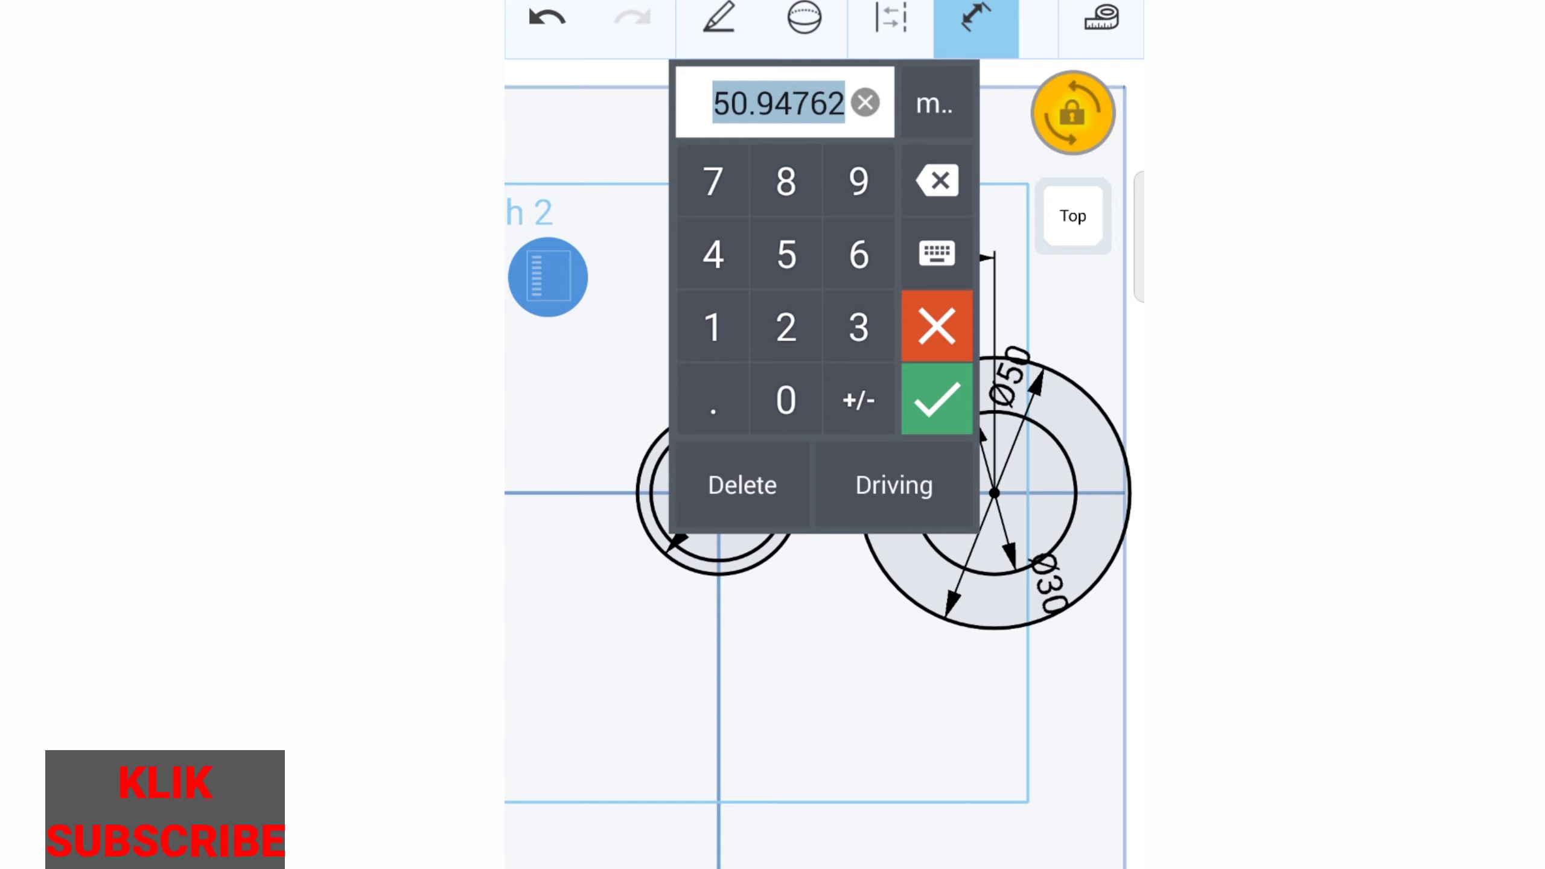
left_click(786, 254)
left_click(786, 401)
left_click(937, 399)
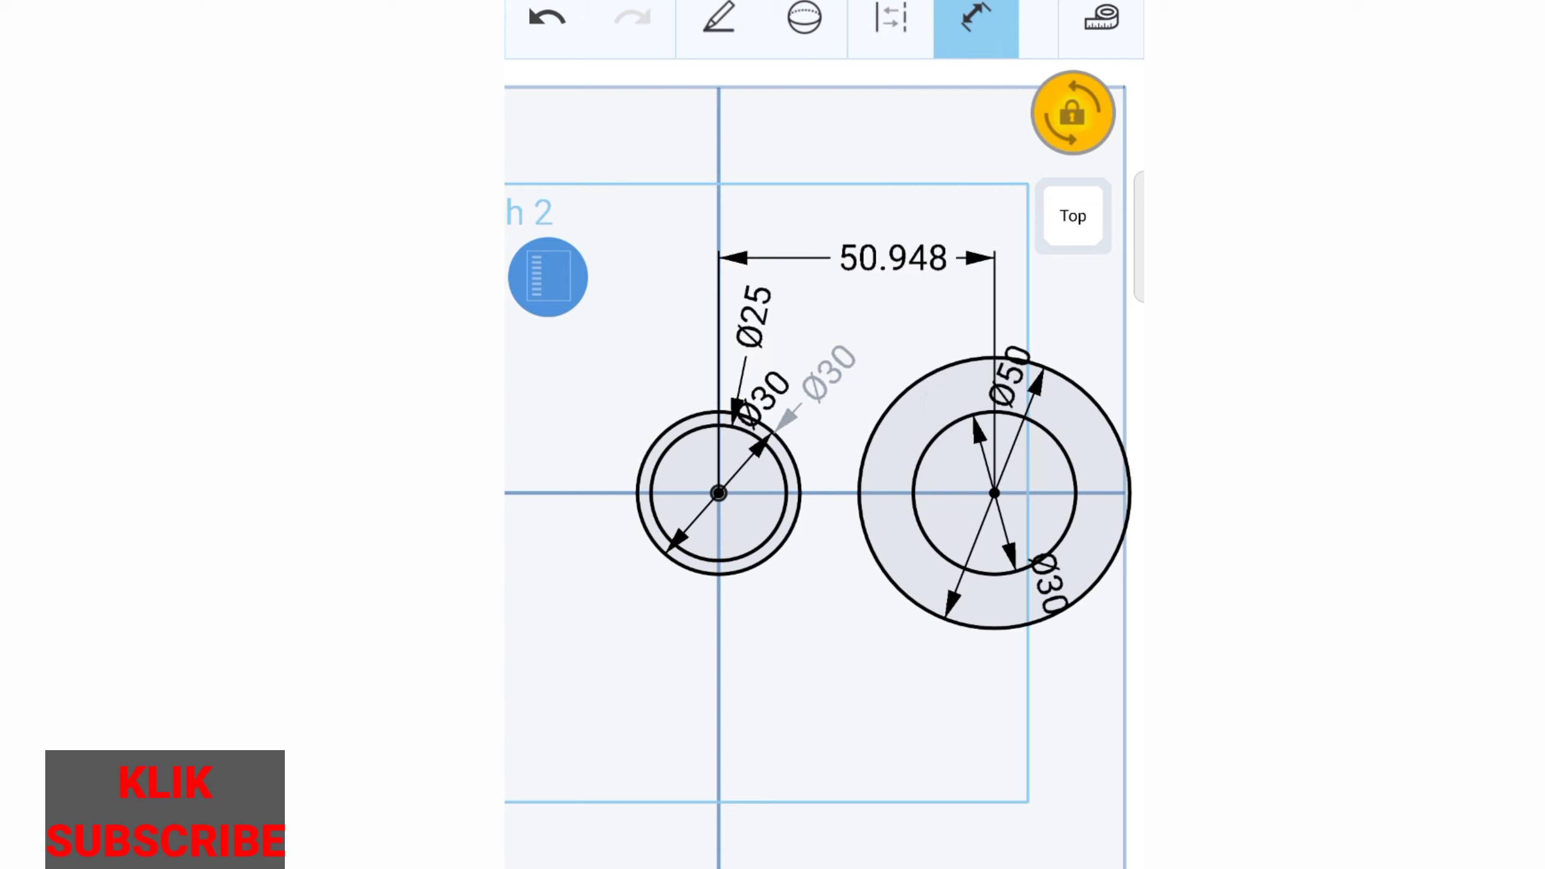
scroll(909, 497, "down", 2)
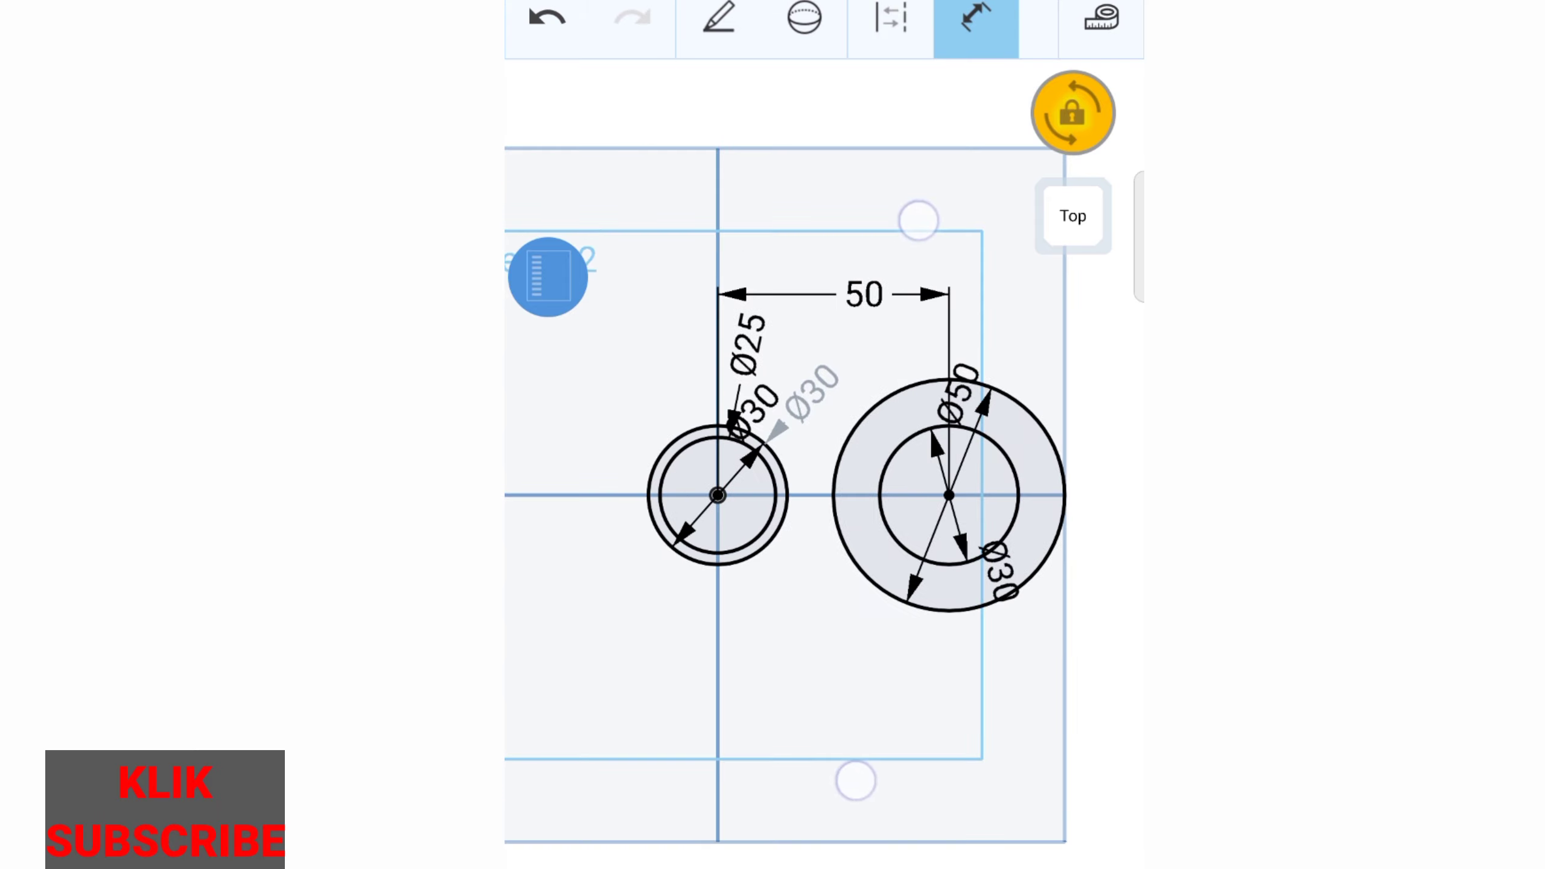
scroll(909, 497, "up", 1)
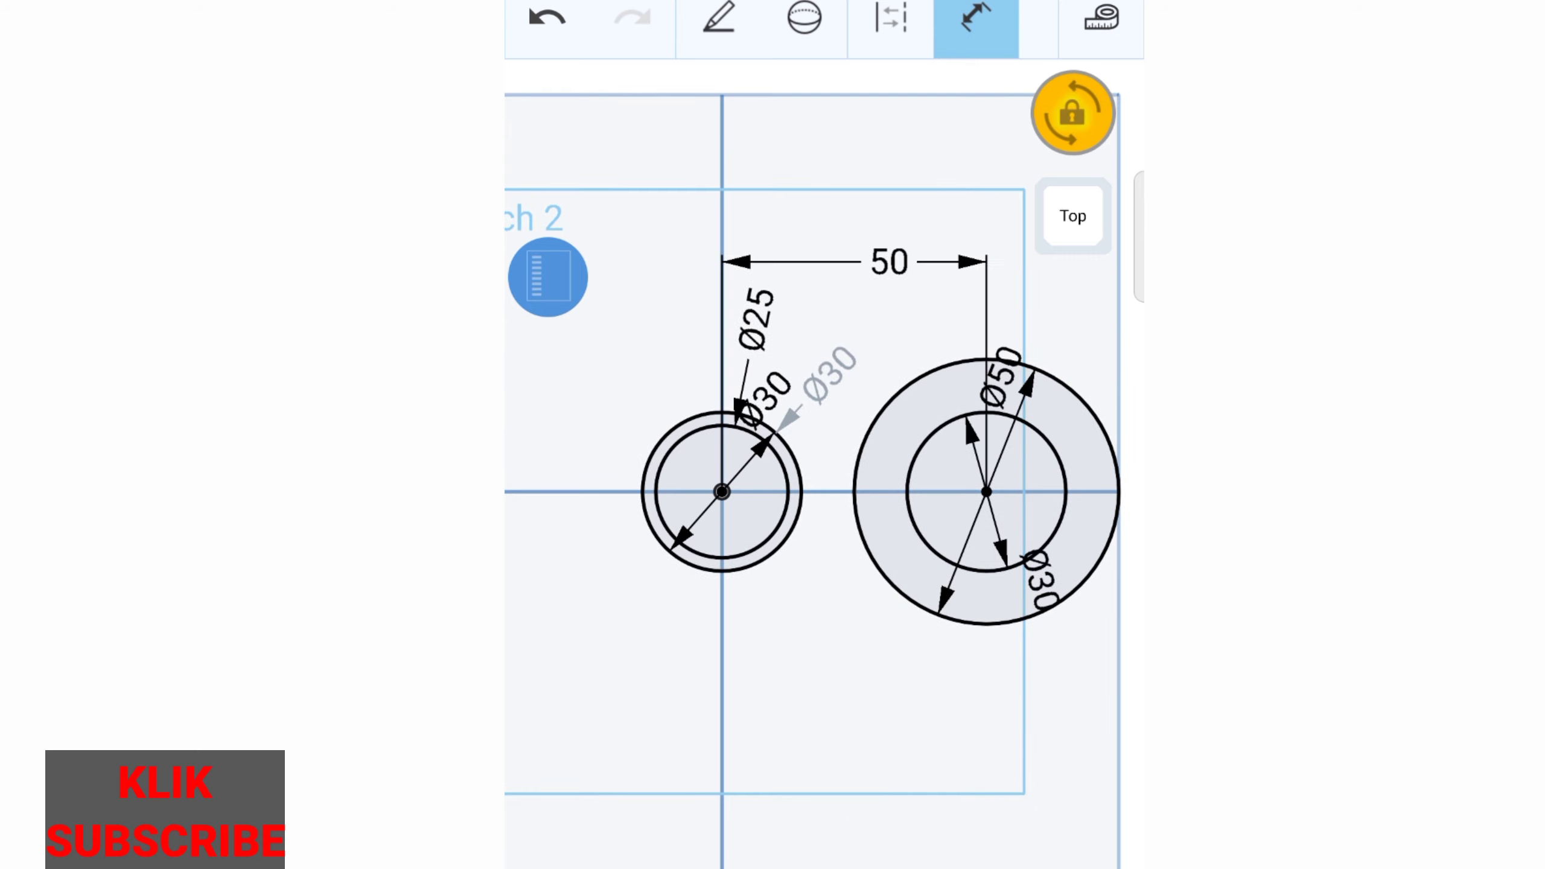
scroll(907, 479, "down", 1)
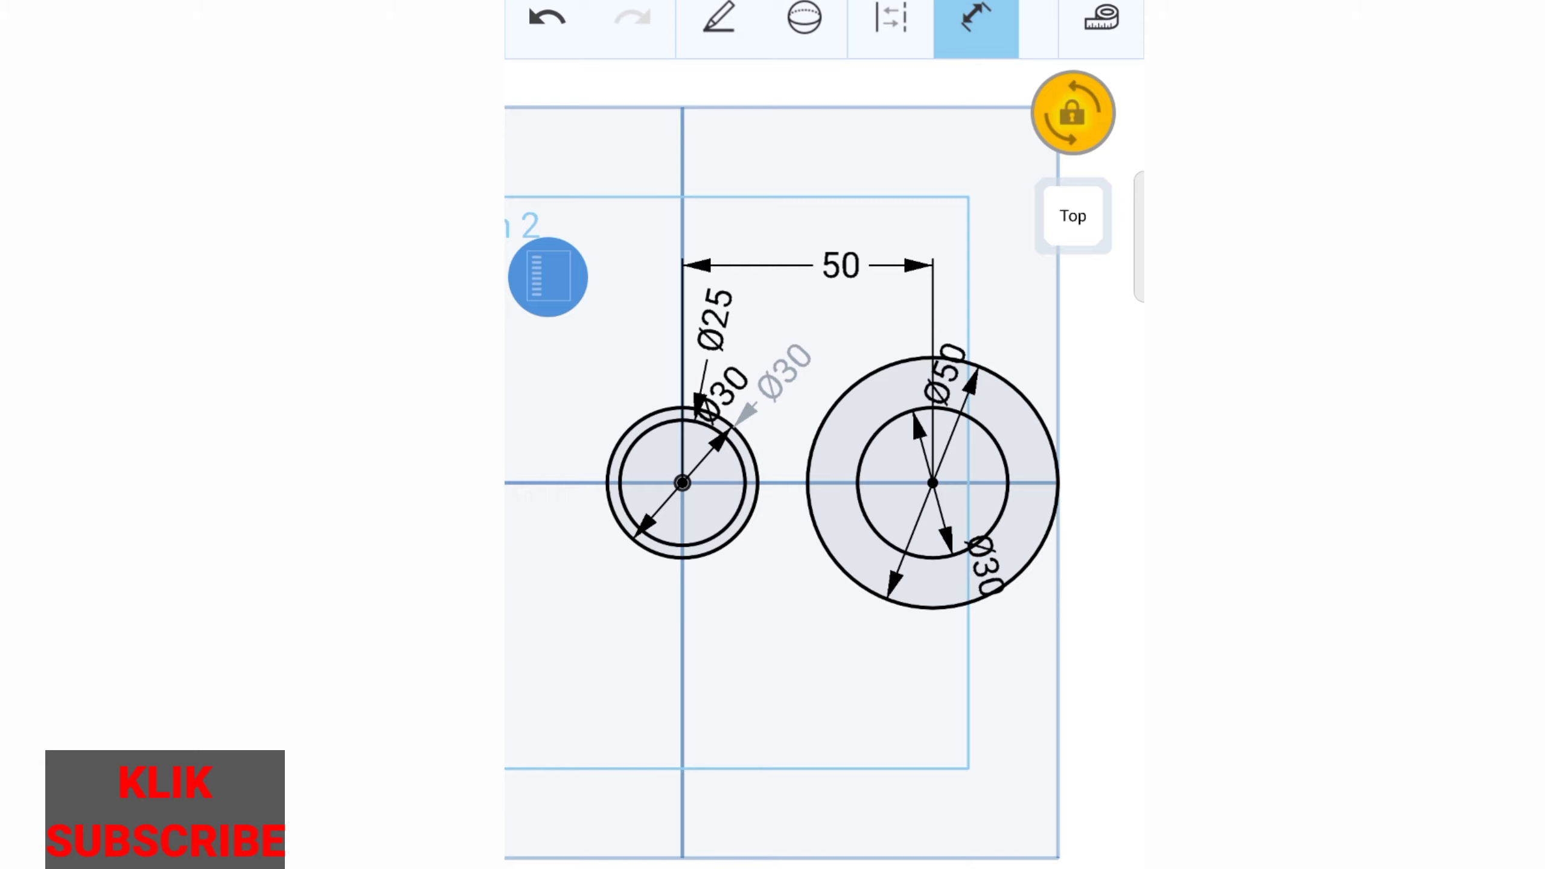
Step: Draw the top tangent line from the Ø30 outer circle to the Ø50 circle
left_click(718, 18)
scroll(825, 341, "up", 5)
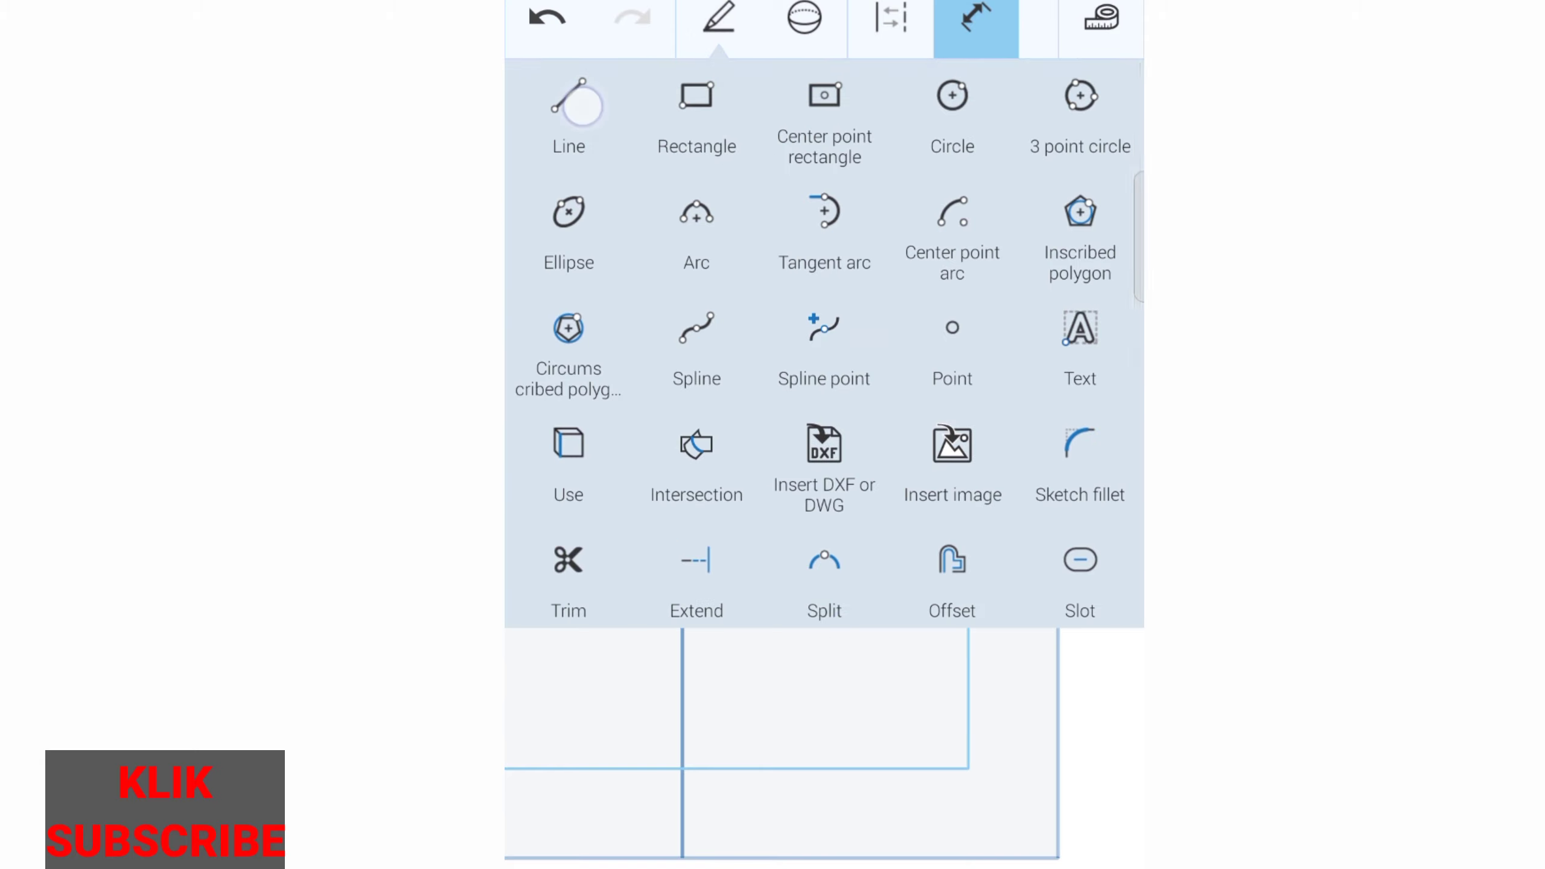
left_click(583, 106)
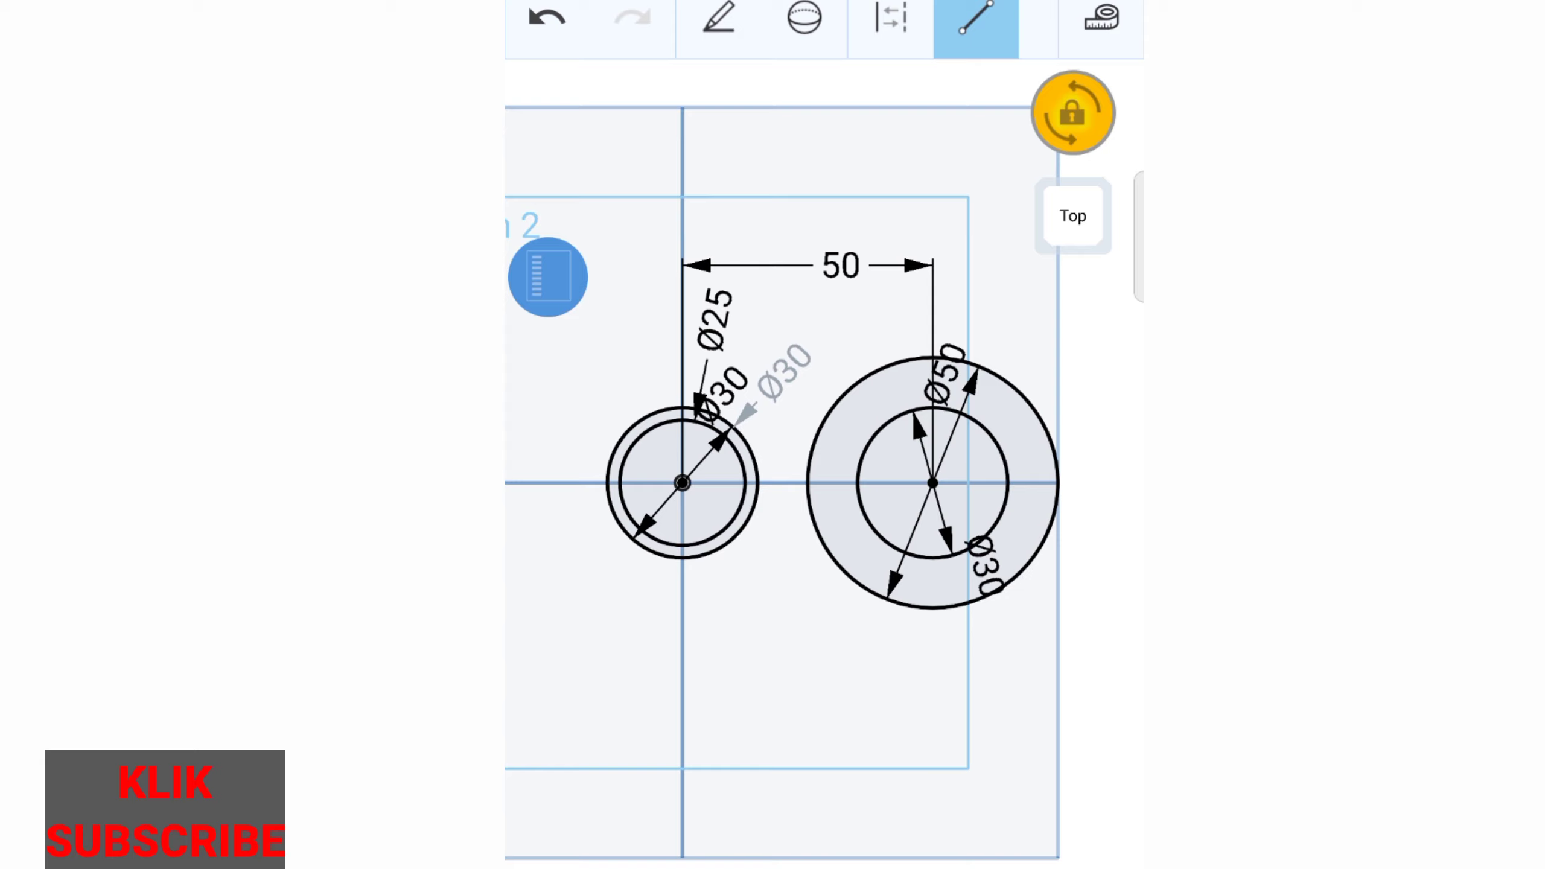
left_click_drag(683, 485, 684, 492)
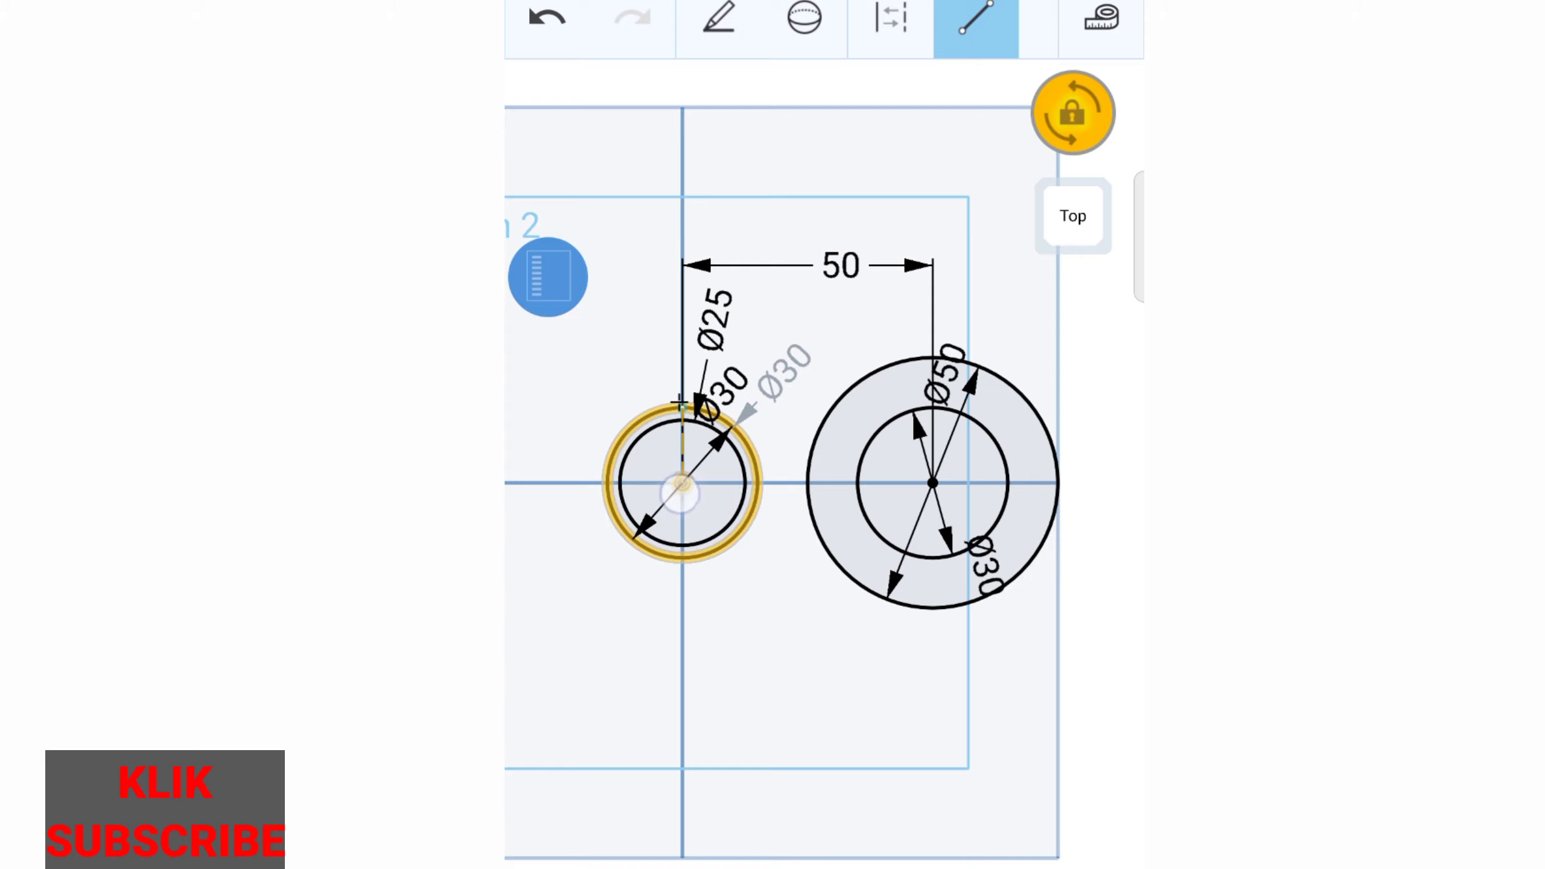
mouse_move(683, 492)
left_mouse_down()
mouse_move(945, 426)
mouse_move(911, 434)
mouse_move(932, 505)
mouse_move(944, 426)
mouse_move(940, 455)
mouse_move(931, 437)
mouse_move(913, 446)
left_mouse_up()
scroll(779, 475, "up", 3)
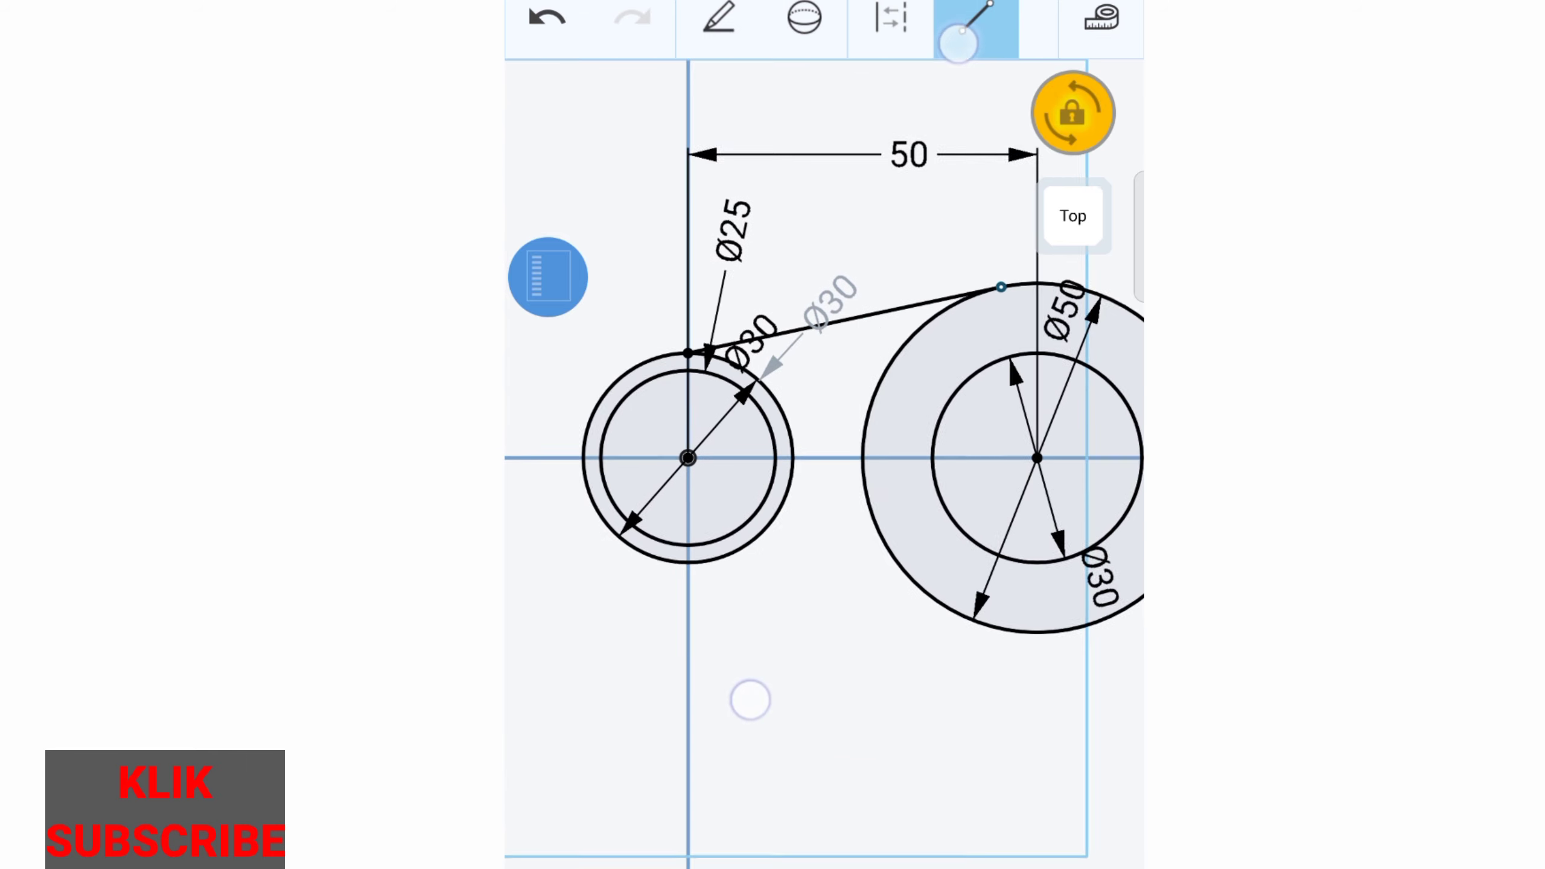
scroll(779, 475, "up", 1)
Step: Draw the bottom tangent line between the outer circles, redoing a misplaced attempt
left_click_drag(694, 607, 688, 647)
left_click(546, 18)
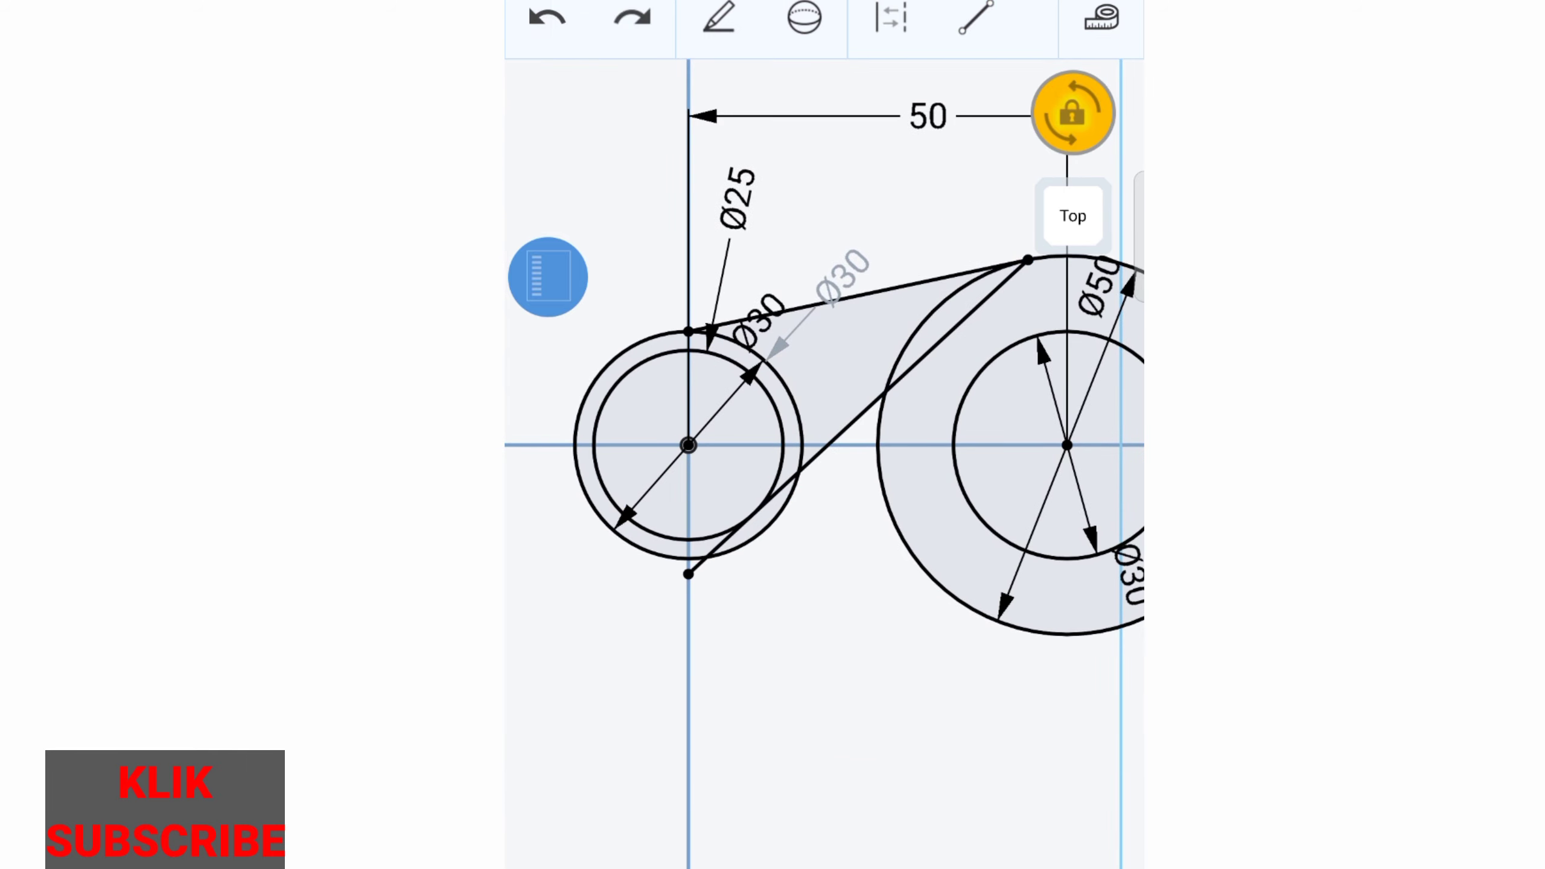
left_click(977, 18)
left_click_drag(694, 600, 688, 649)
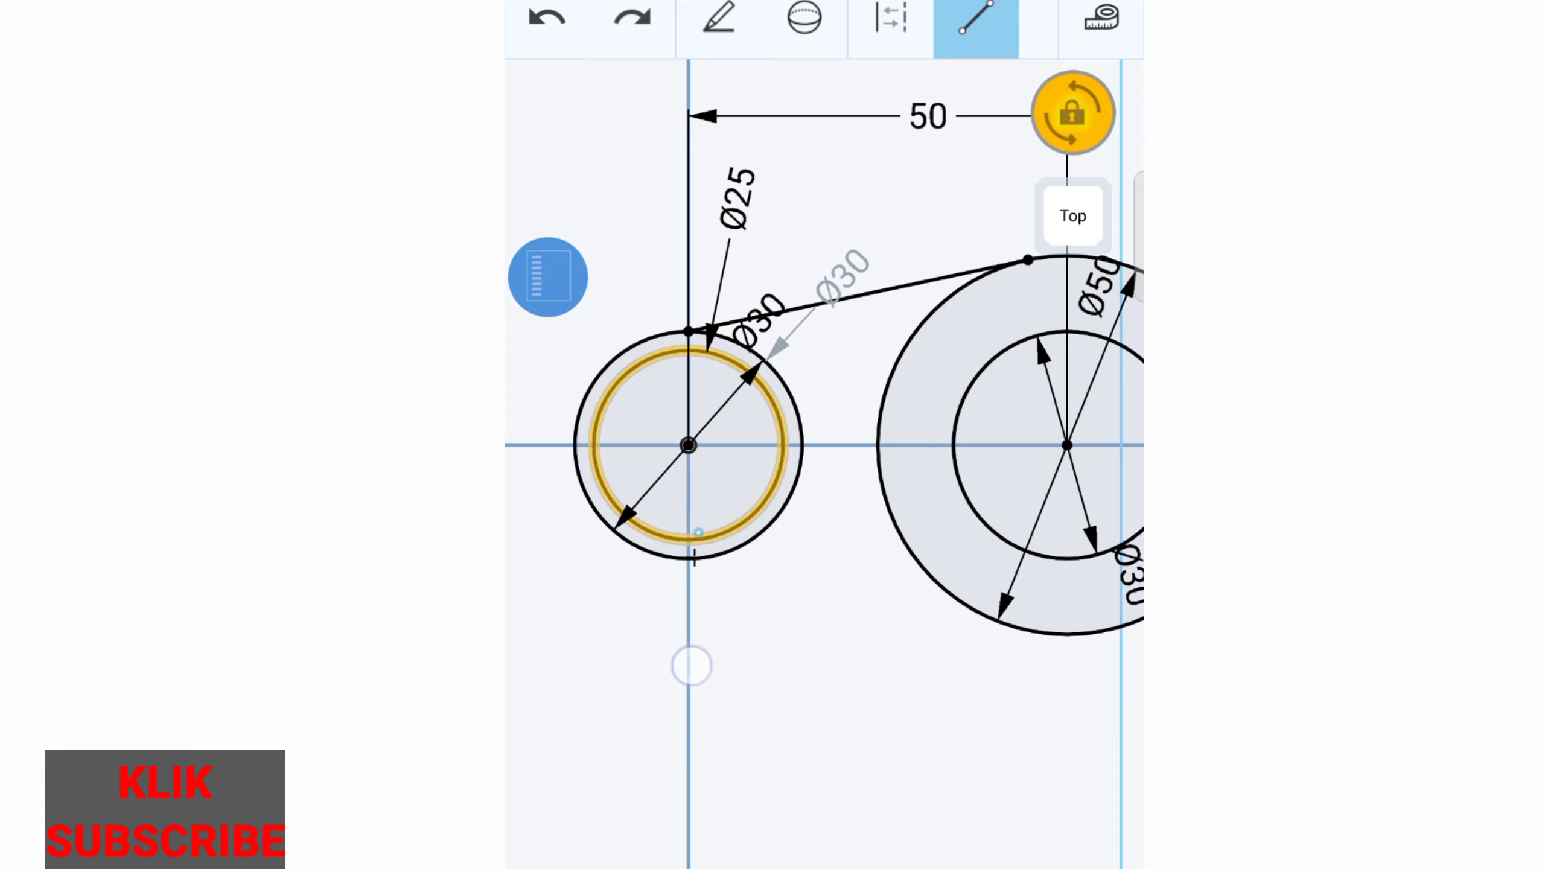
left_click_drag(687, 648, 691, 651)
left_click_drag(942, 828, 652, 629)
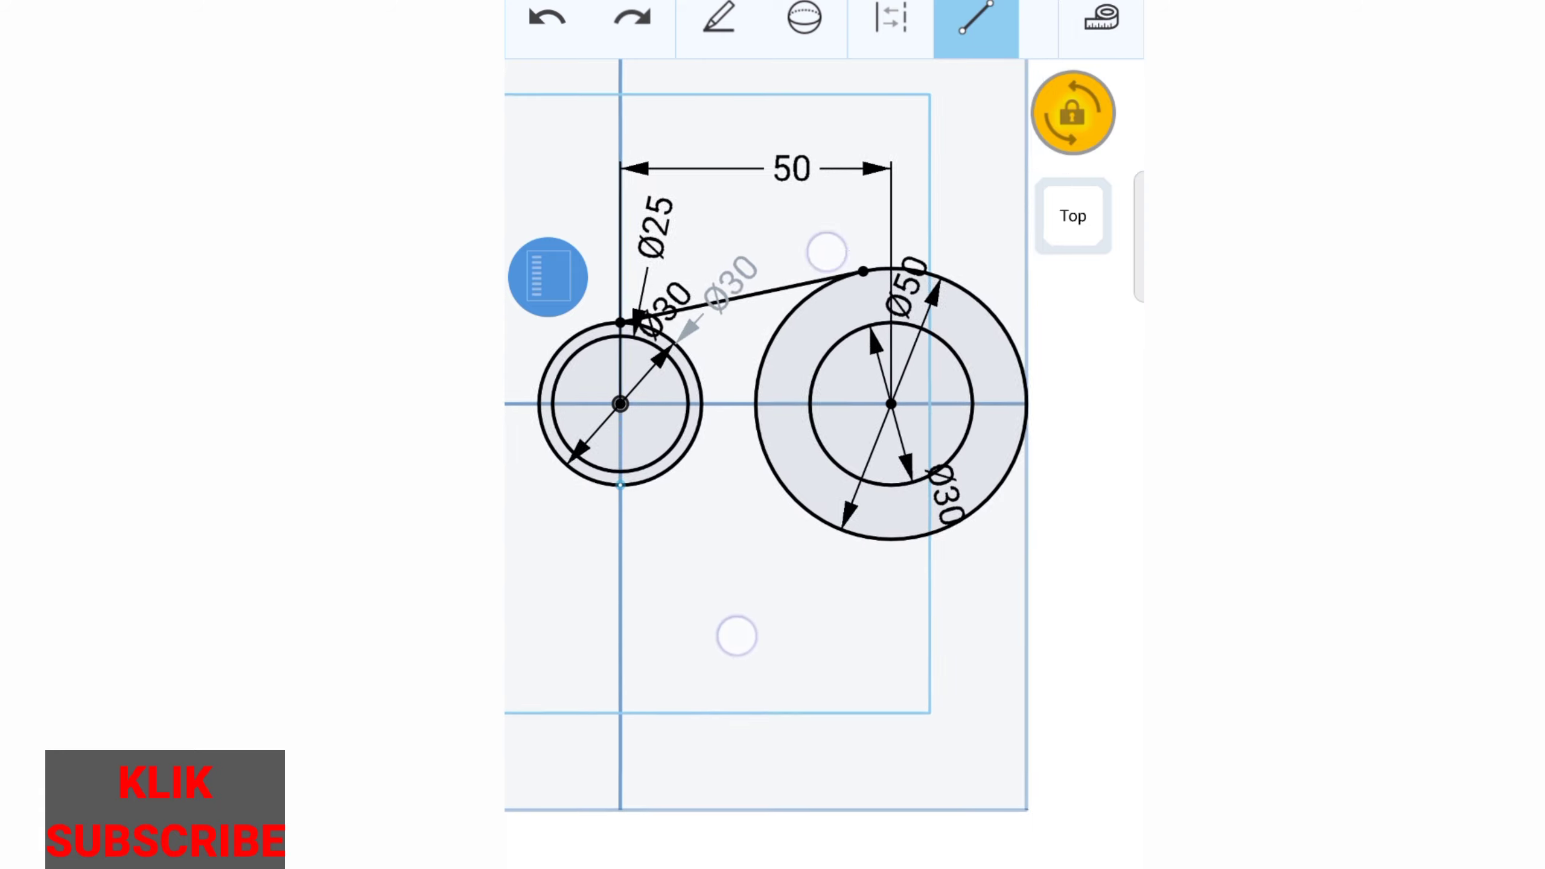
mouse_move(839, 514)
left_mouse_down()
mouse_move(791, 224)
mouse_move(779, 550)
mouse_move(799, 569)
left_mouse_up()
scroll(814, 695, "down", 3)
Step: Select the sketch regions between the circles, including the large ring
scroll(815, 621, "down", 3)
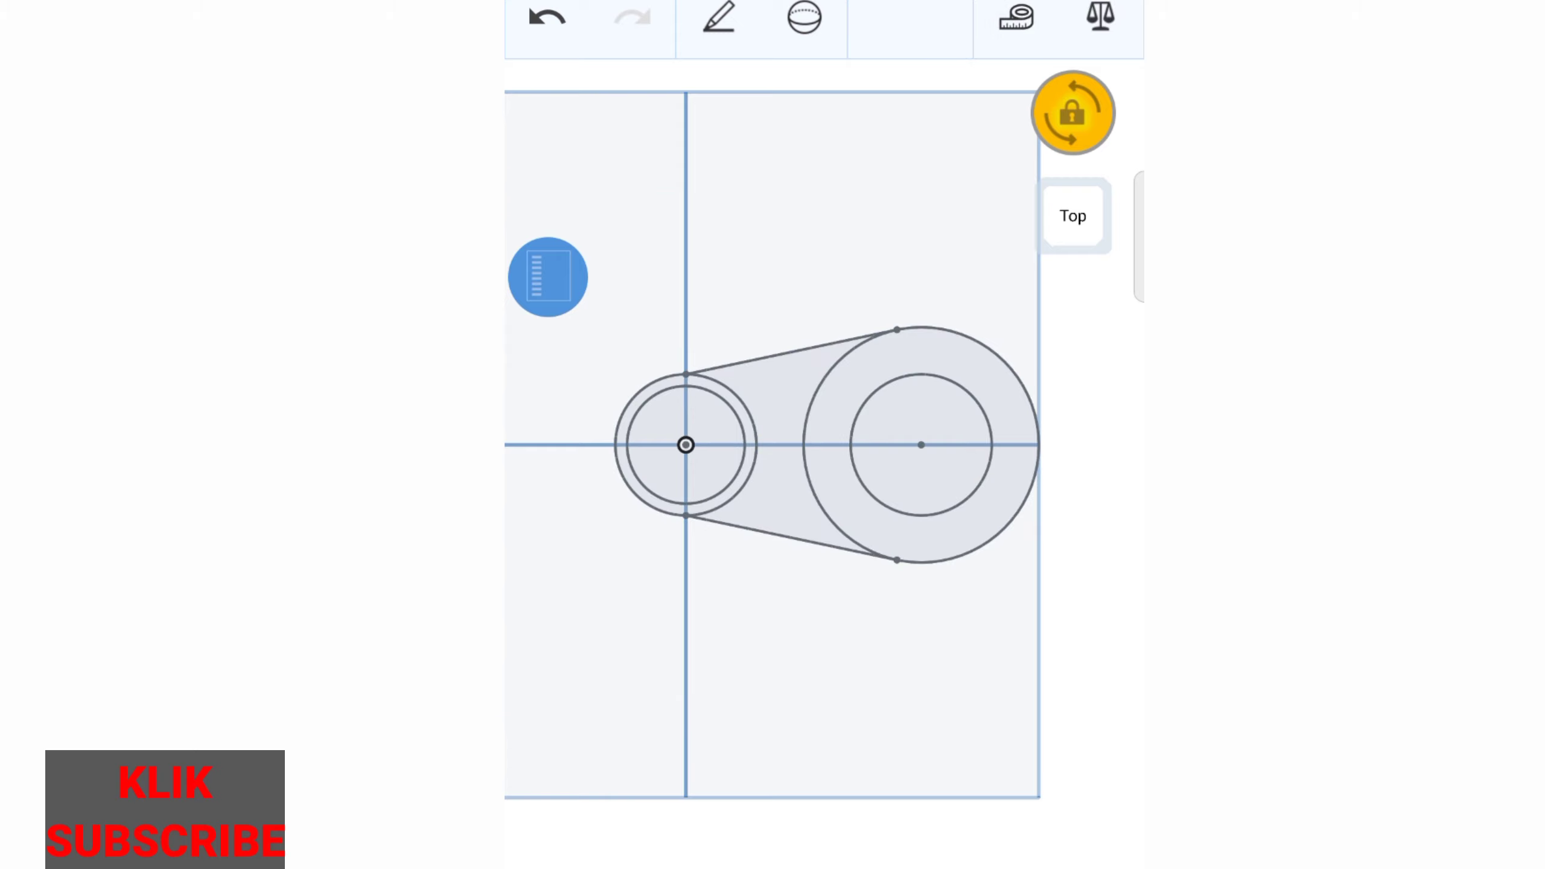
scroll(808, 445, "up", 5)
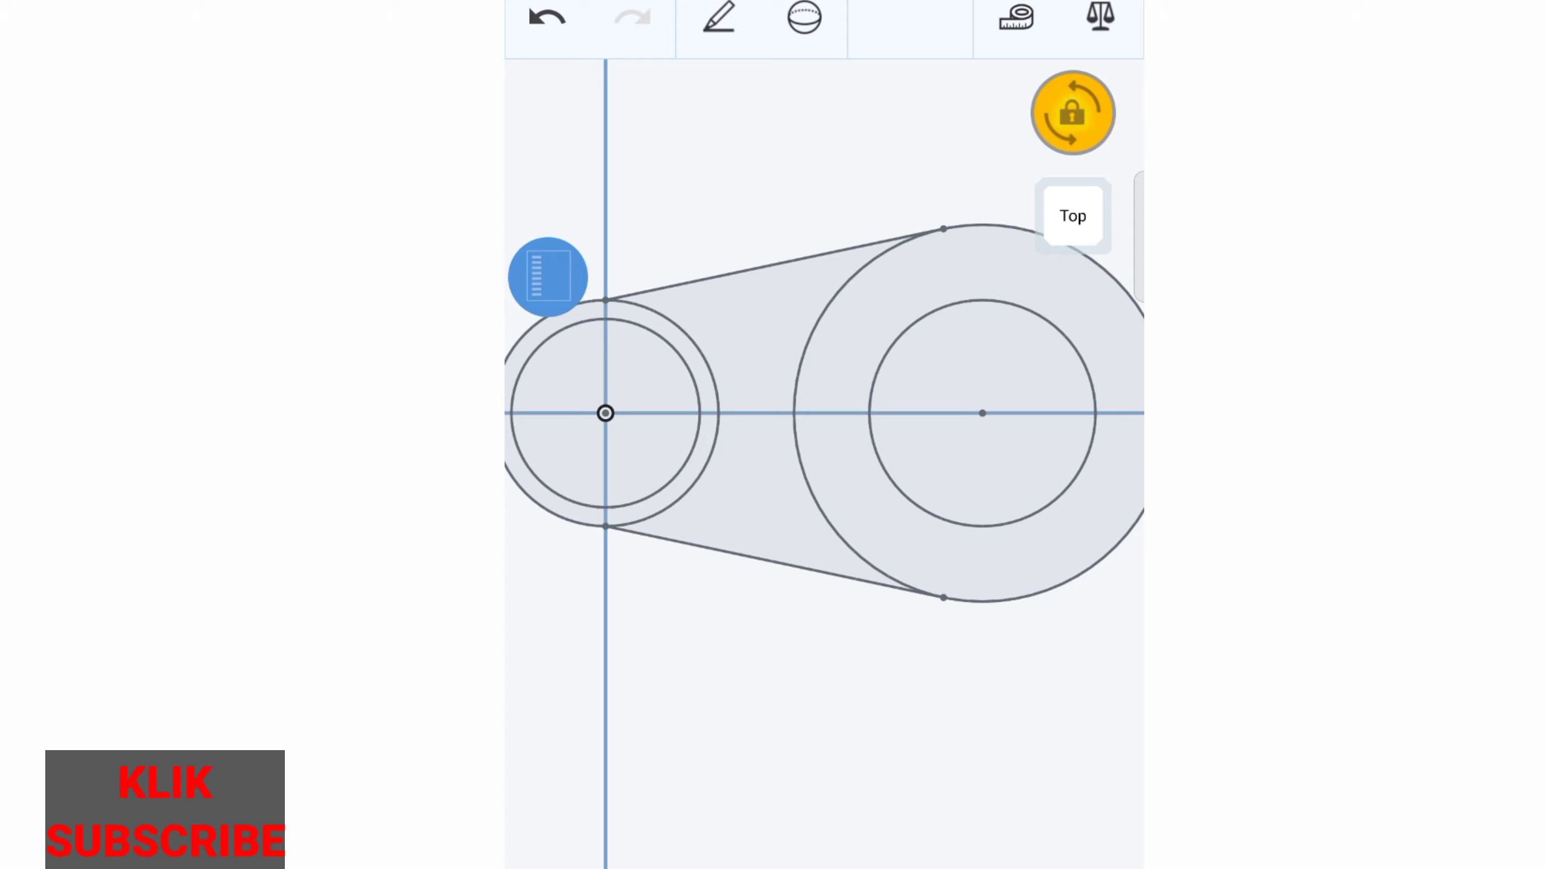
scroll(802, 444, "down", 3)
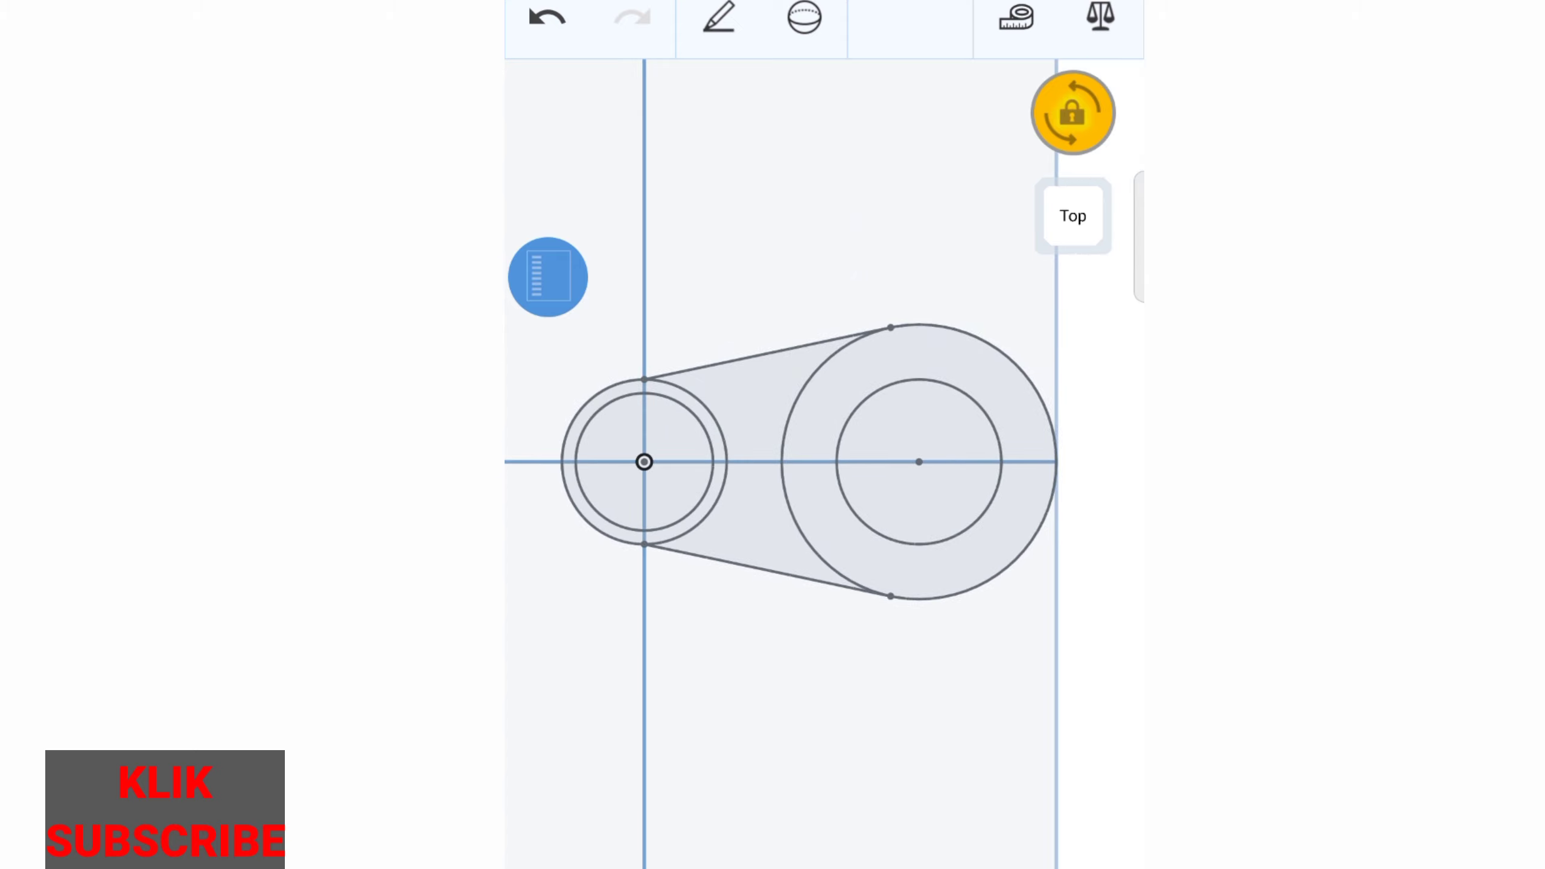
left_click(759, 397)
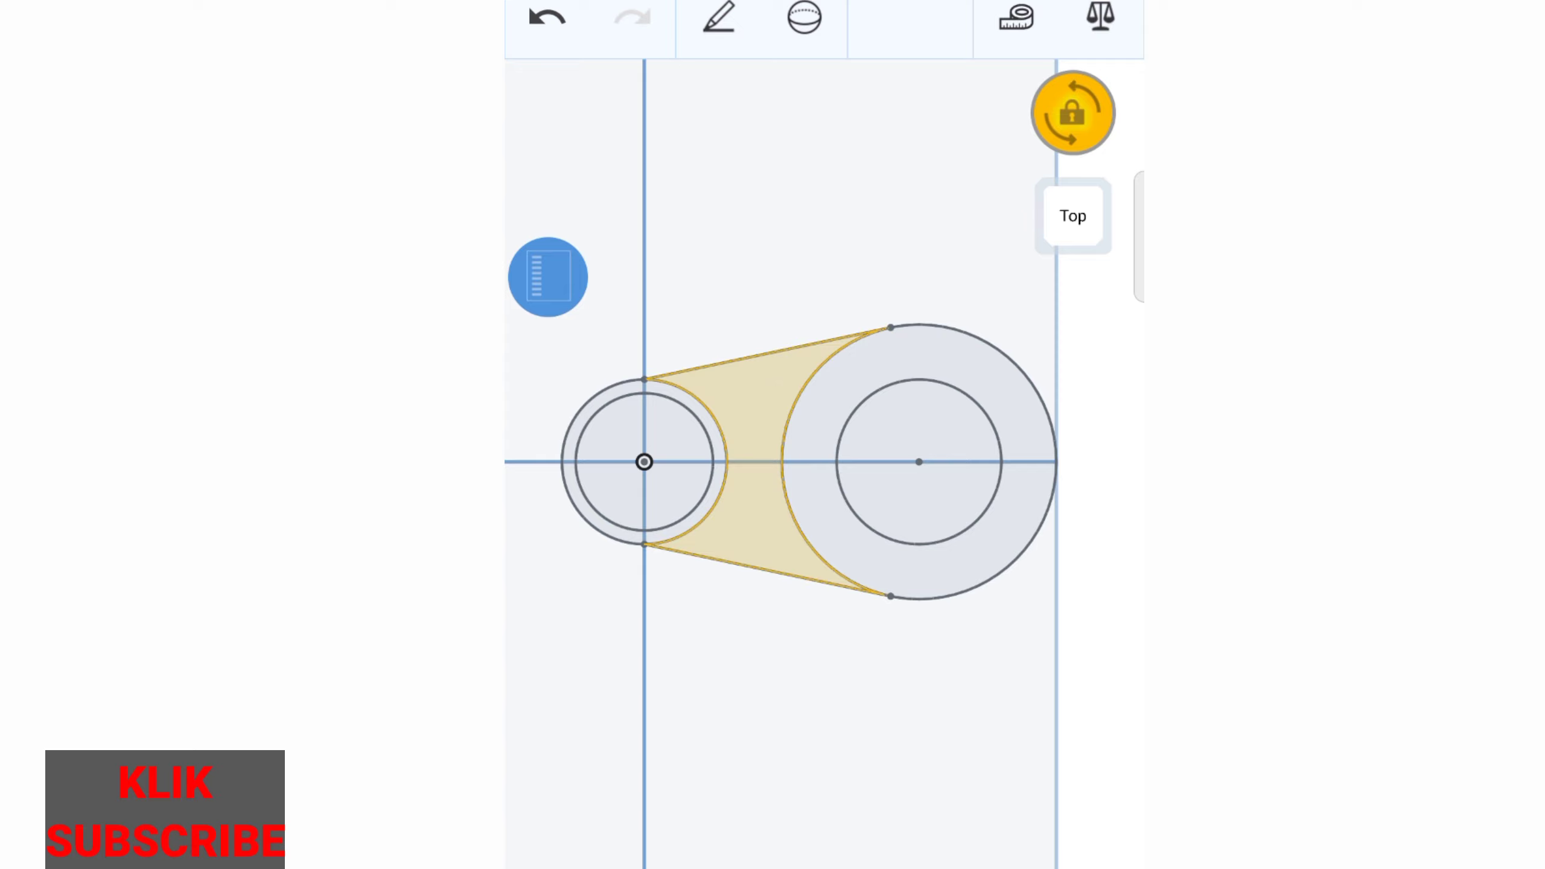
left_click(944, 353)
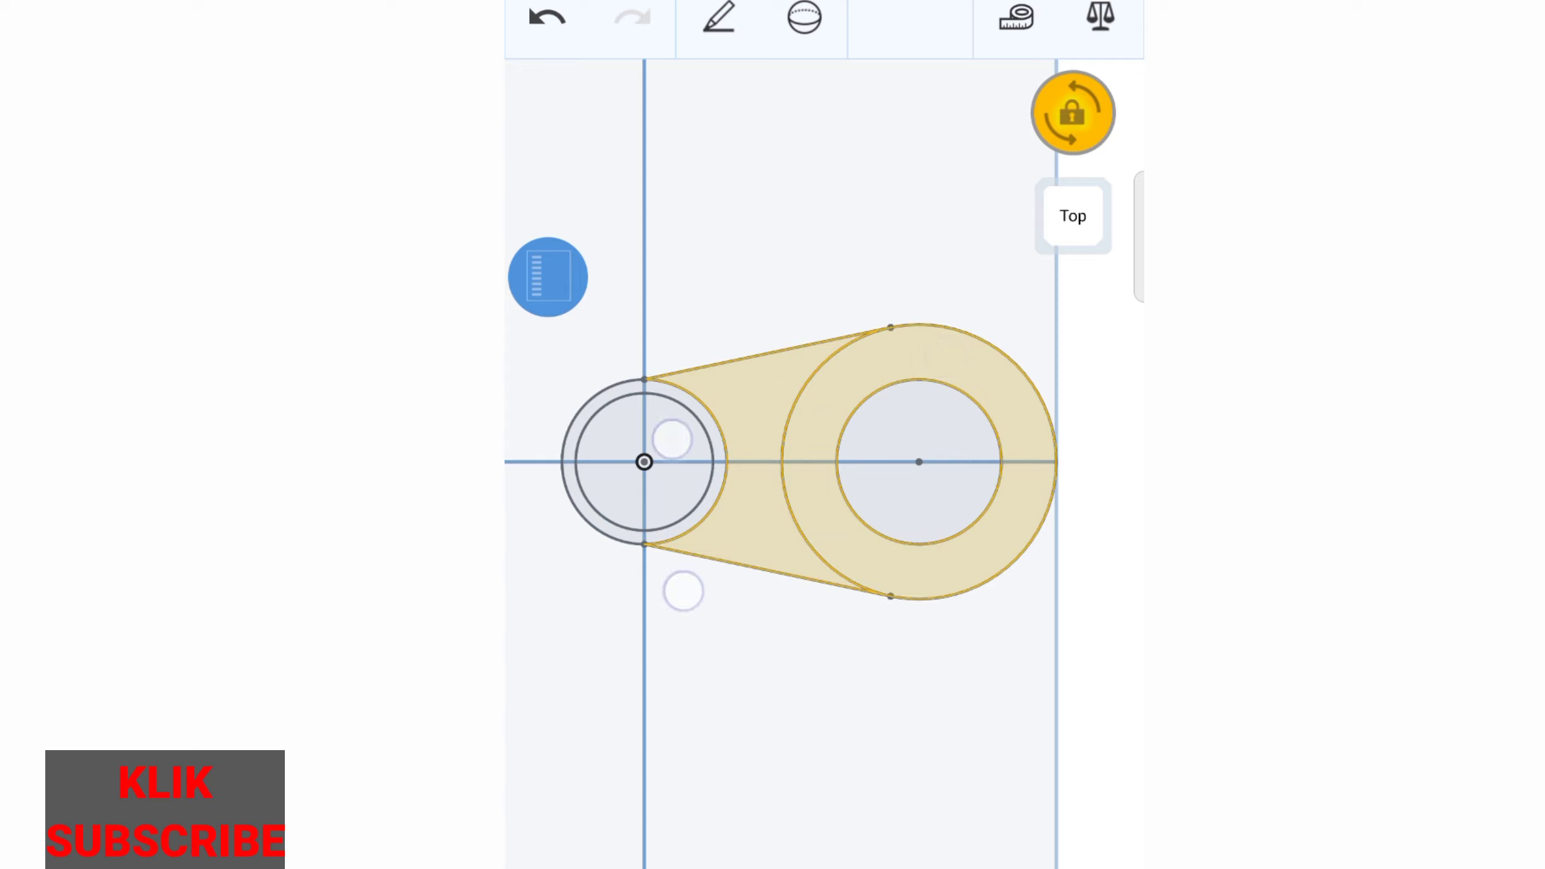
Step: Add the small circle's outer ring region to the selection, correcting mis-picks
scroll(679, 511, "up", 5)
left_click(831, 343)
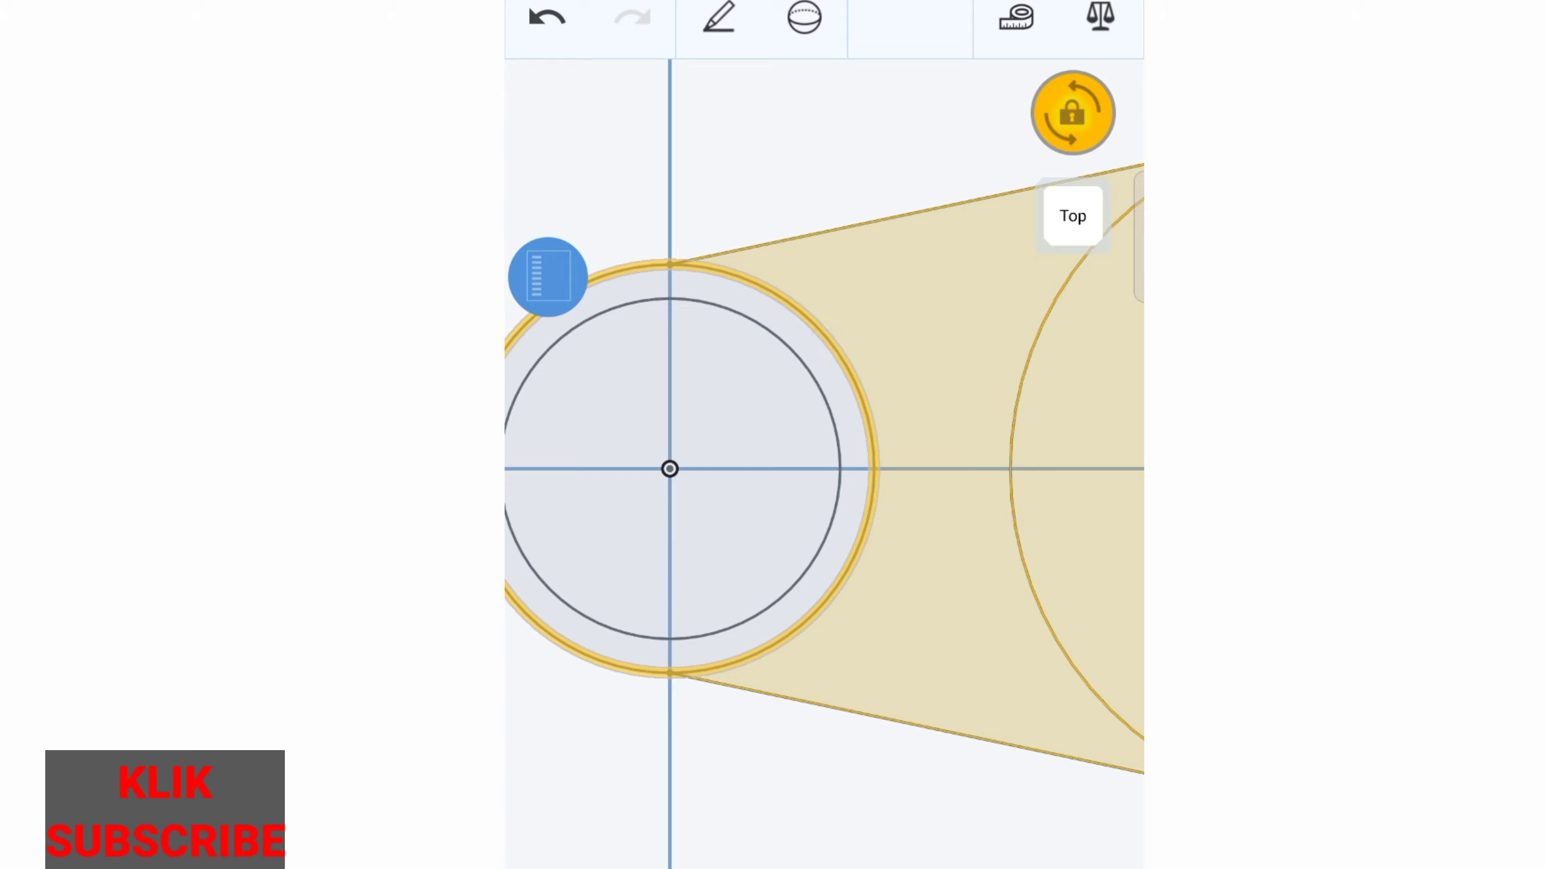
left_click(818, 354)
left_click(802, 356)
left_click(818, 331)
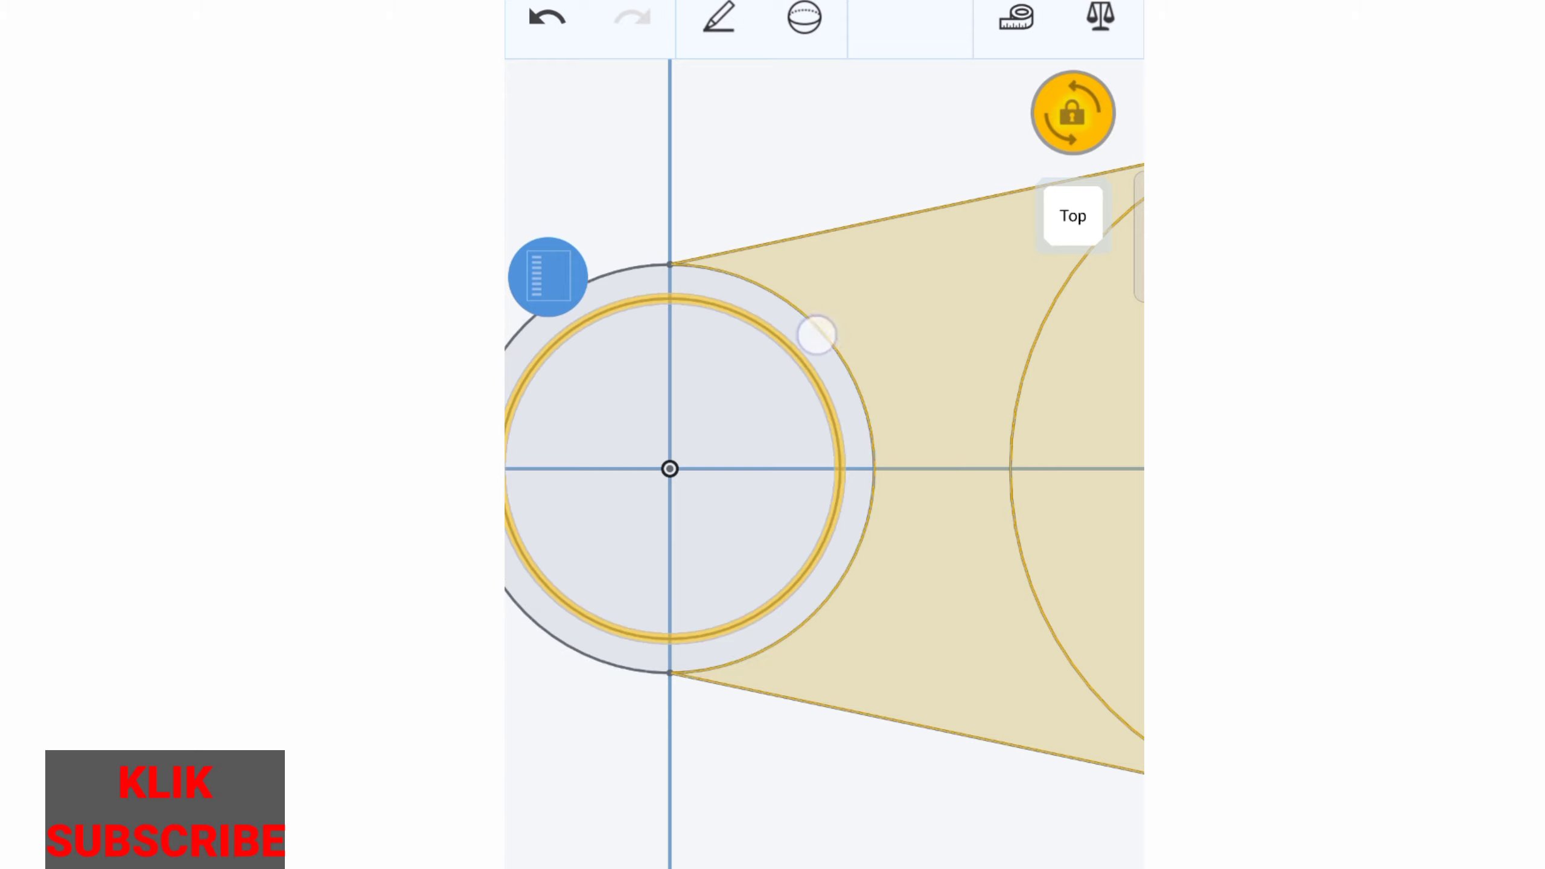
left_click(799, 345)
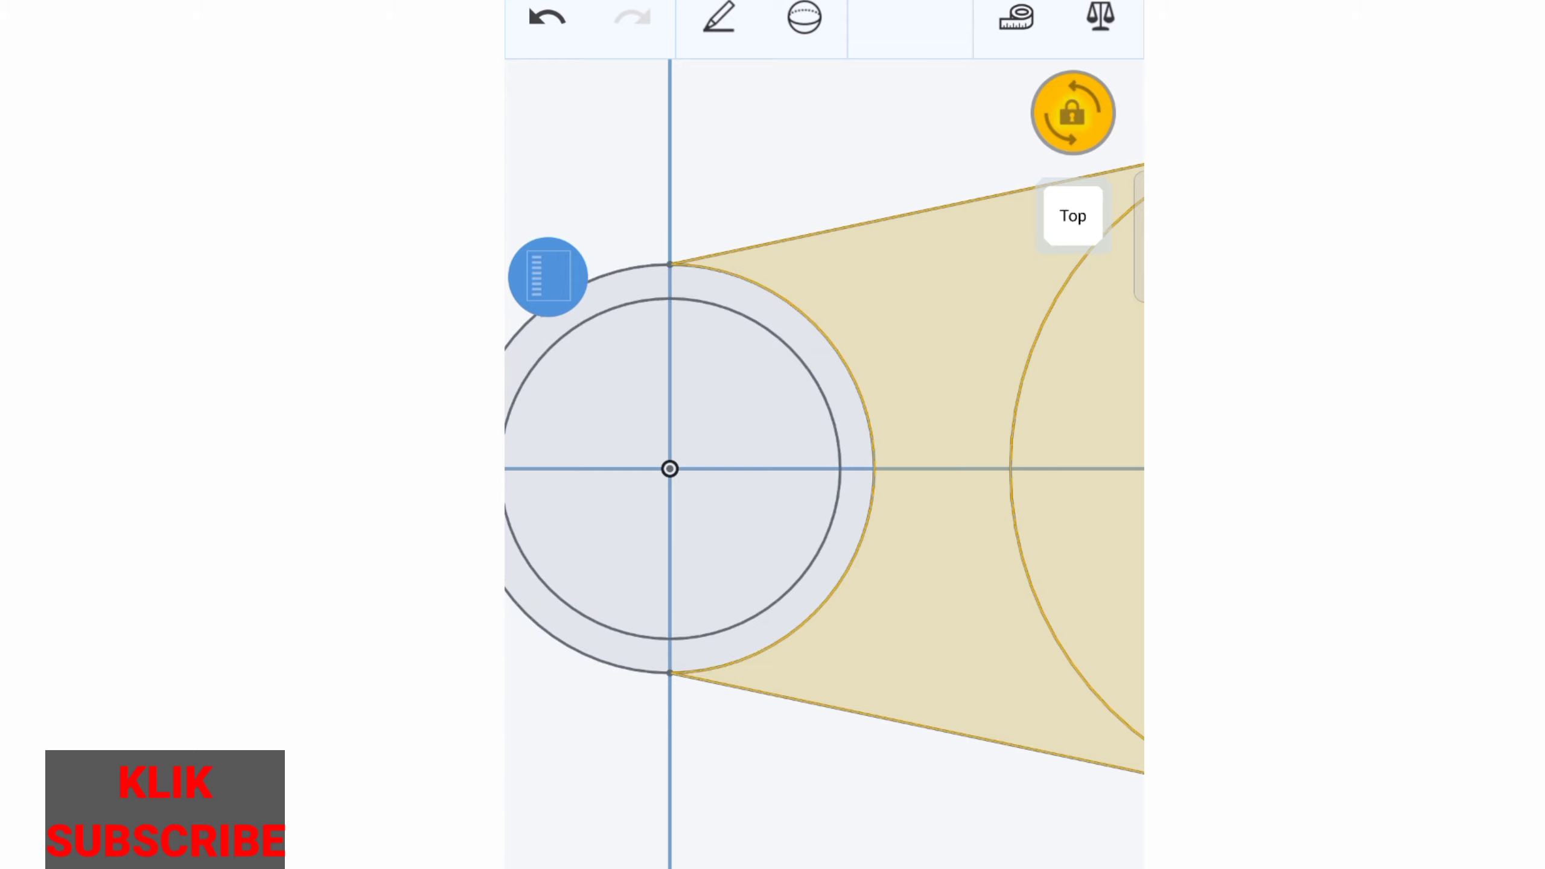
scroll(759, 436, "up", 3)
left_click(807, 362)
scroll(681, 426, "down", 5)
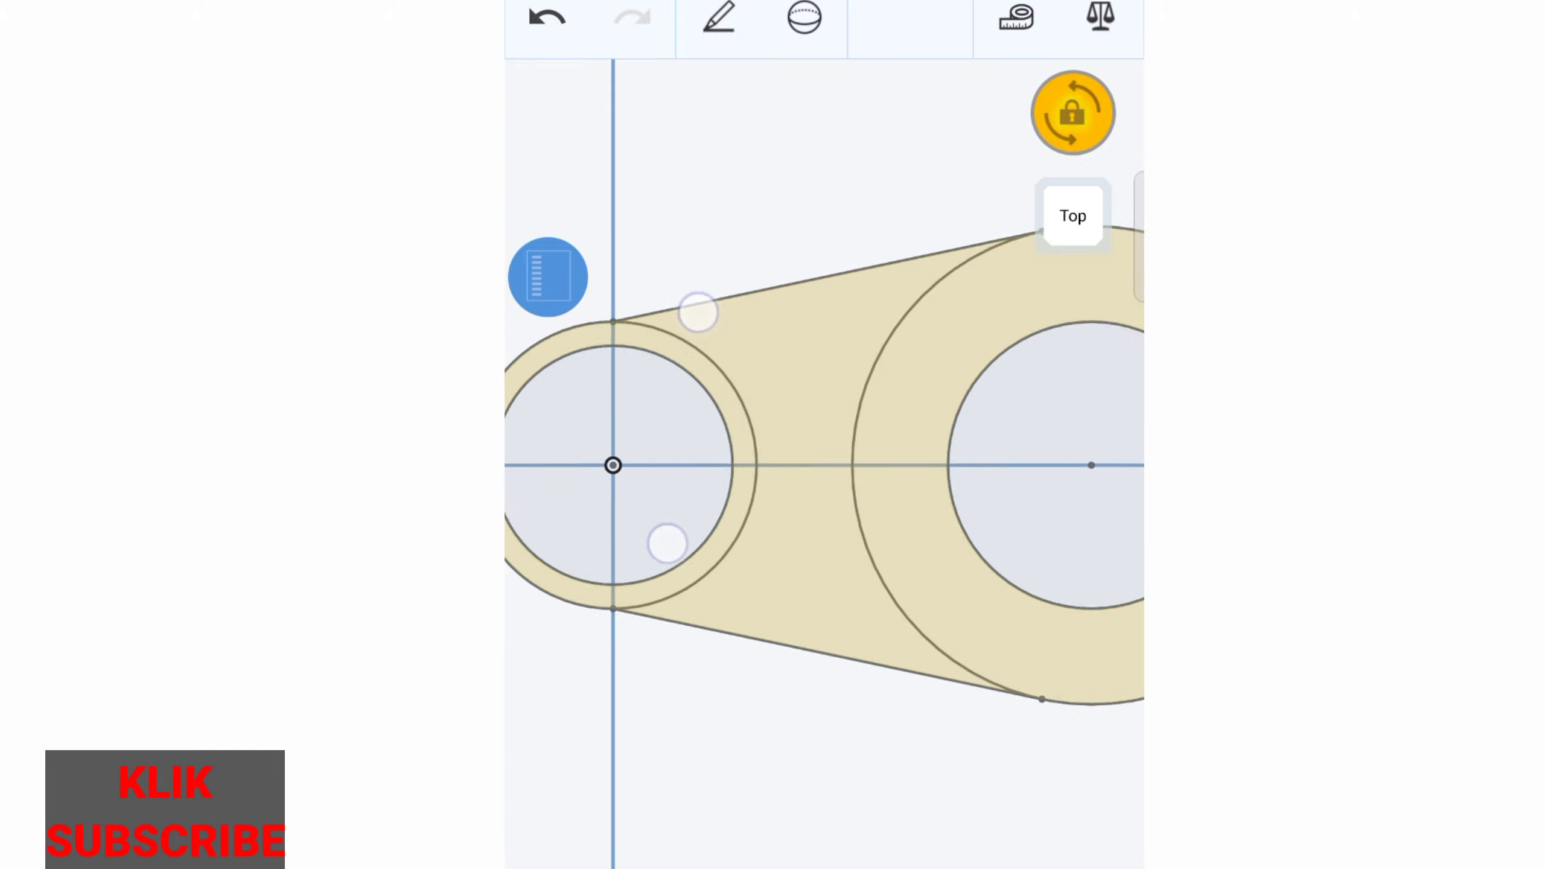
scroll(707, 465, "down", 2)
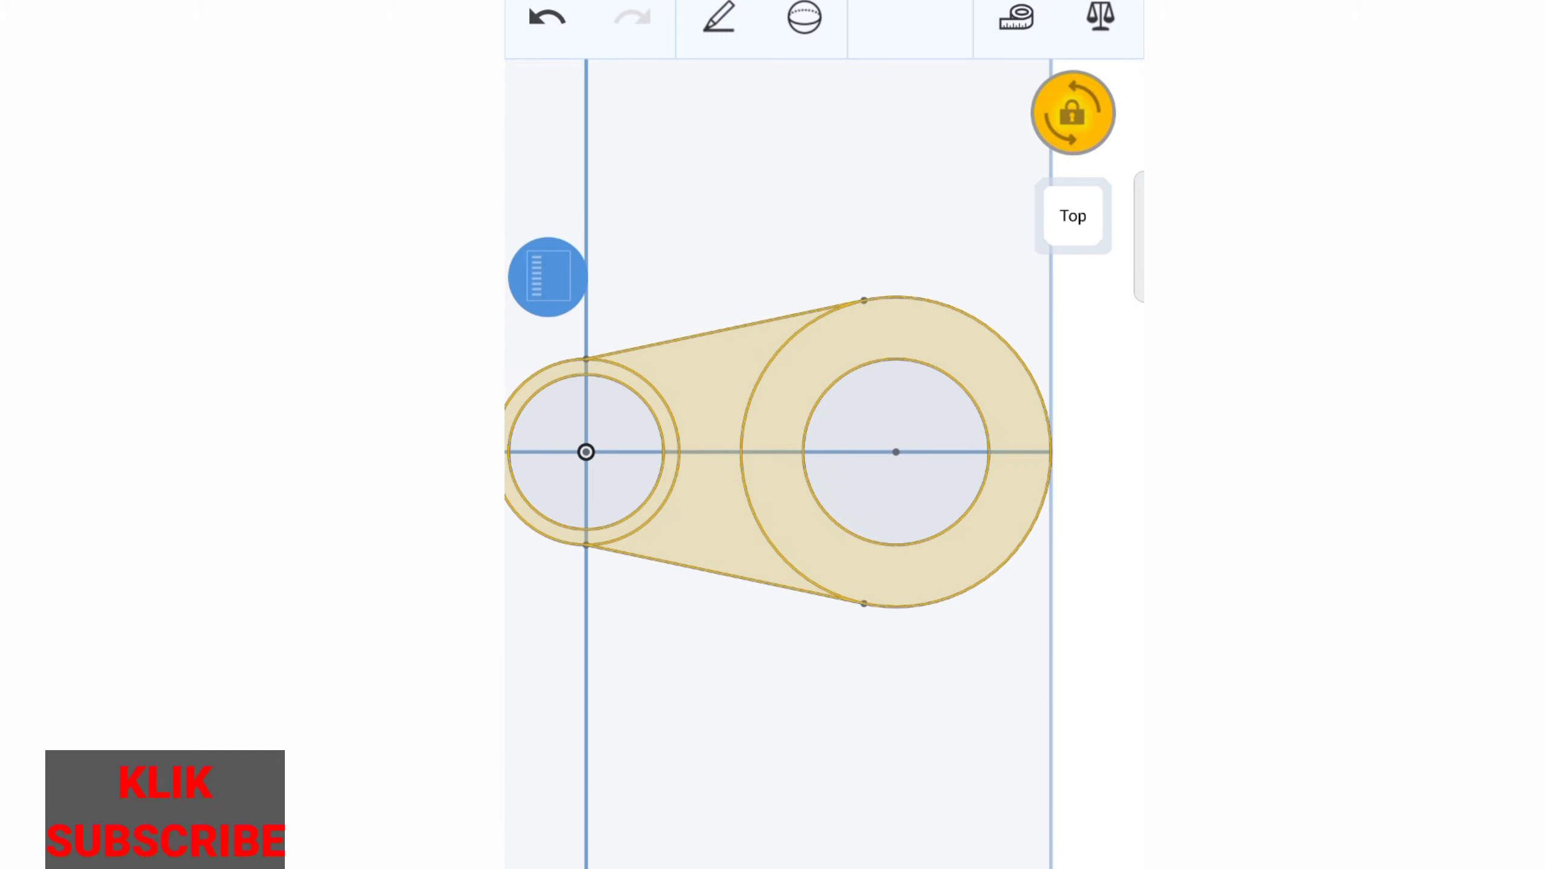
scroll(815, 462, "down", 1)
scroll(840, 463, "down", 1)
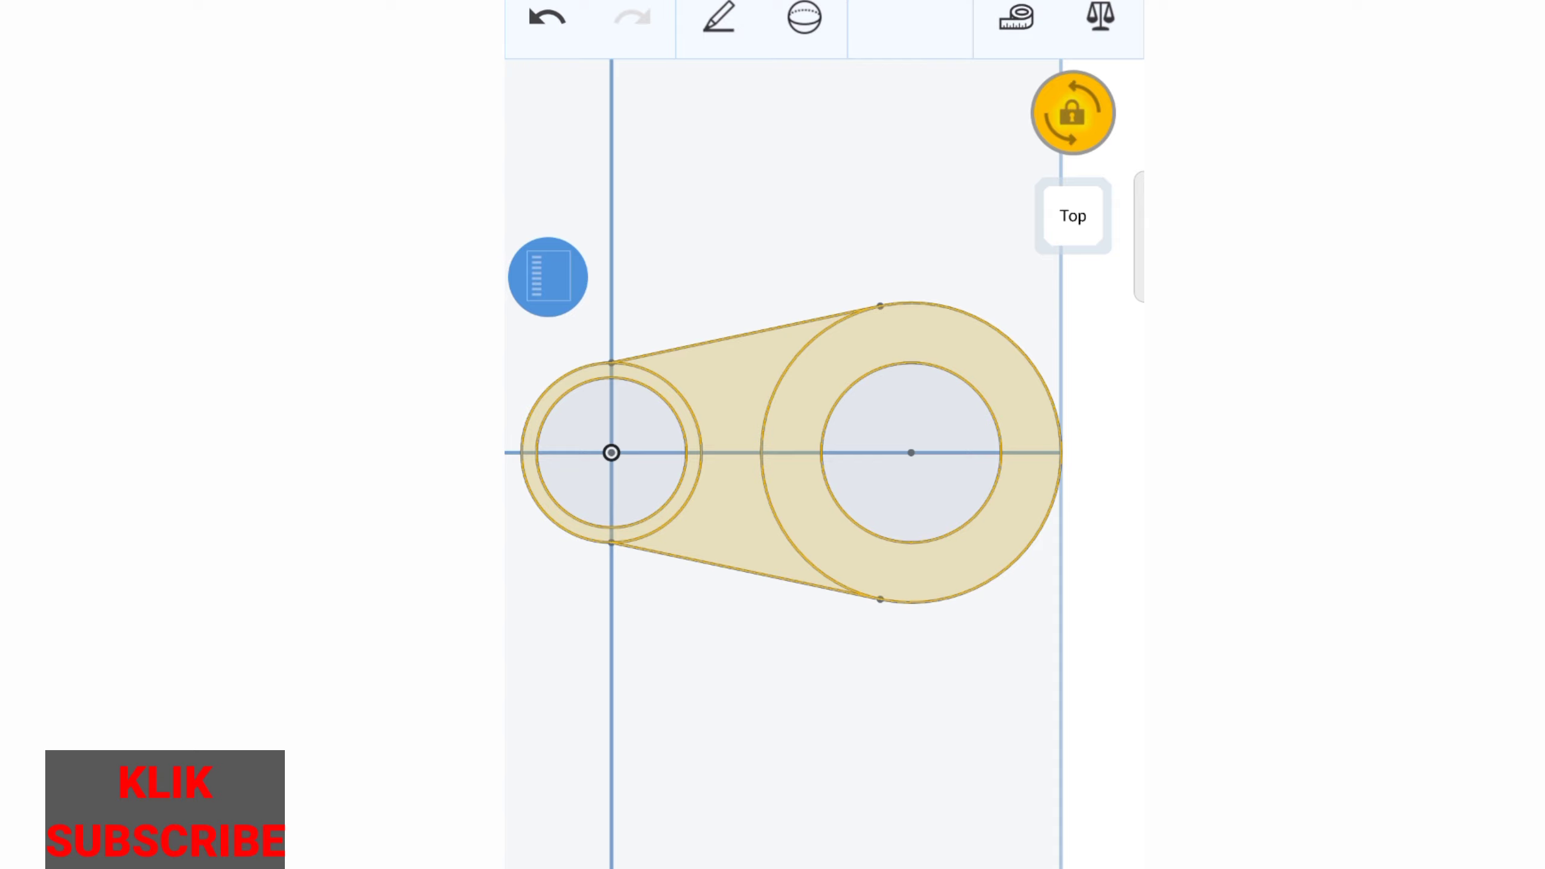
left_click(1073, 216)
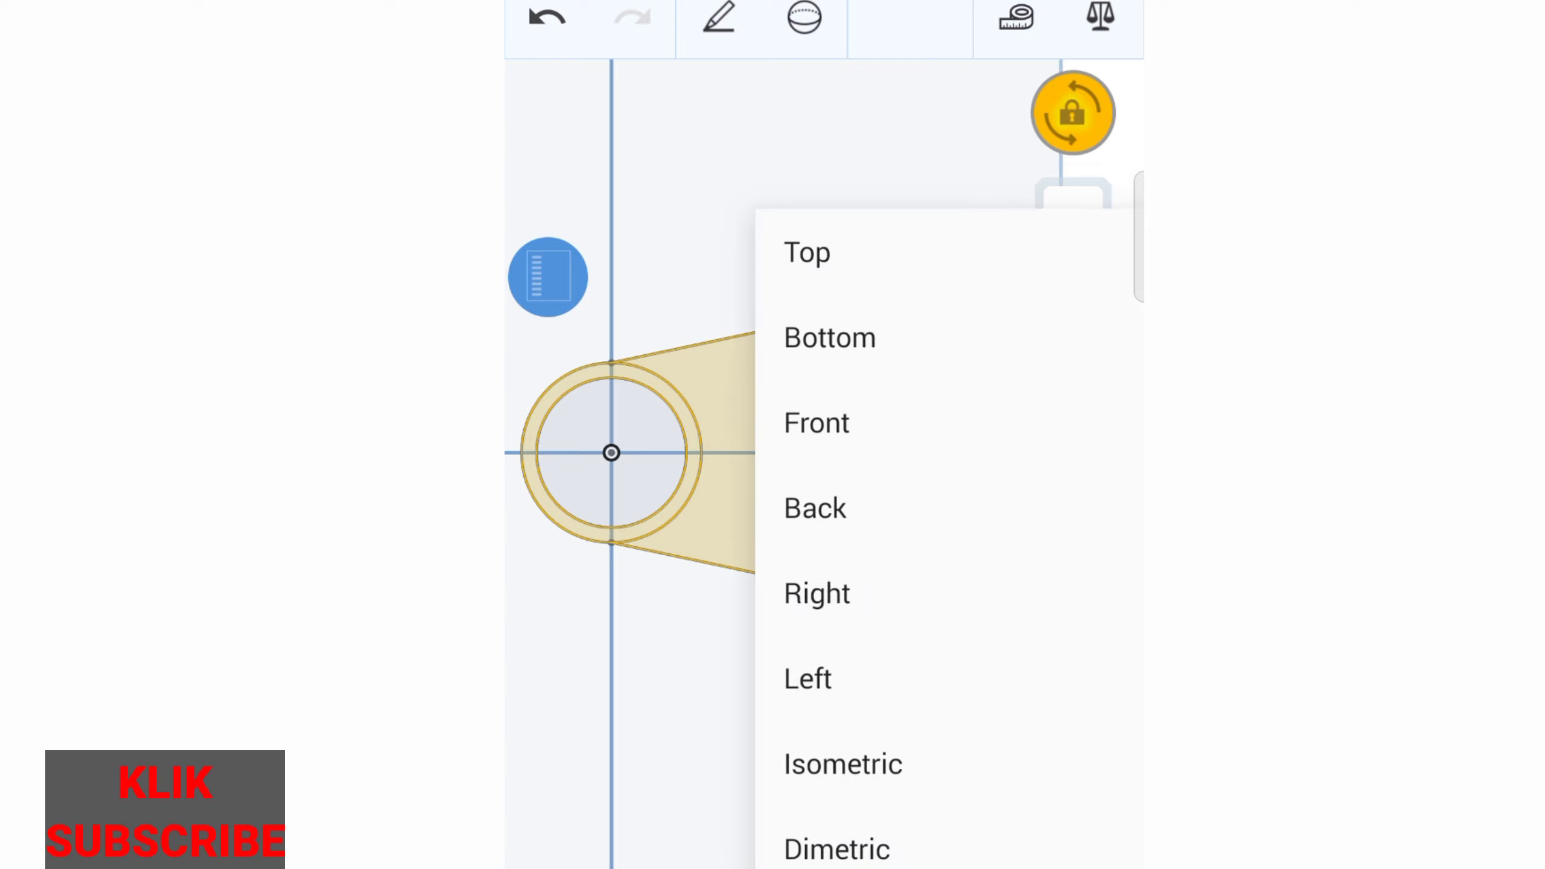
Step: Switch to an isometric view of the link sketch
scroll(1064, 498, "down", 3)
left_click(992, 527)
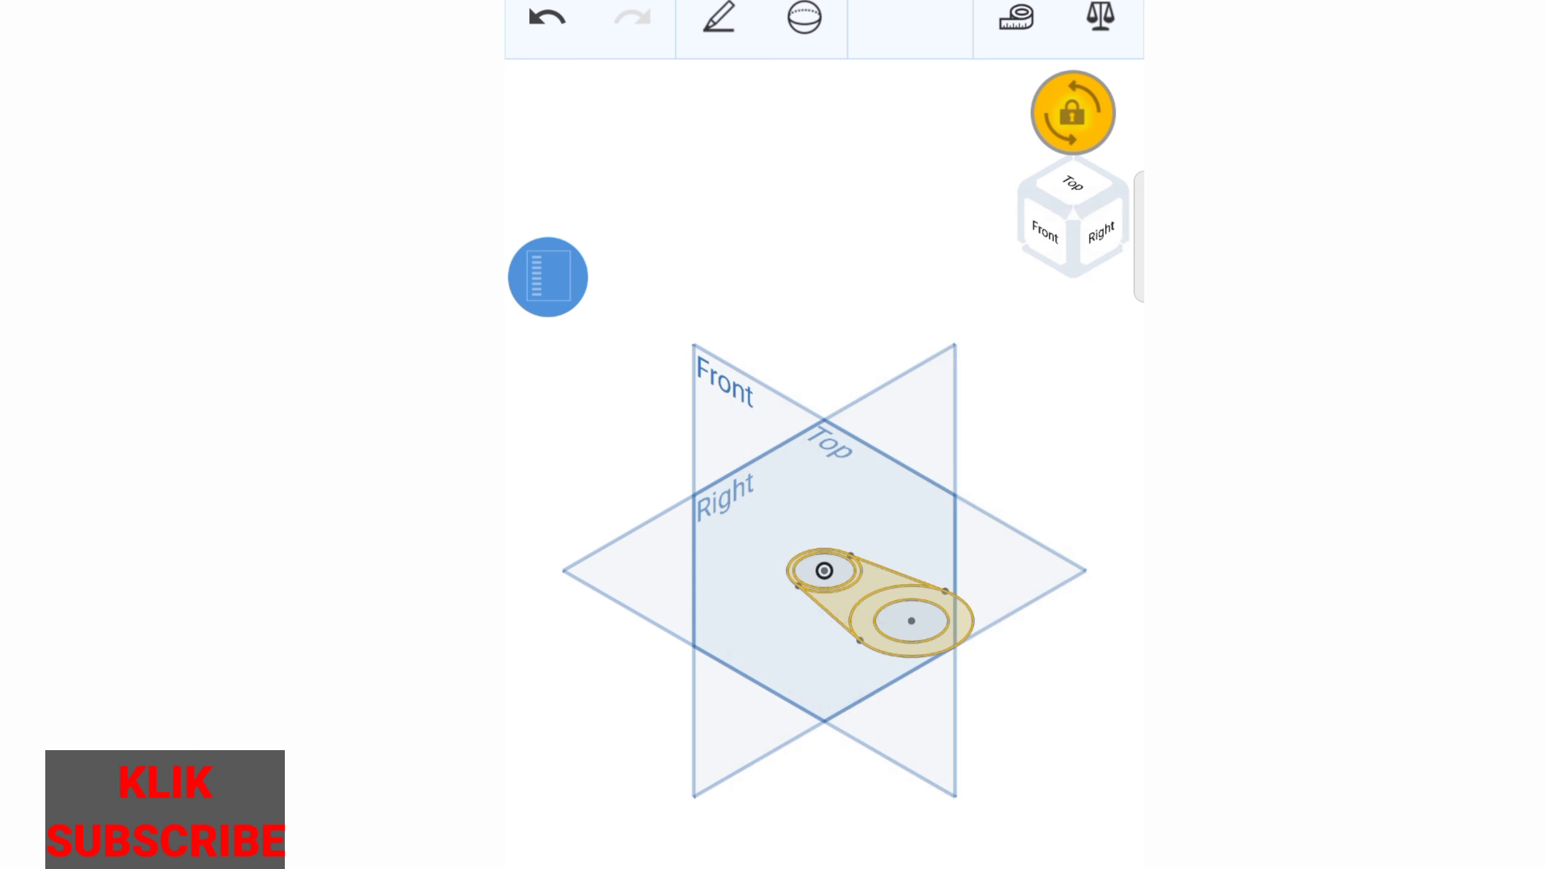
scroll(855, 531, "up", 3)
scroll(791, 530, "up", 1)
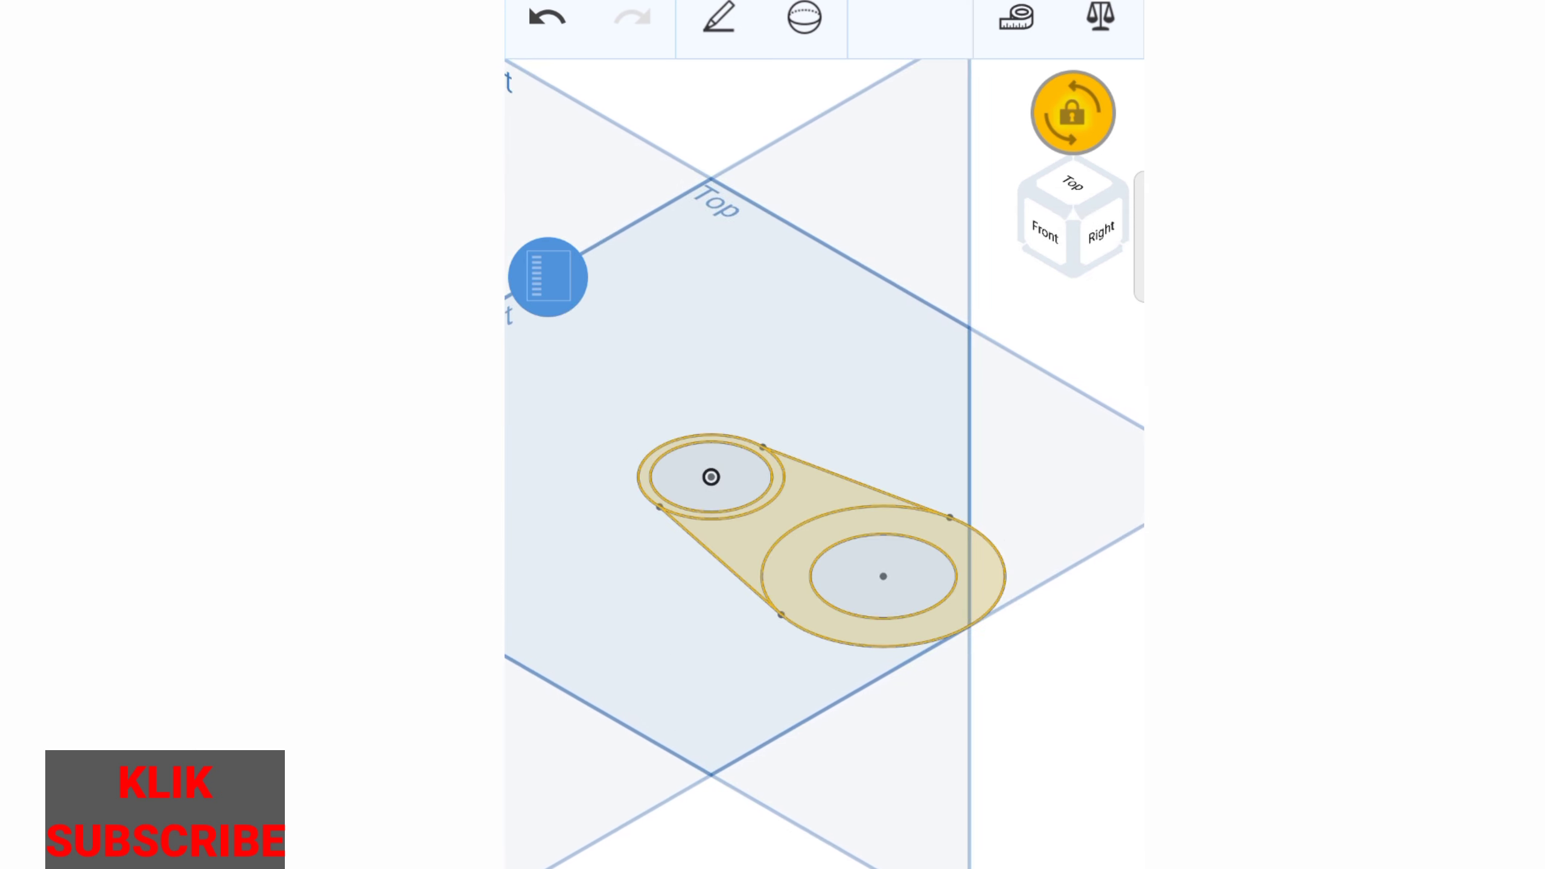
Step: Extrude the sketch profile to a depth of 25 and accept Extrude 1
left_click(804, 17)
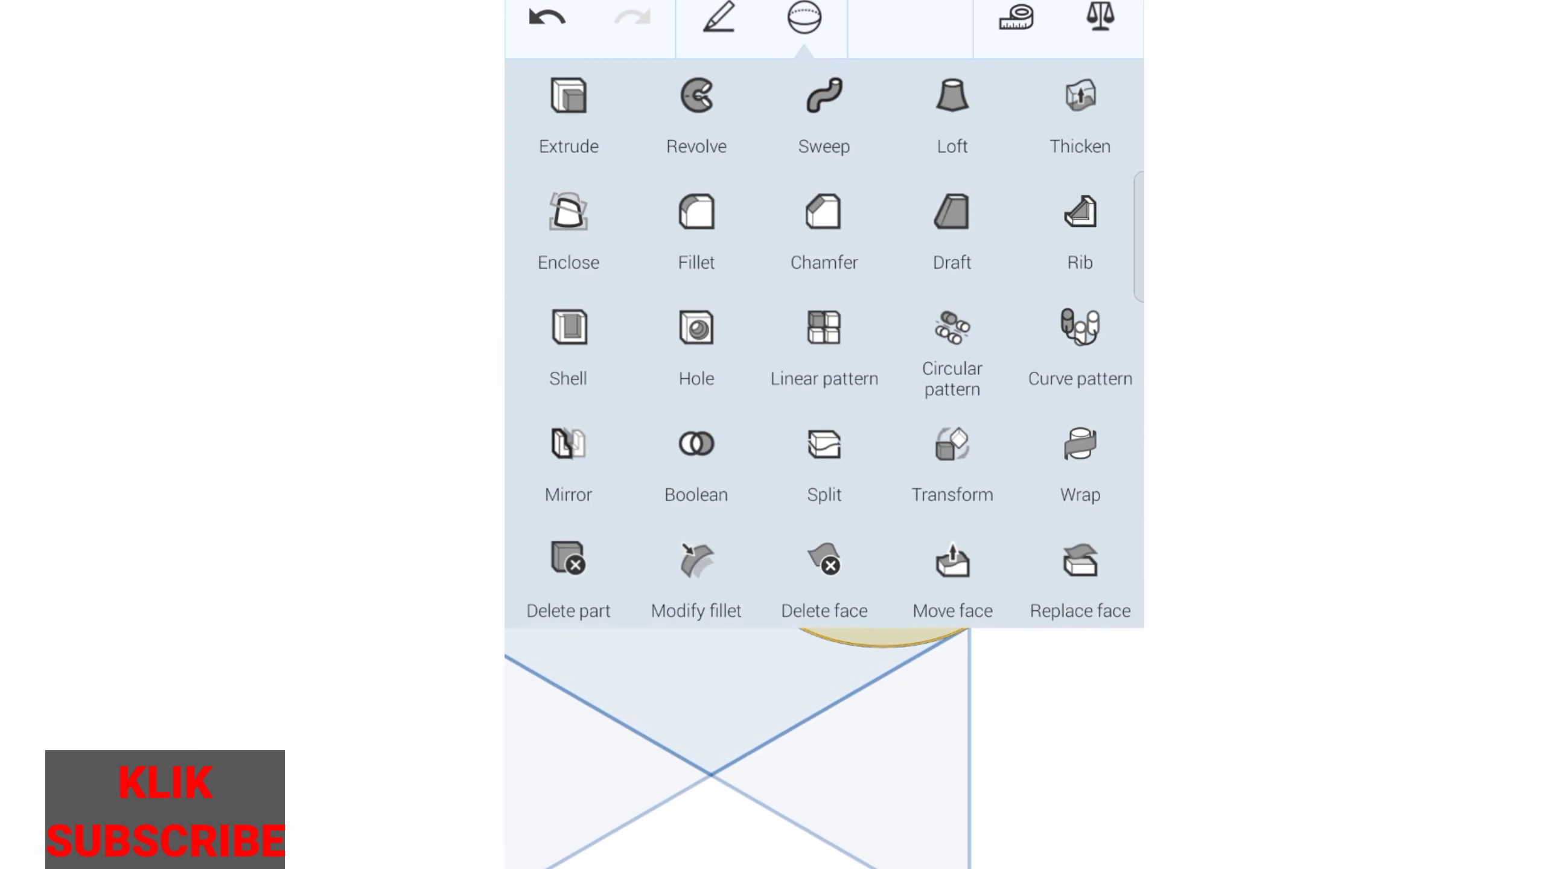
left_click(568, 113)
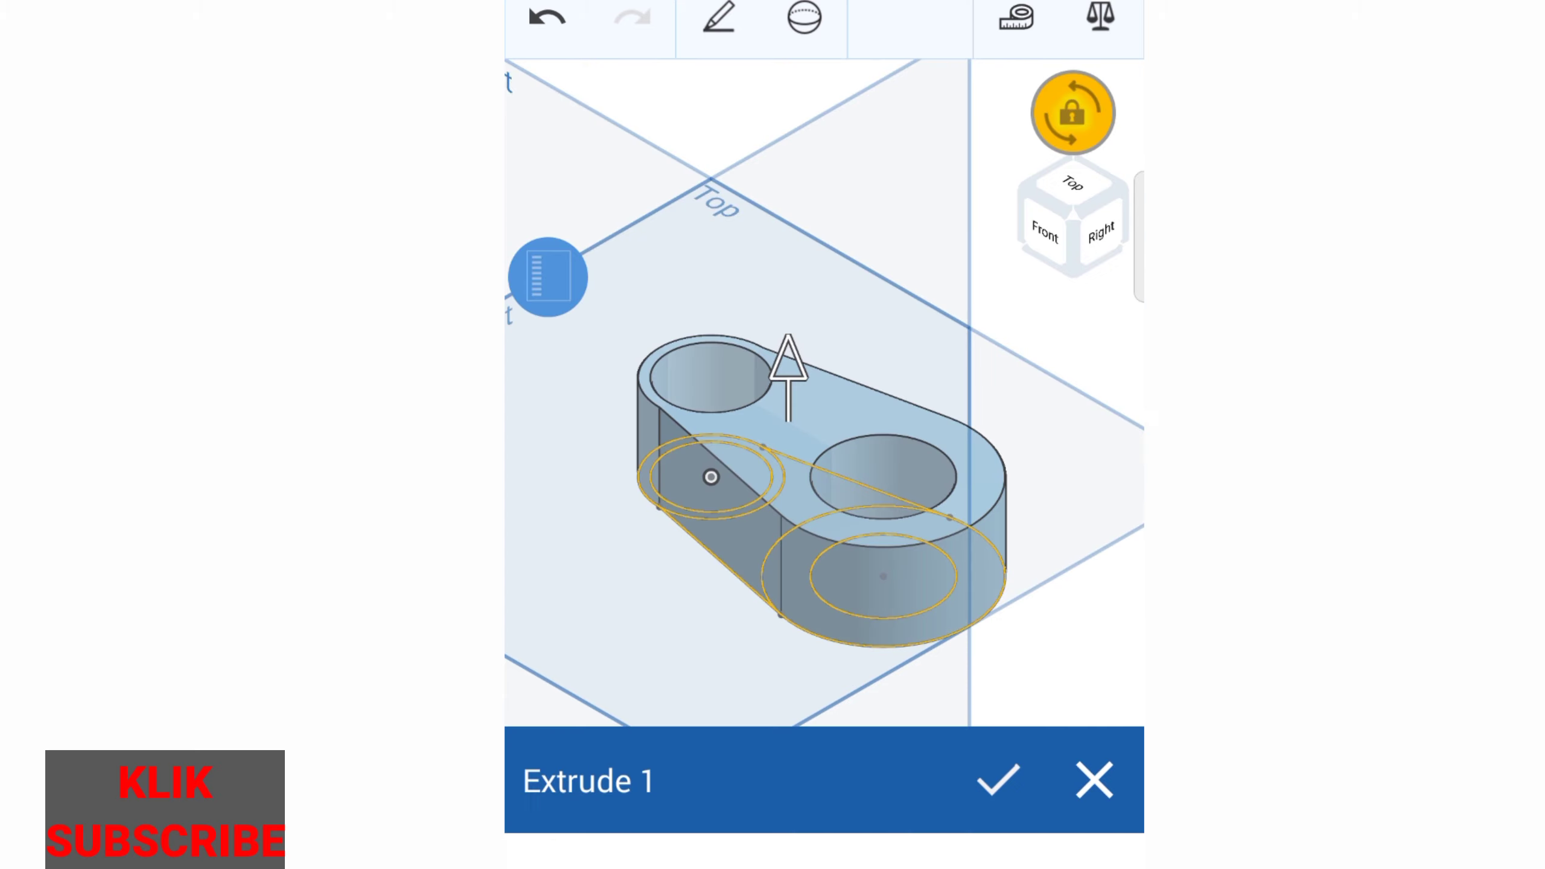
left_click_drag(944, 710, 981, 546)
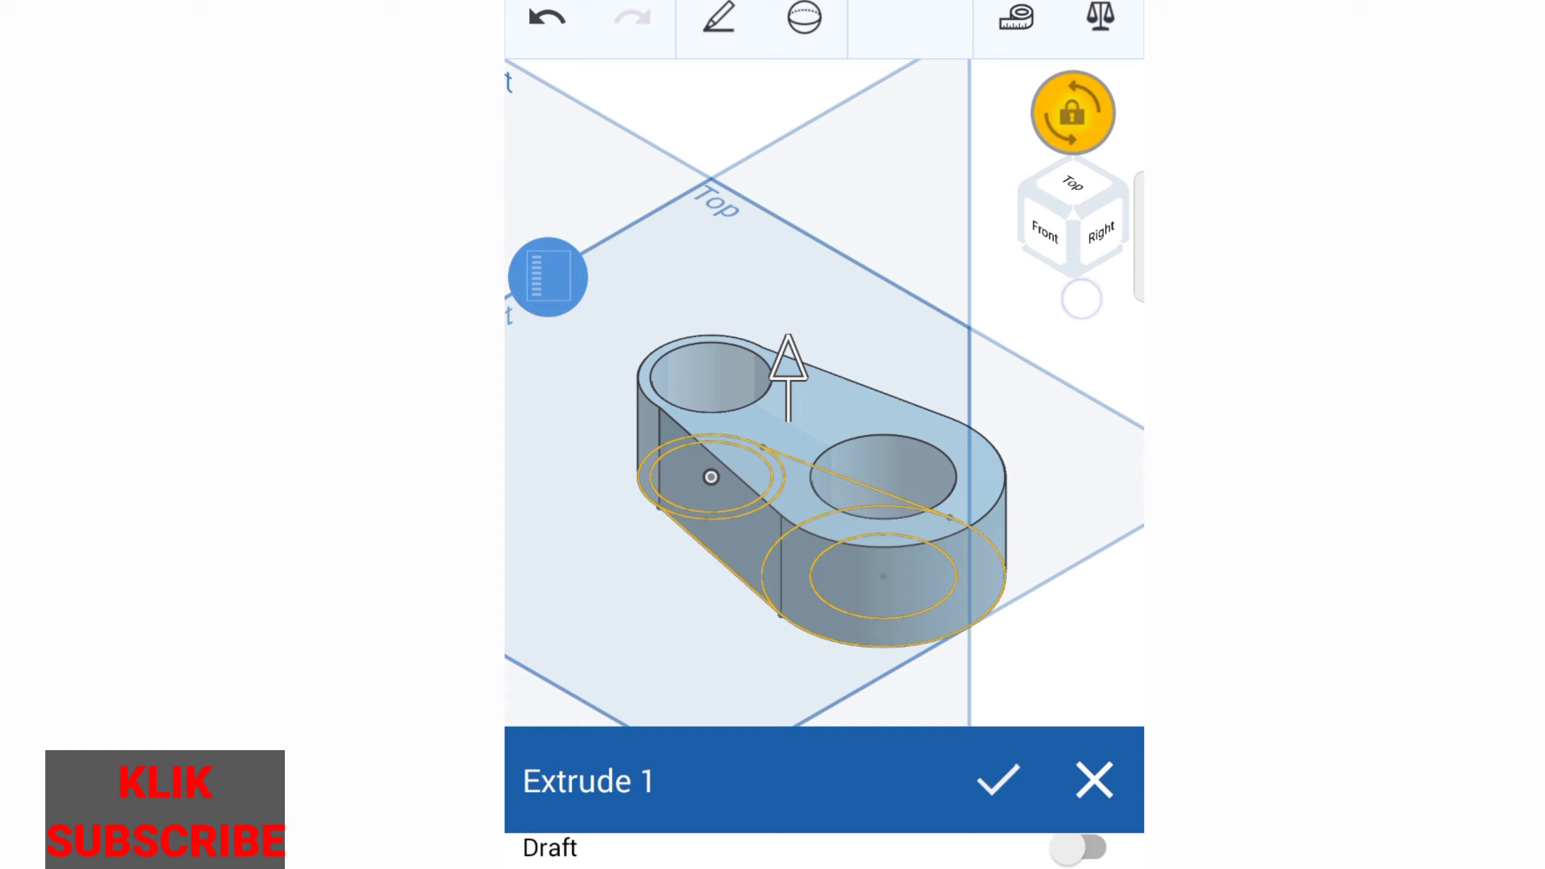
left_click_drag(996, 726, 999, 803)
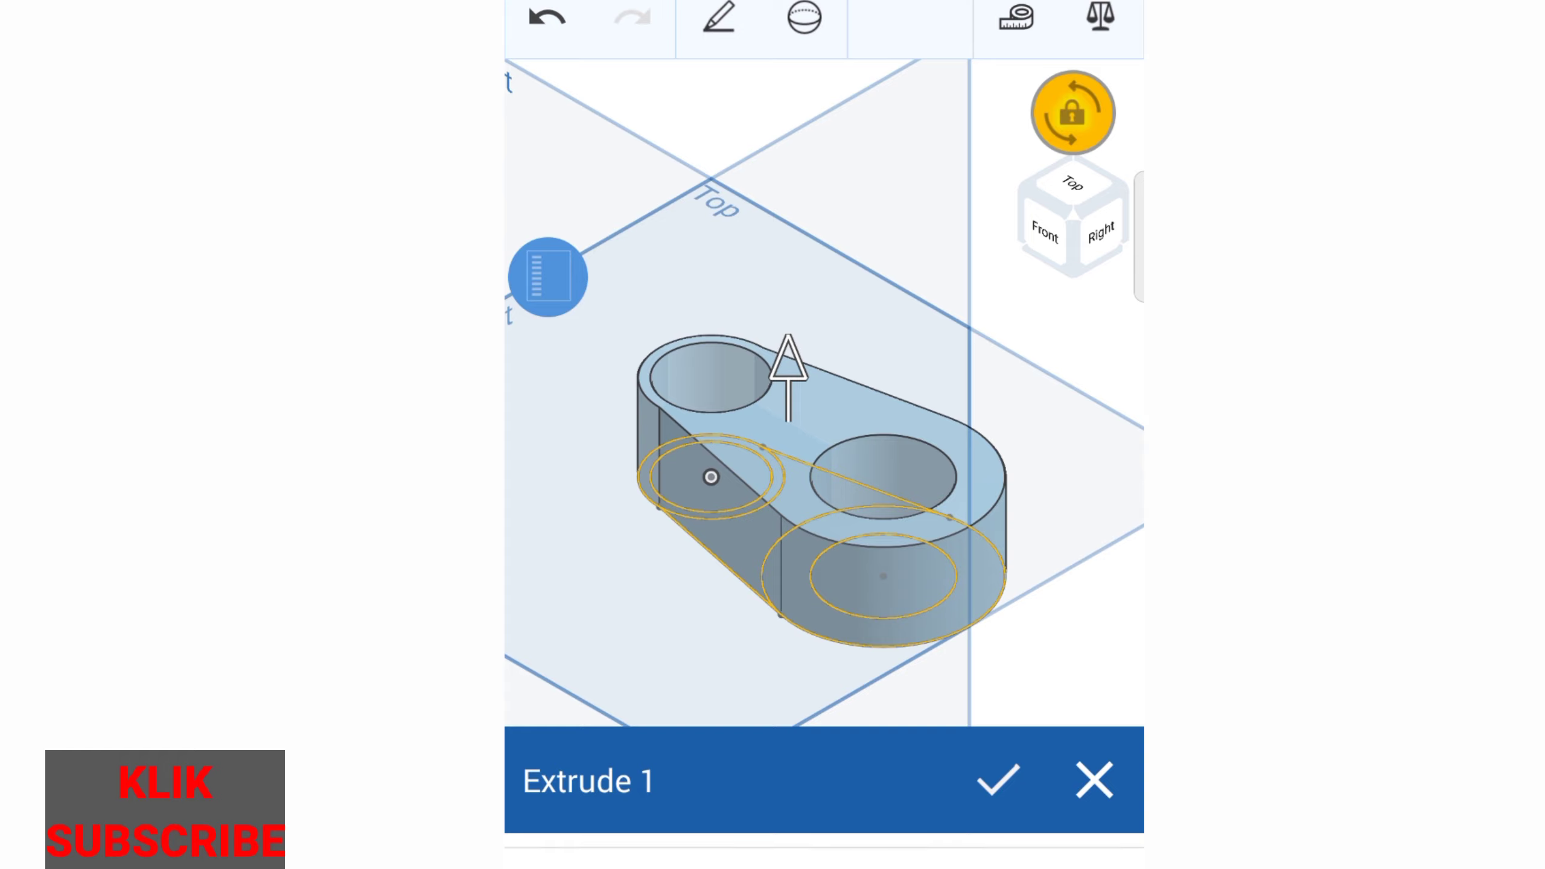
left_click(788, 365)
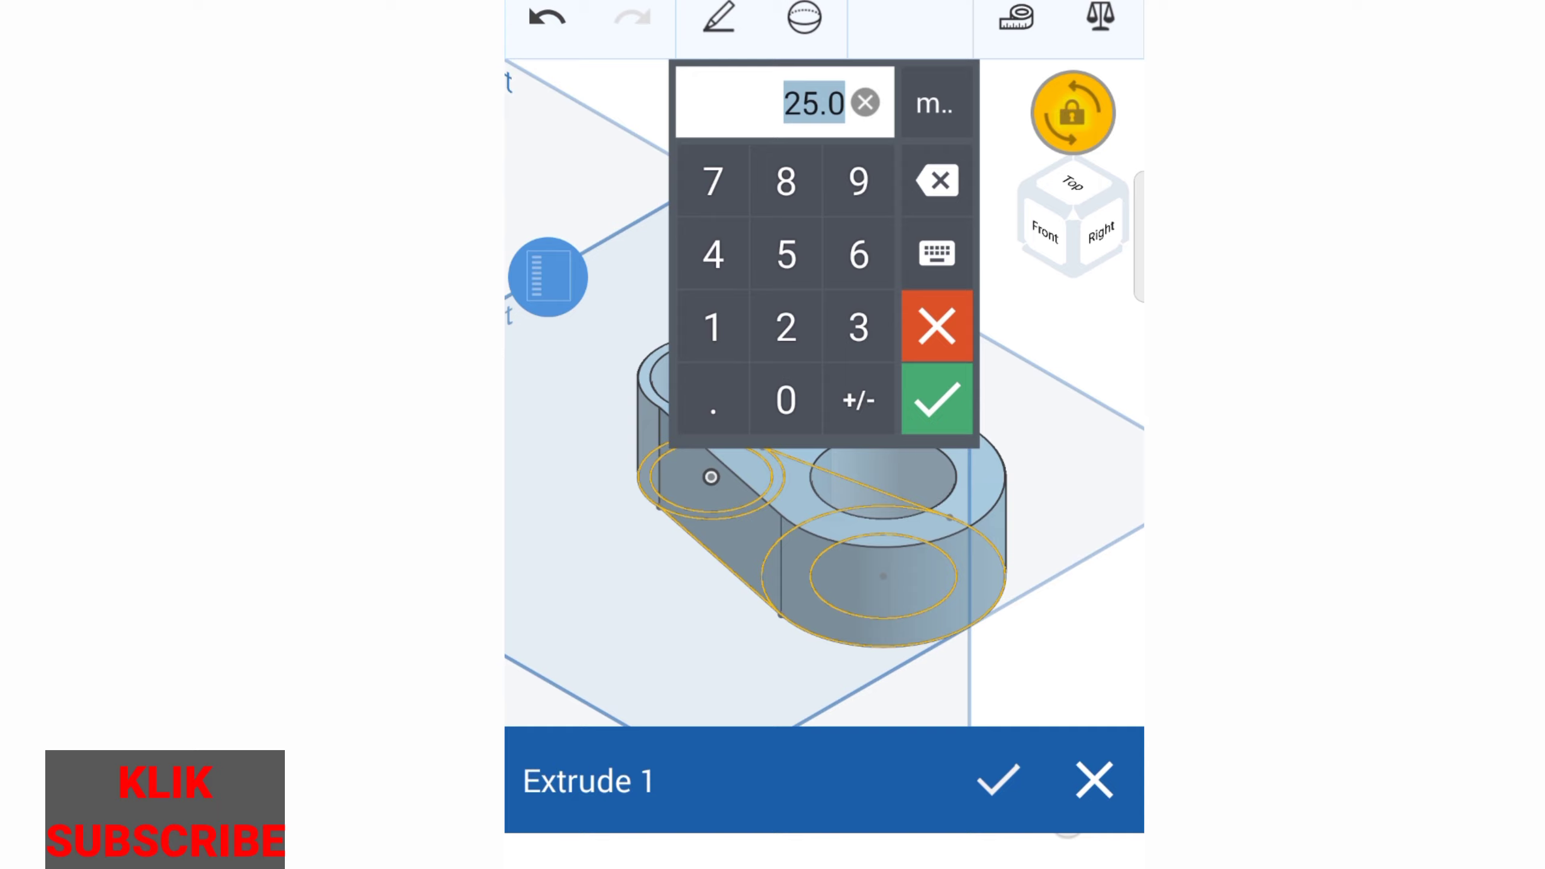
left_click(786, 329)
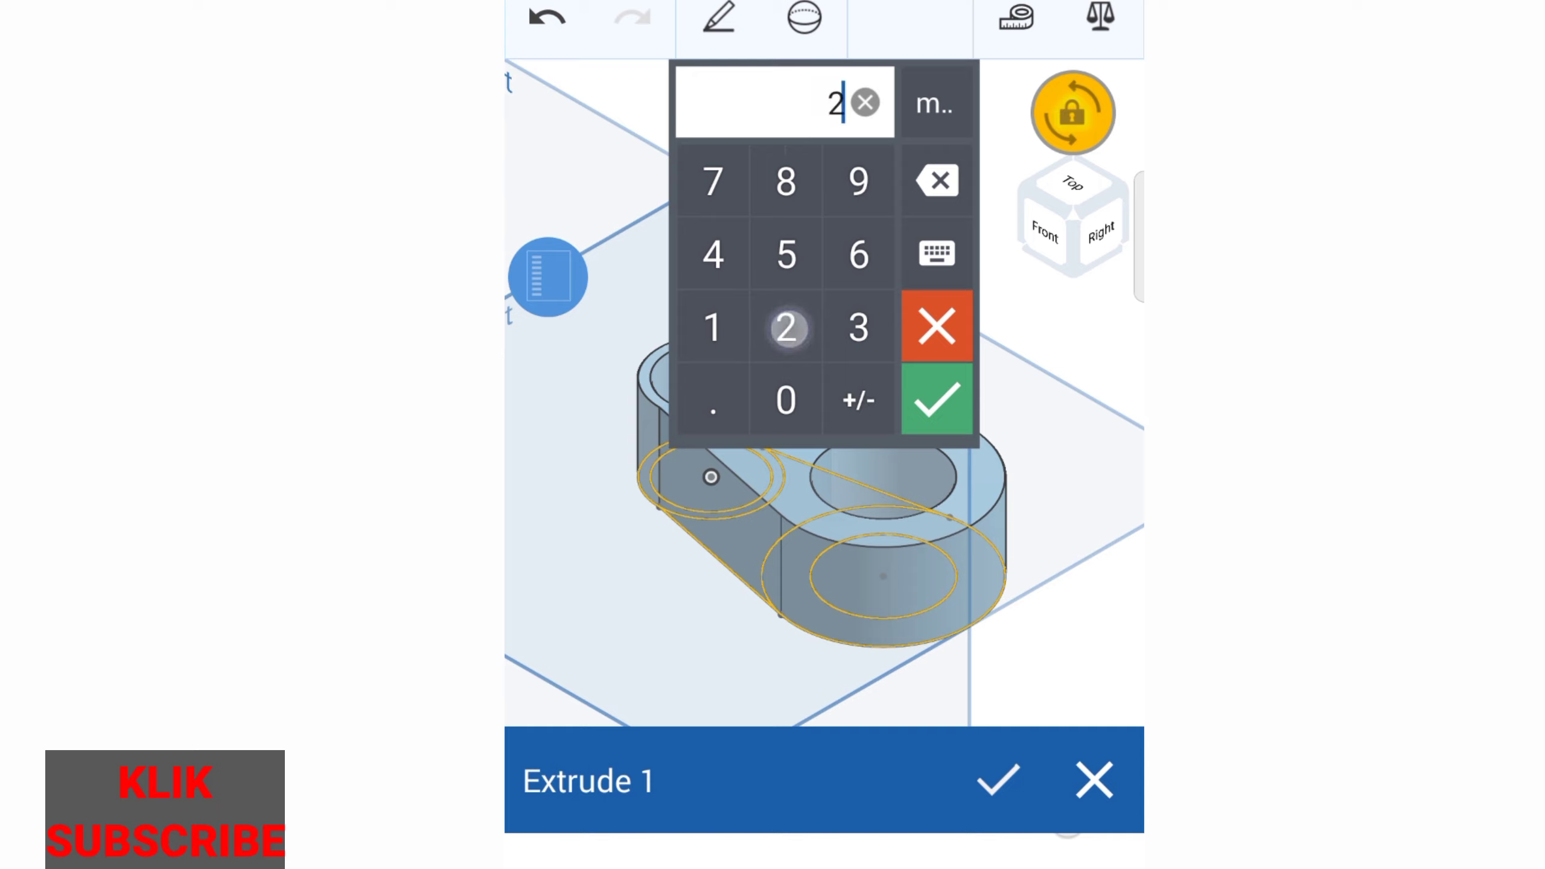
left_click(786, 254)
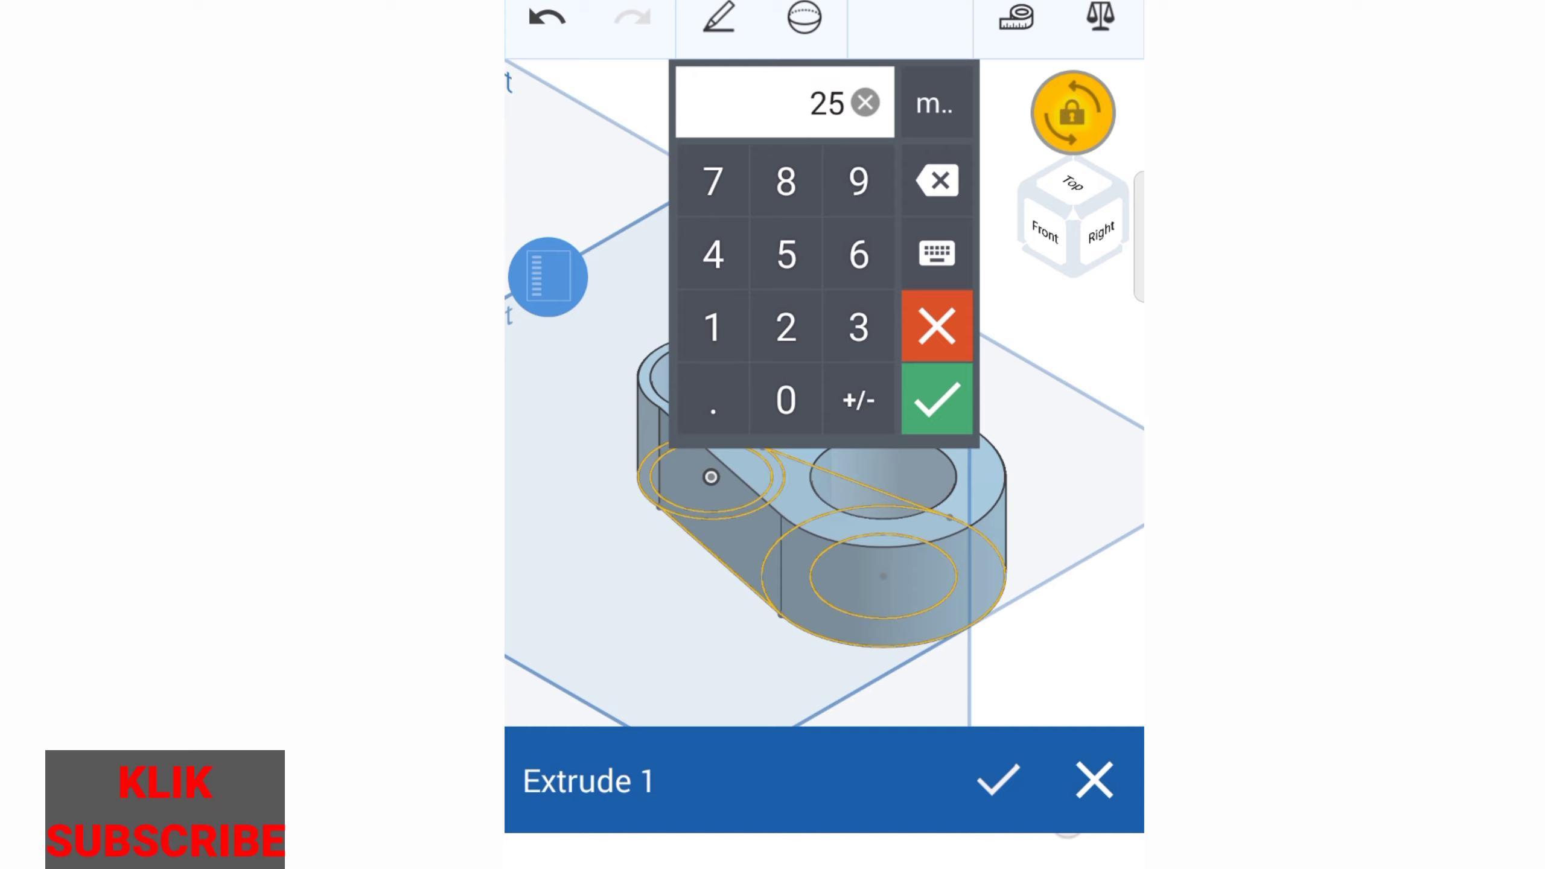
left_click(937, 399)
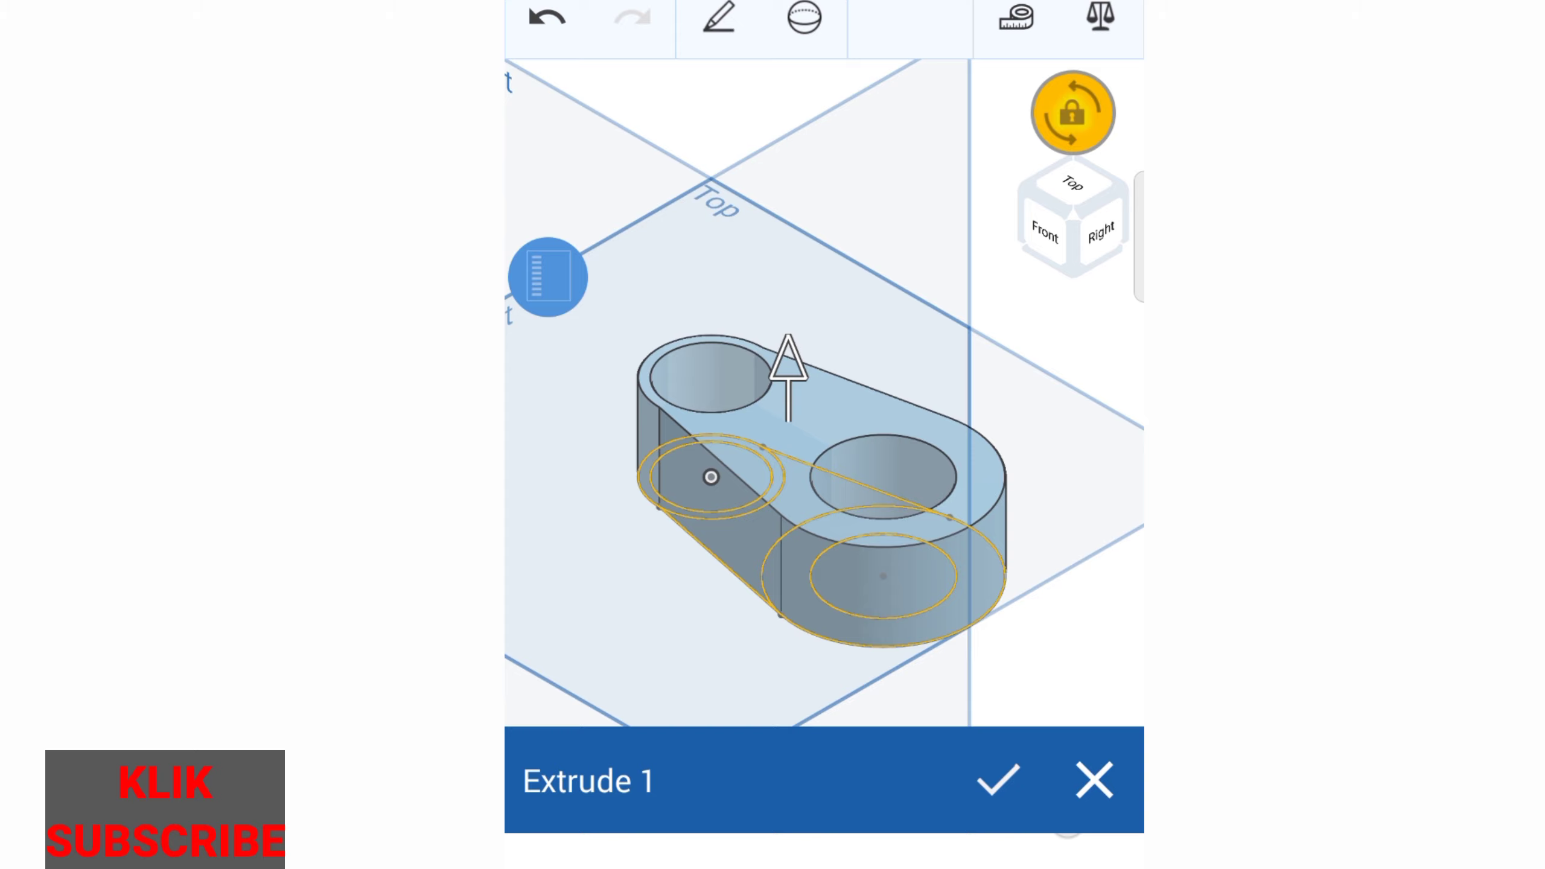
left_click(997, 780)
scroll(801, 534, "up", 2)
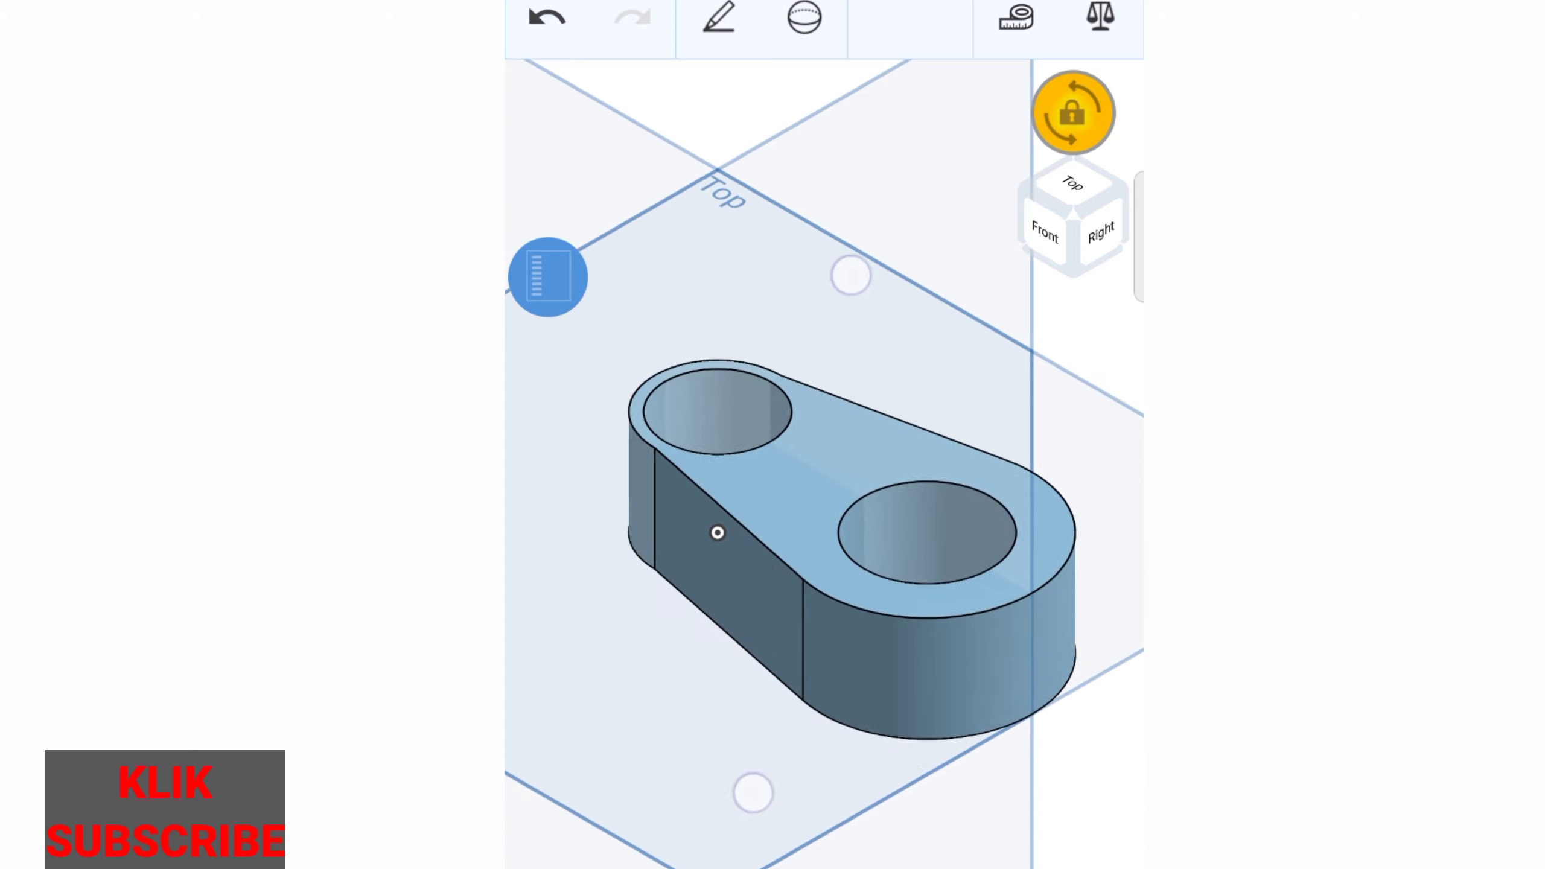
middle_click_drag(717, 532, 704, 609)
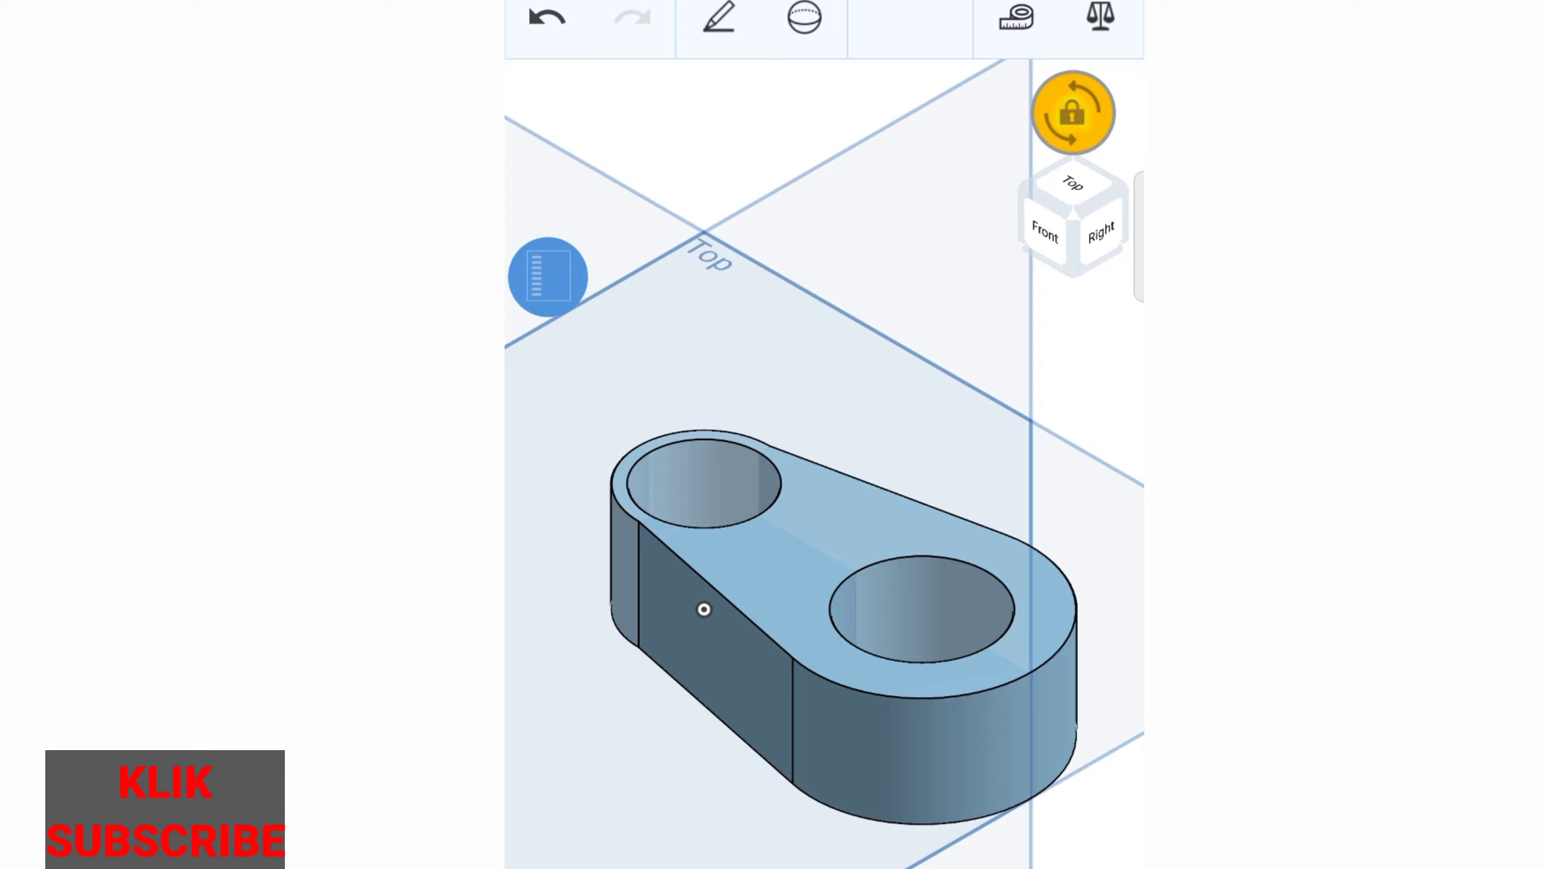
mouse_move(876, 711)
left_mouse_down()
mouse_move(987, 359)
mouse_move(883, 763)
mouse_move(907, 787)
mouse_move(940, 773)
mouse_move(970, 725)
mouse_move(924, 711)
mouse_move(921, 767)
left_mouse_up()
scroll(852, 453, "up", 3)
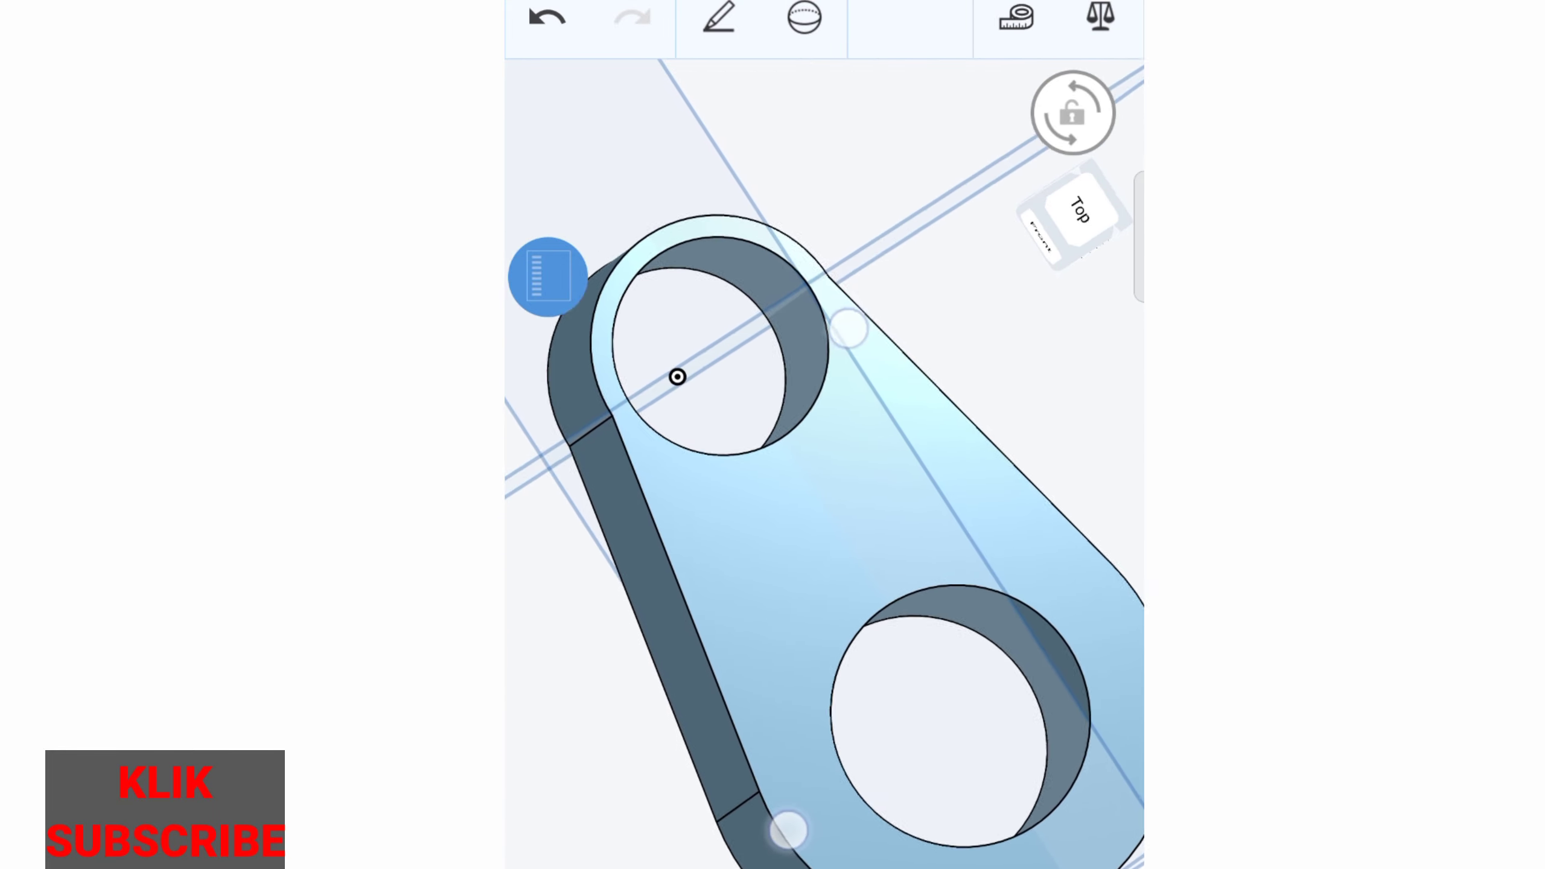
scroll(820, 578, "down", 2)
scroll(816, 550, "down", 1)
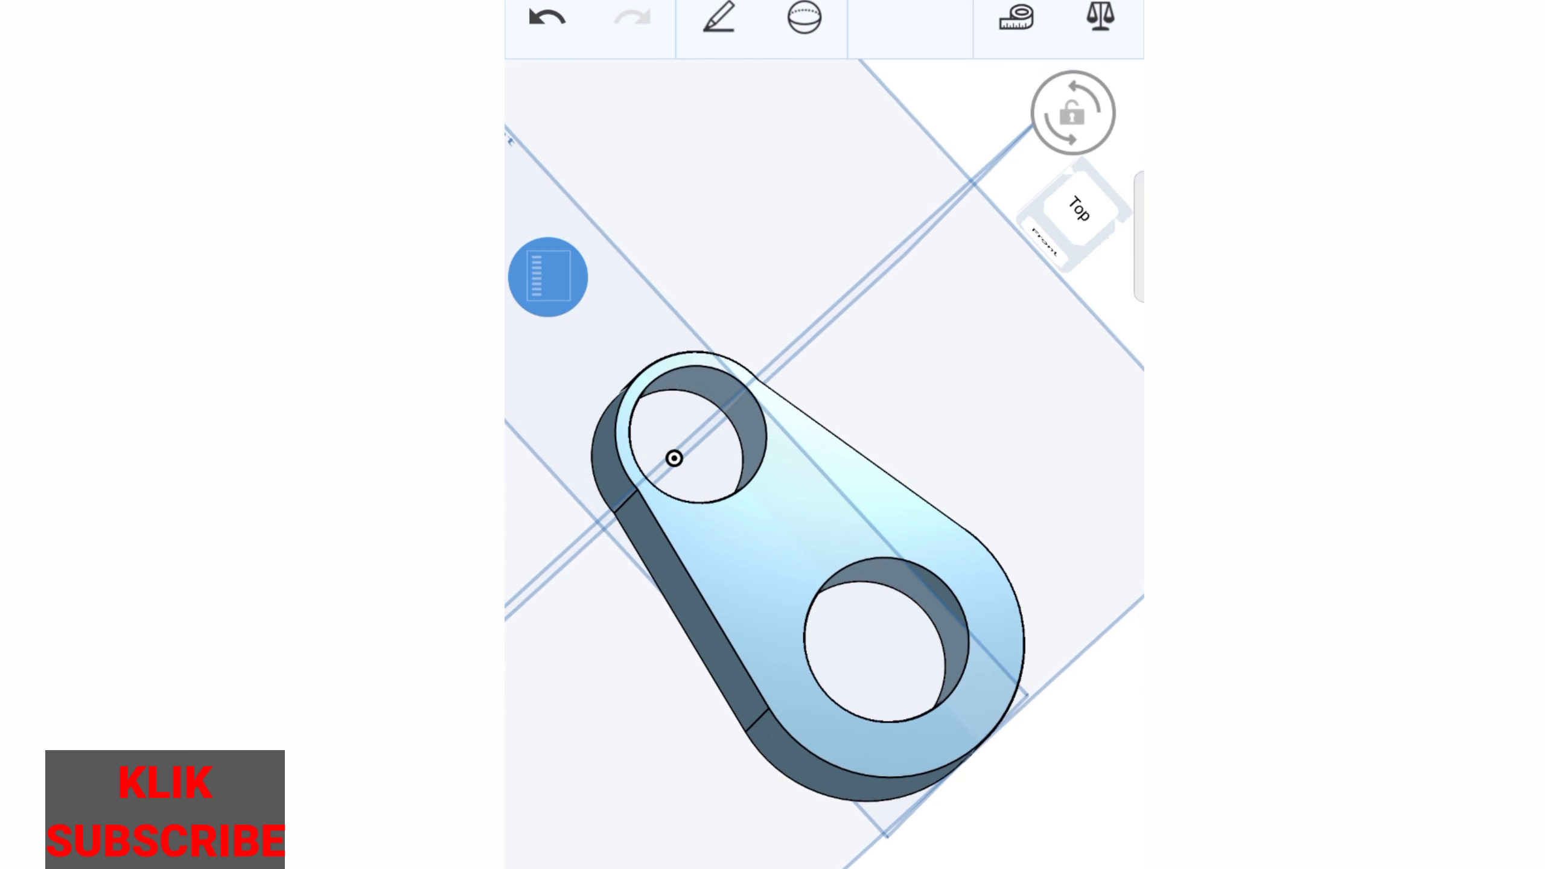
scroll(832, 618, "up", 1)
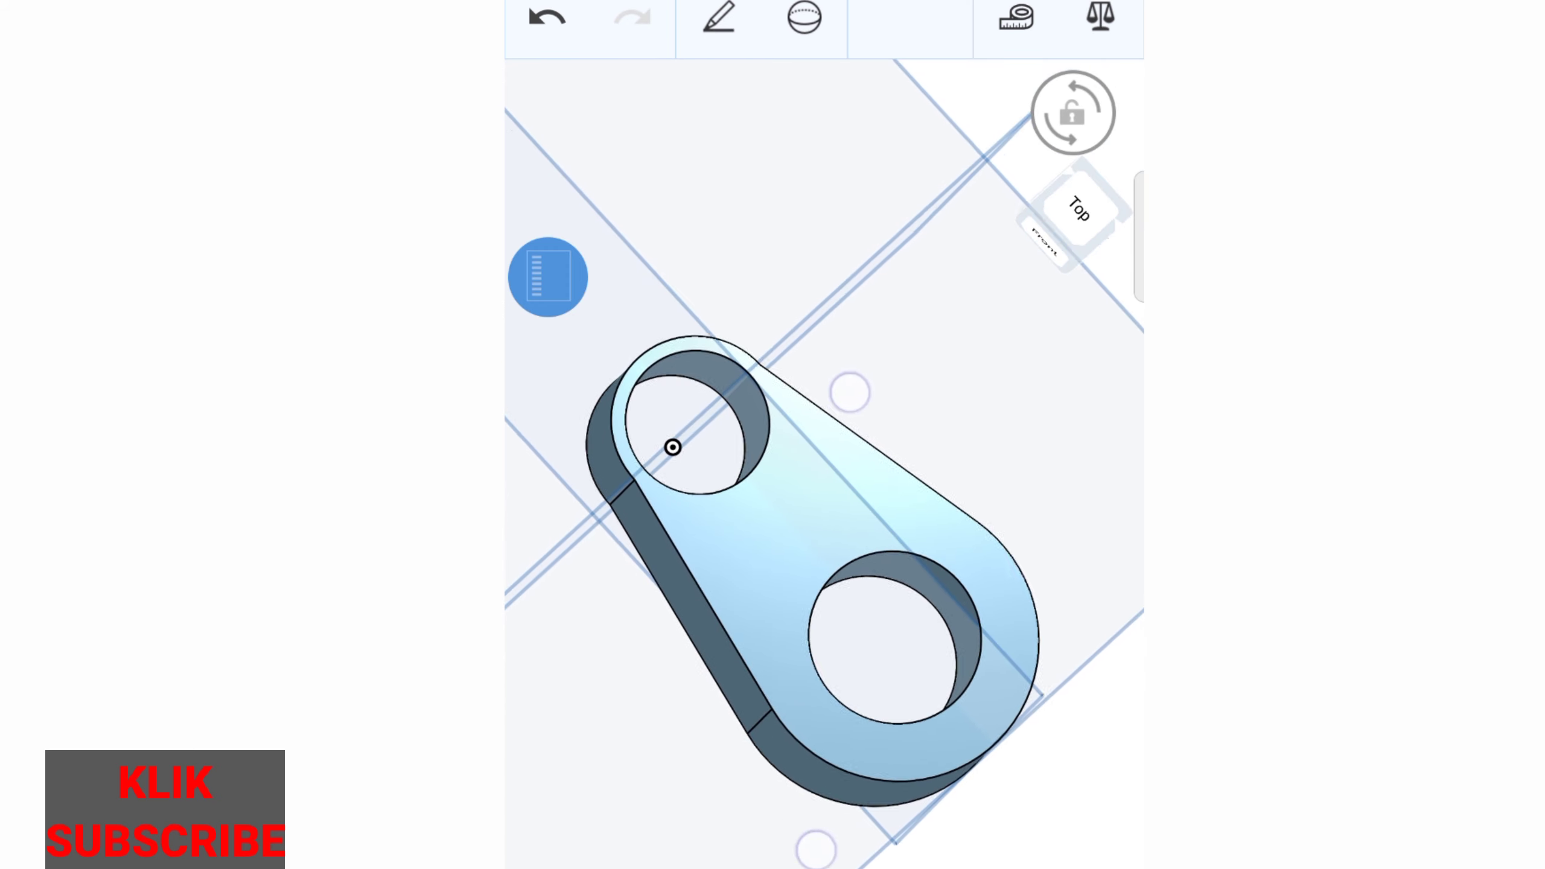
scroll(843, 612, "up", 1)
scroll(843, 611, "up", 1)
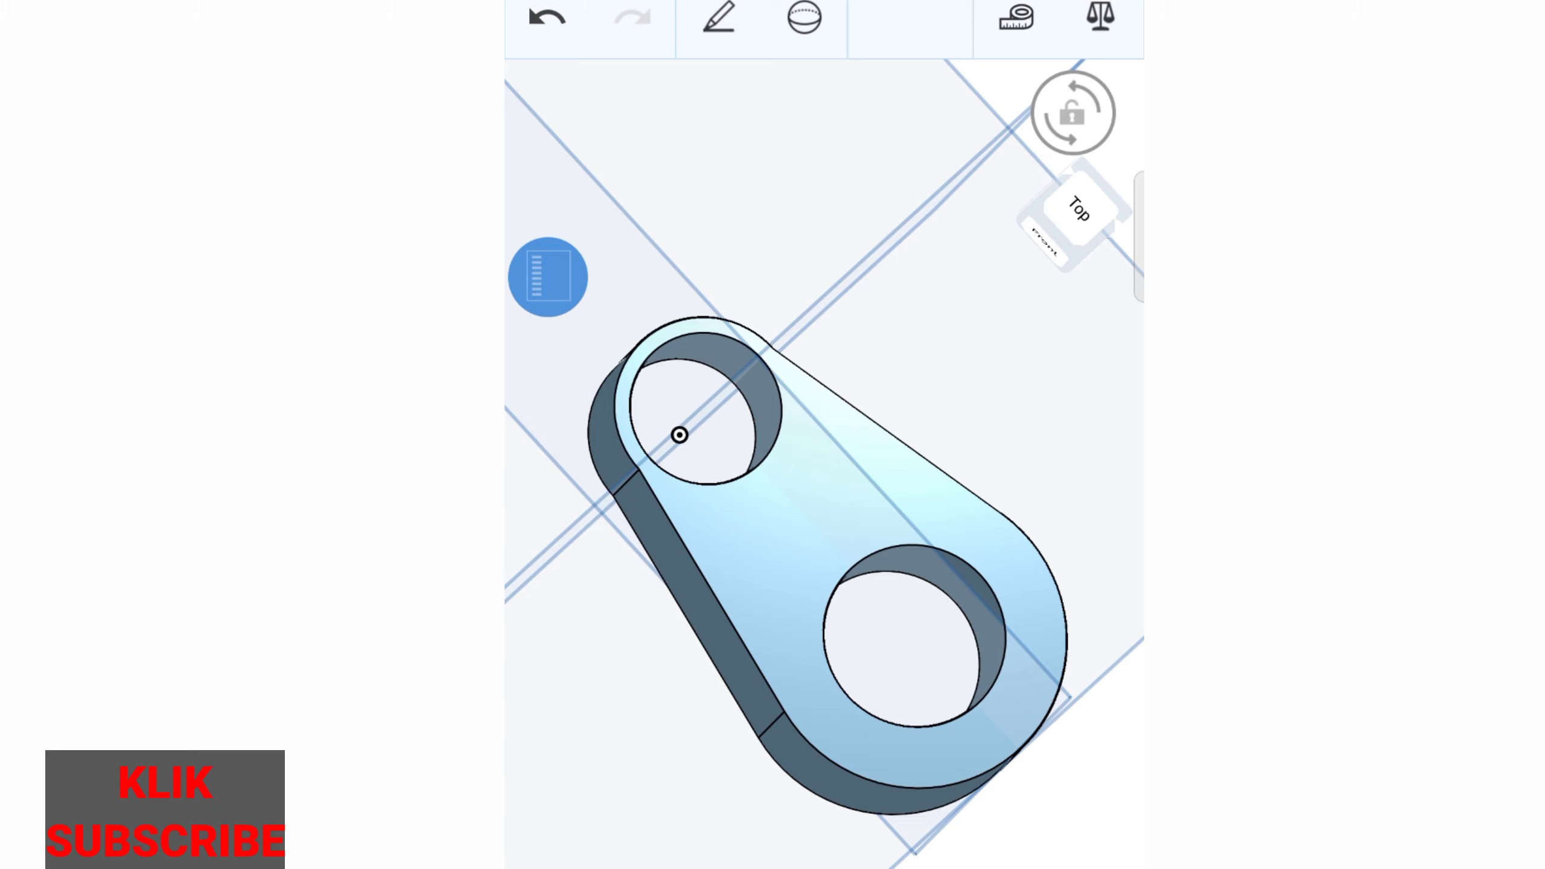
scroll(802, 530, "down", 1)
scroll(791, 549, "down", 1)
scroll(797, 541, "down", 1)
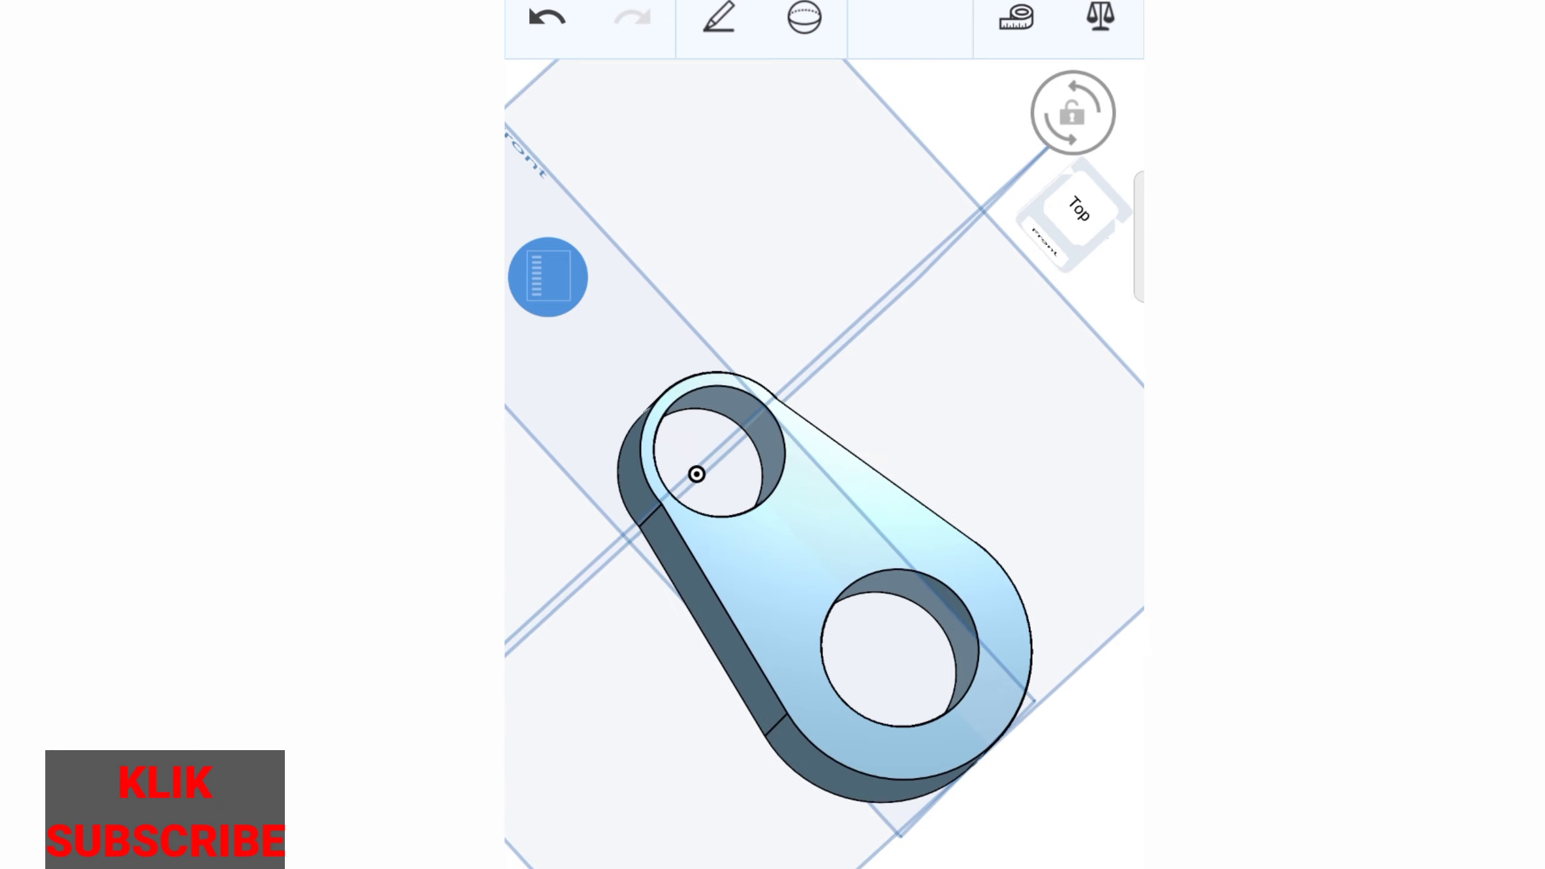
mouse_move(786, 763)
left_mouse_down()
mouse_move(828, 705)
mouse_move(810, 730)
left_mouse_up()
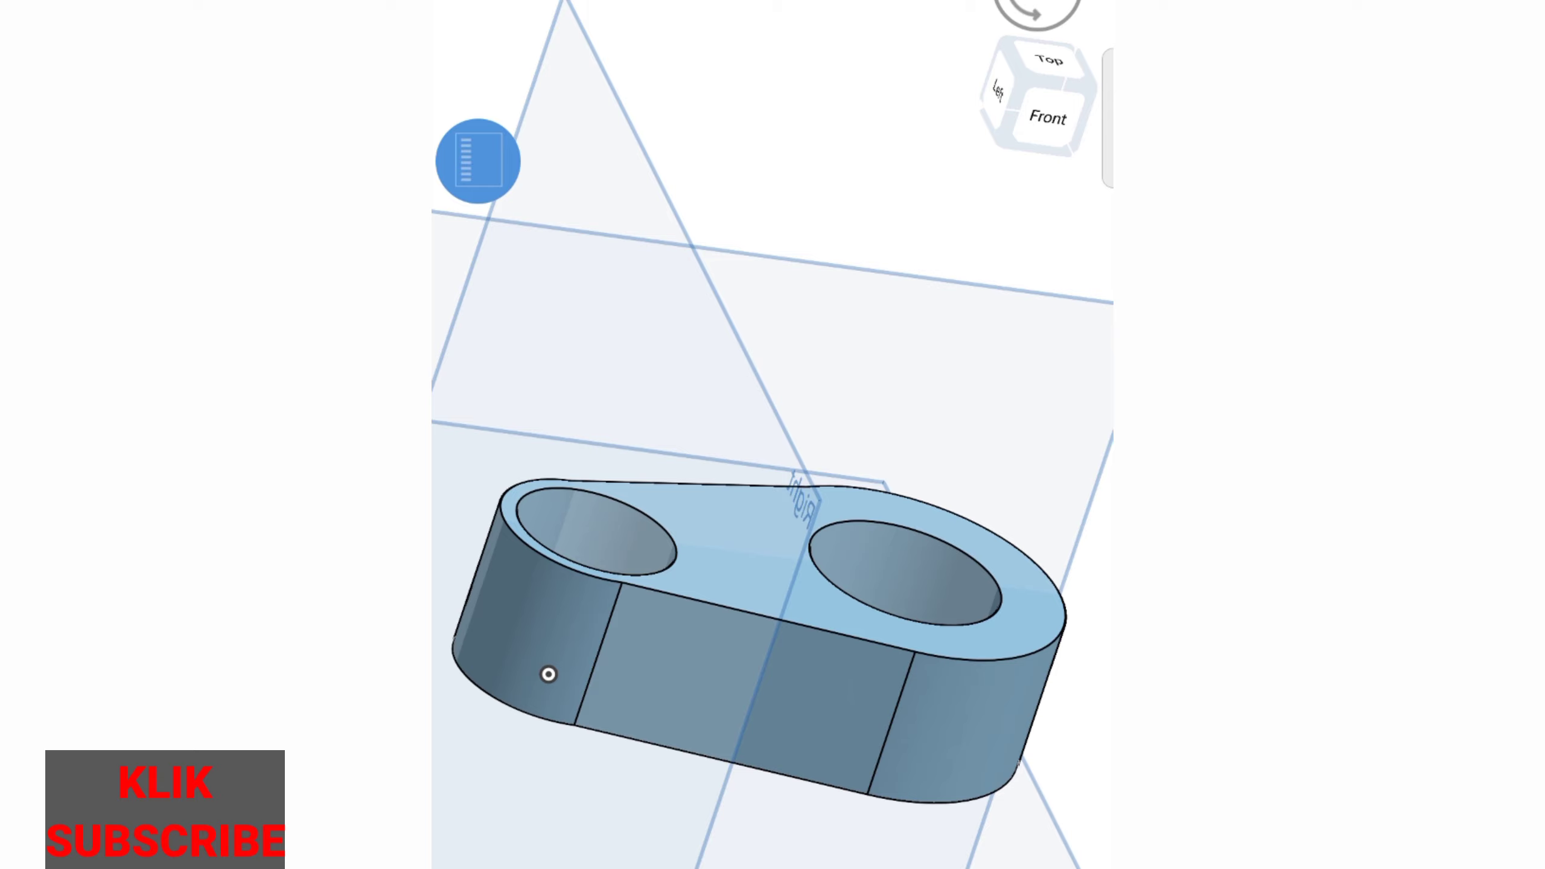
Step: Set the view to Top and start a new sketch on the Top plane
left_click(1046, 64)
left_click(755, 135)
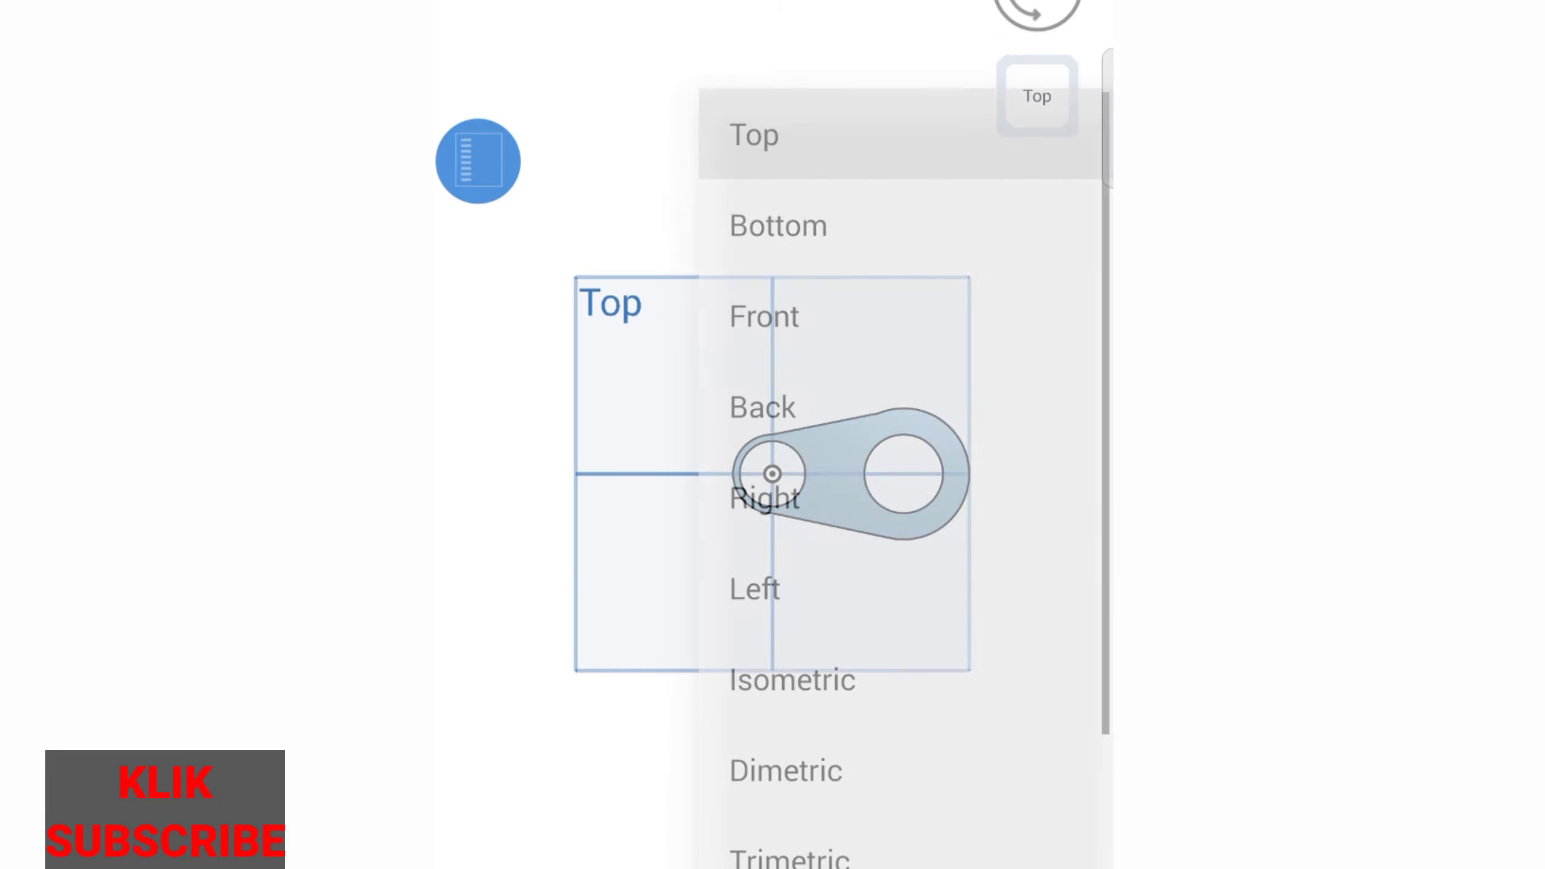
scroll(764, 392, "up", 5)
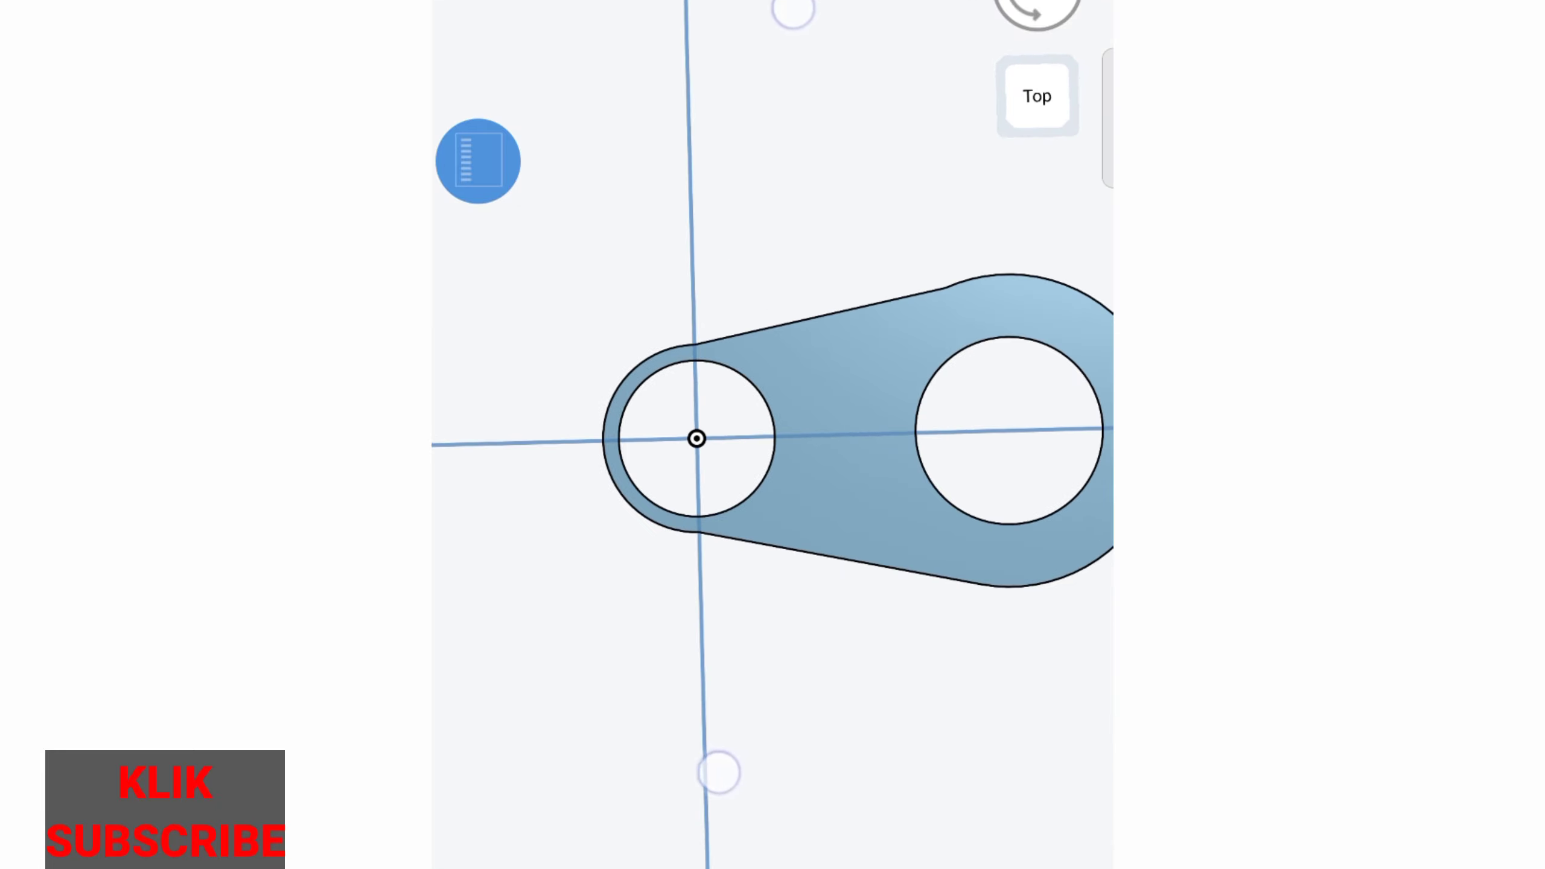
left_click(1037, 95)
left_click(914, 131)
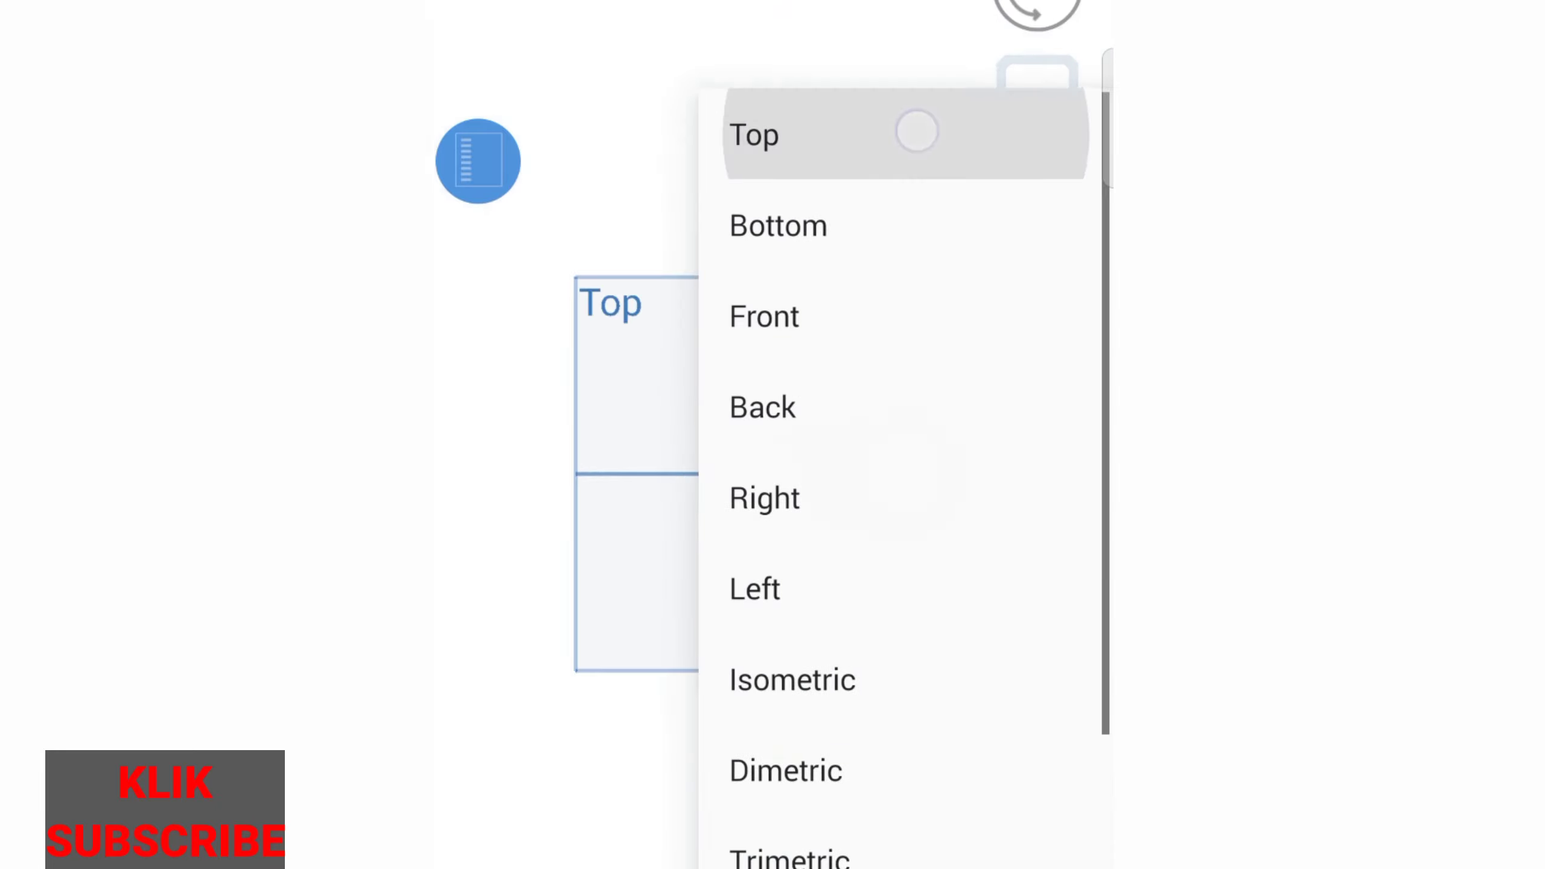
scroll(823, 421, "up", 5)
scroll(827, 402, "up", 3)
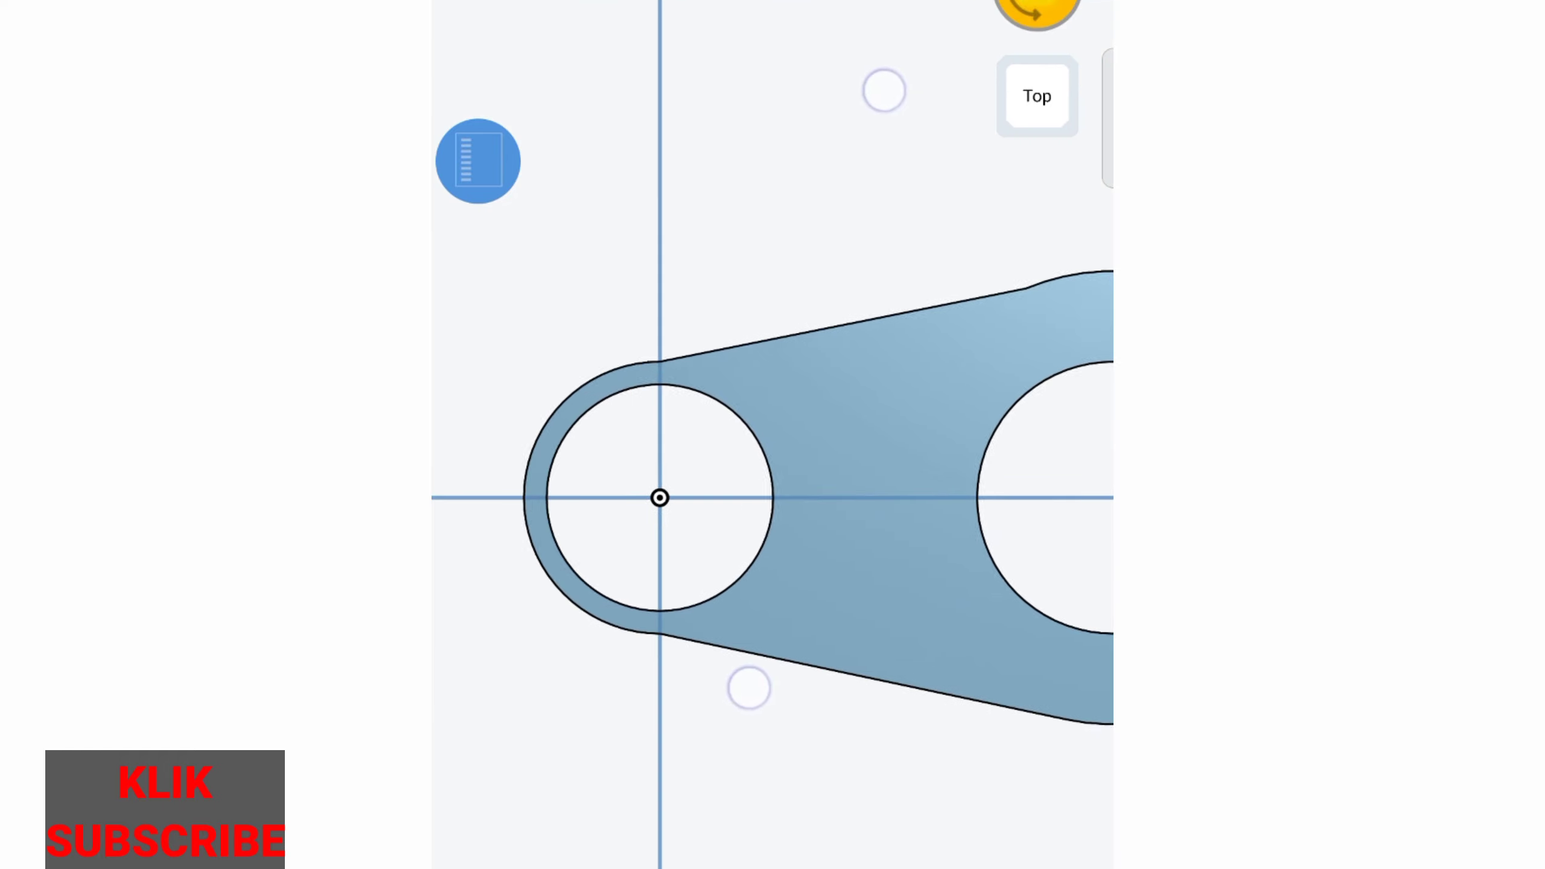
left_click(820, 149)
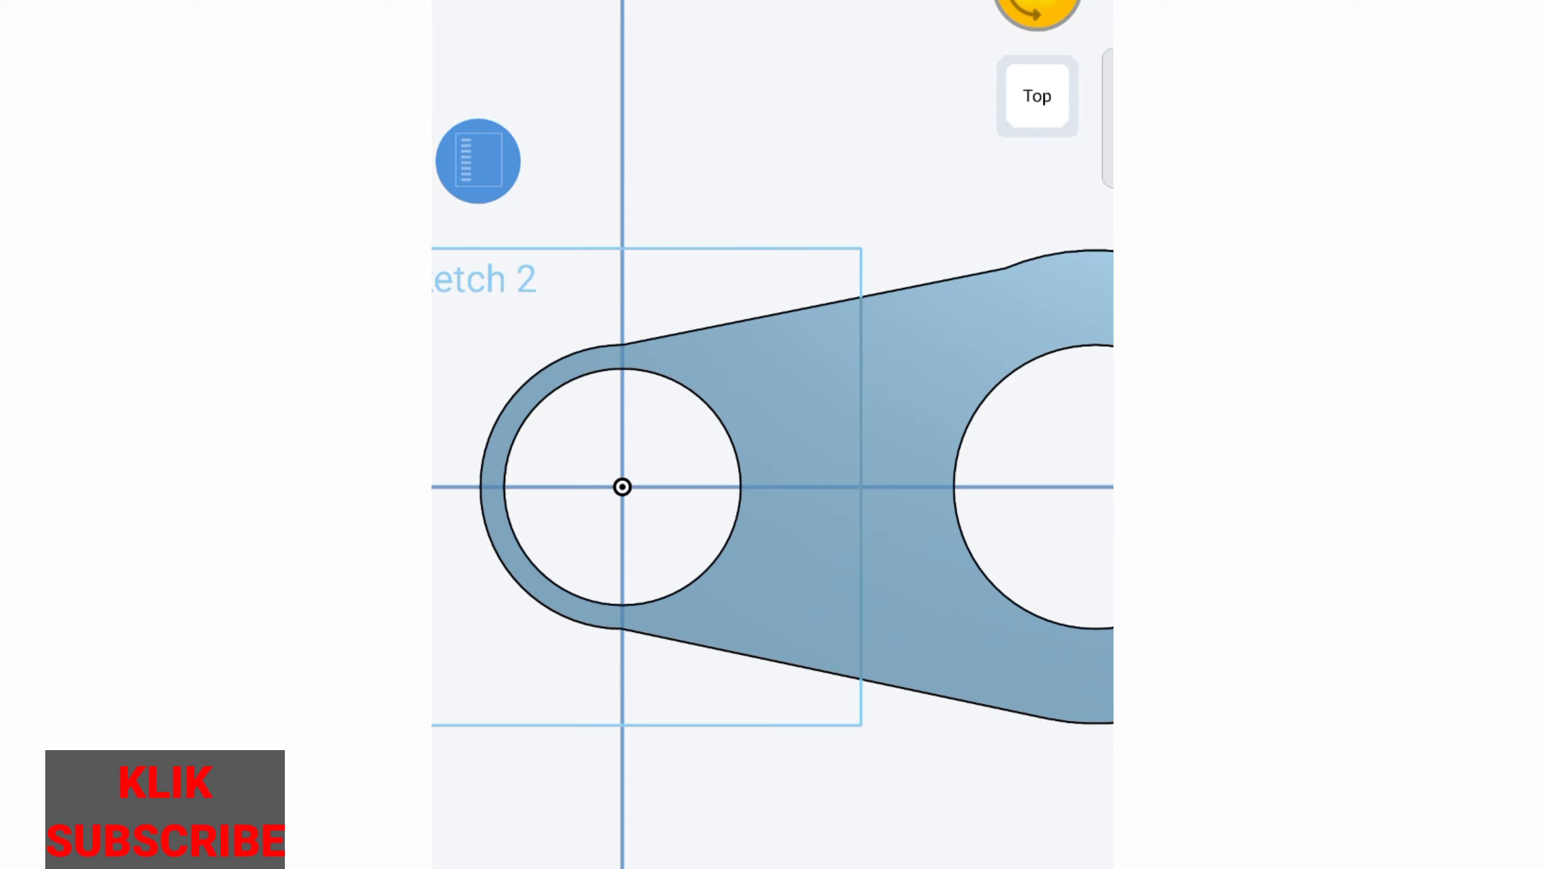
Step: Pick the small hole's circular edge to create the pin circle in the sketch
left_click(640, 605)
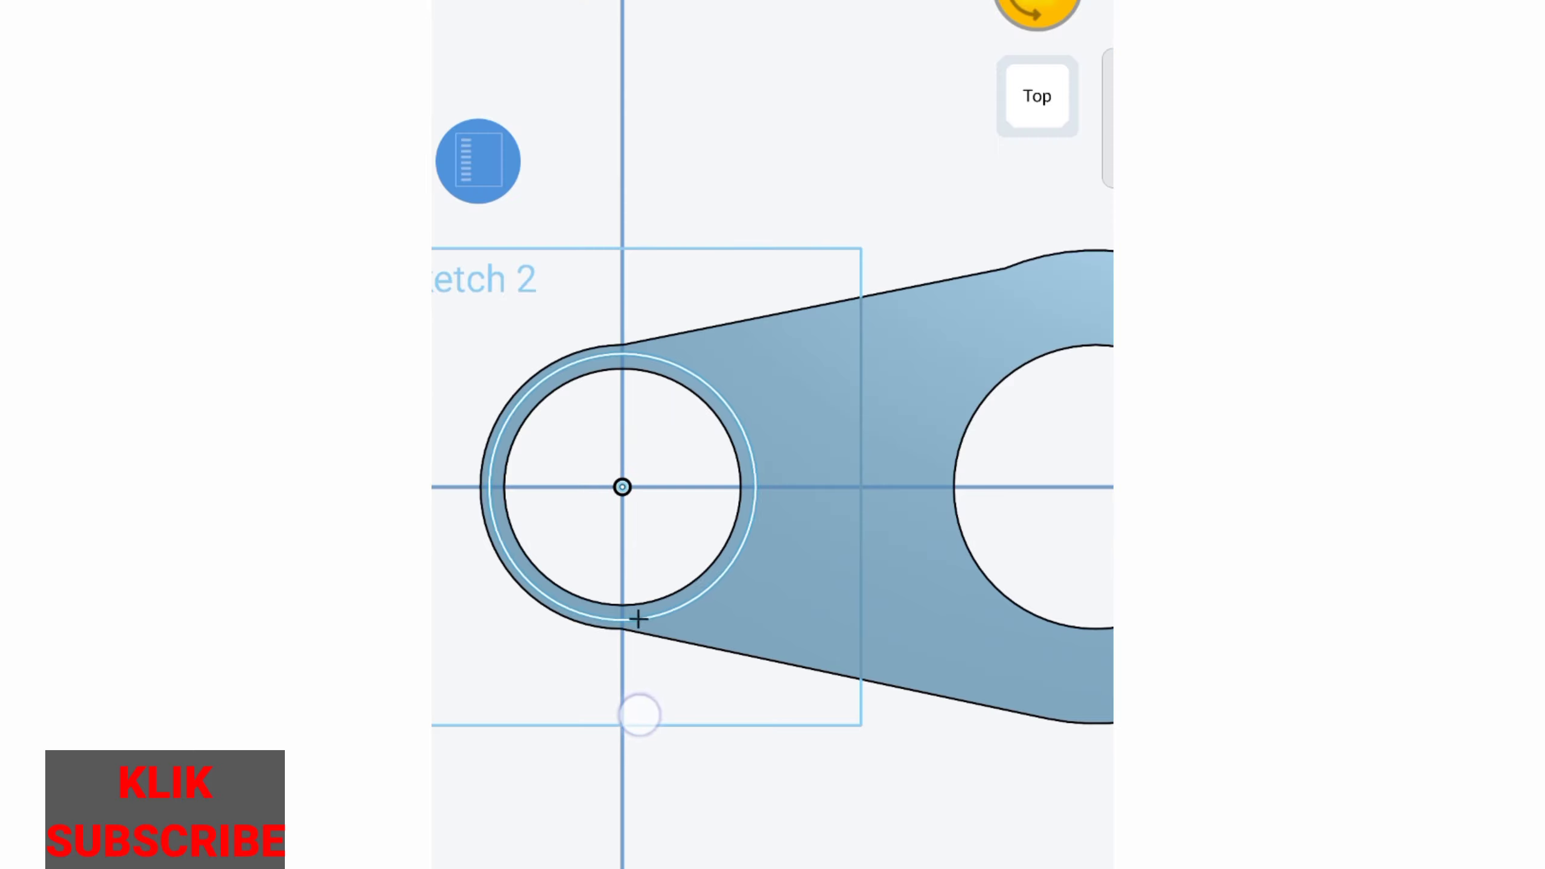
left_click(640, 604)
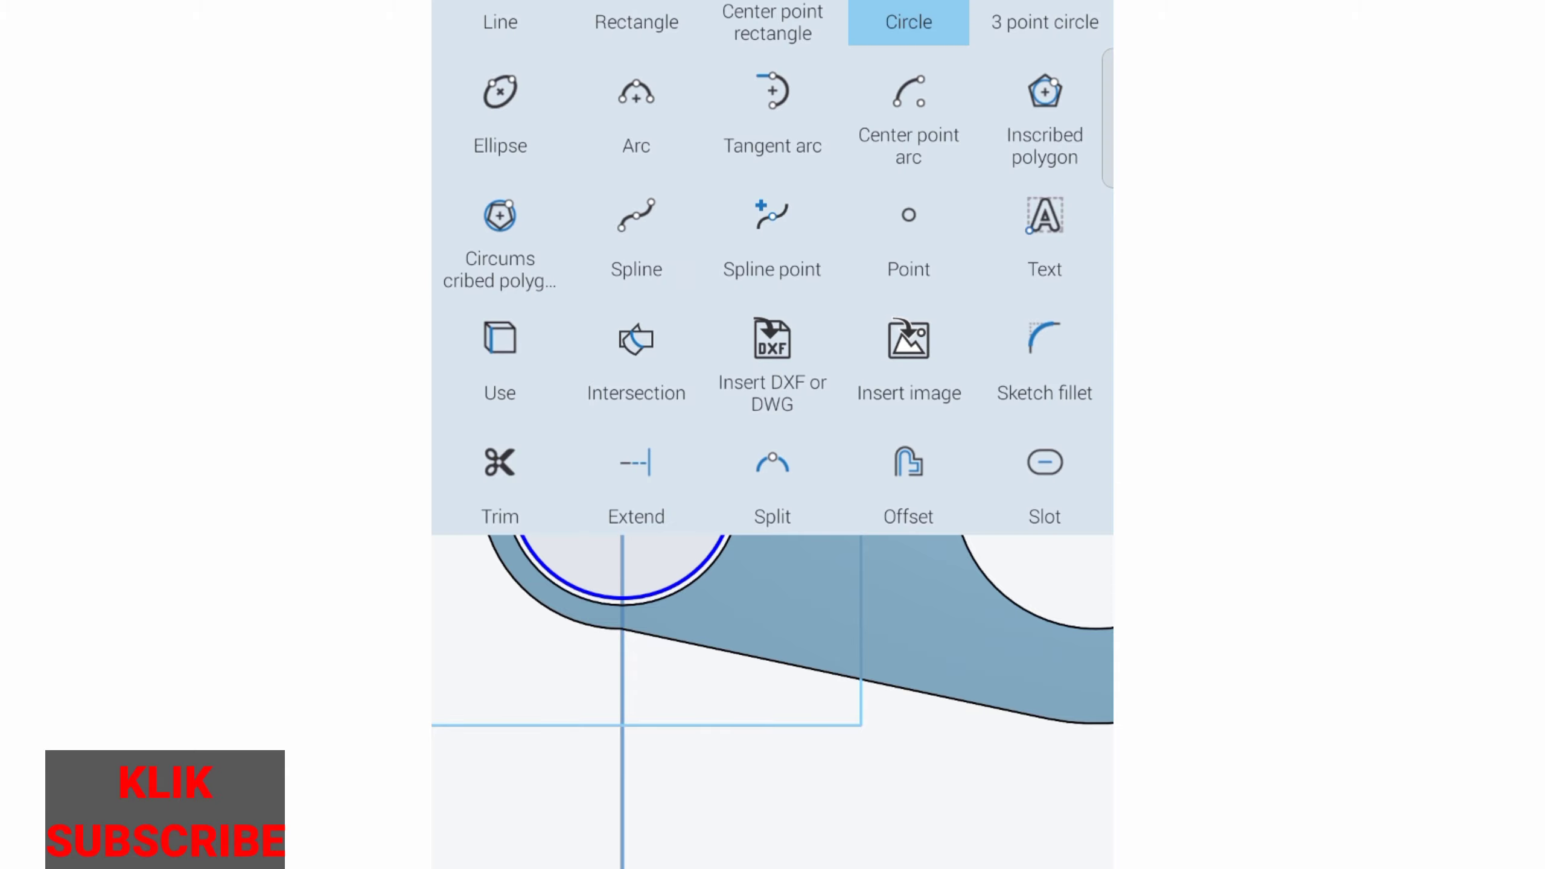
scroll(773, 304, "down", 5)
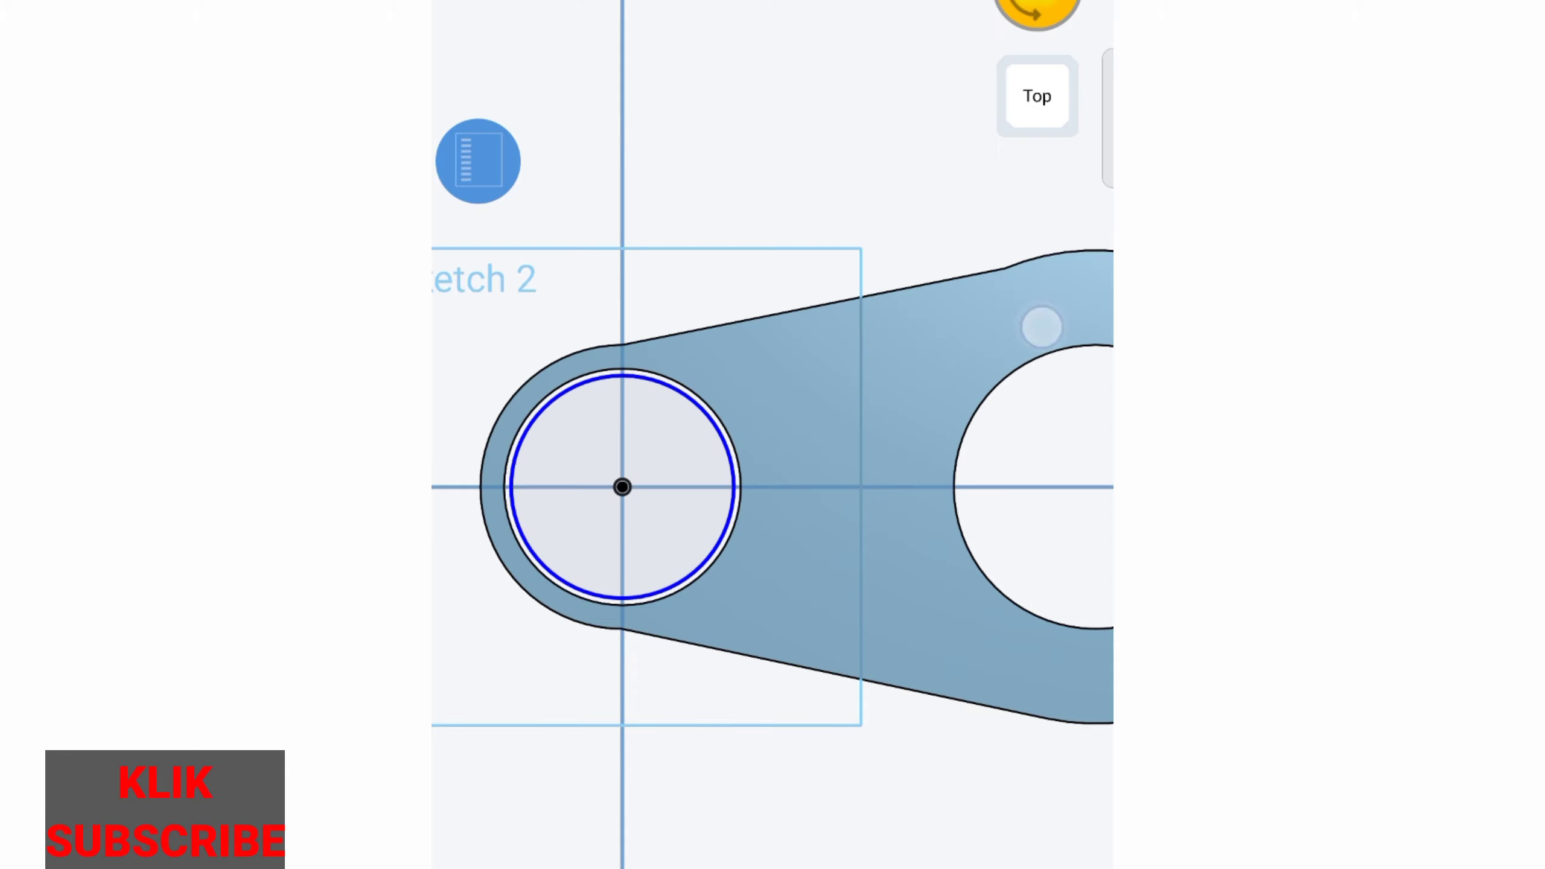
scroll(729, 453, "up", 3)
scroll(728, 453, "up", 2)
Step: Give the pin circle a Ø24 diameter dimension, with its label placed outside the part
left_click(801, 441)
left_click(809, 238)
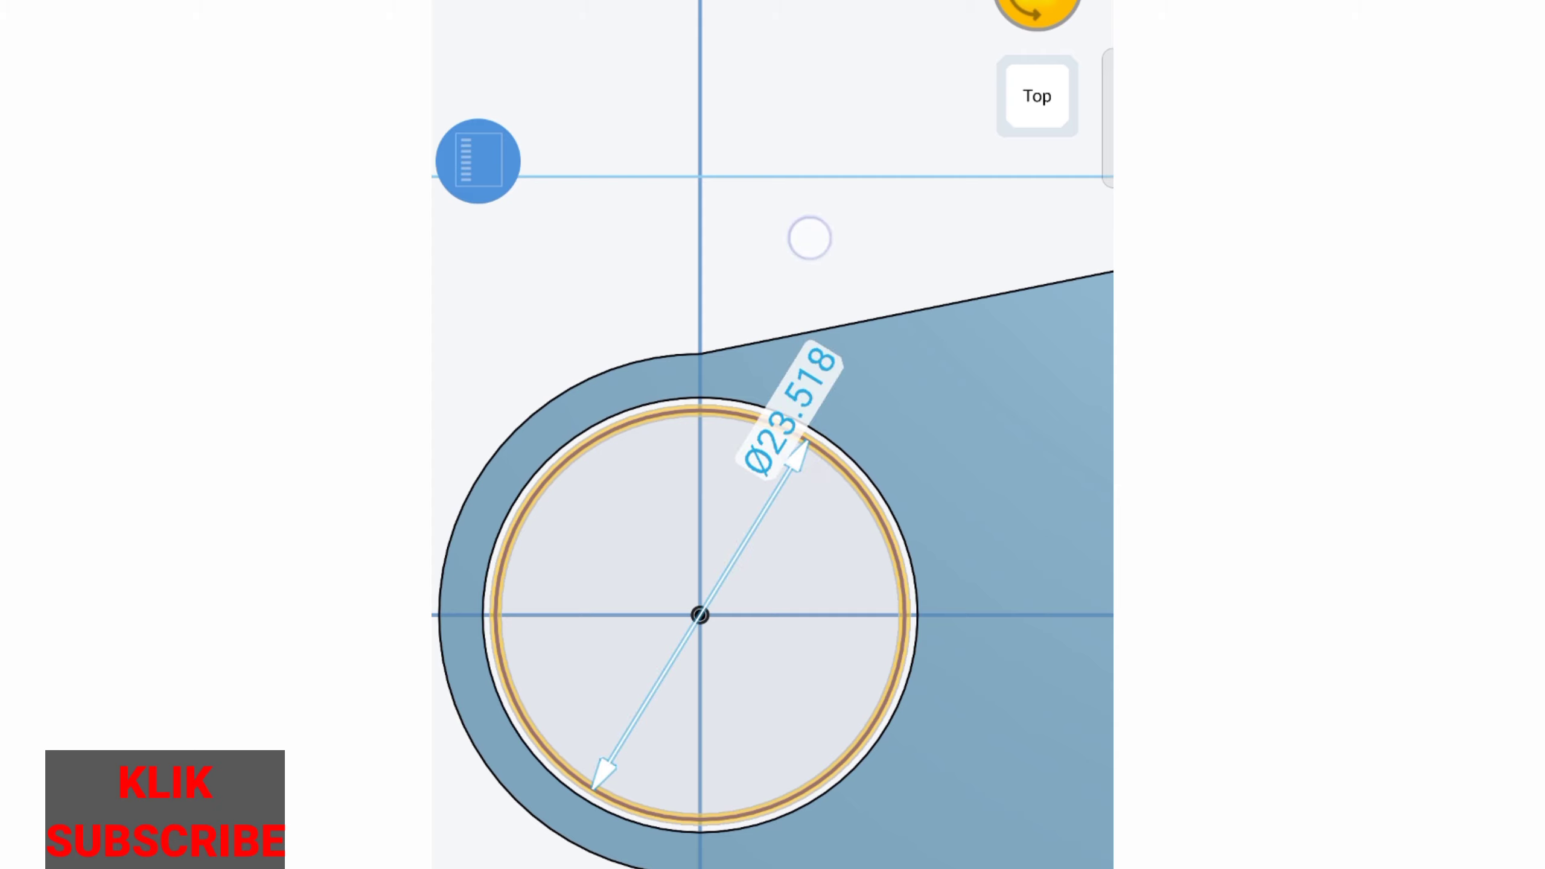
left_click(791, 411)
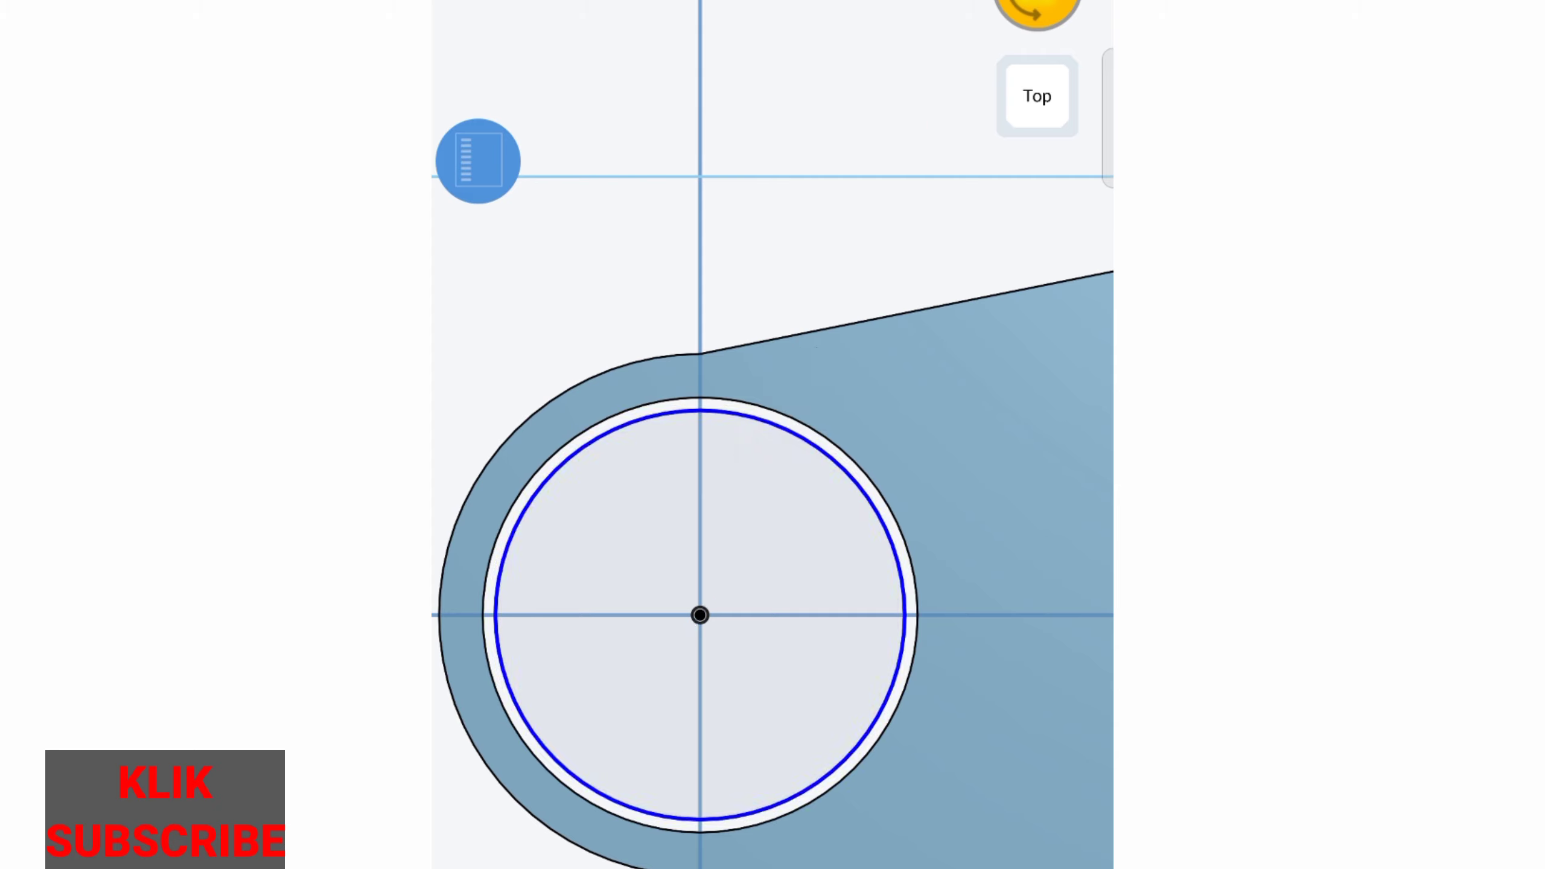
left_click(751, 205)
left_click(681, 96)
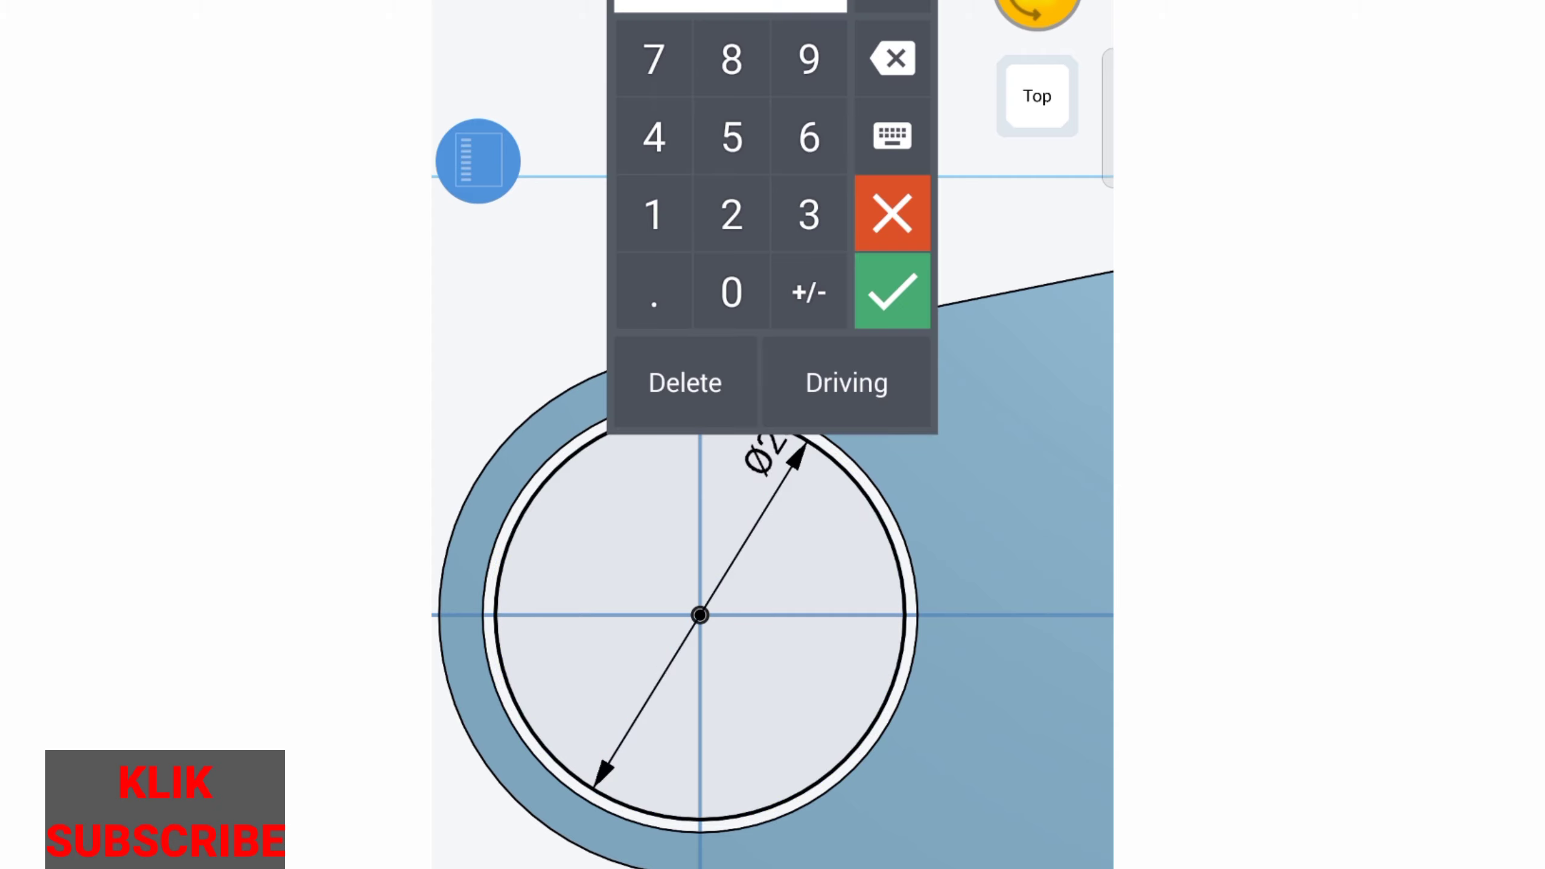
left_click(893, 213)
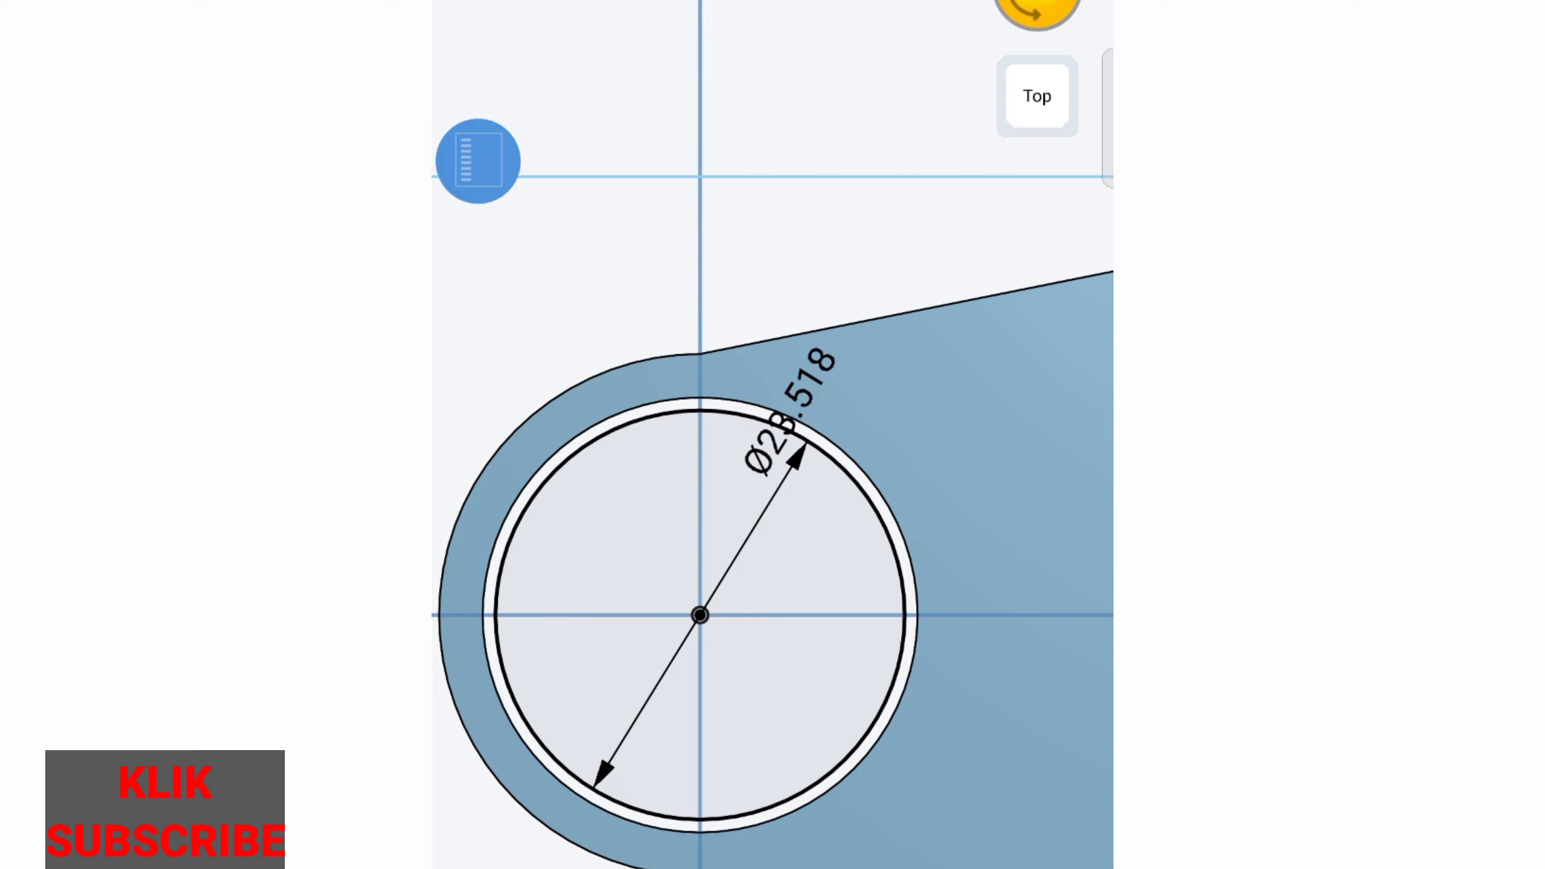
left_click_drag(791, 414, 913, 167)
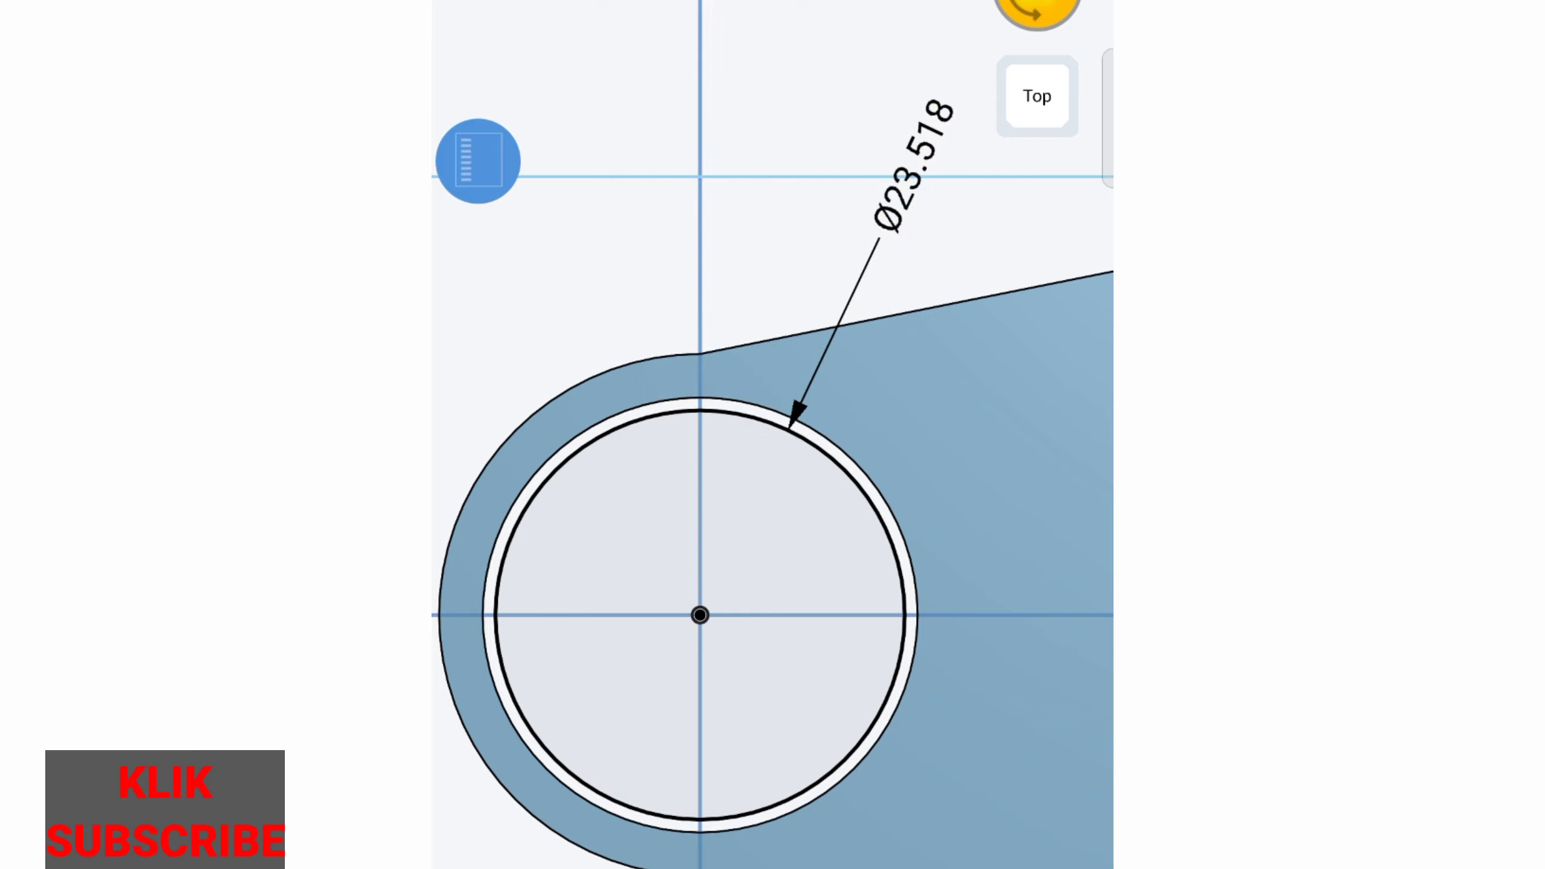
double_click(916, 165)
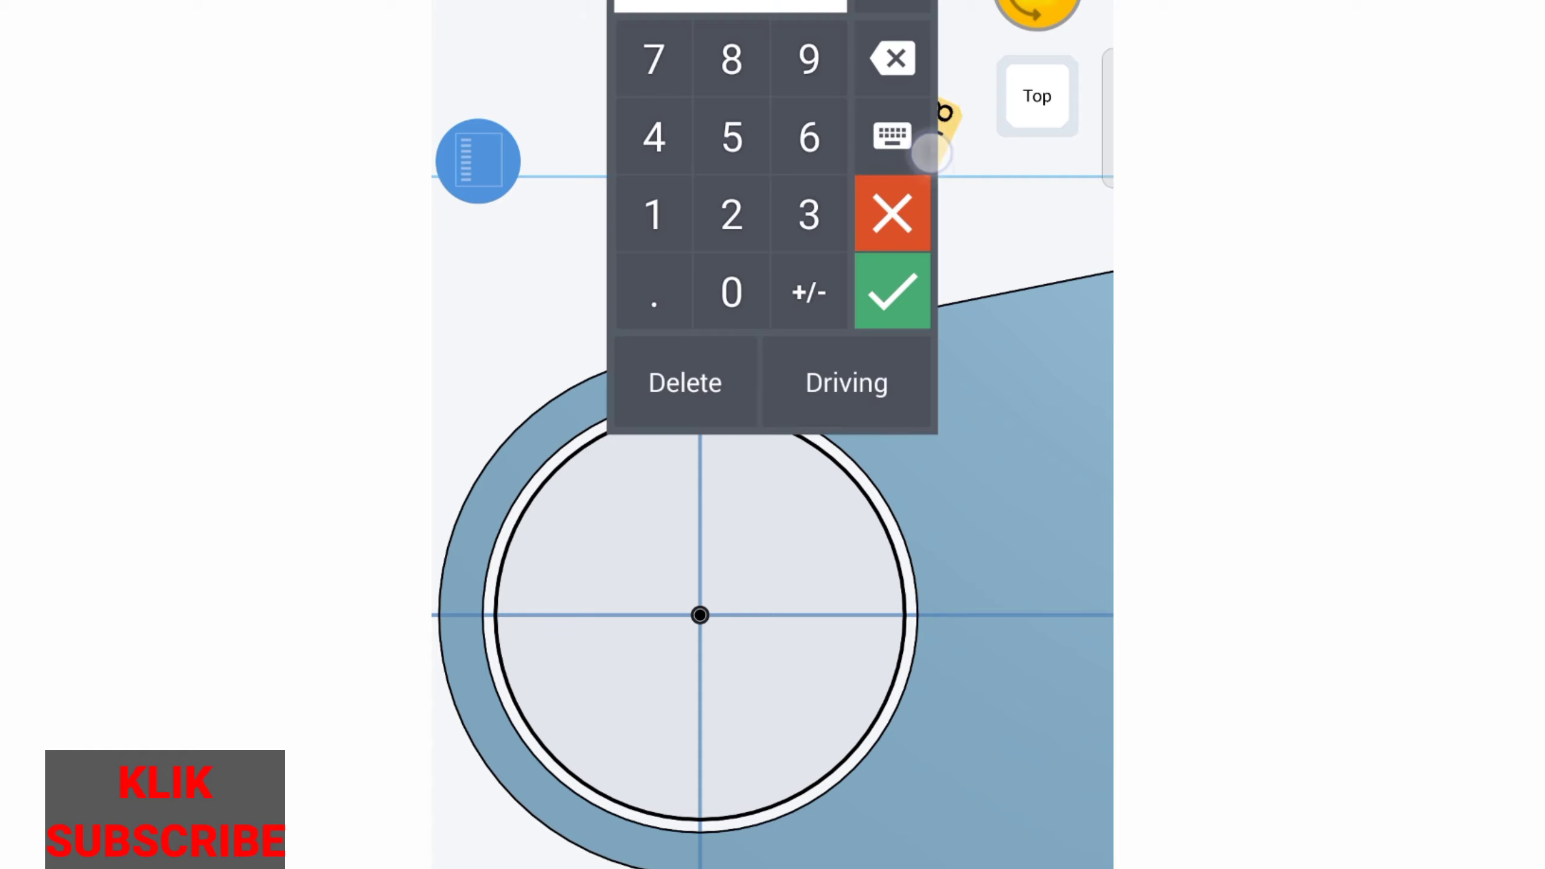
left_click(740, 198)
left_click(678, 117)
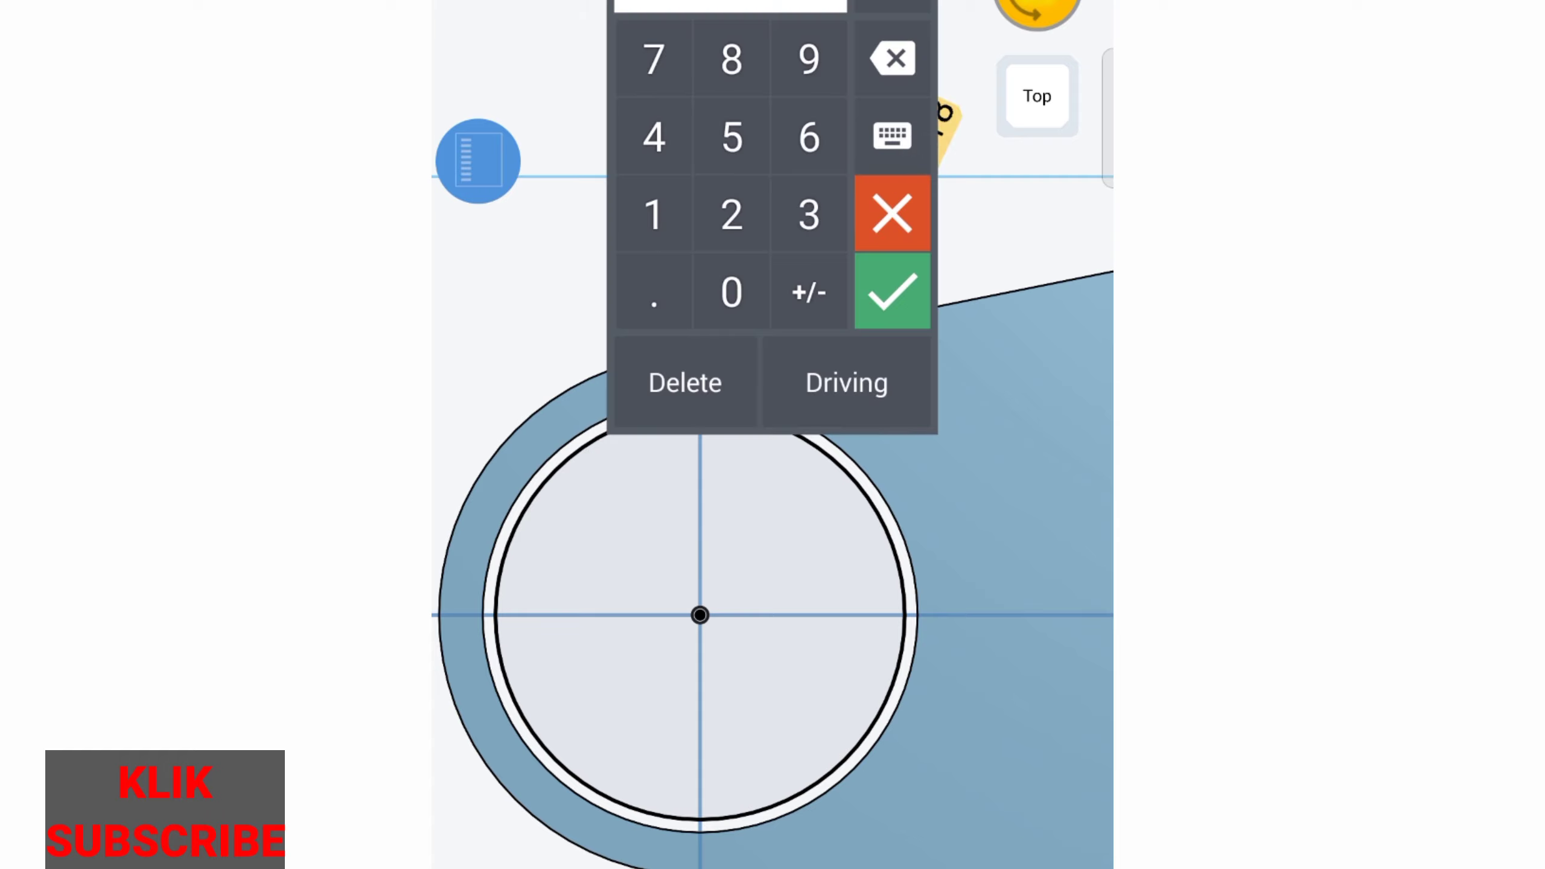
left_click(892, 291)
scroll(788, 505, "down", 2)
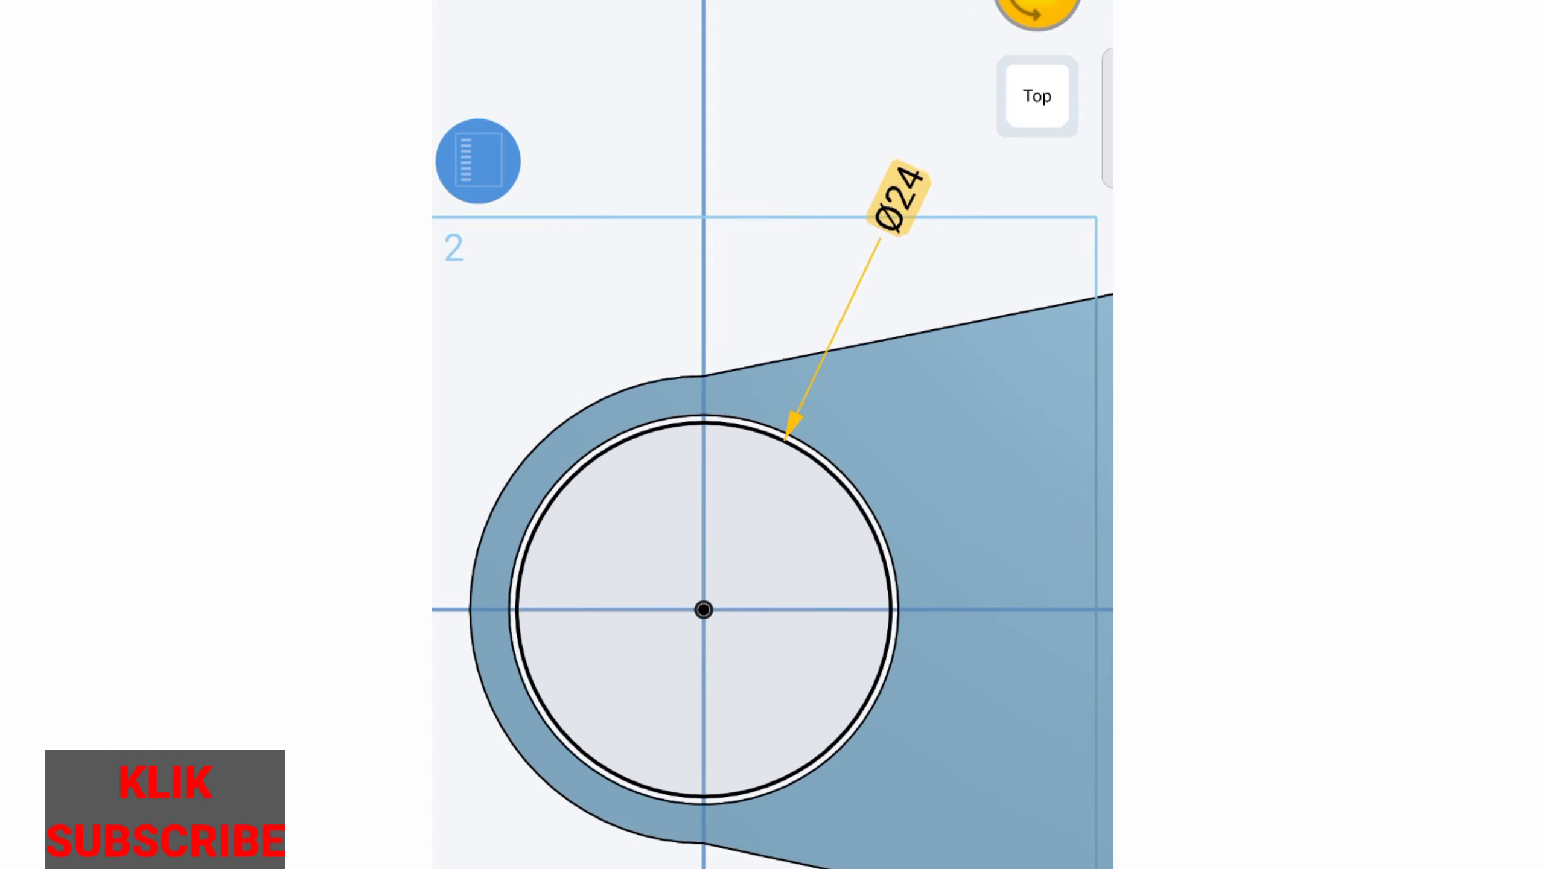
scroll(809, 517, "down", 2)
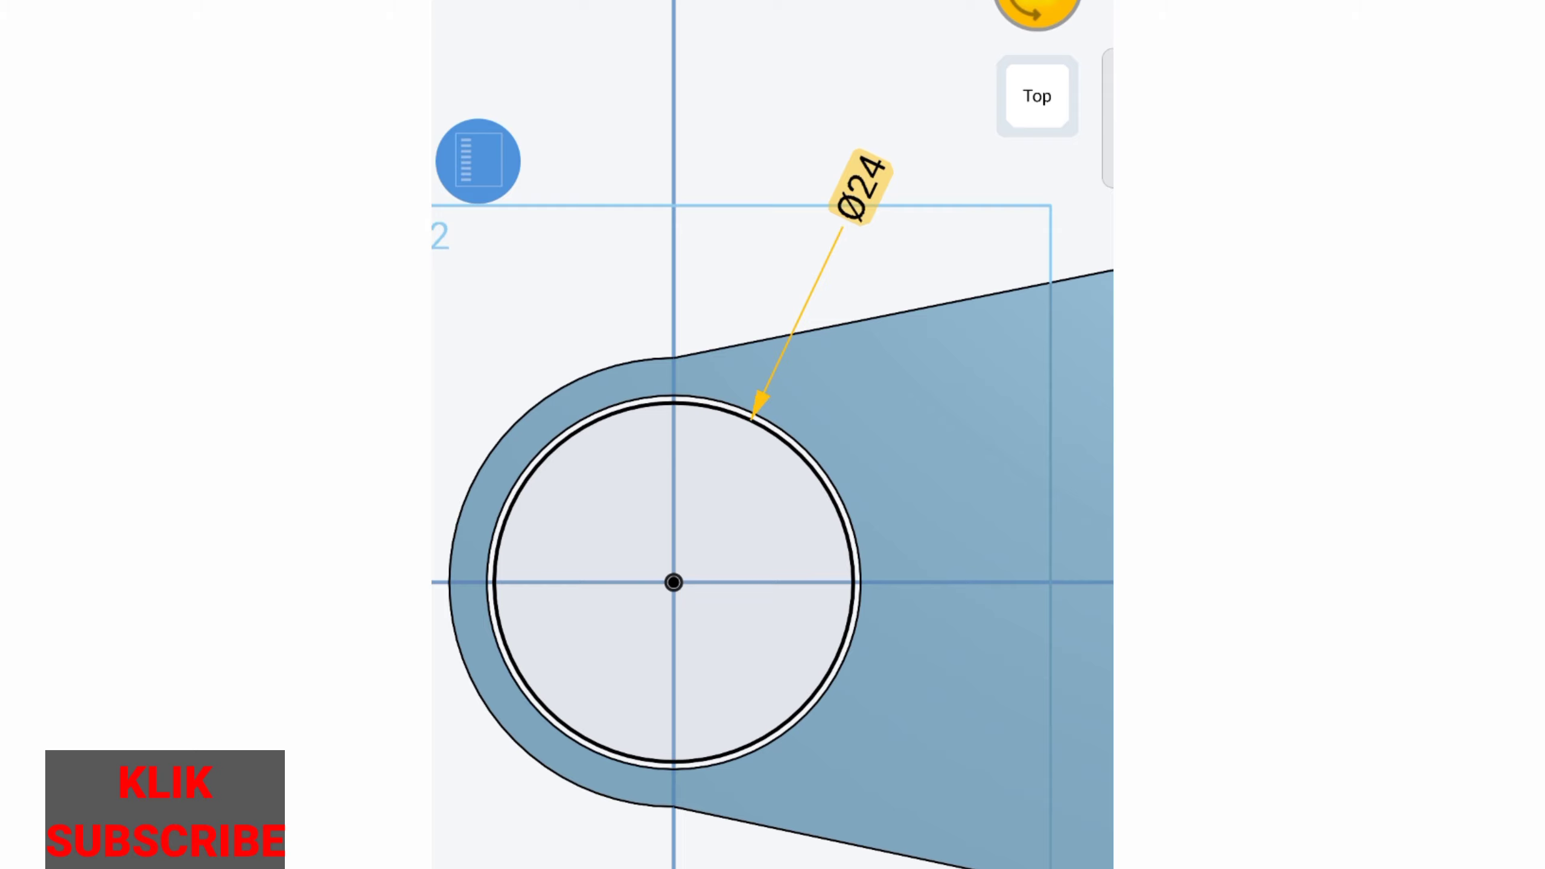
Step: Extrude the Ø24 circle region 40 deep as the pin, checking it in a tilted view
left_click(749, 532)
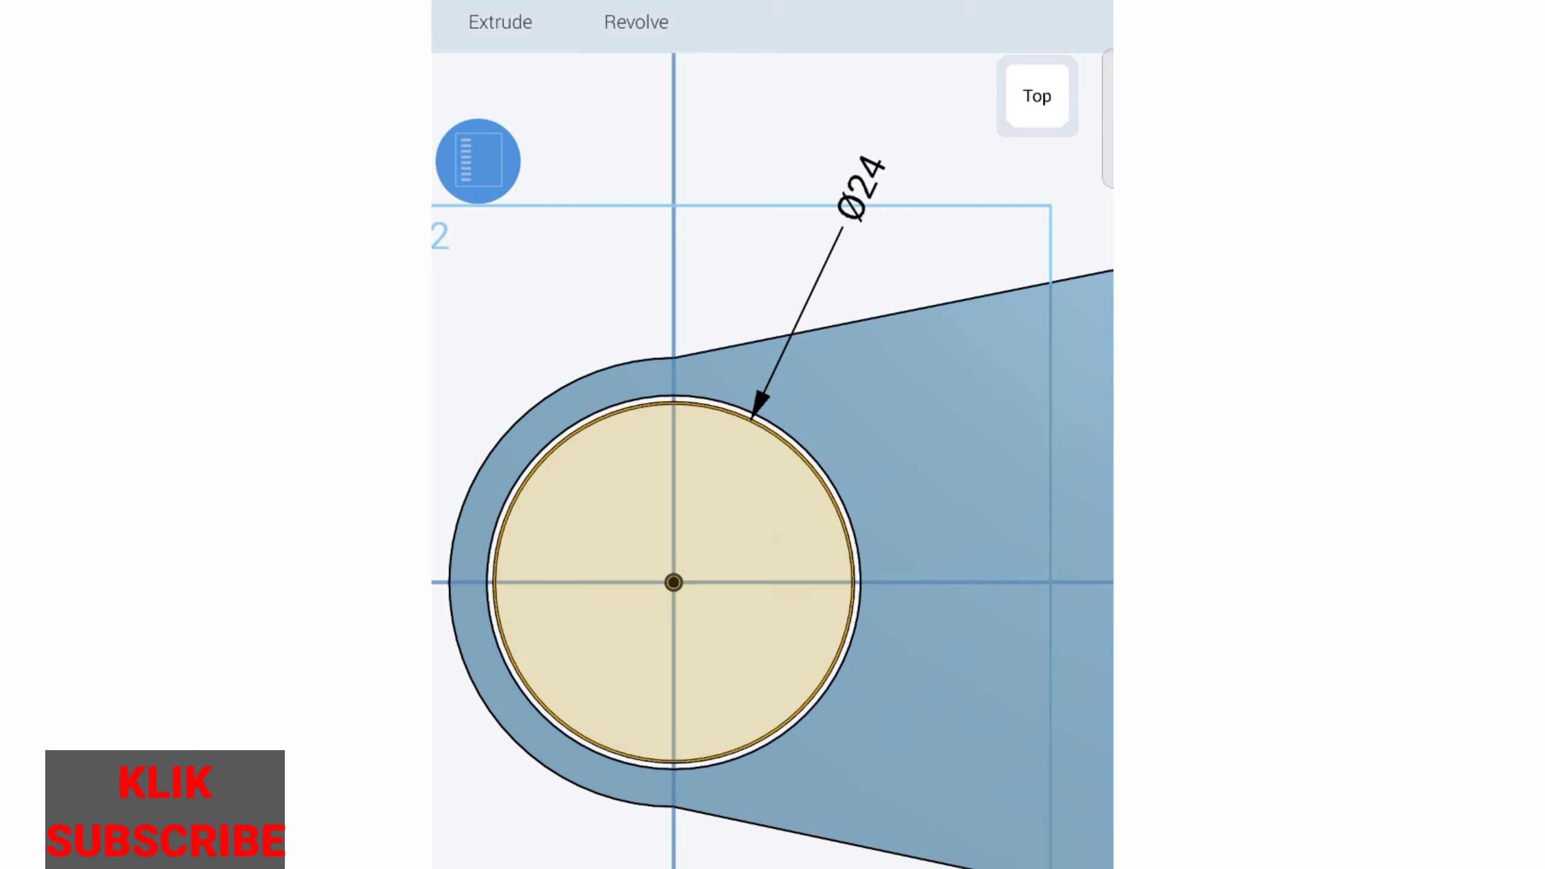
left_click(500, 22)
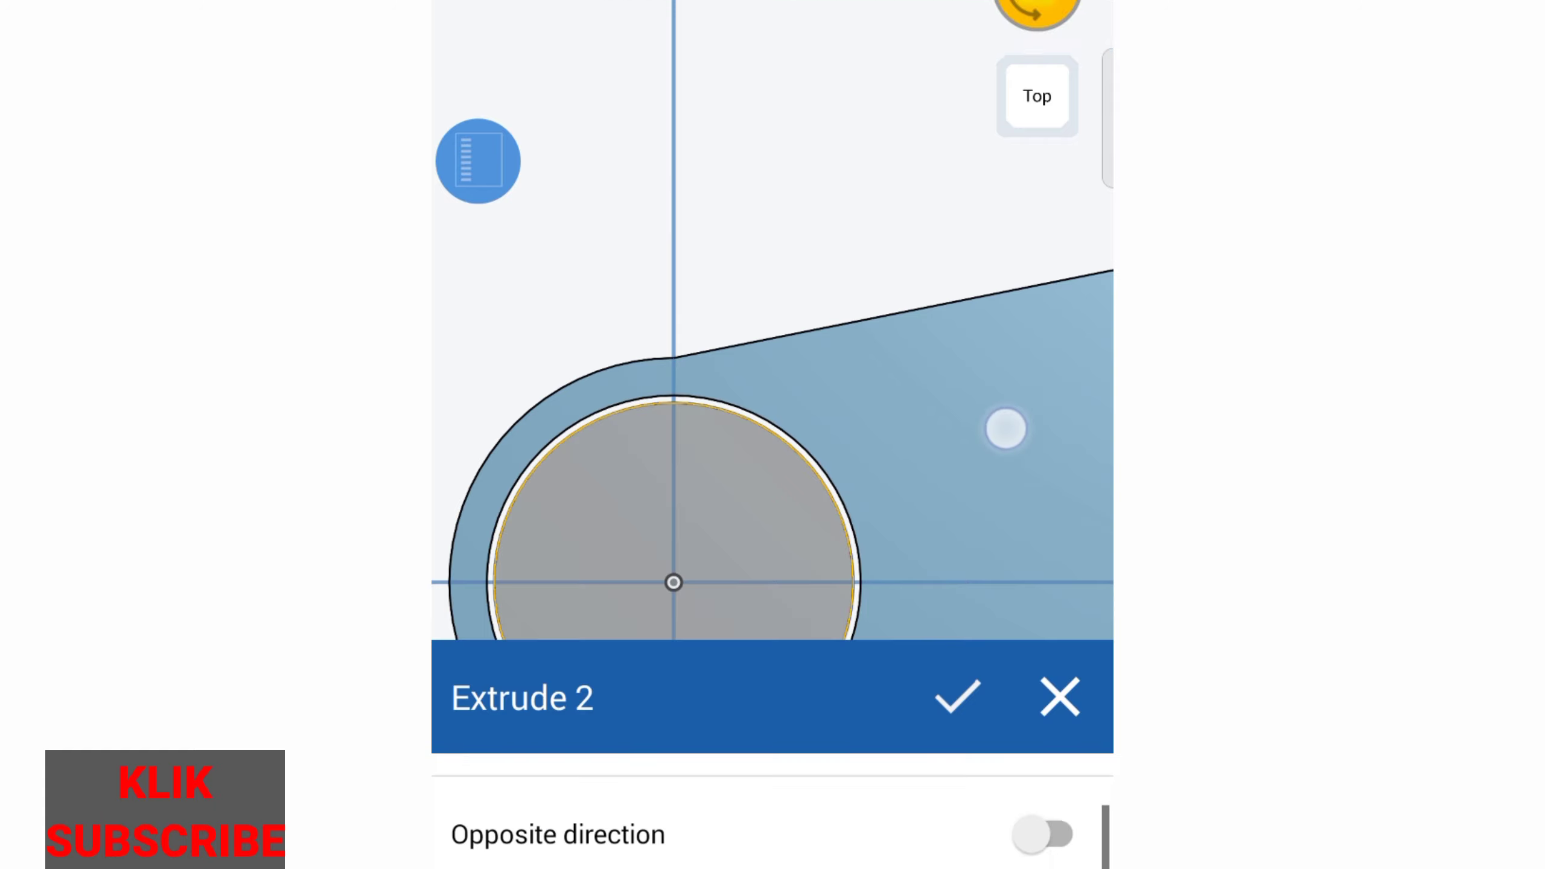
left_click(1007, 376)
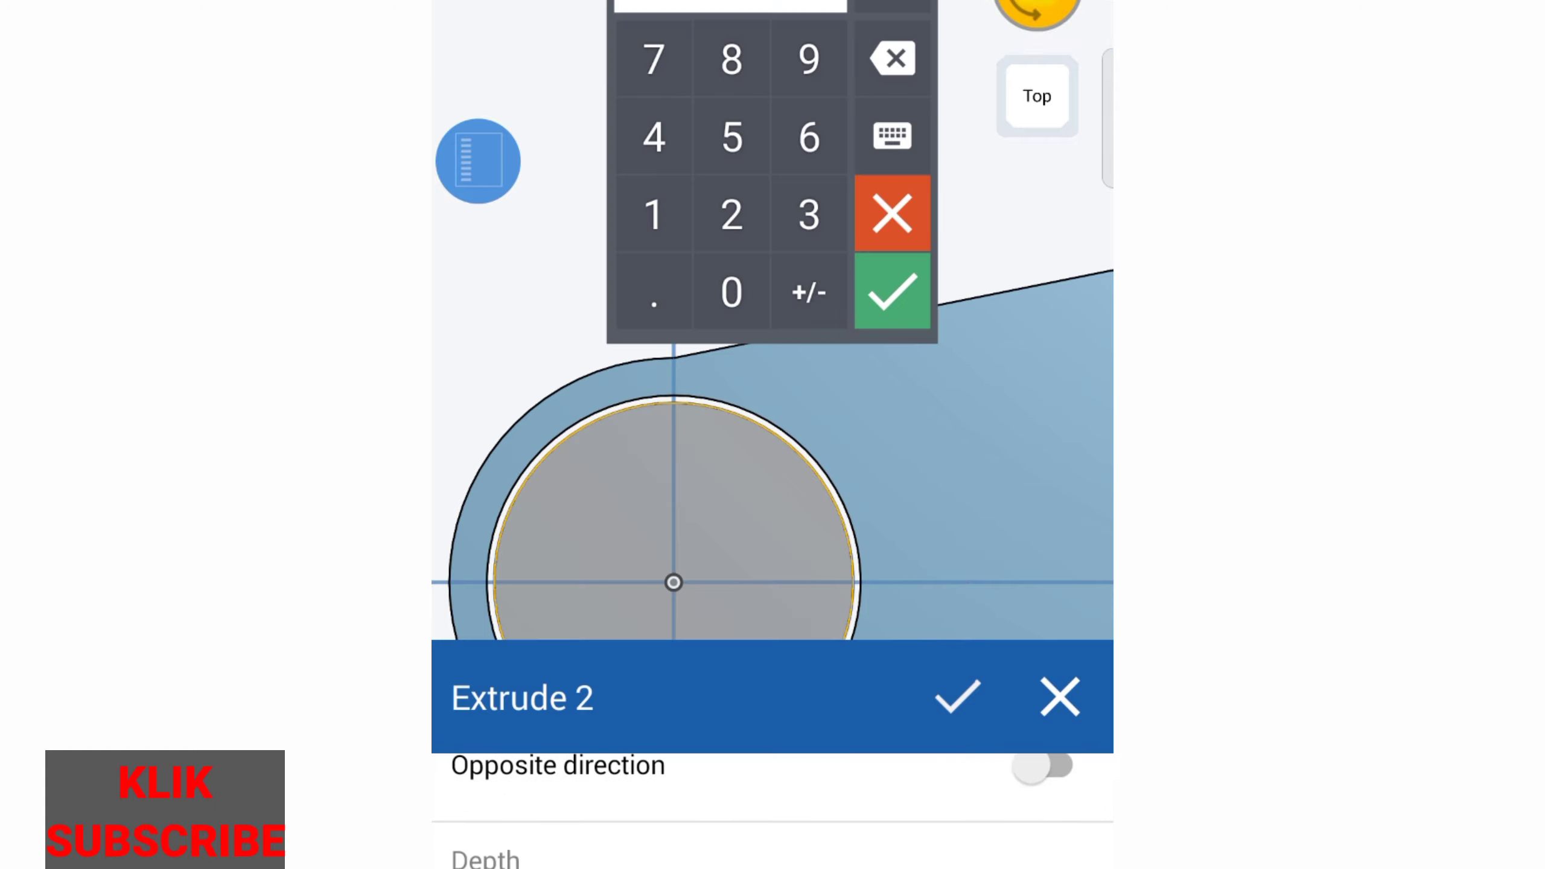
left_click(669, 119)
left_click(731, 283)
left_click(905, 301)
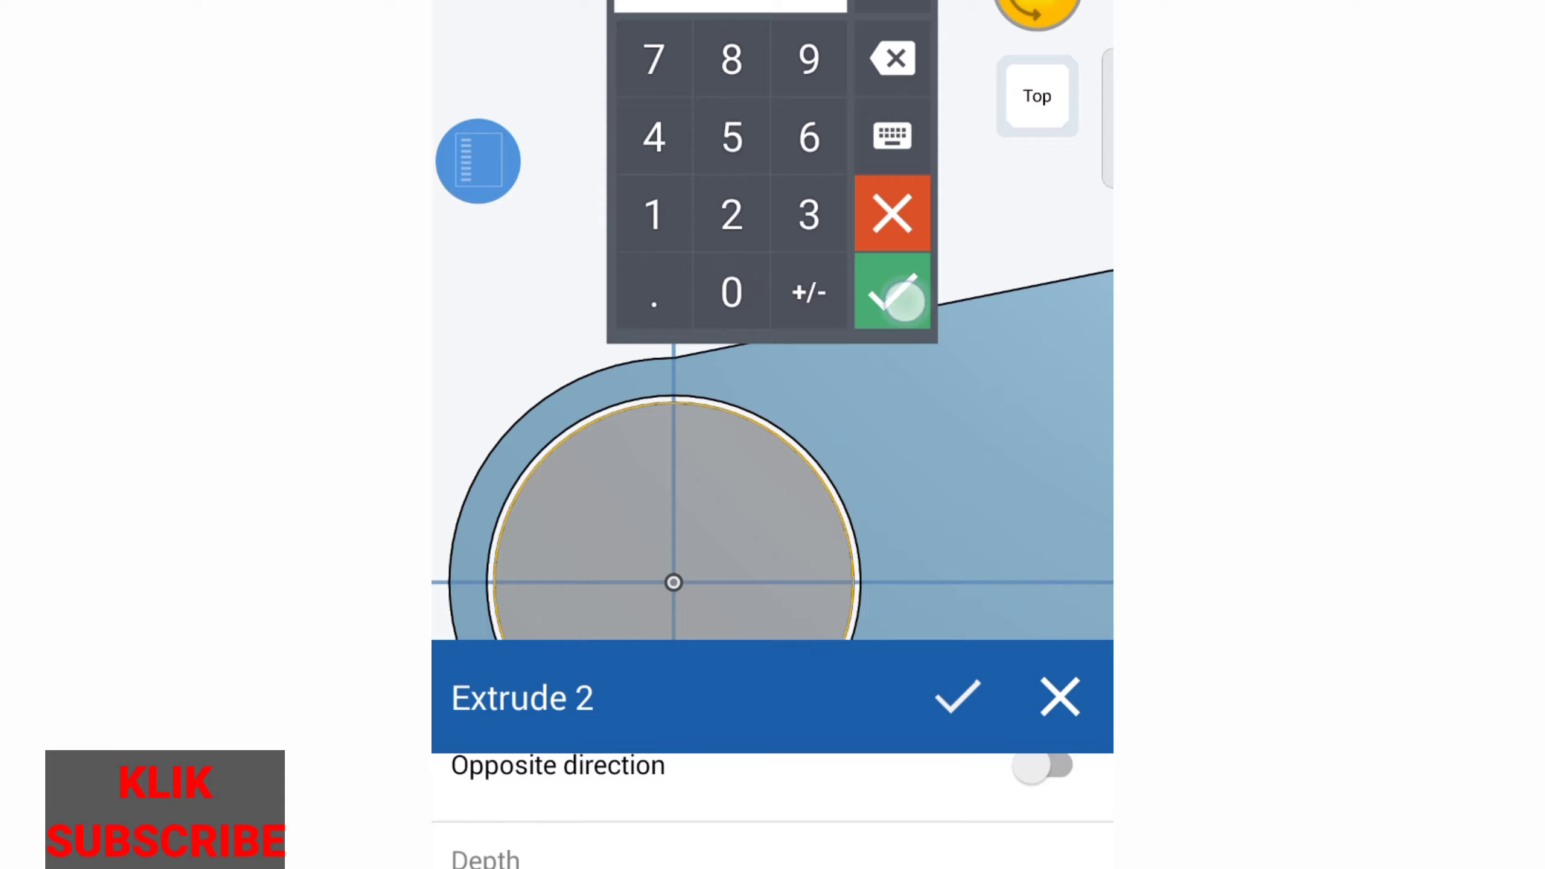
scroll(760, 306, "down", 3)
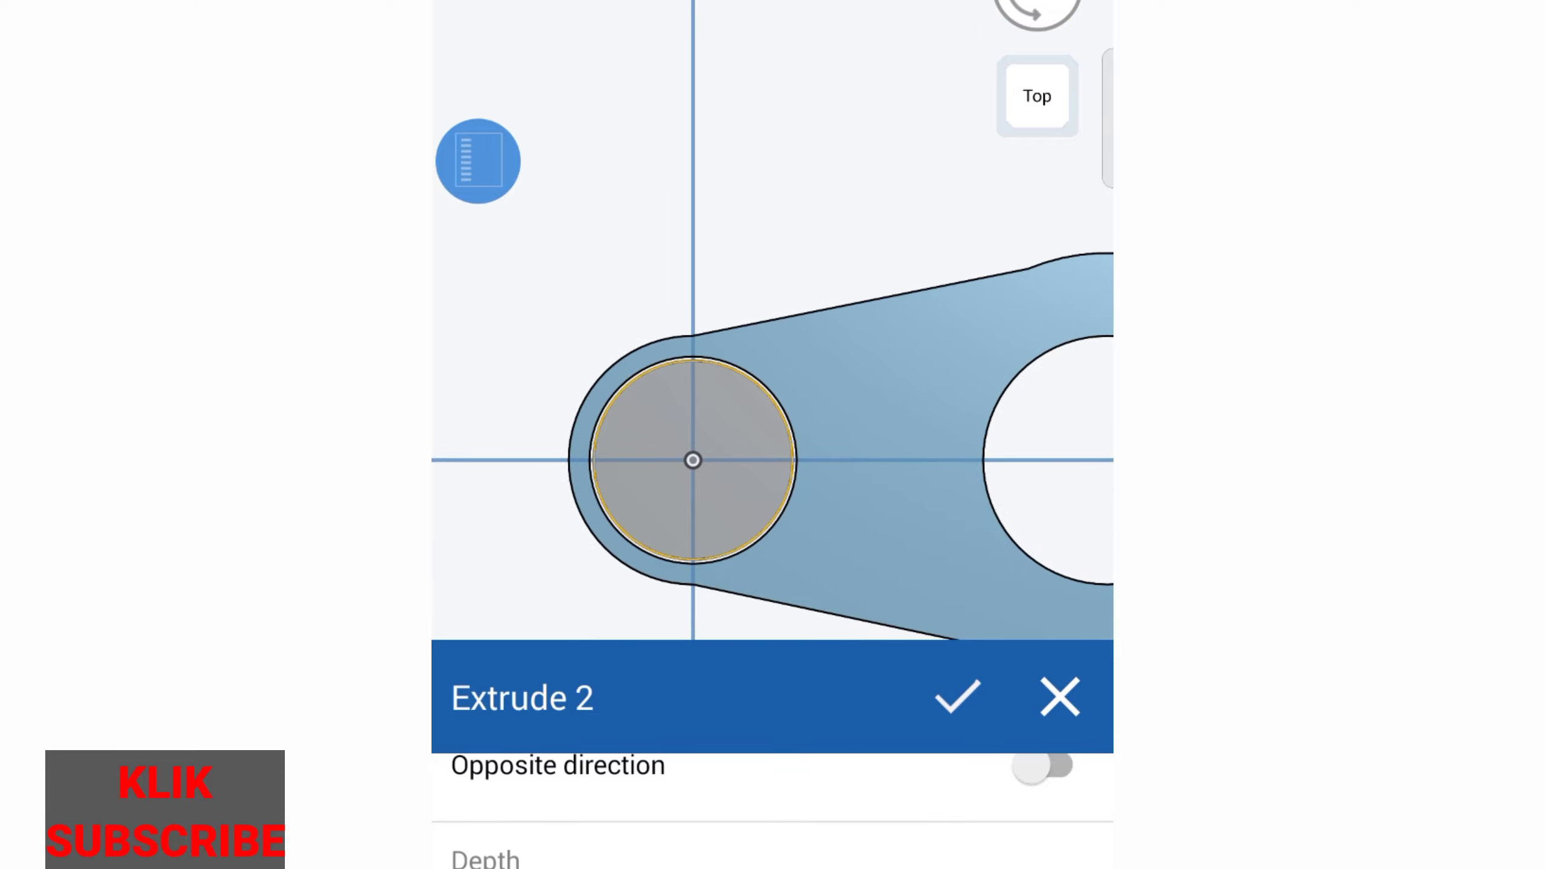
mouse_move(870, 243)
left_mouse_down()
mouse_move(897, 362)
mouse_move(824, 498)
mouse_move(831, 566)
left_mouse_up()
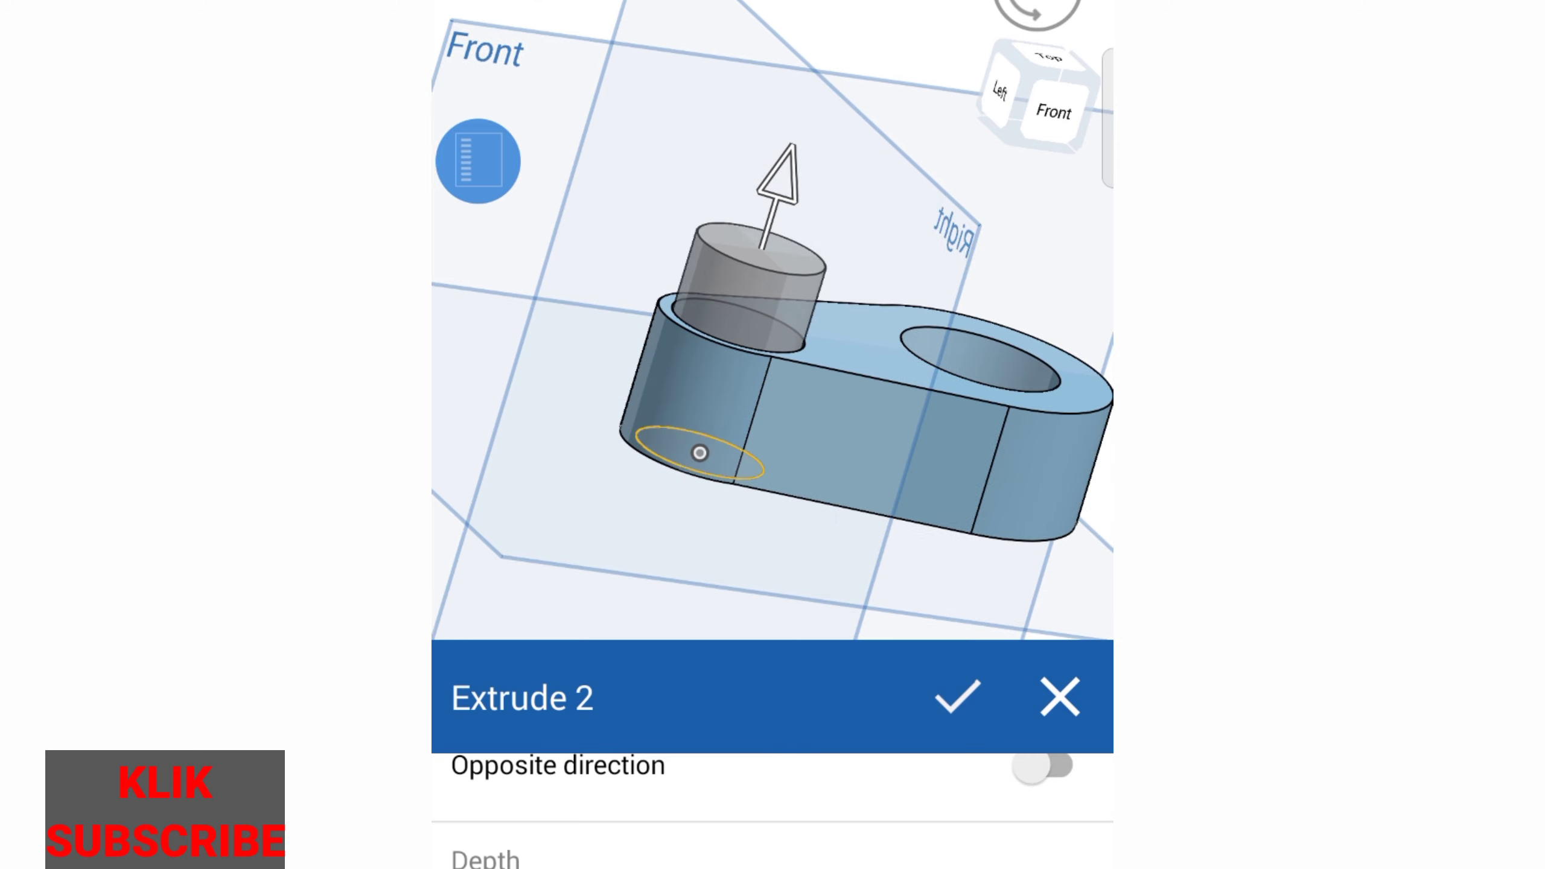
left_click_drag(825, 506, 776, 573)
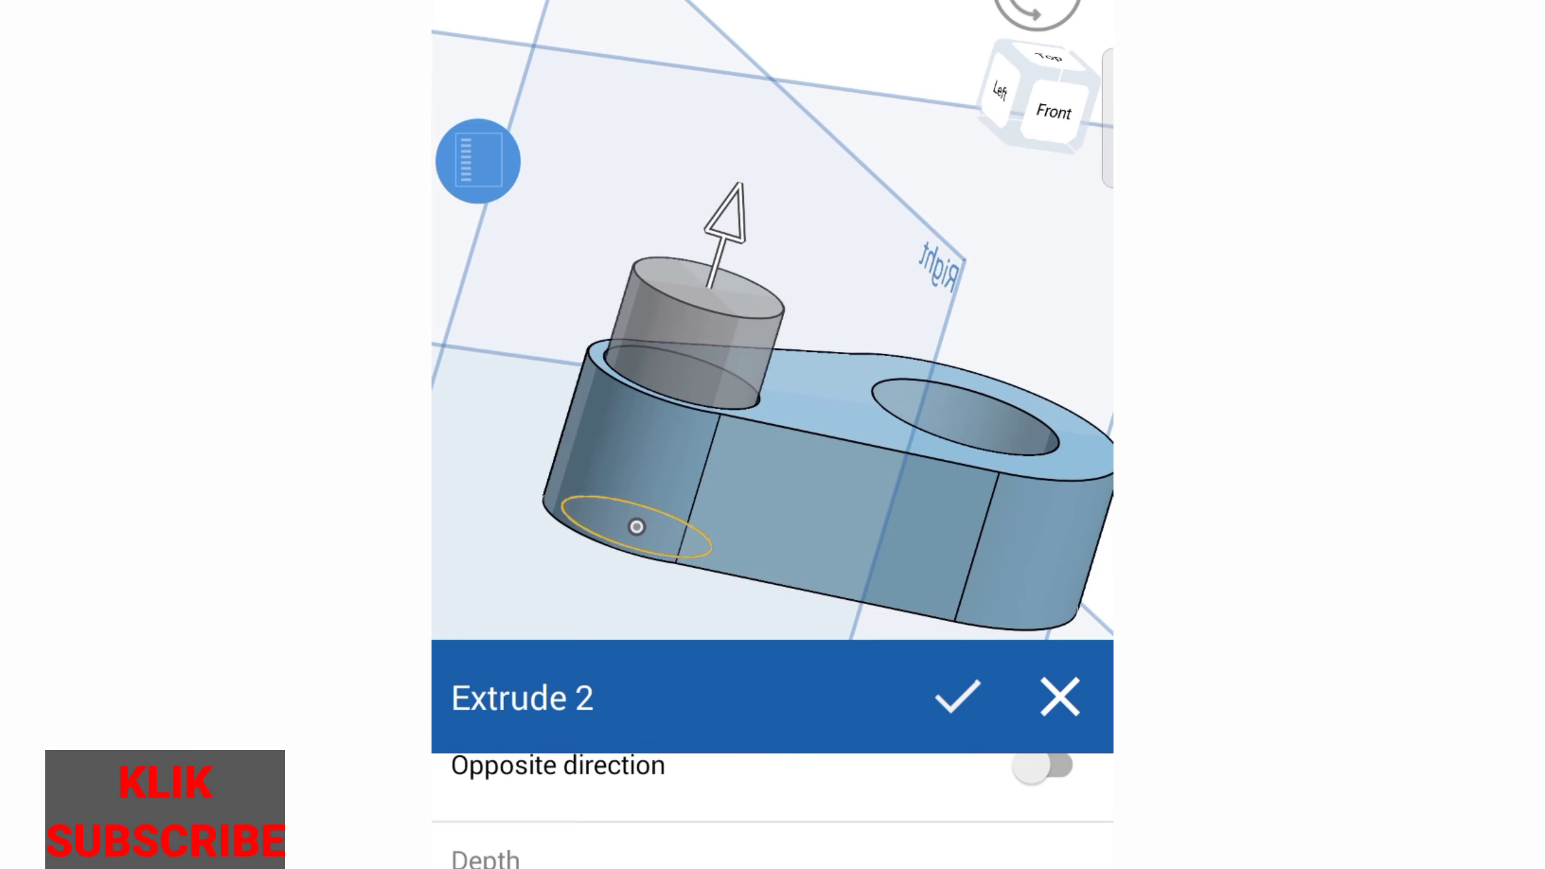
left_click_drag(579, 542, 583, 575)
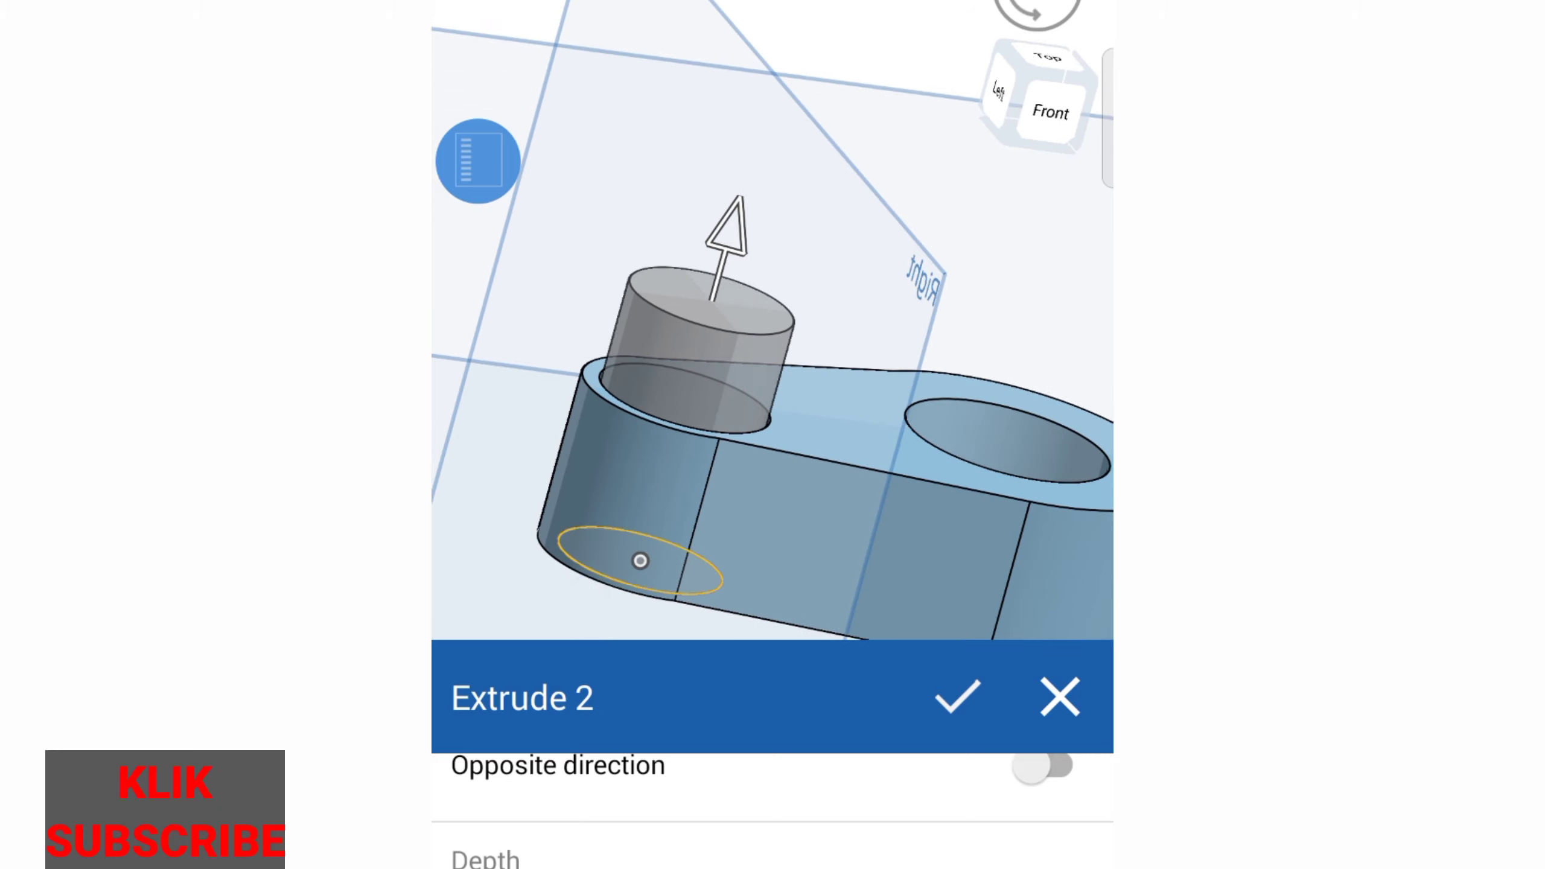
left_click(478, 161)
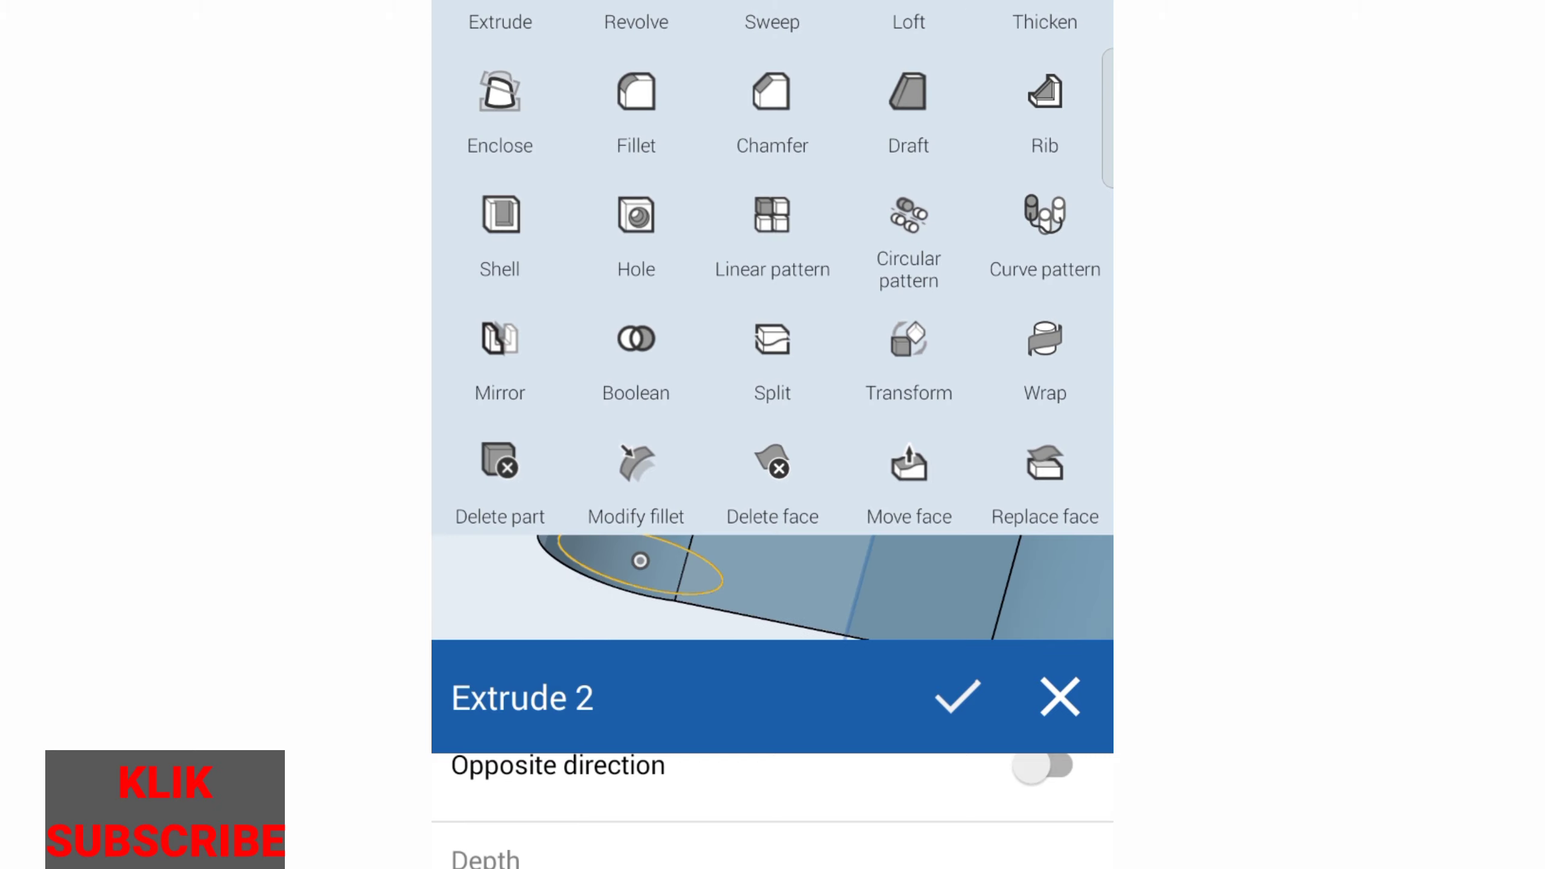
Step: Start a chamfer on the right hole's top edge with a 3 mm distance
left_click(771, 91)
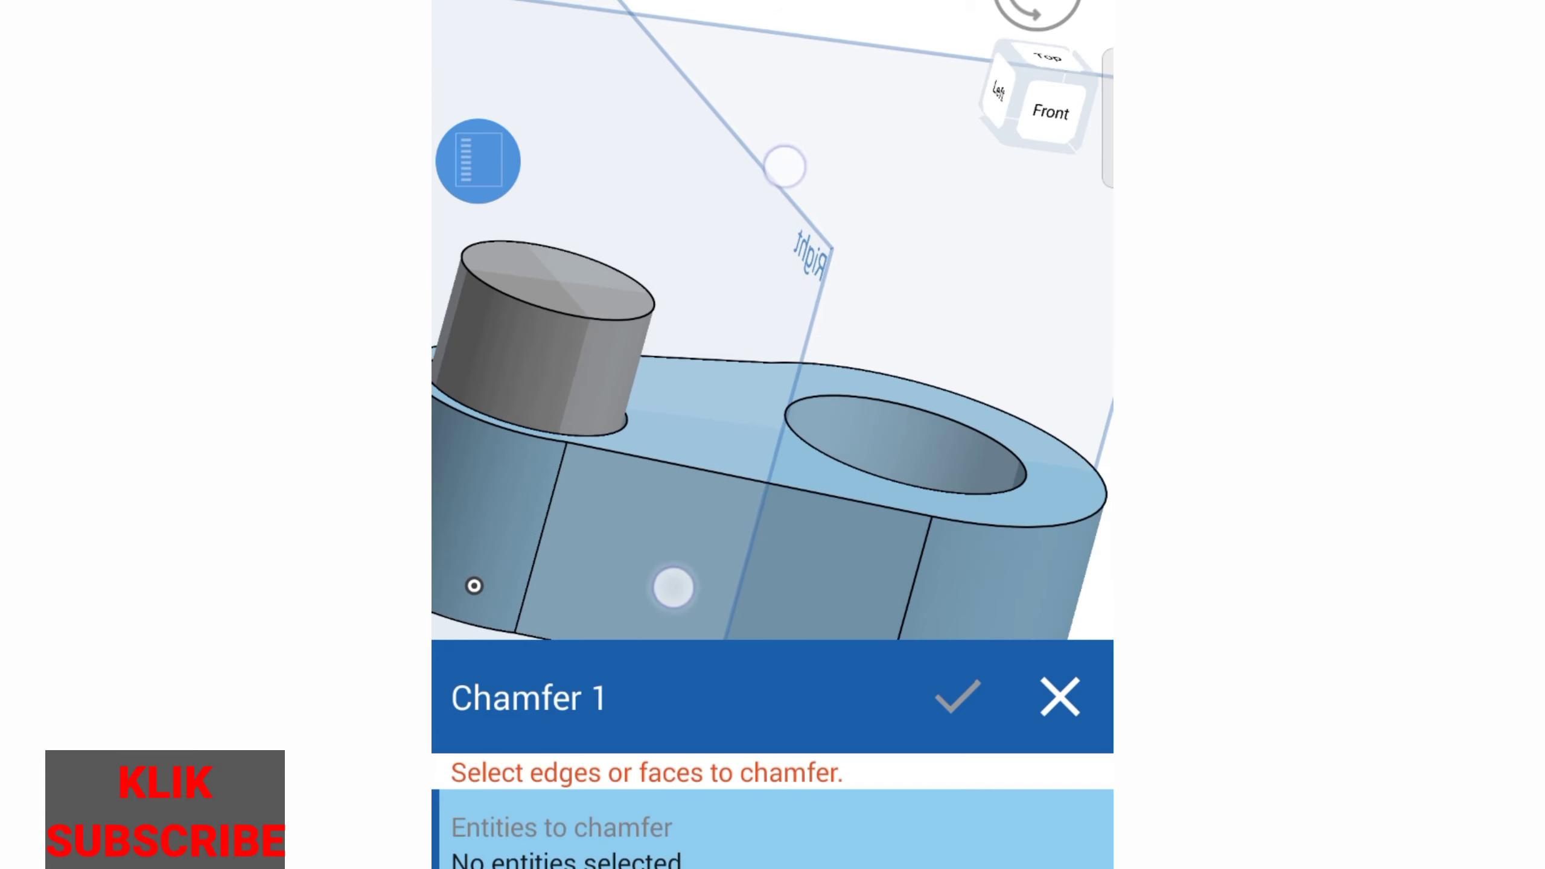
left_click(901, 429)
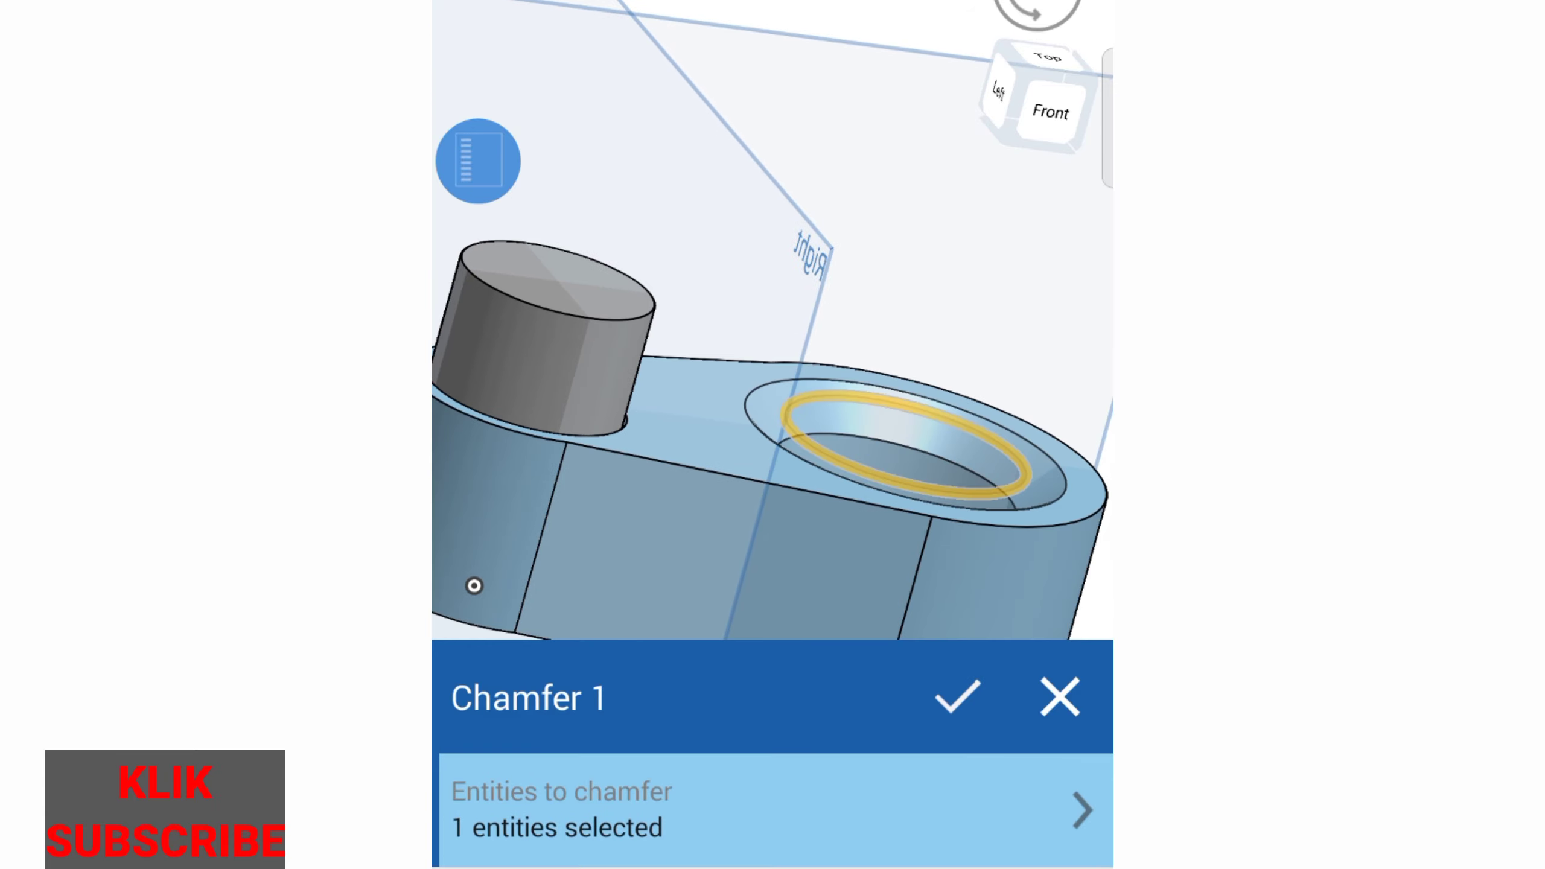
mouse_move(840, 550)
left_mouse_down()
mouse_move(804, 360)
mouse_move(851, 587)
mouse_move(838, 586)
left_mouse_up()
left_click_drag(1000, 816, 994, 670)
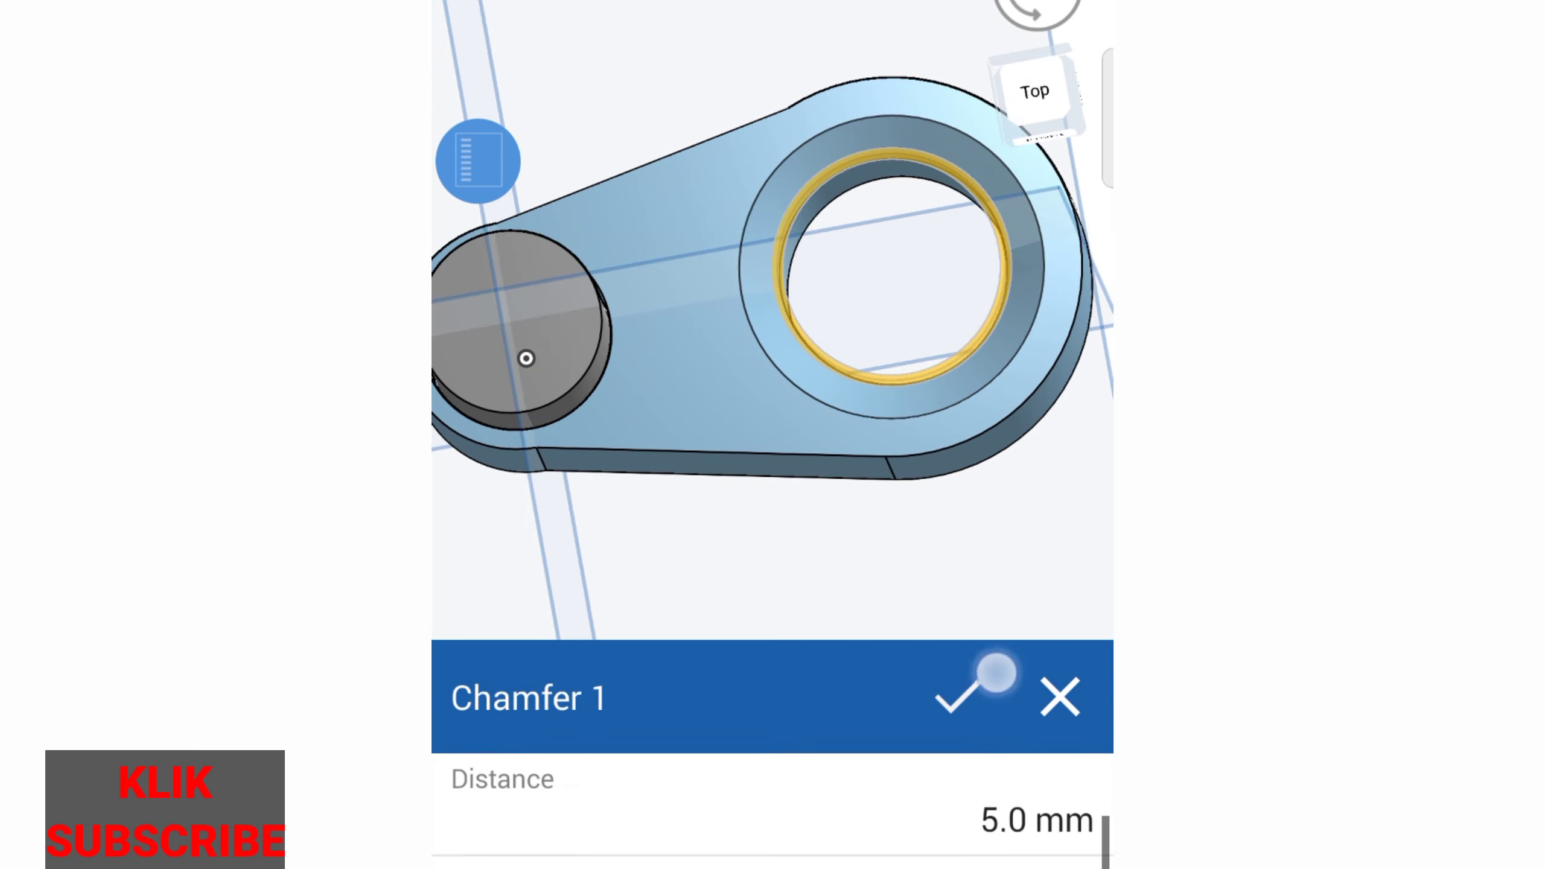
left_click(999, 814)
left_click(805, 195)
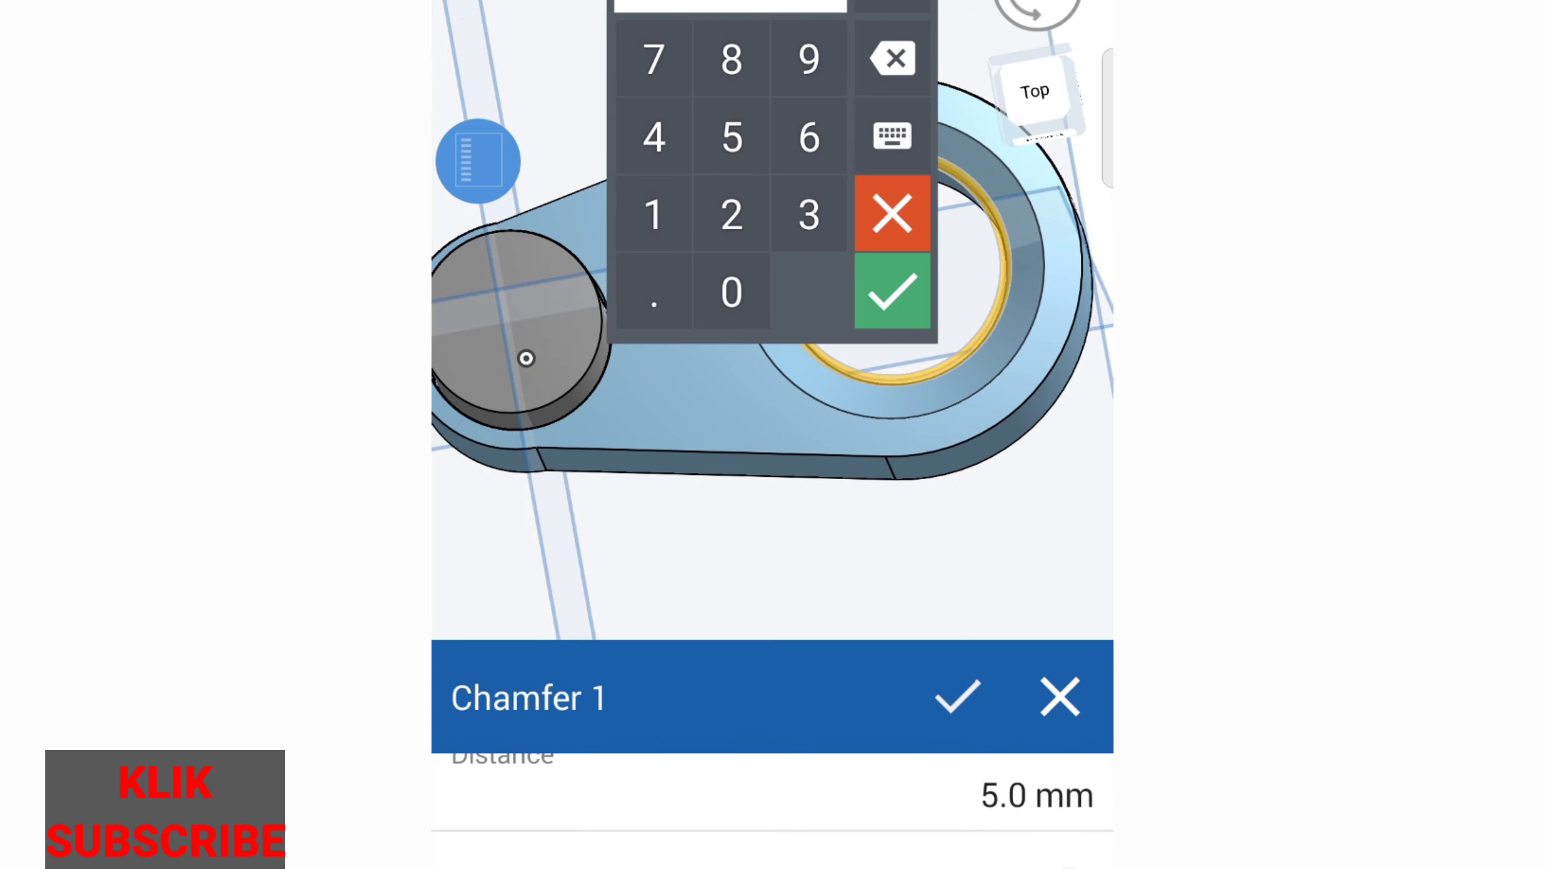
left_click(893, 291)
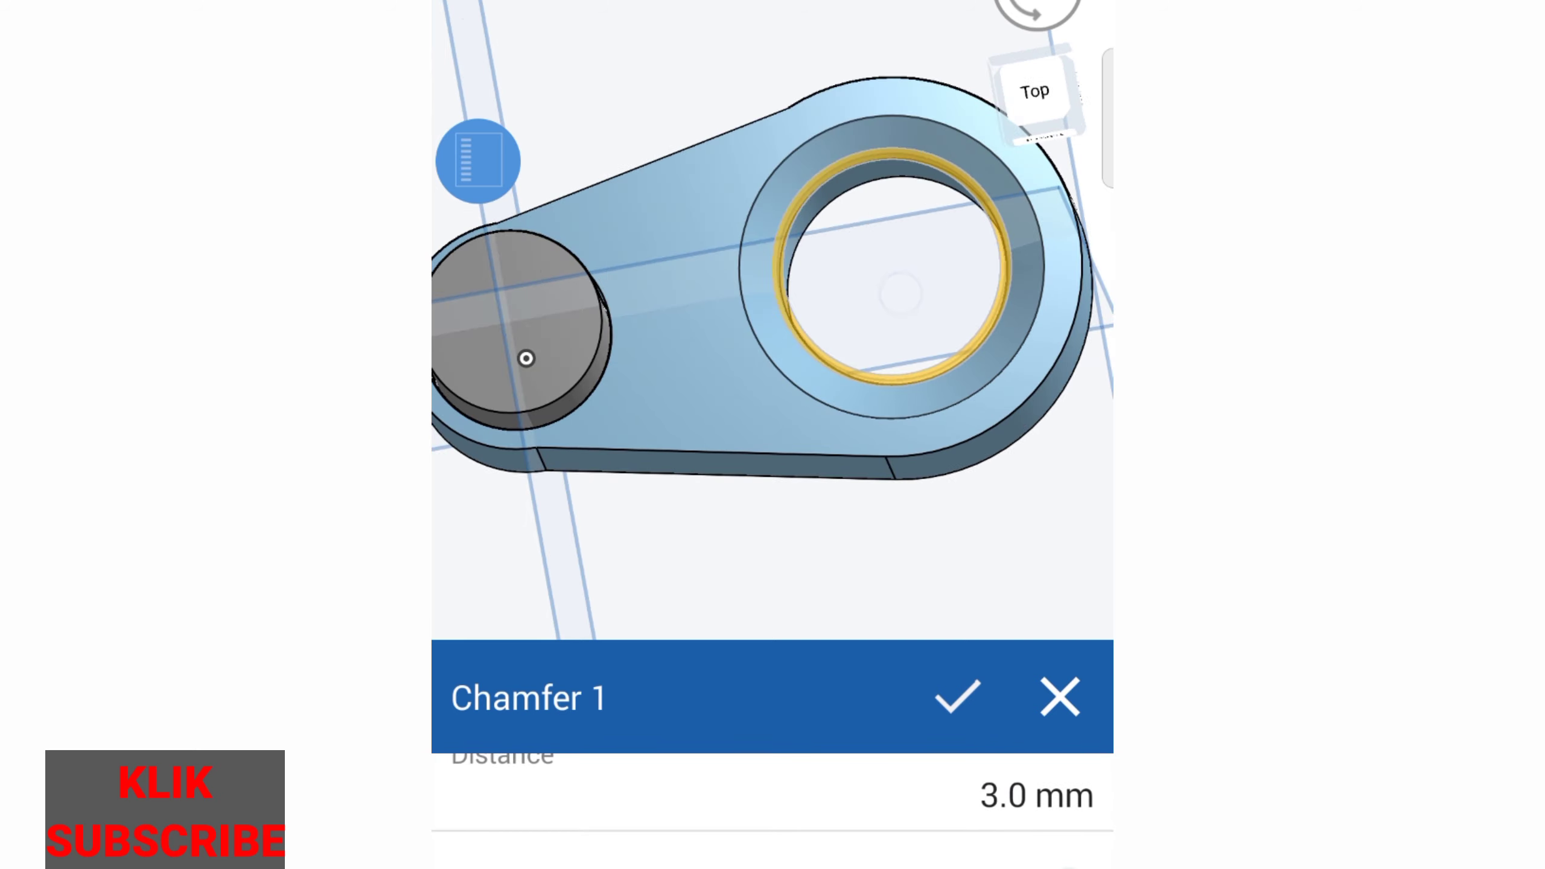
Step: Zoom in on the hole and pick its edge for the chamfer
mouse_move(909, 484)
left_mouse_down()
mouse_move(942, 207)
mouse_move(818, 279)
left_mouse_up()
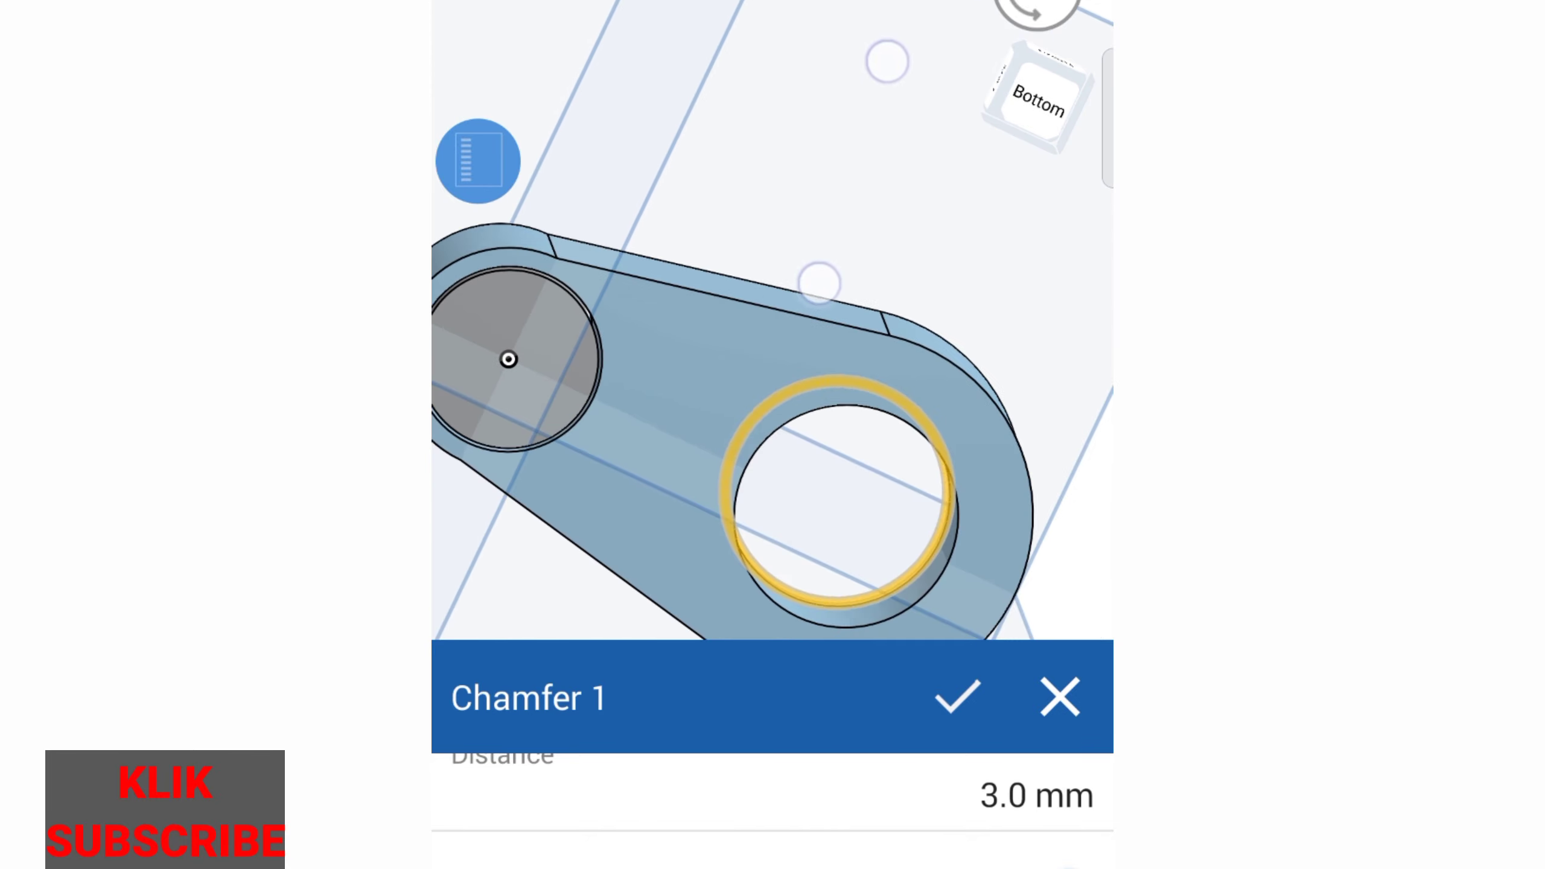
scroll(733, 383, "up", 3)
mouse_move(780, 229)
left_mouse_down()
mouse_move(859, 107)
mouse_move(876, 397)
mouse_move(788, 346)
left_mouse_up()
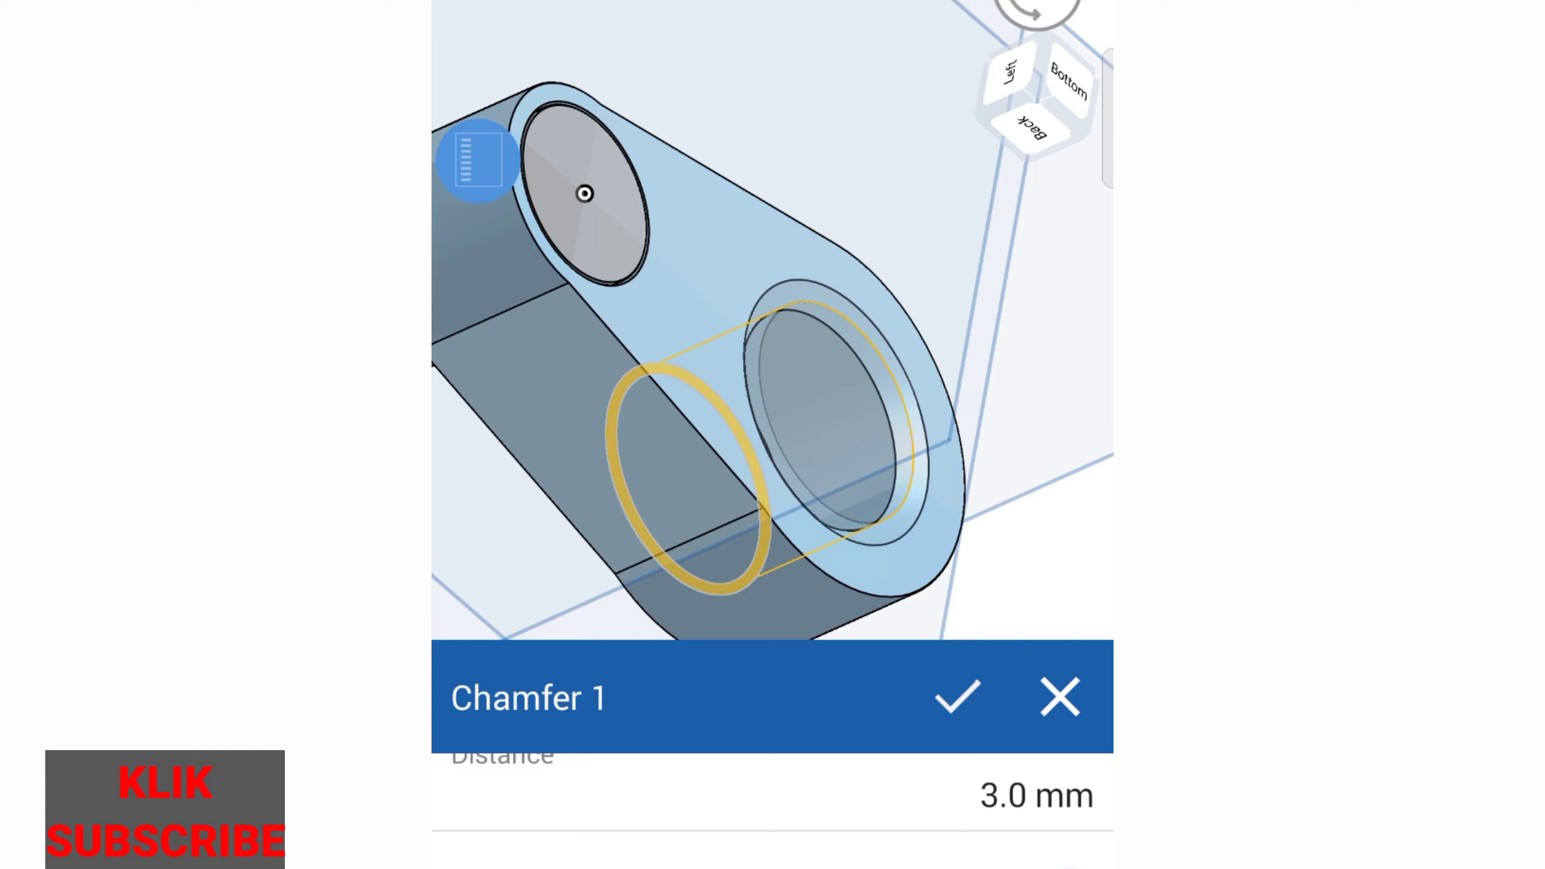
left_click_drag(696, 449, 949, 466)
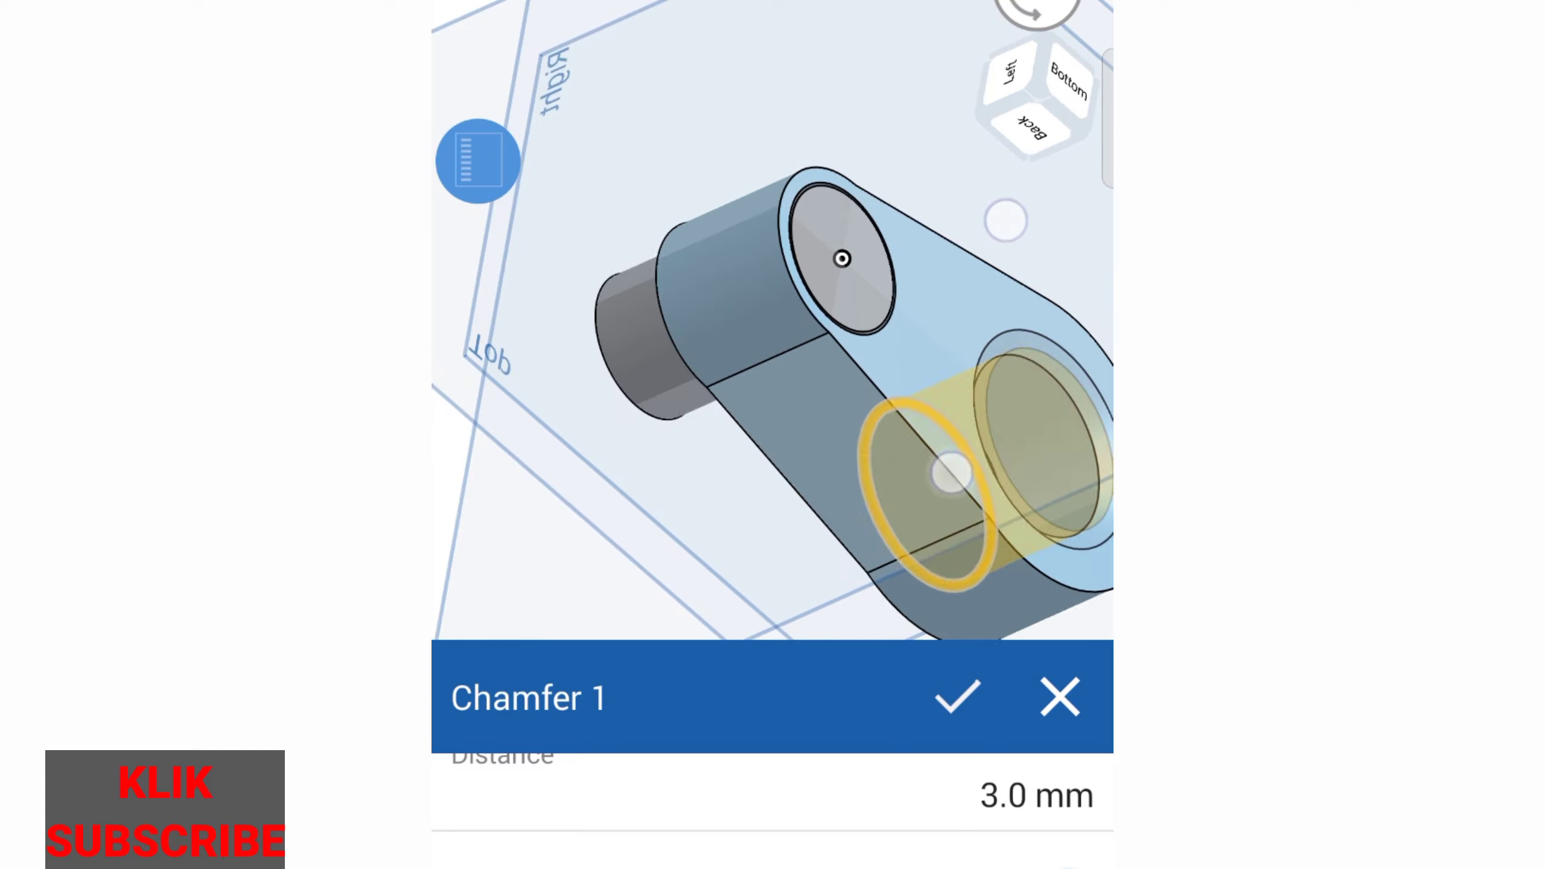
scroll(862, 594, "up", 5)
scroll(871, 371, "up", 3)
scroll(872, 372, "up", 2)
scroll(872, 332, "up", 3)
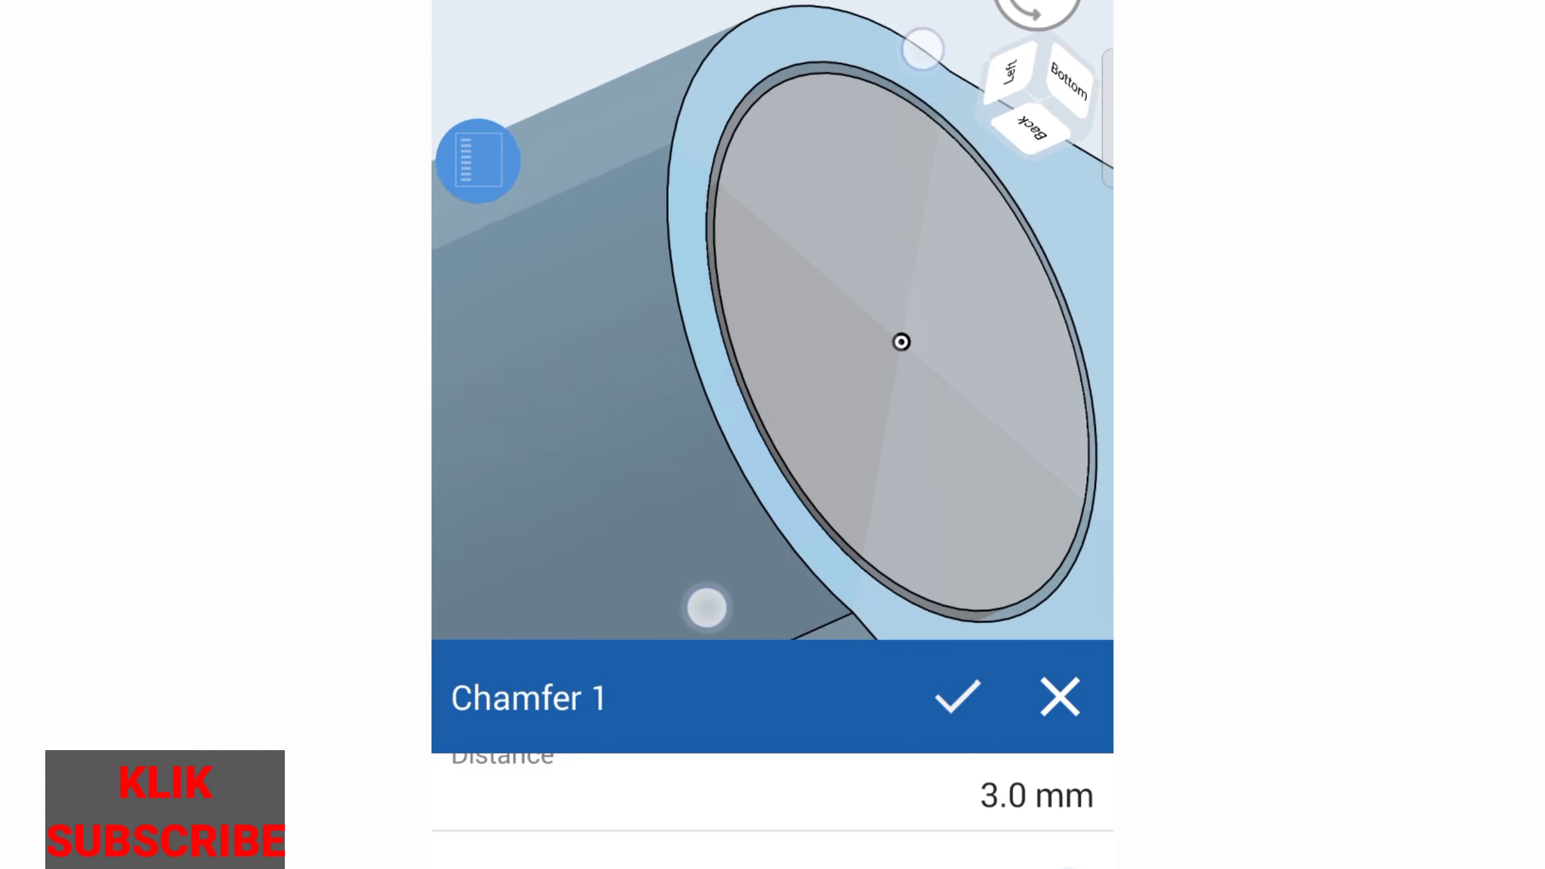
scroll(815, 326, "up", 3)
scroll(711, 317, "up", 2)
left_click(669, 459)
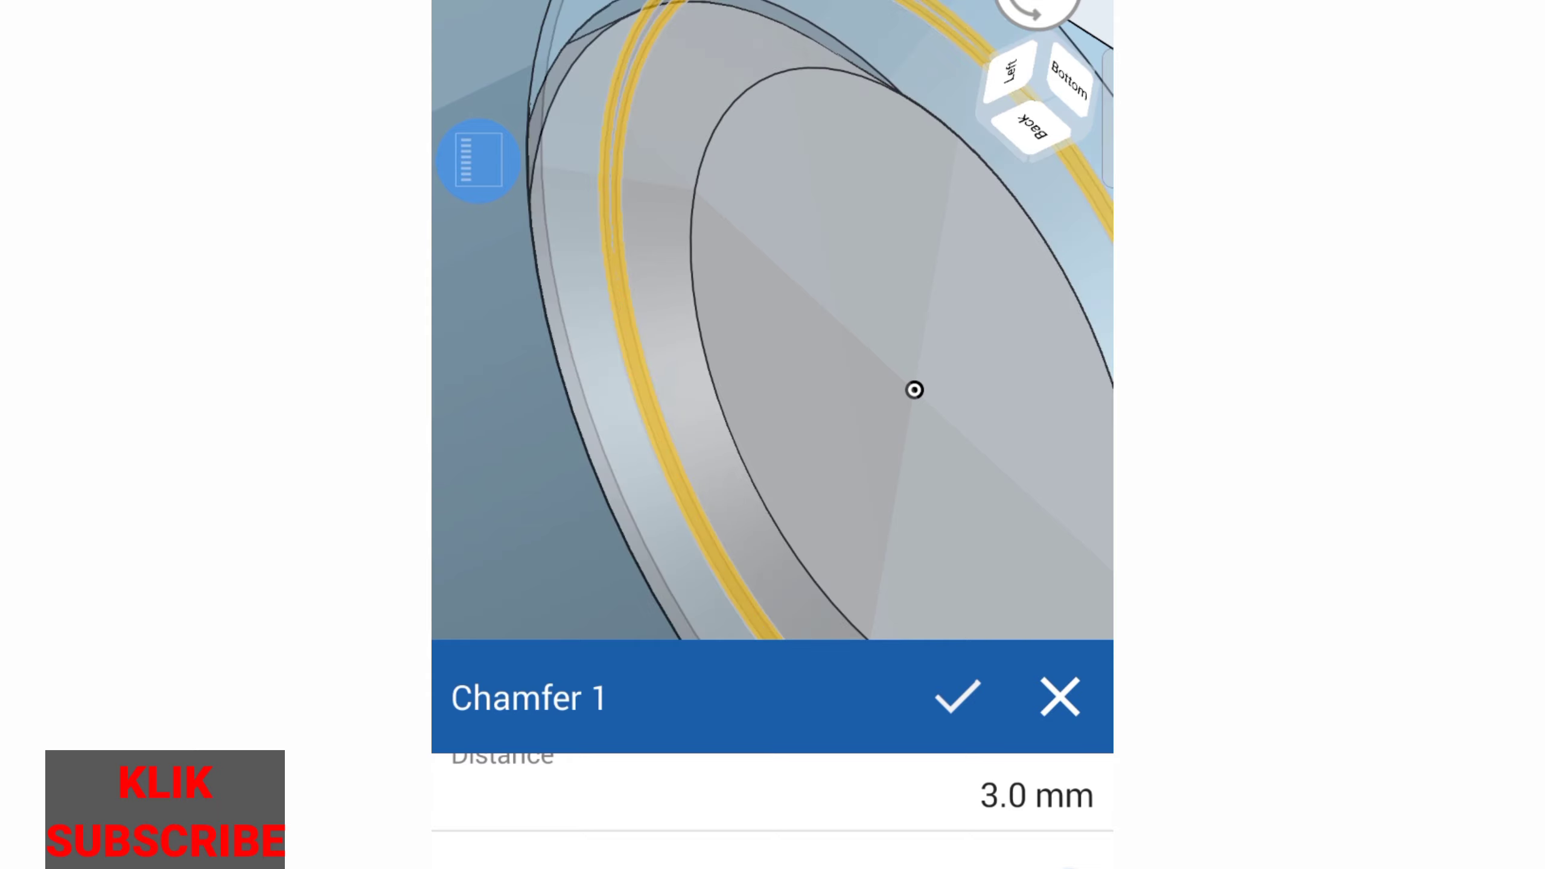
Step: Change the chamfer distance to 2.0 mm
left_click(1003, 798)
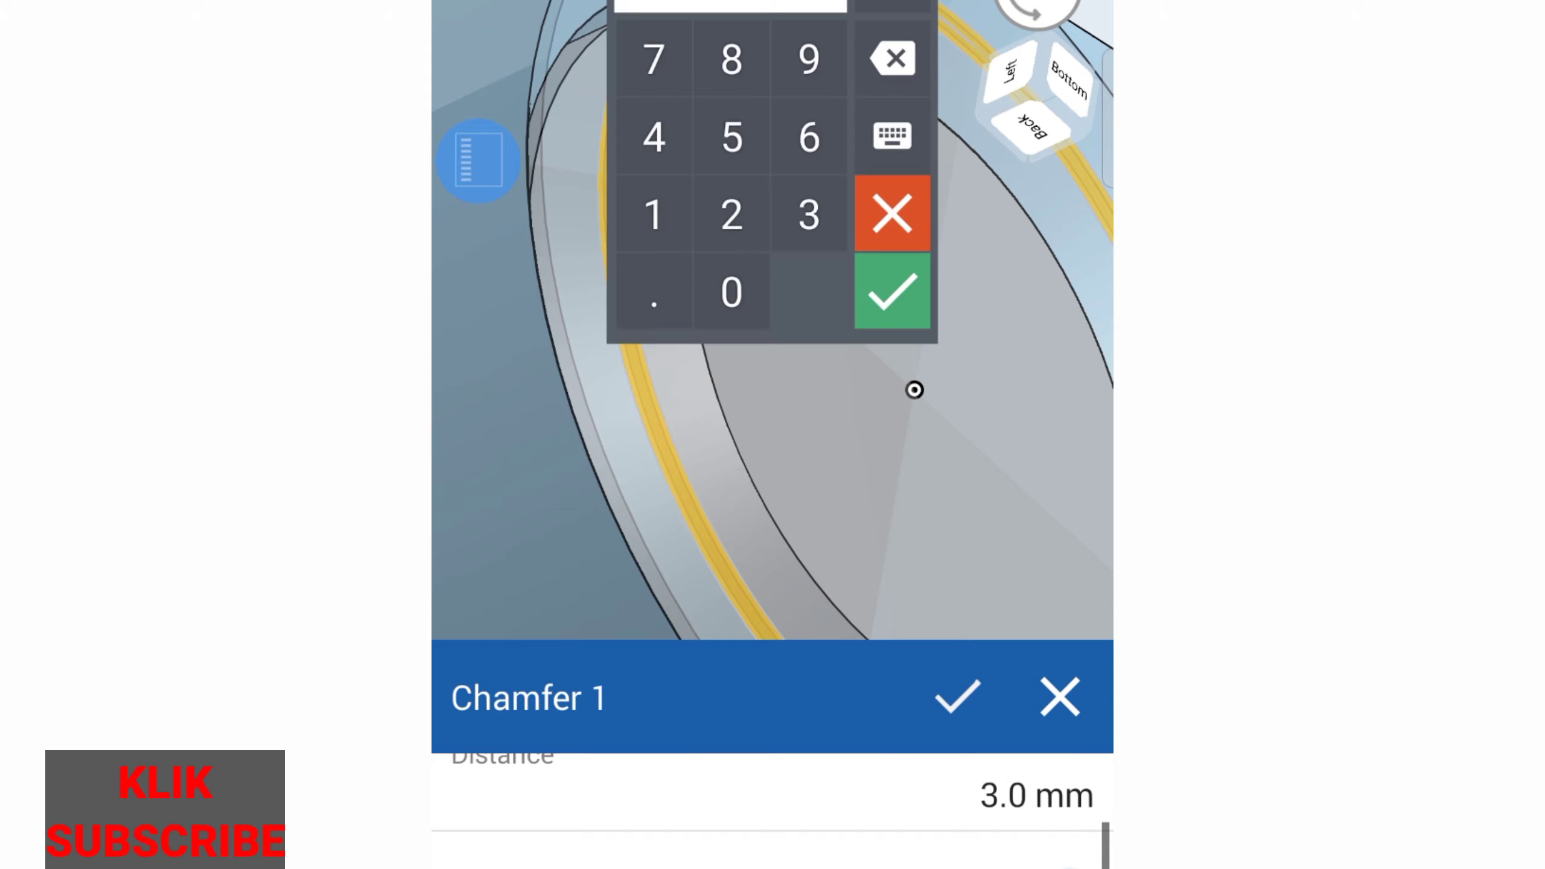
left_click(749, 211)
left_click(893, 291)
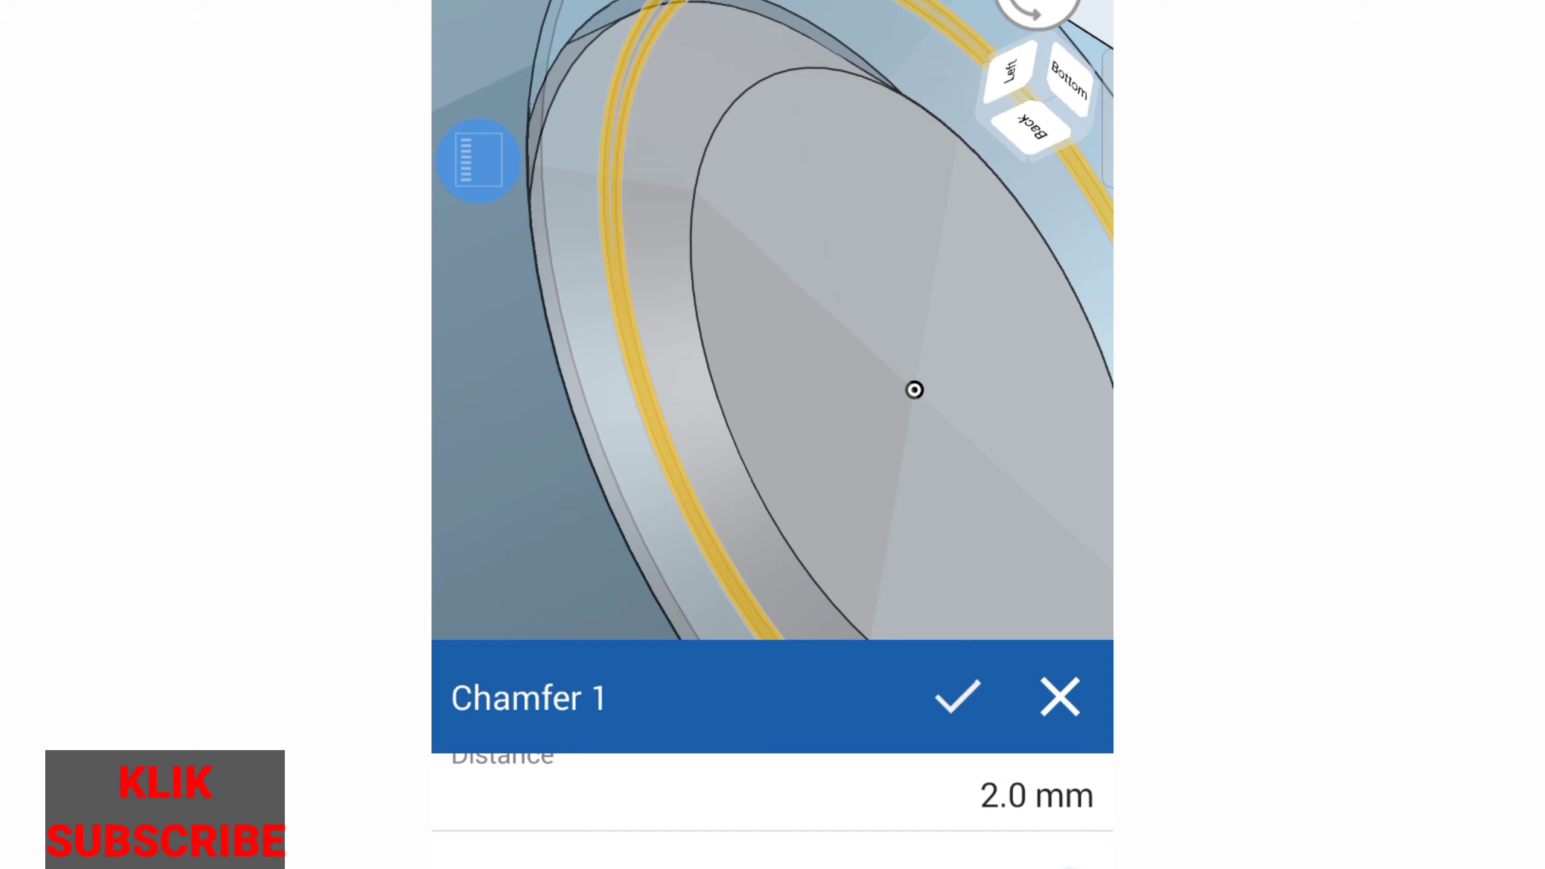
scroll(886, 380, "down", 5)
left_click_drag(803, 441, 1030, 449)
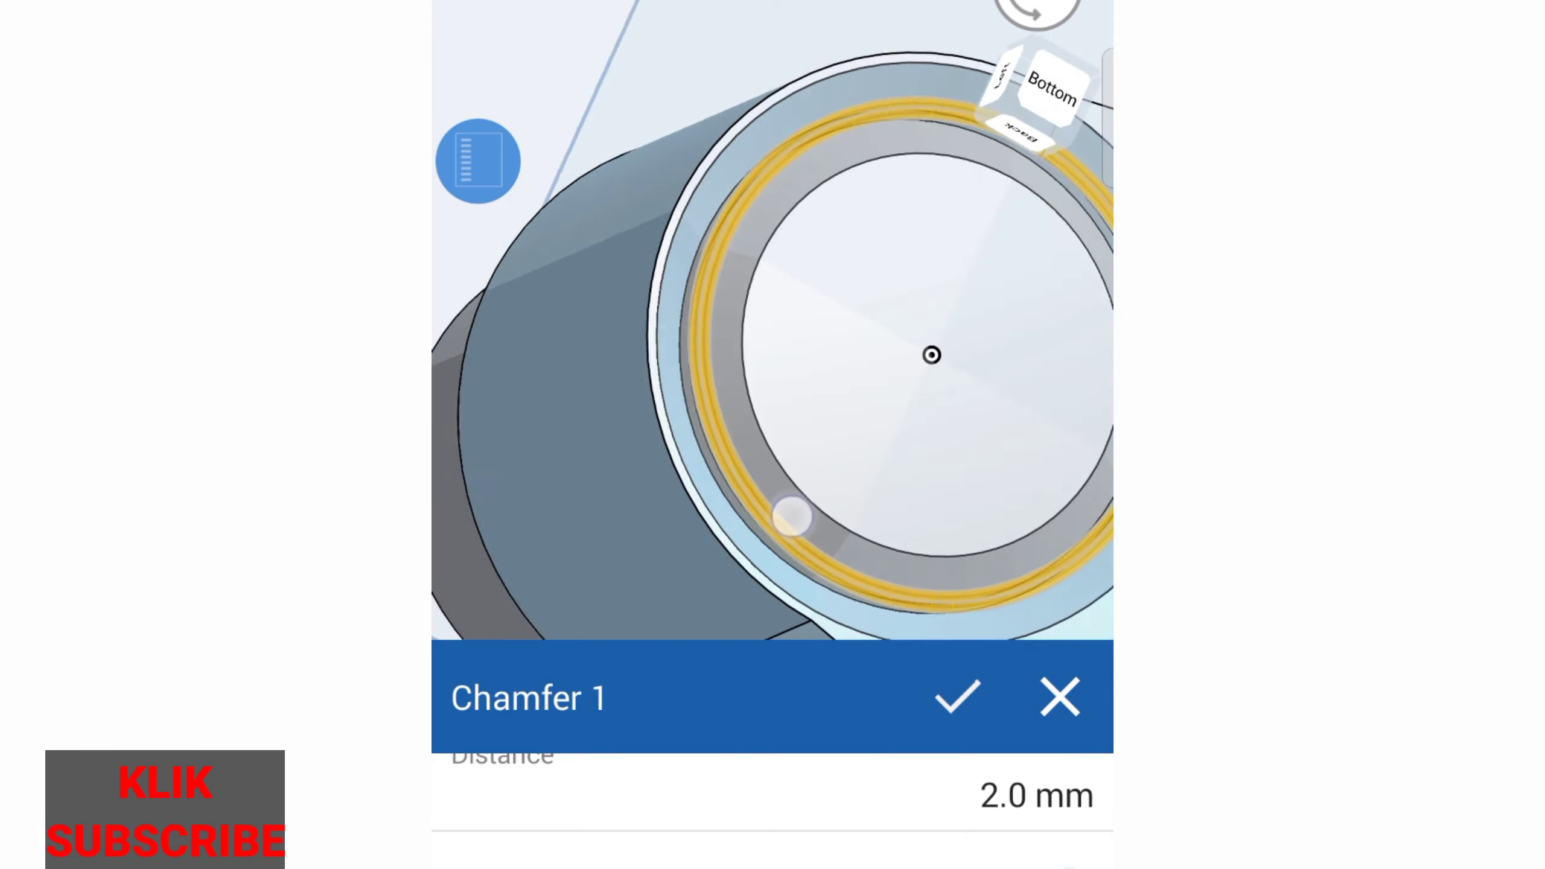
scroll(772, 365, "down", 5)
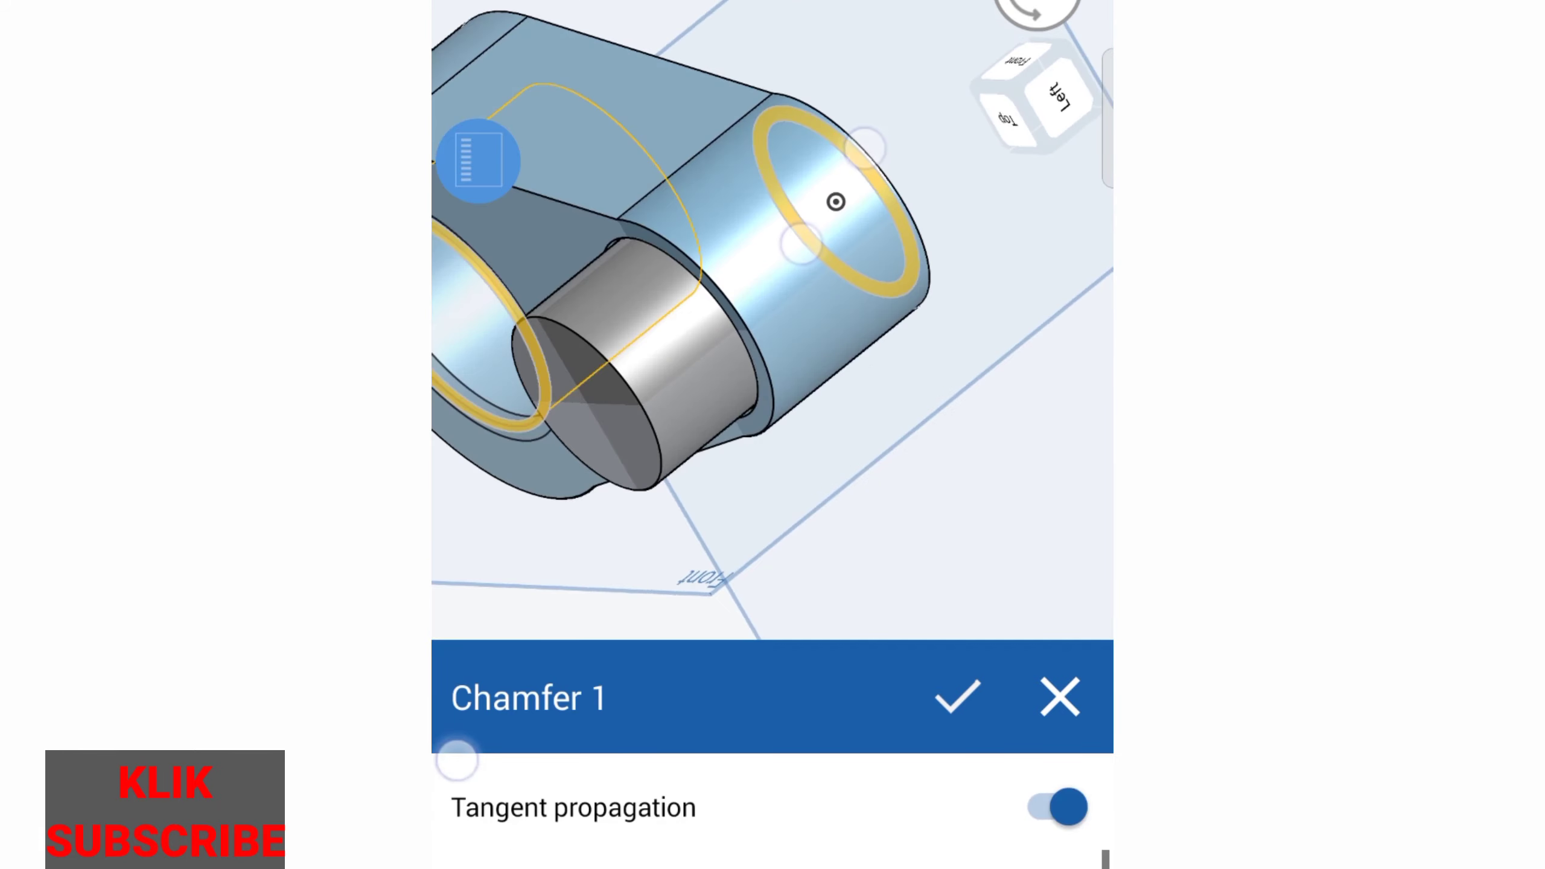
Step: Add the other hole's edge to the chamfer and check both edges
left_click(601, 368)
scroll(769, 365, "up", 3)
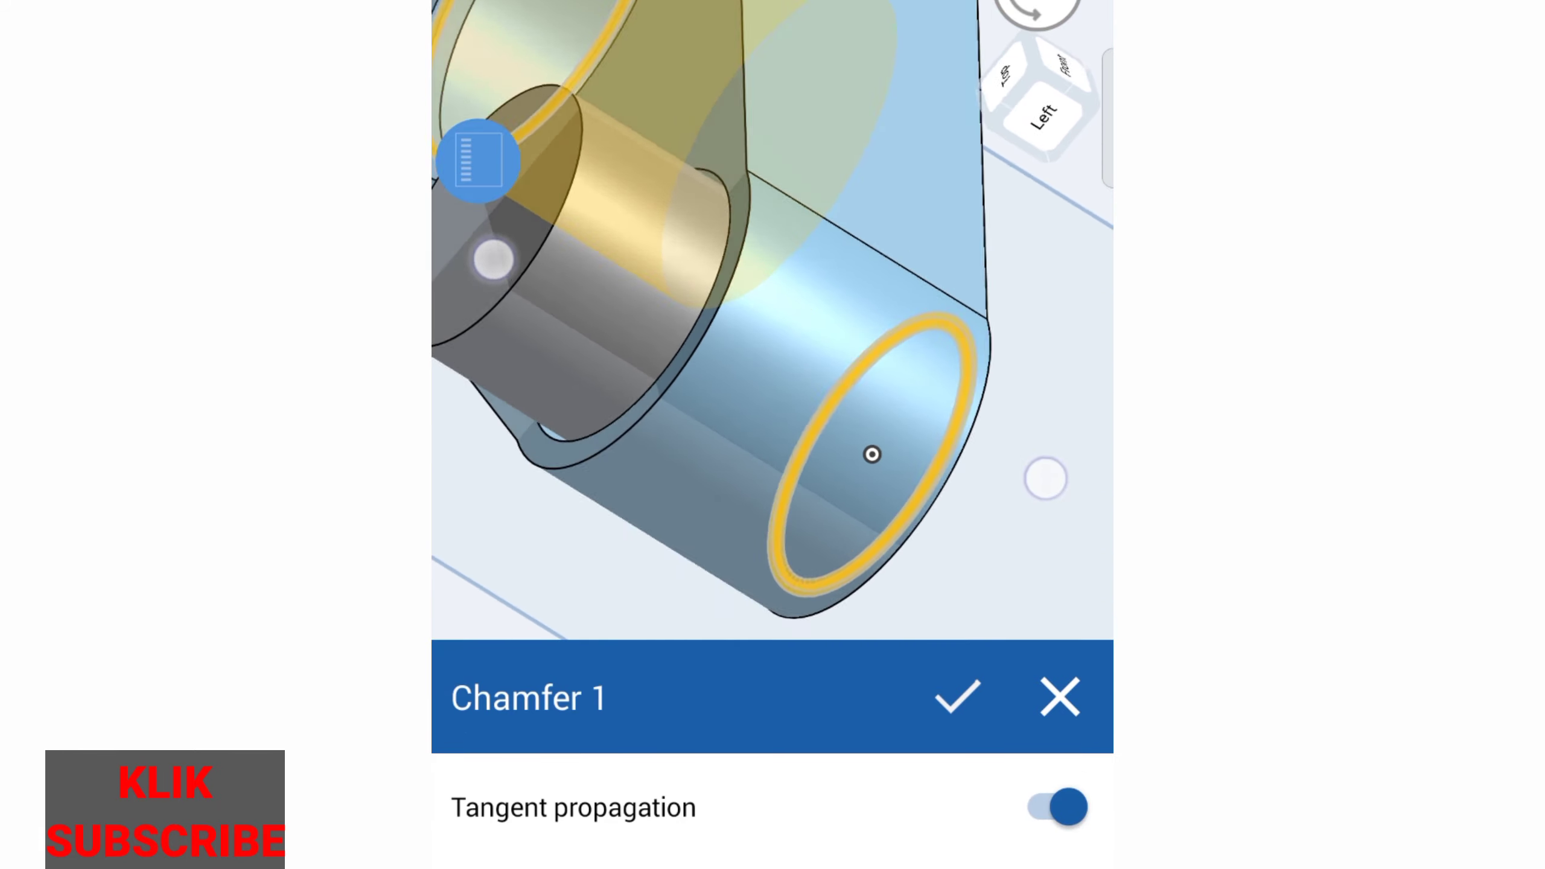
scroll(777, 380, "up", 3)
scroll(773, 393, "up", 3)
scroll(772, 366, "up", 3)
mouse_move(882, 443)
left_mouse_down()
mouse_move(965, 473)
mouse_move(831, 465)
mouse_move(858, 444)
mouse_move(704, 421)
left_mouse_up()
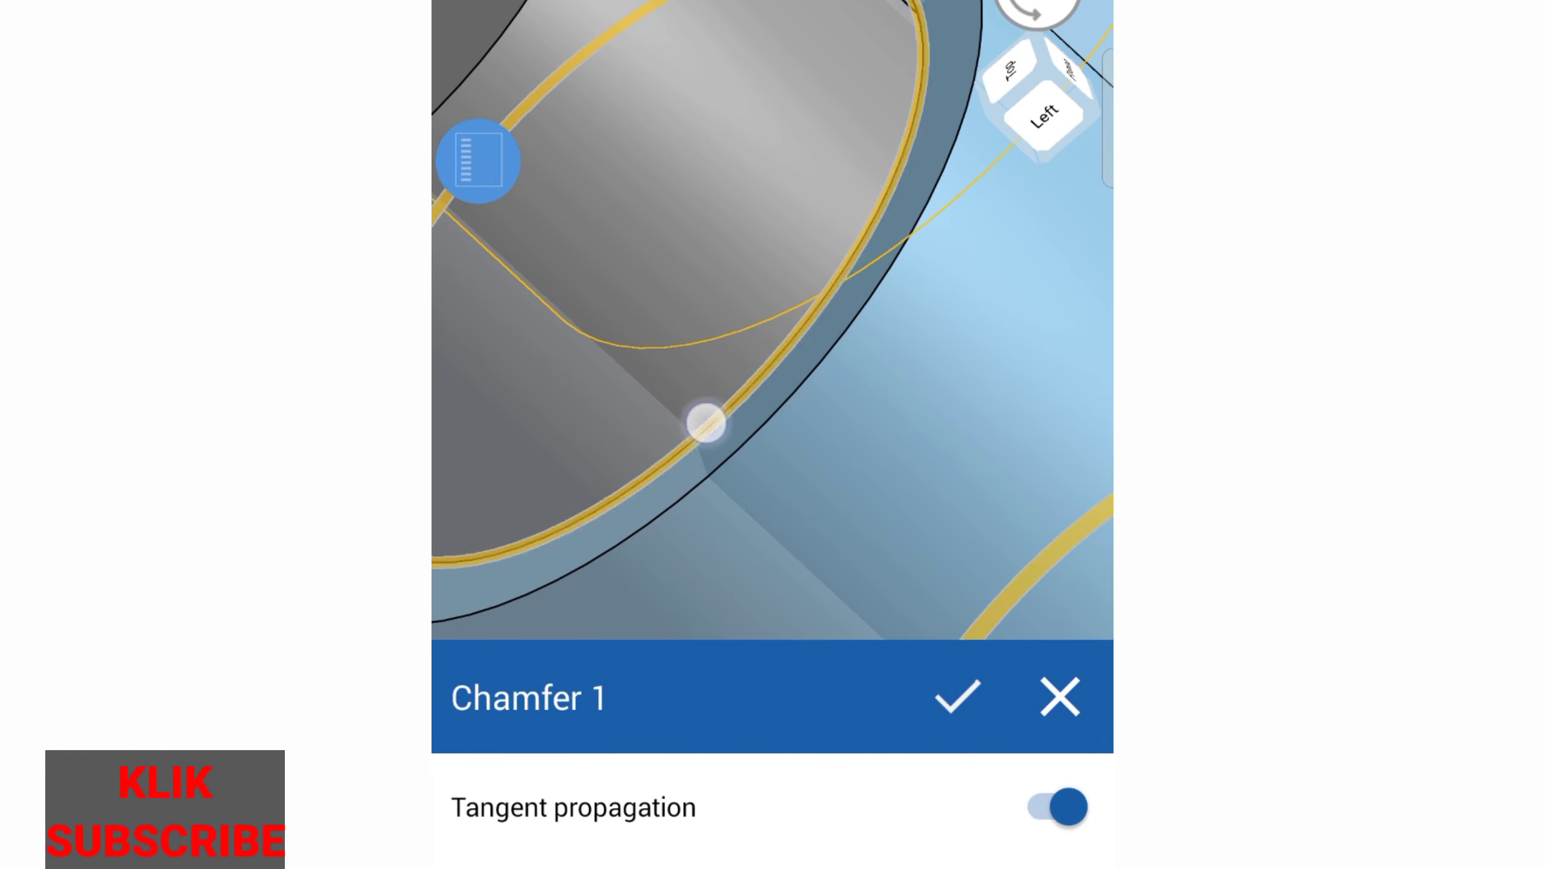
scroll(895, 347, "up", 3)
scroll(947, 385, "down", 2)
scroll(948, 385, "down", 2)
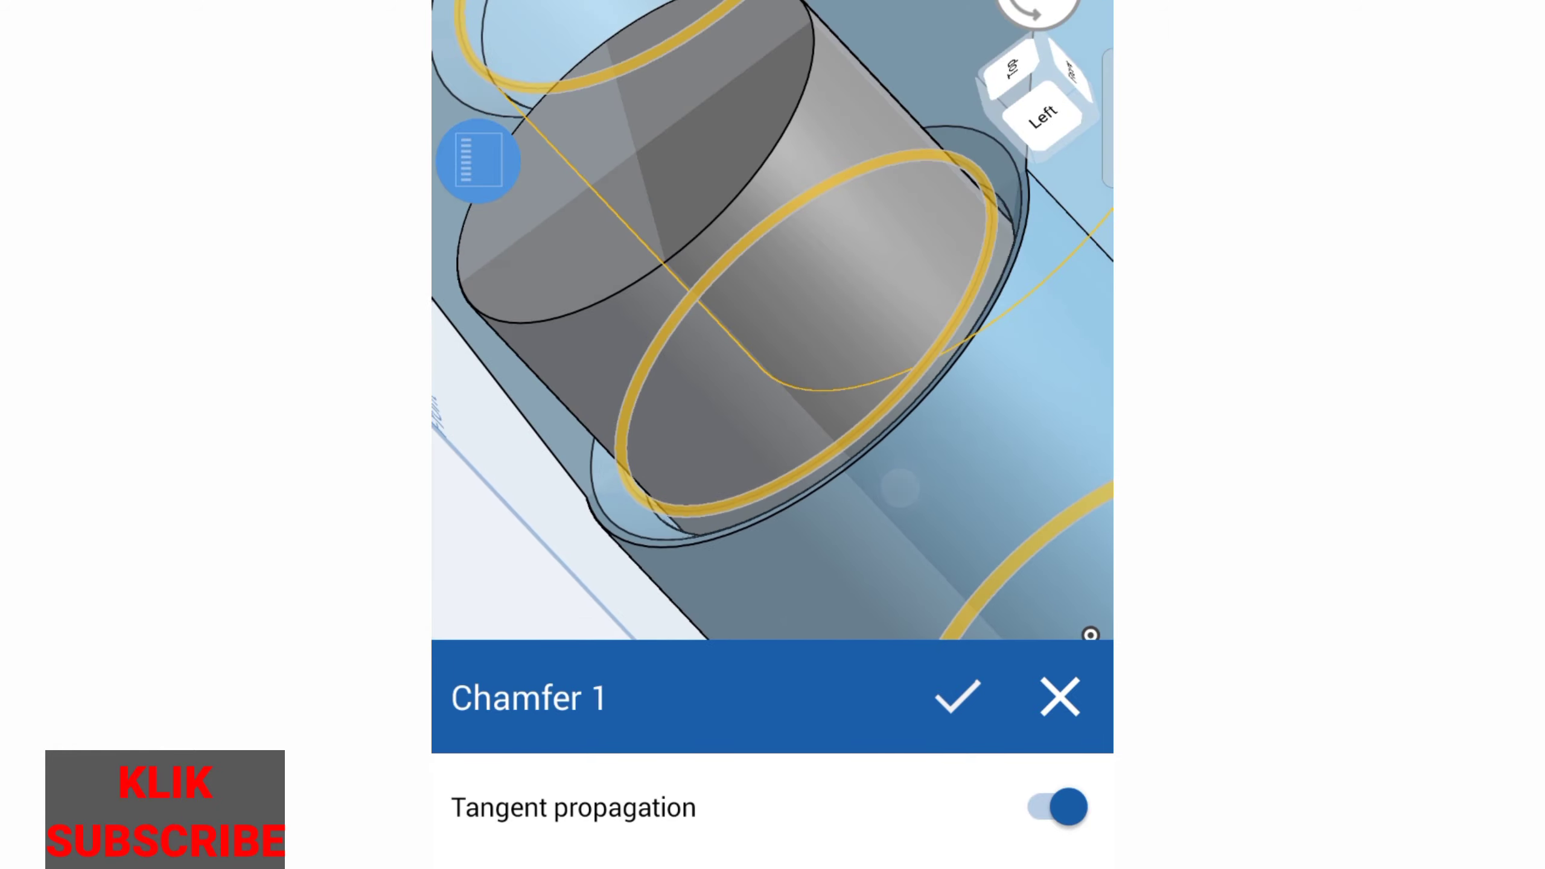
mouse_move(900, 484)
left_mouse_down()
mouse_move(963, 480)
mouse_move(978, 522)
mouse_move(917, 507)
mouse_move(903, 483)
left_mouse_up()
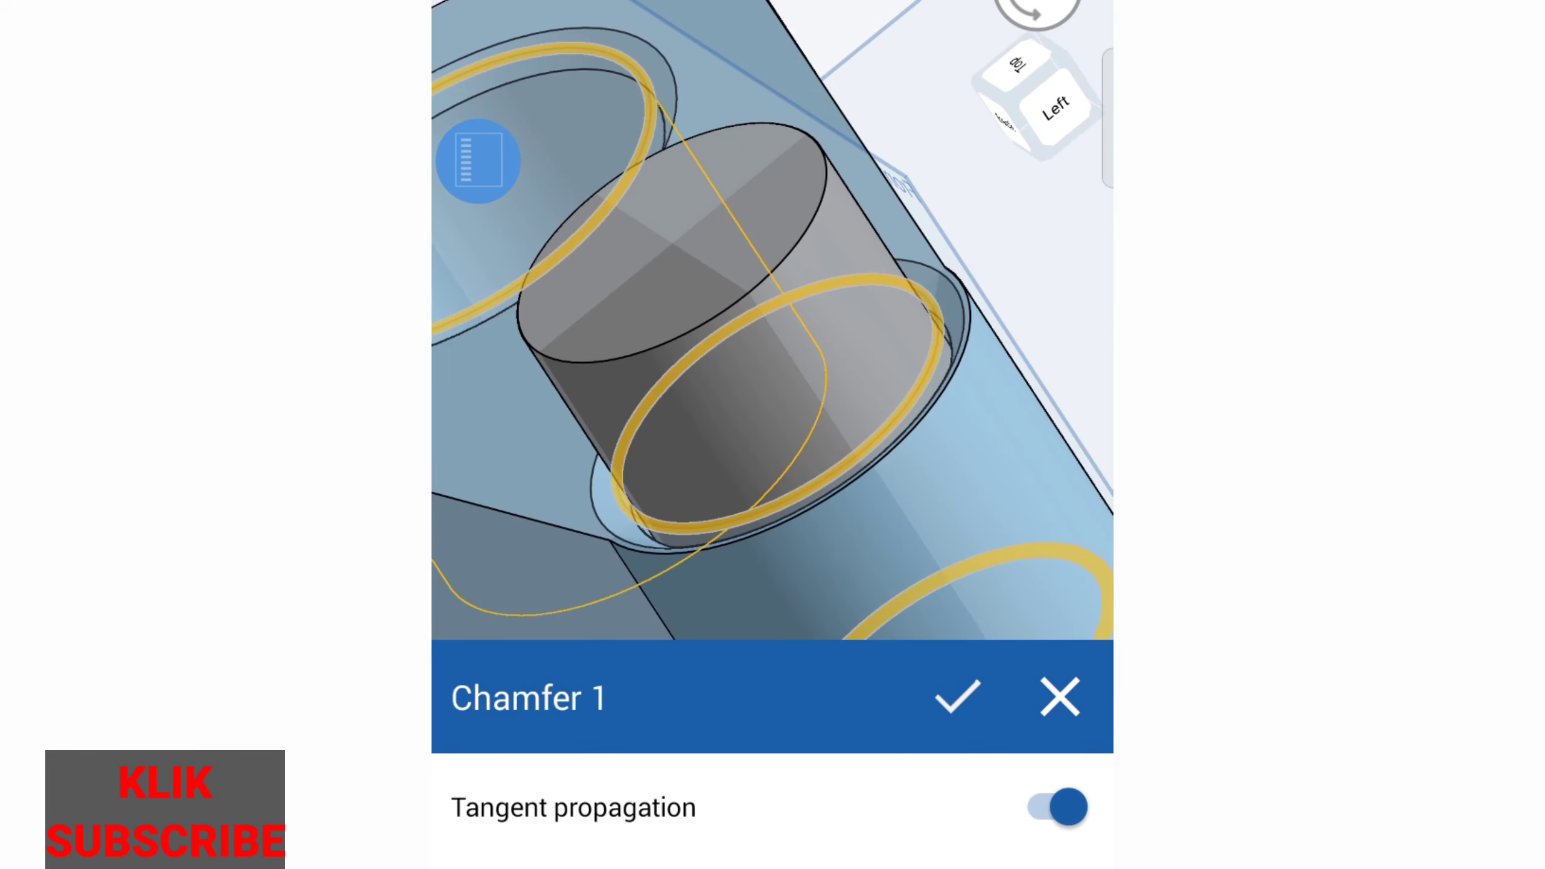
Step: Apply the 2 mm chamfer and inspect the part from the side
left_click(952, 676)
scroll(952, 672, "down", 2)
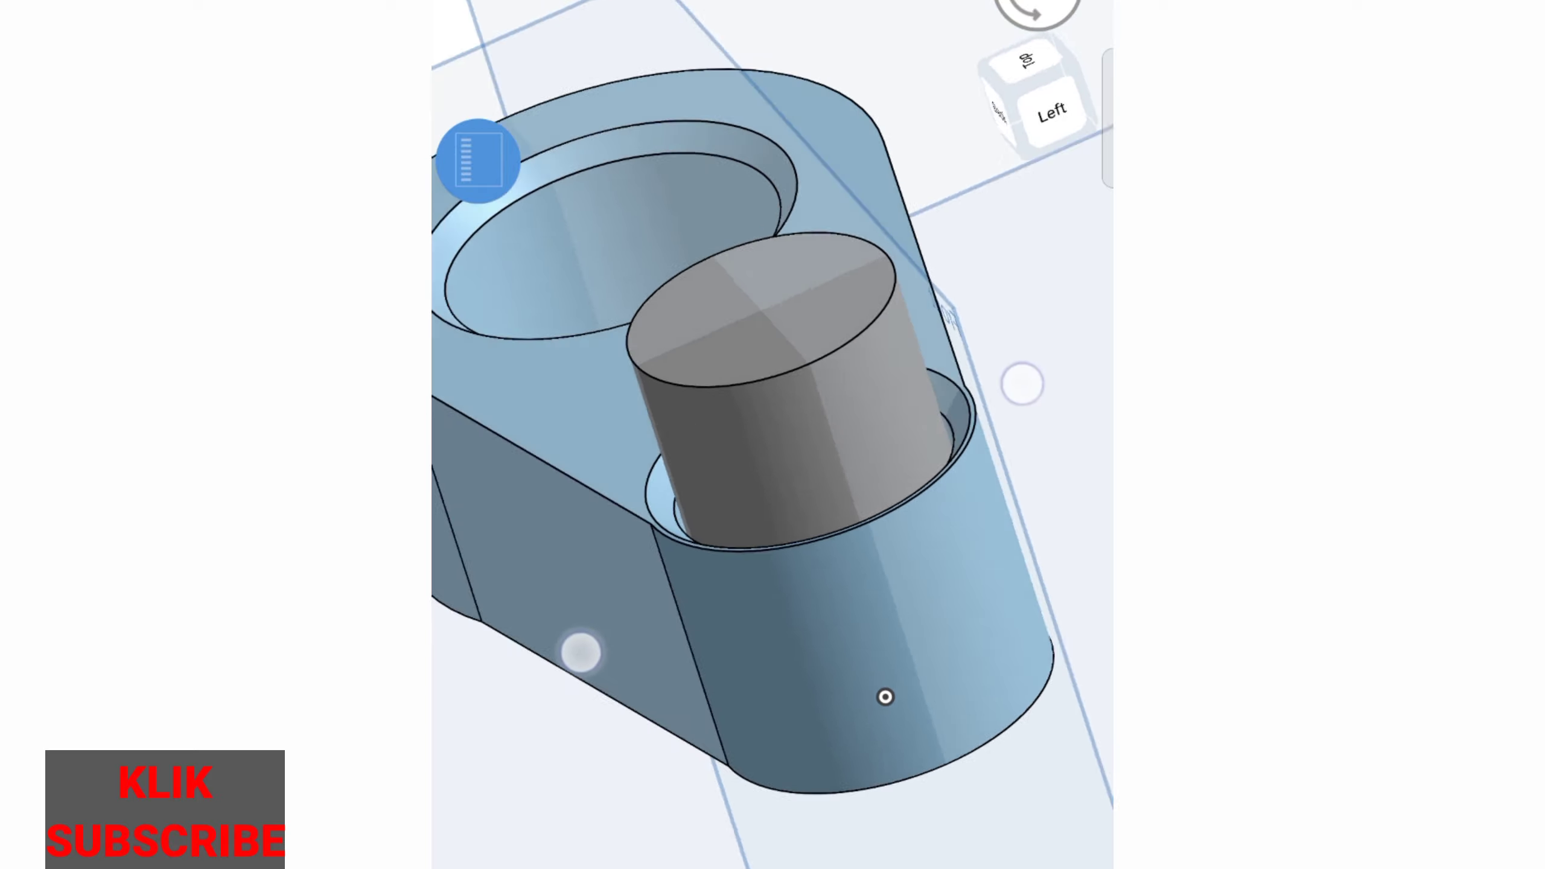
mouse_move(882, 693)
left_mouse_down()
mouse_move(635, 735)
mouse_move(508, 721)
mouse_move(476, 679)
mouse_move(911, 411)
mouse_move(935, 507)
mouse_move(735, 542)
mouse_move(810, 784)
mouse_move(628, 704)
left_mouse_up()
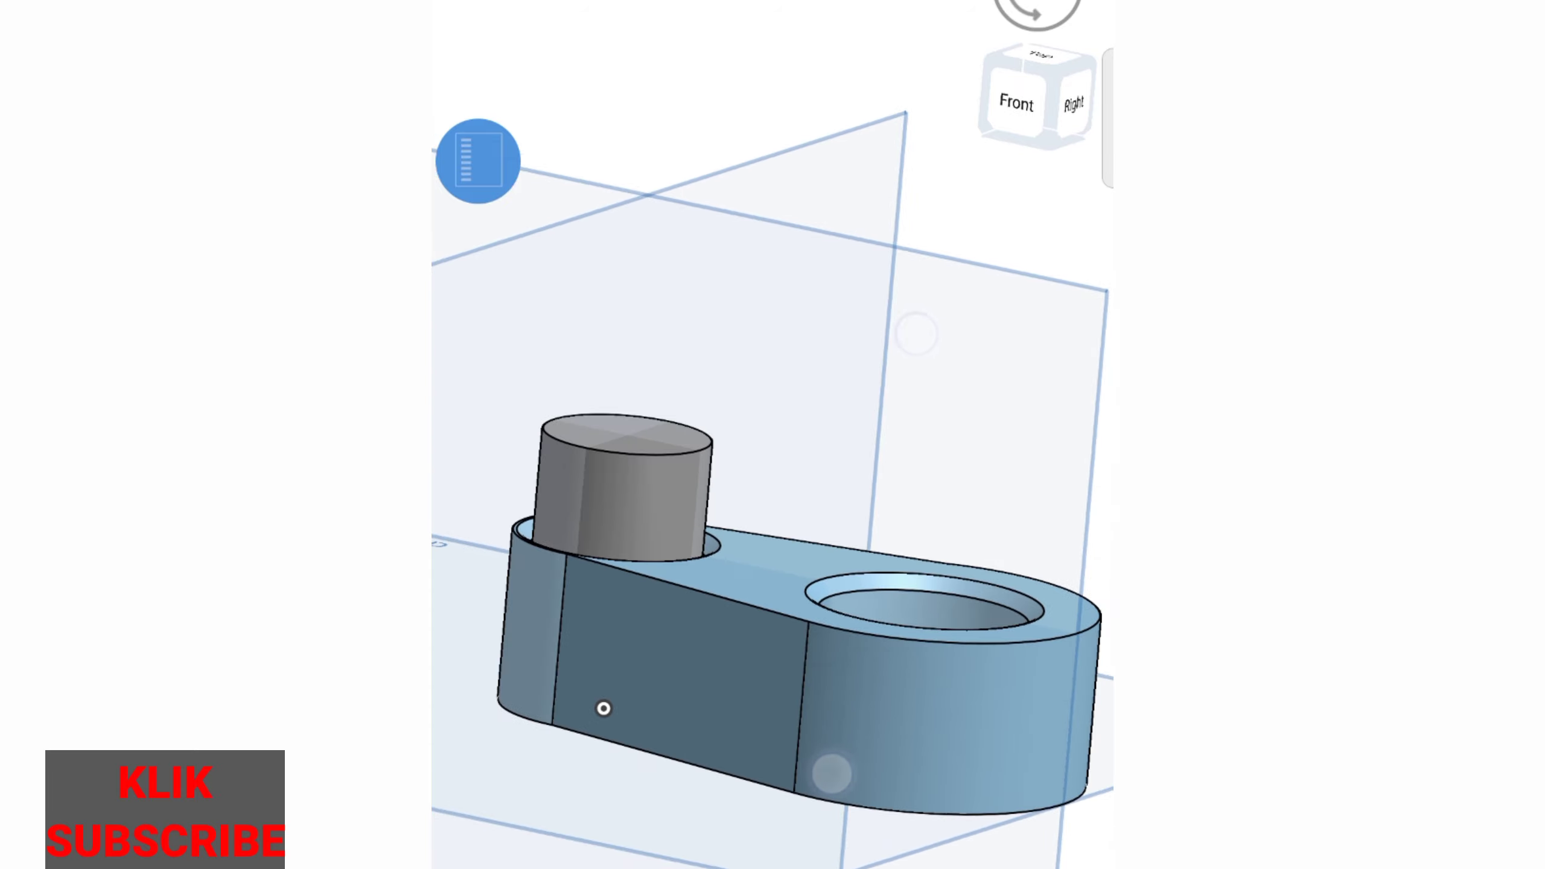
scroll(631, 749, "up", 2)
scroll(642, 755, "up", 1)
scroll(664, 798, "up", 1)
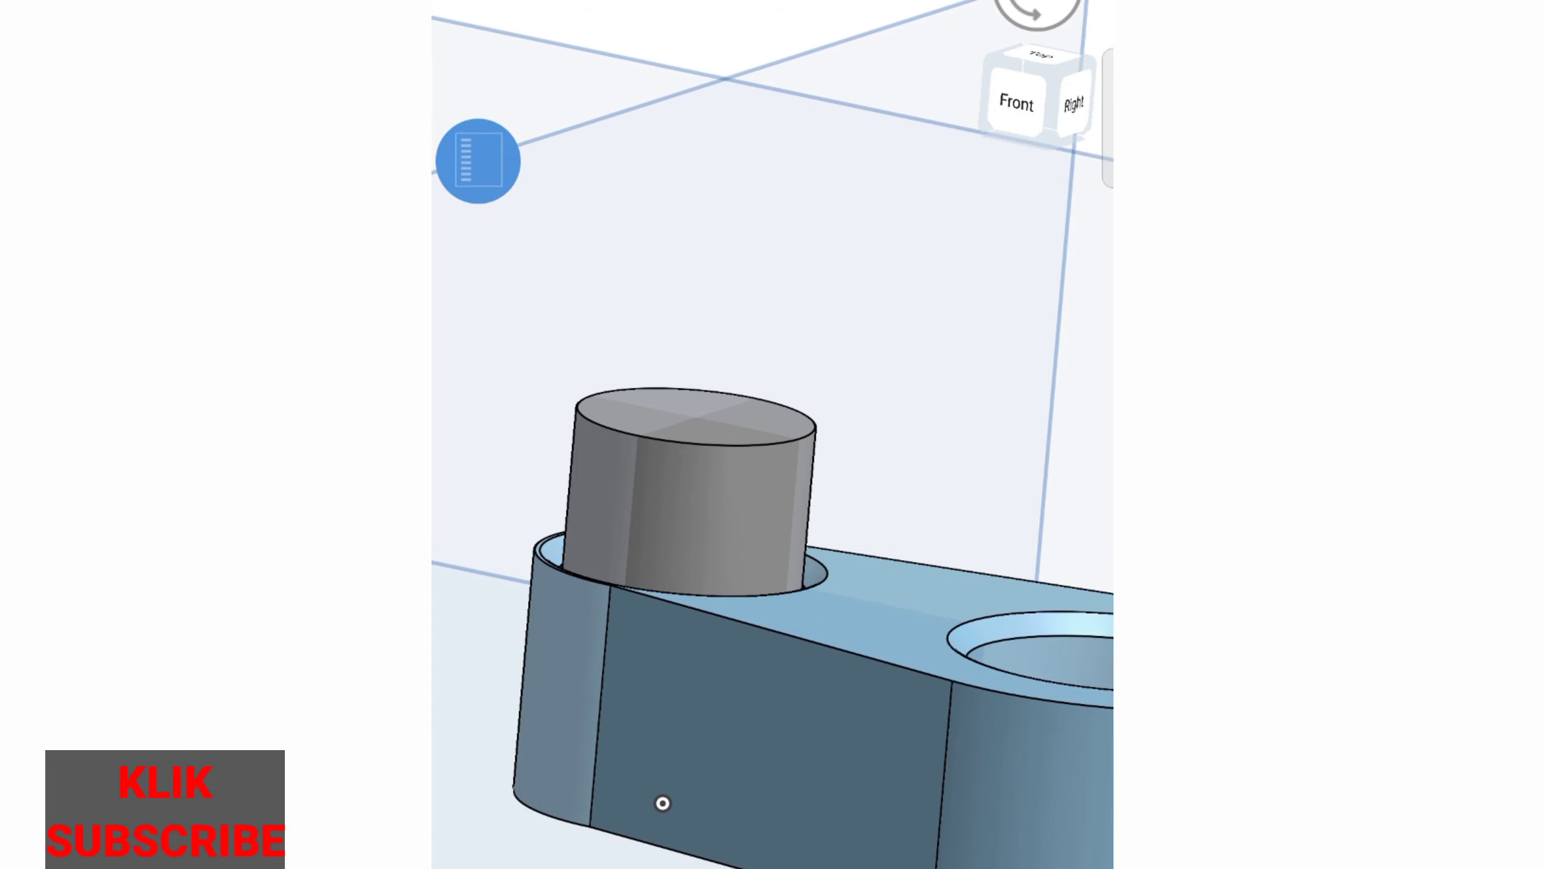
Step: Fillet the pin's top edge with a 5 mm radius, correcting an initial 2 mm entry
left_click(730, 422)
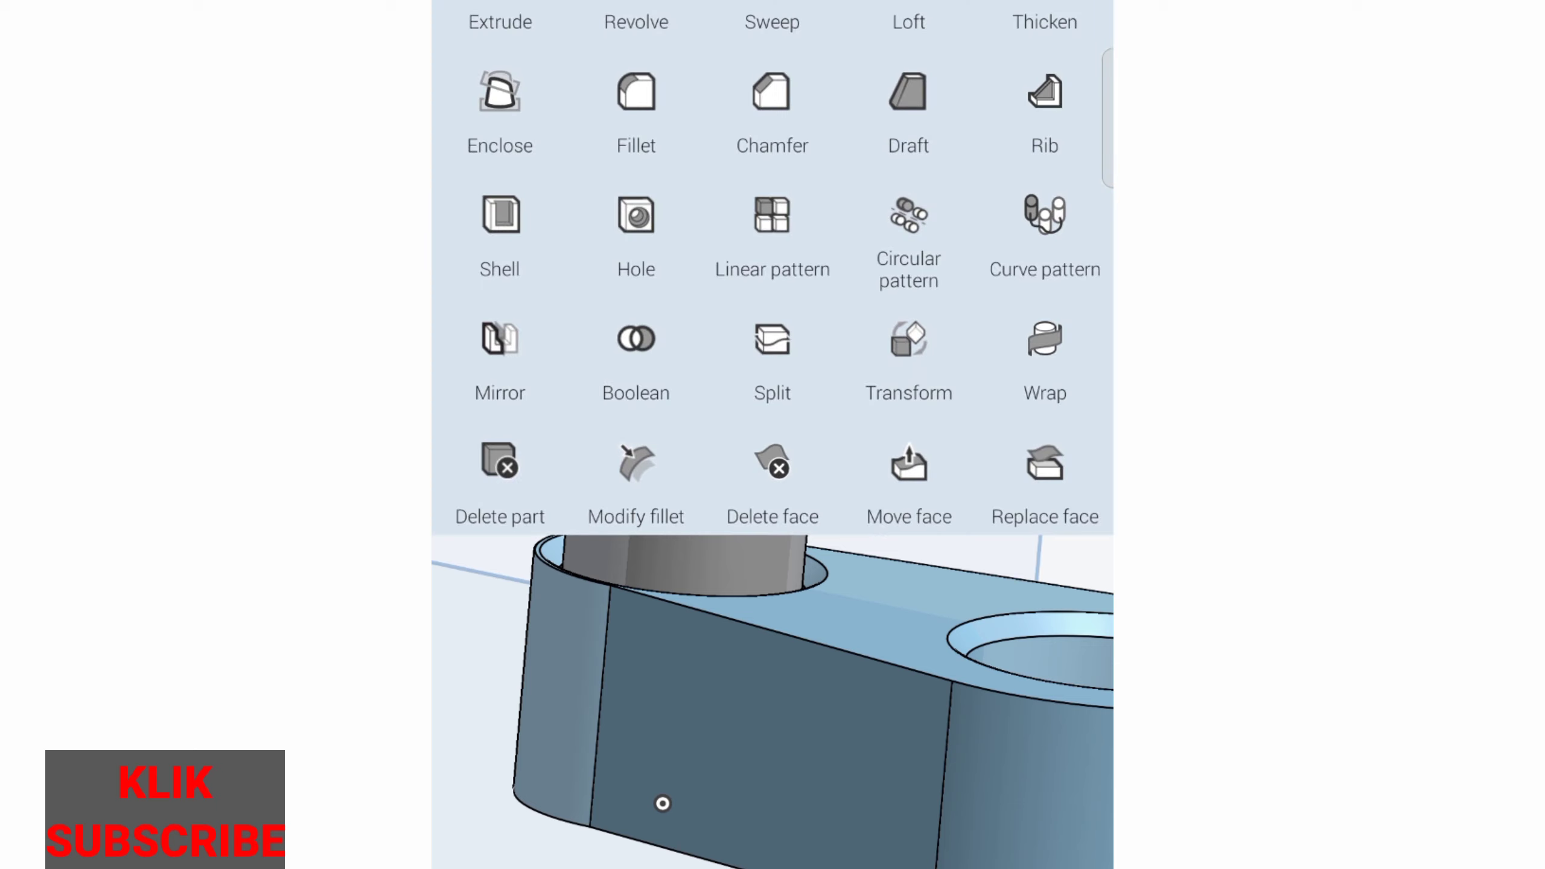
left_click(635, 100)
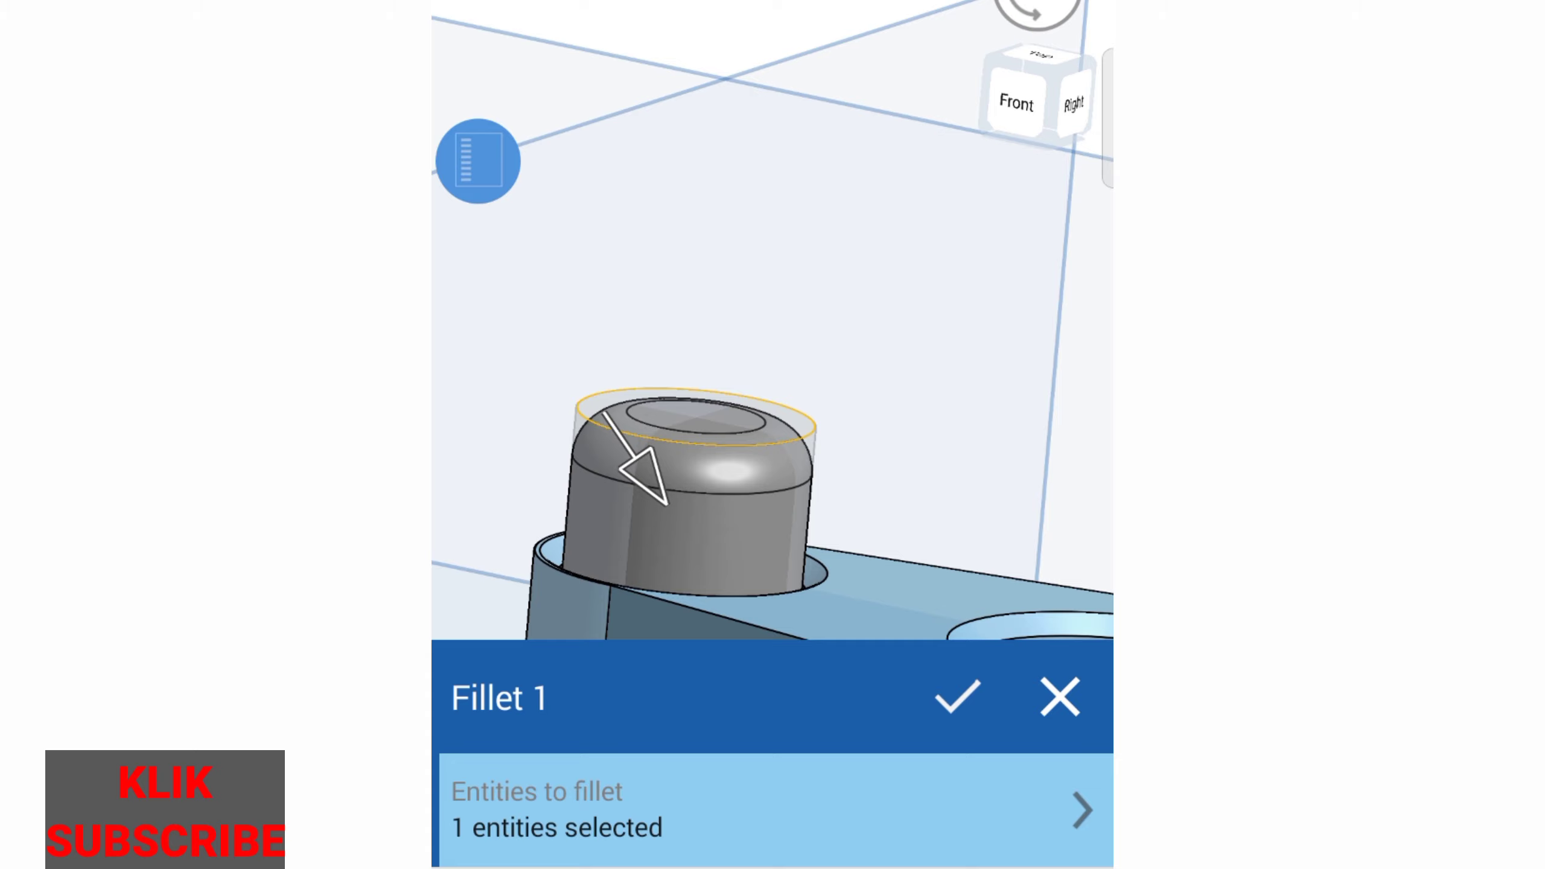
left_click_drag(579, 852, 579, 742)
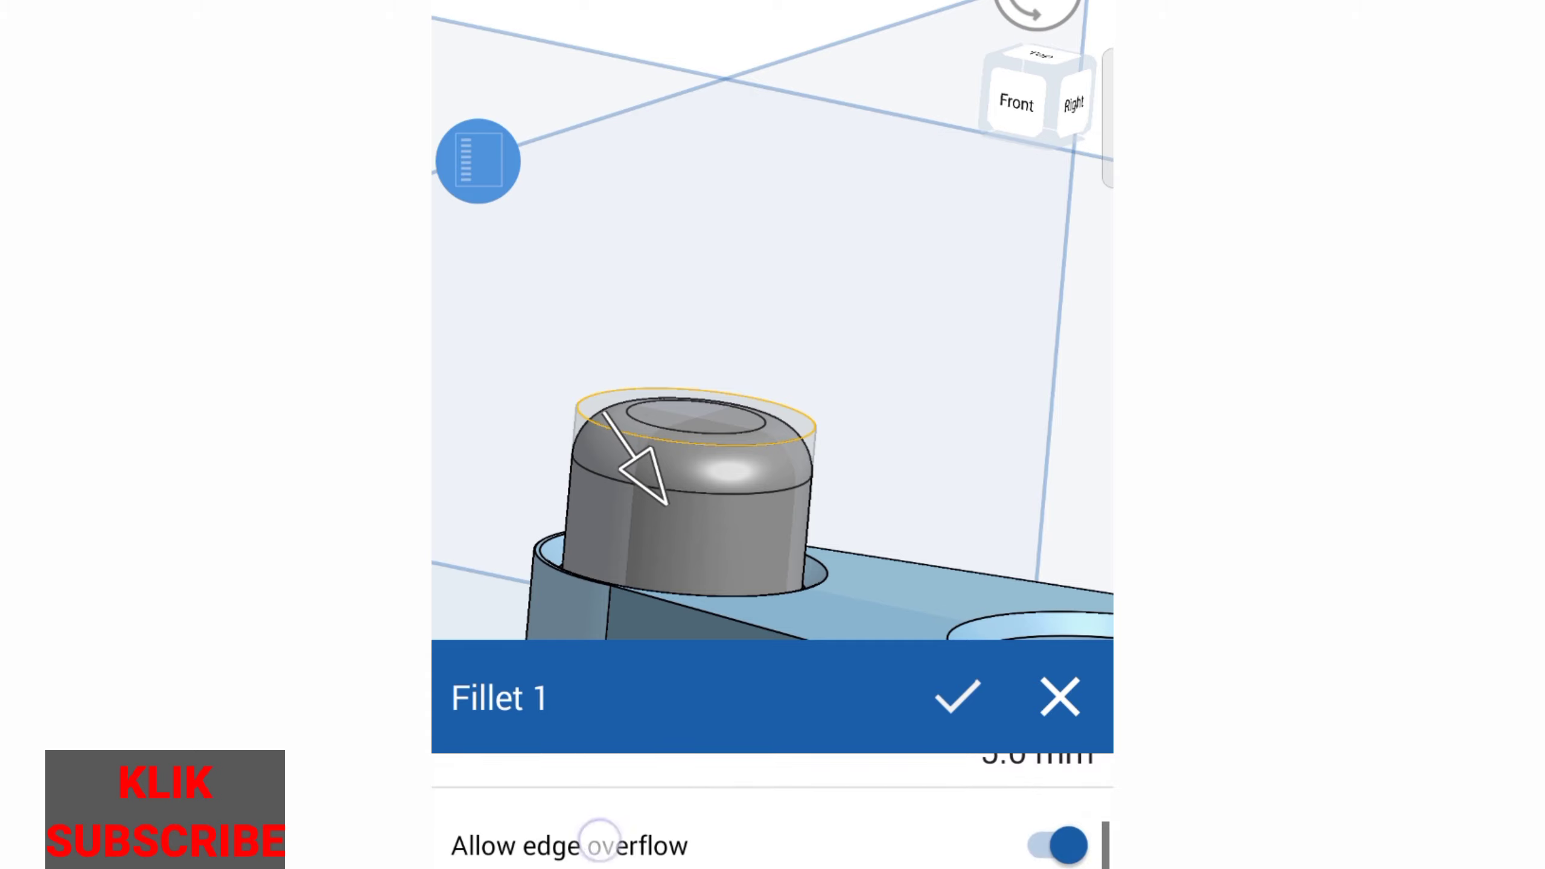
left_click_drag(604, 839, 604, 864)
left_click(1034, 839)
left_click(758, 210)
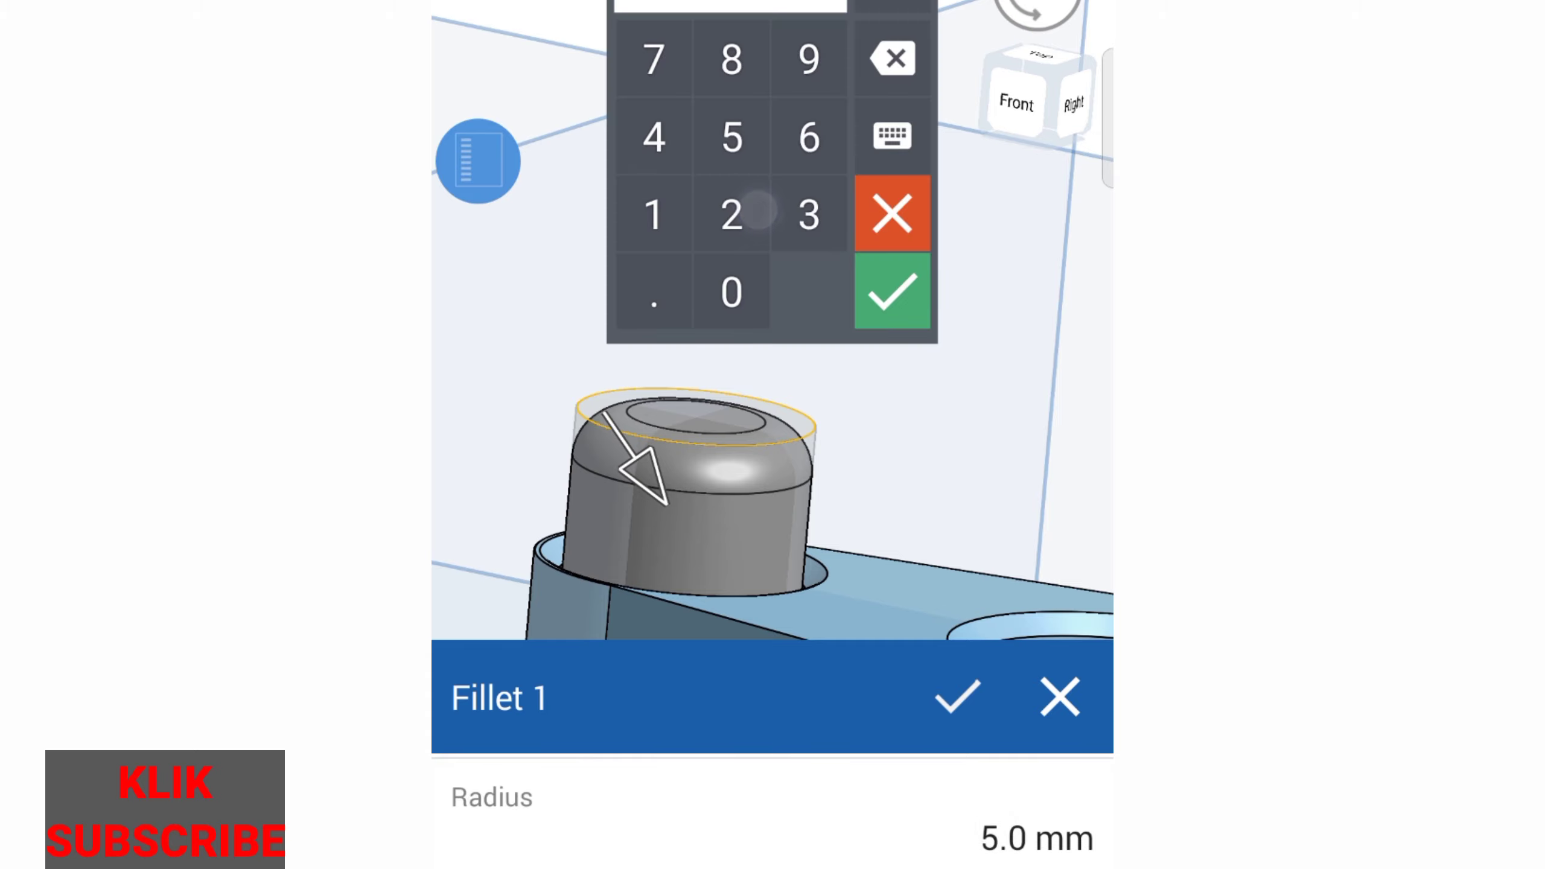
left_click(901, 301)
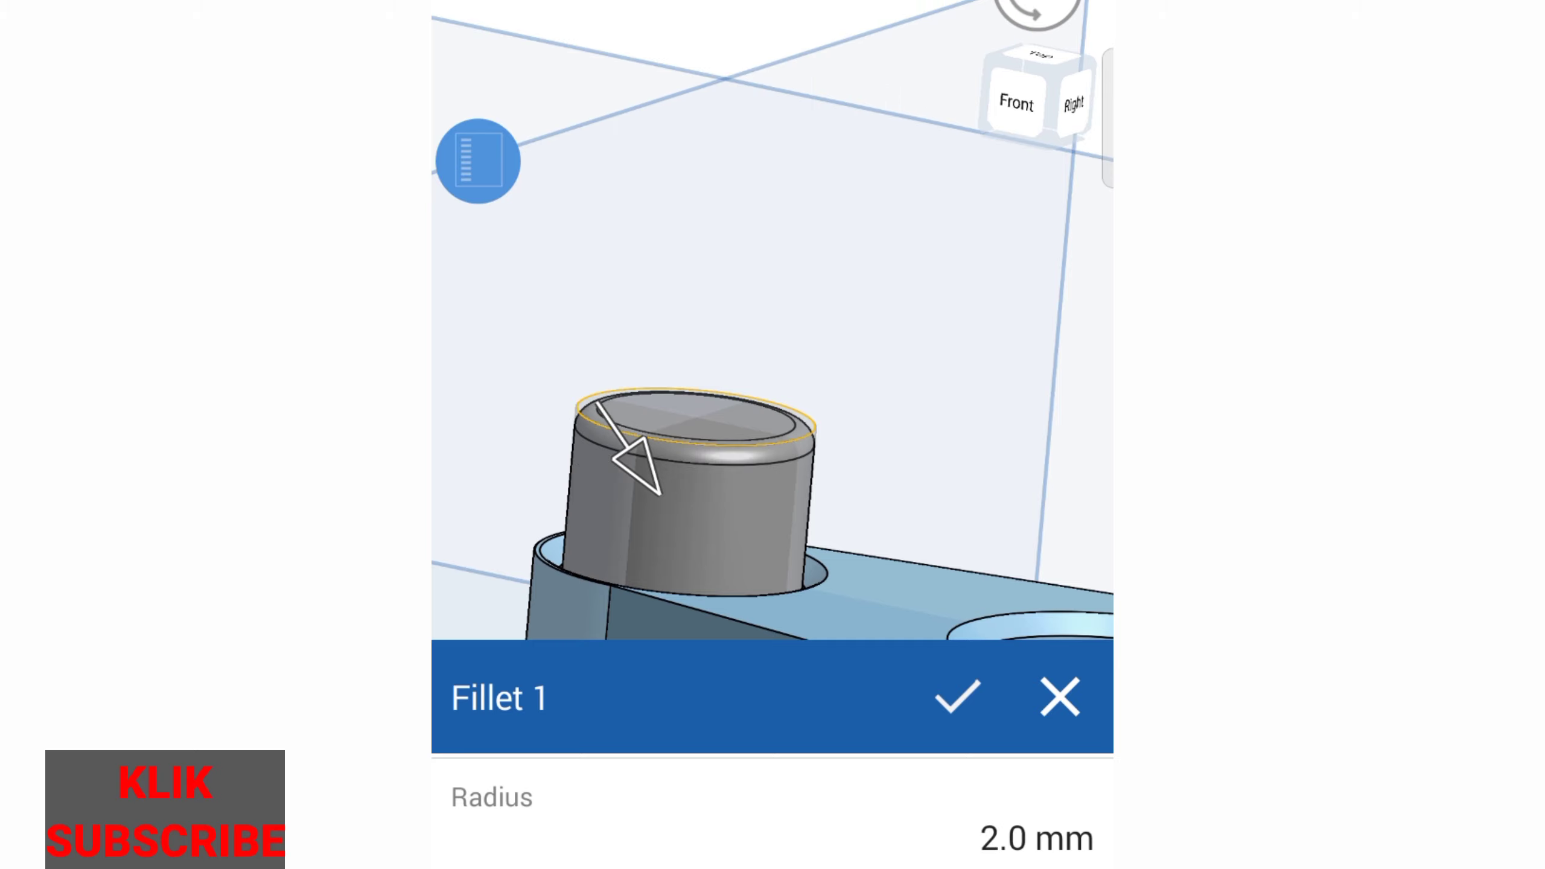
left_click(1034, 839)
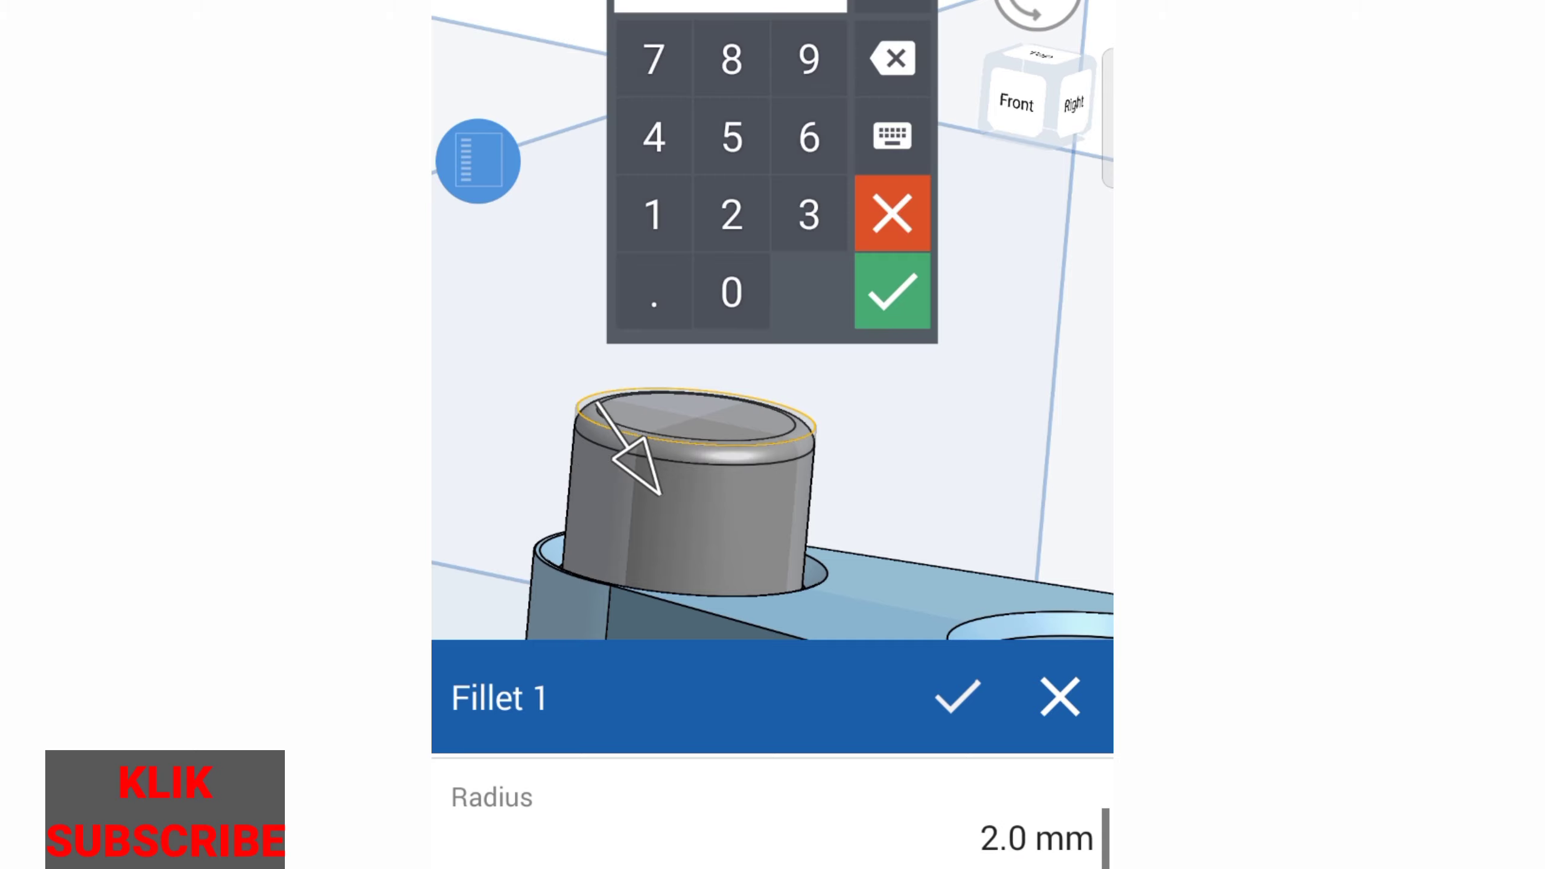
left_click(732, 135)
left_click(893, 291)
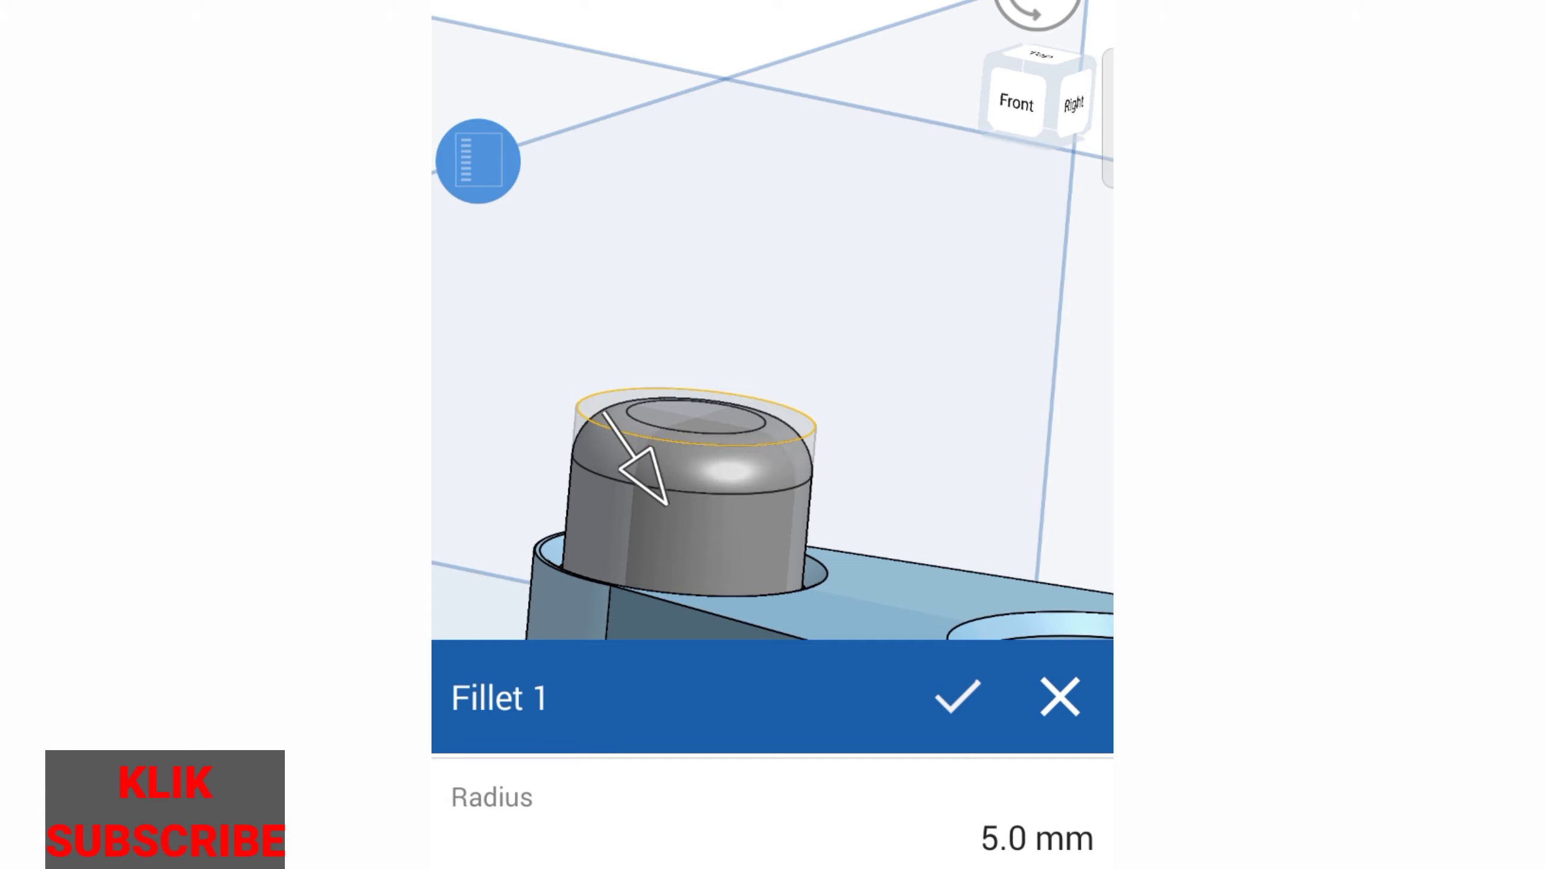
left_click(957, 698)
scroll(749, 444, "down", 3)
scroll(743, 443, "down", 3)
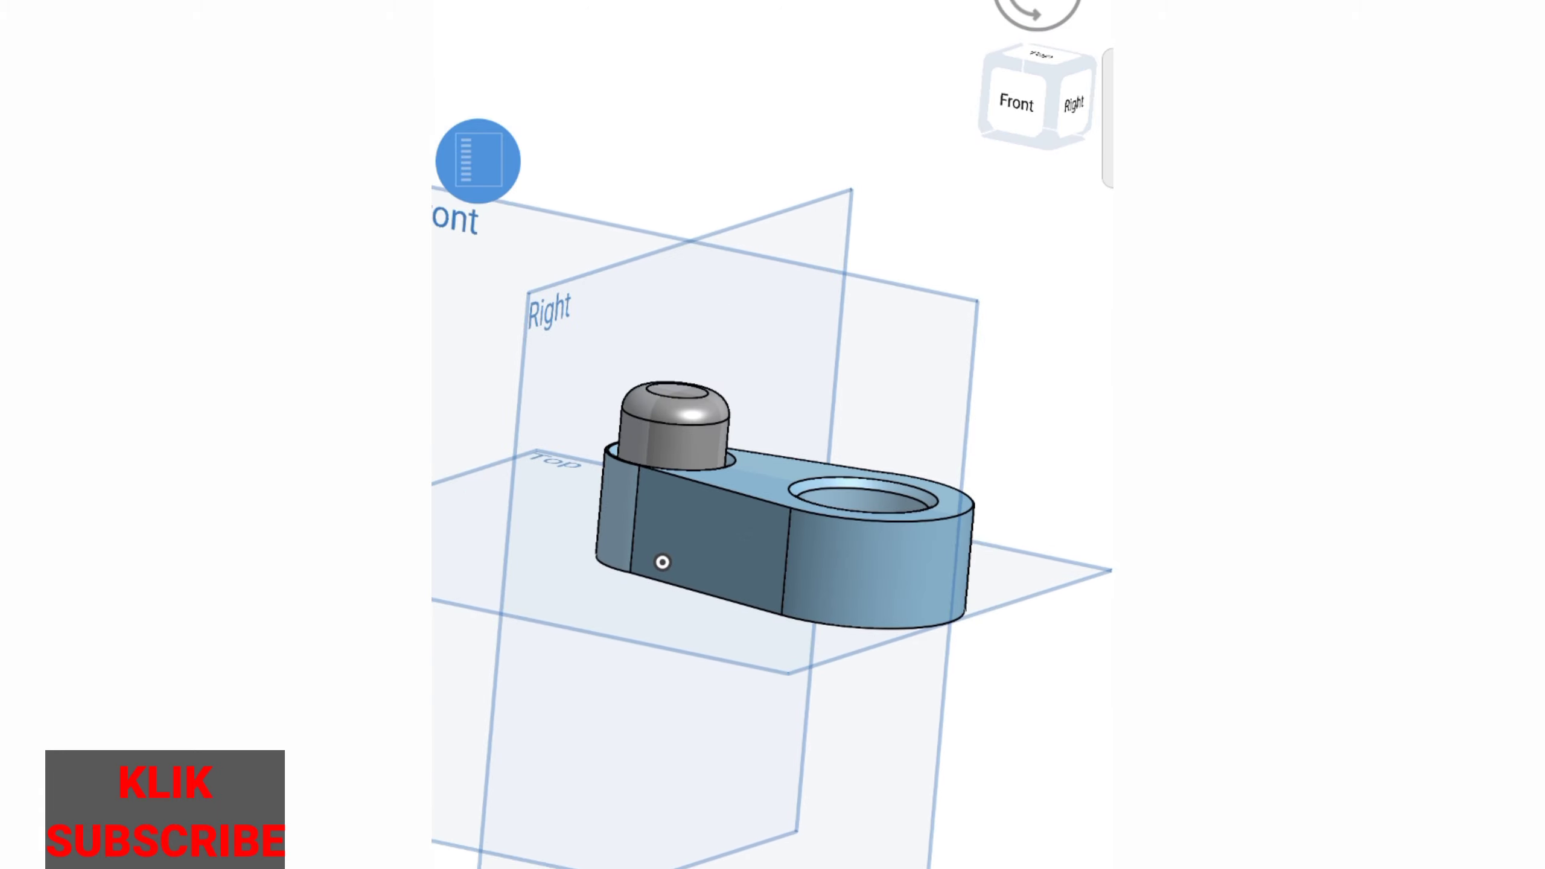
Step: Hide the Top, Front and Right planes in the feature list, then view the part from near the top
left_click(478, 161)
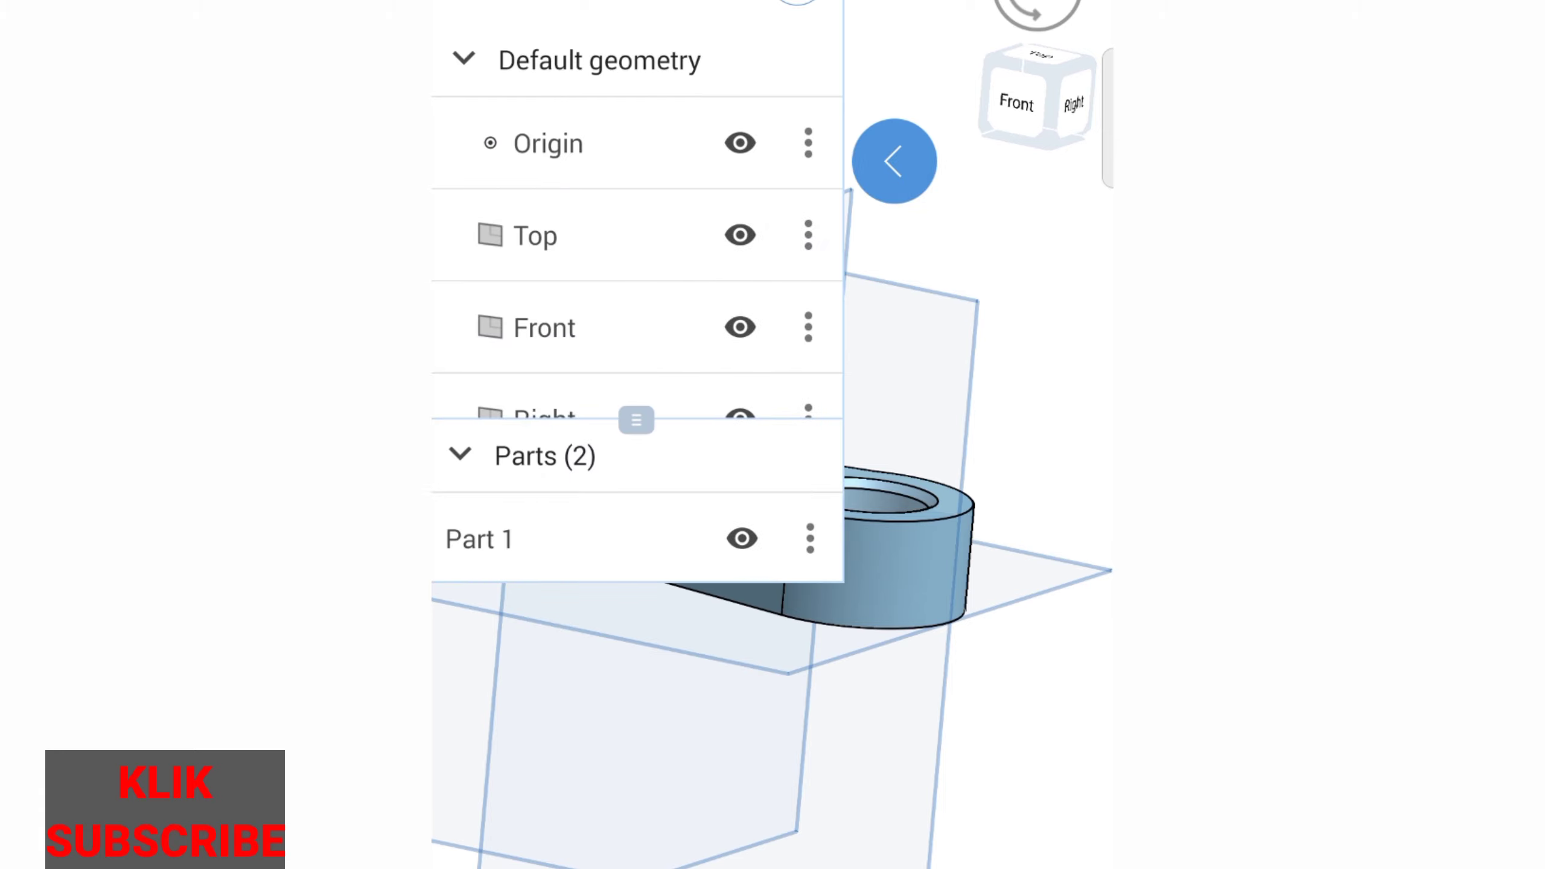
left_click(740, 234)
left_click(740, 327)
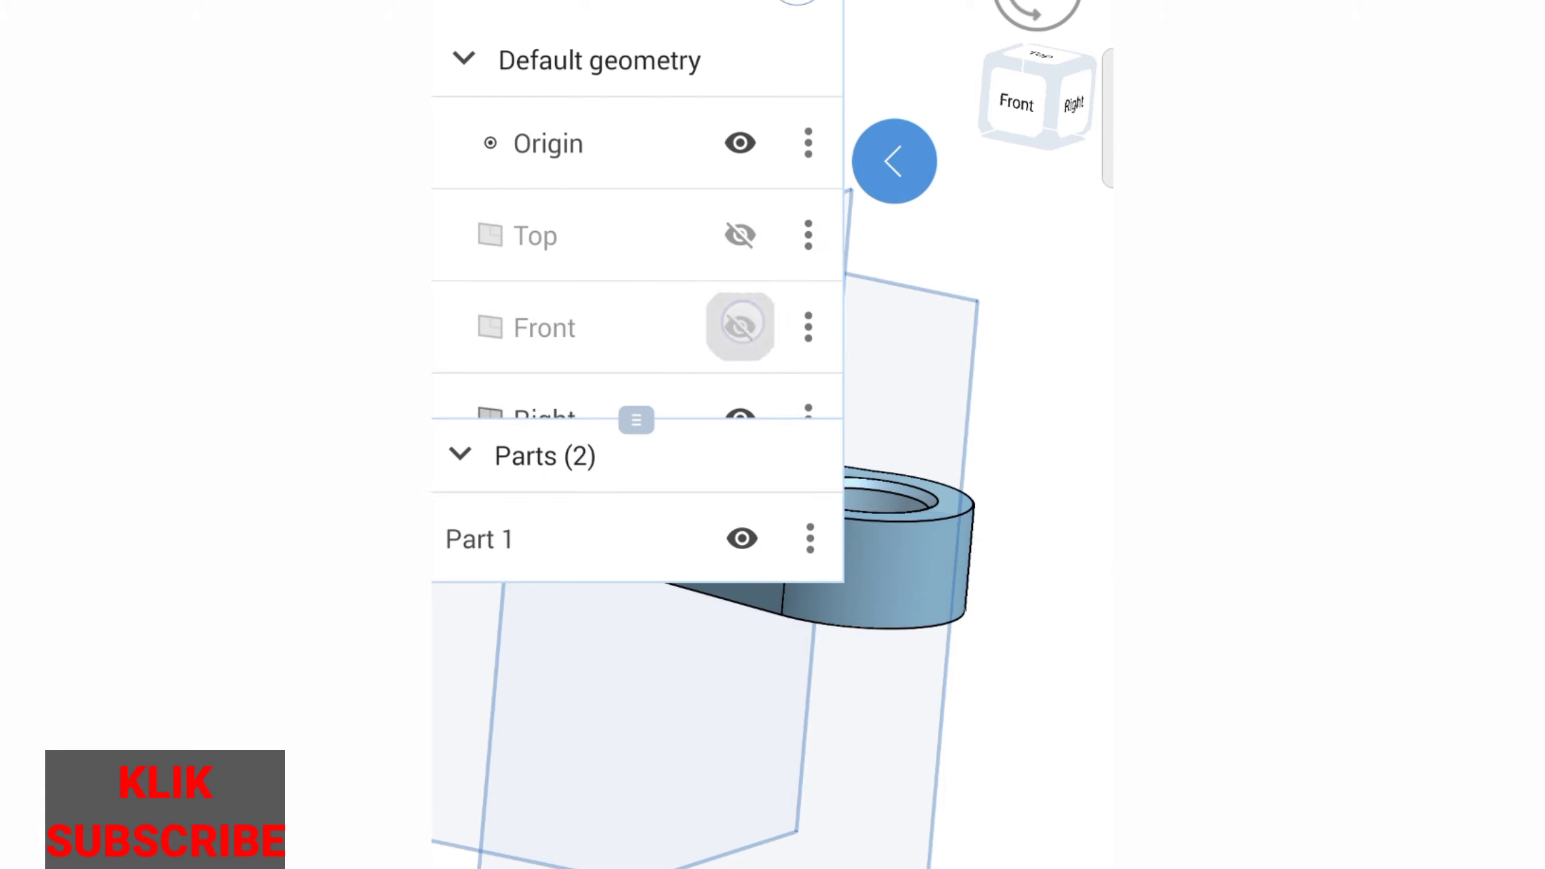
scroll(633, 243, "down", 2)
left_click(740, 284)
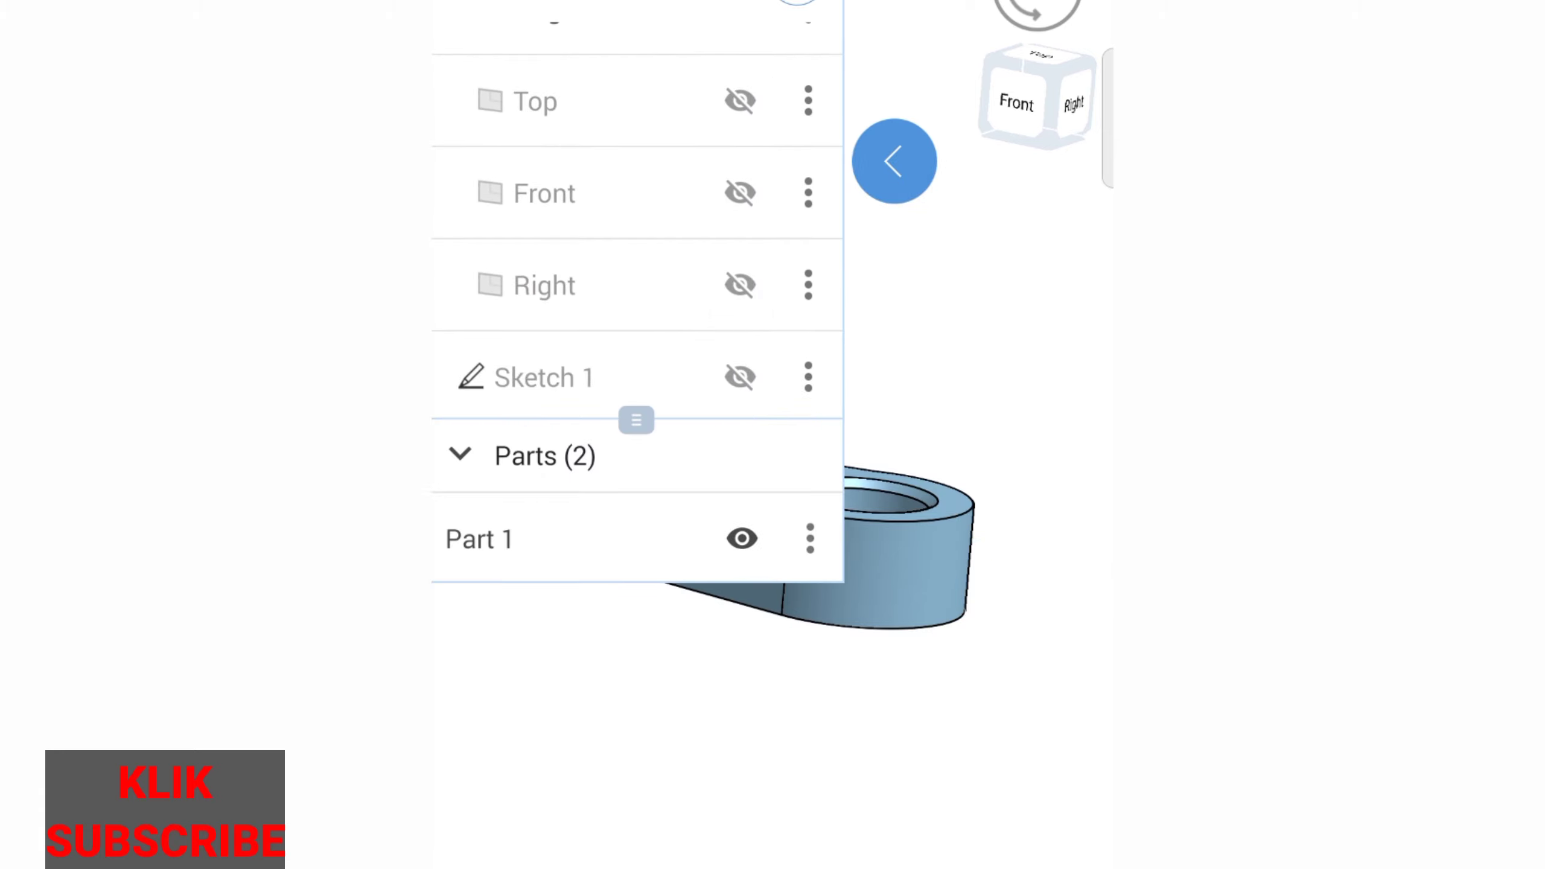
left_click(895, 161)
mouse_move(900, 278)
left_mouse_down()
mouse_move(980, 343)
mouse_move(1028, 320)
mouse_move(1062, 415)
mouse_move(948, 329)
mouse_move(891, 414)
mouse_move(914, 448)
mouse_move(922, 403)
mouse_move(959, 422)
mouse_move(887, 785)
mouse_move(938, 404)
mouse_move(966, 342)
mouse_move(984, 345)
mouse_move(1011, 411)
mouse_move(1000, 465)
mouse_move(979, 440)
mouse_move(930, 434)
left_mouse_up()
scroll(959, 362, "up", 3)
scroll(990, 359, "up", 2)
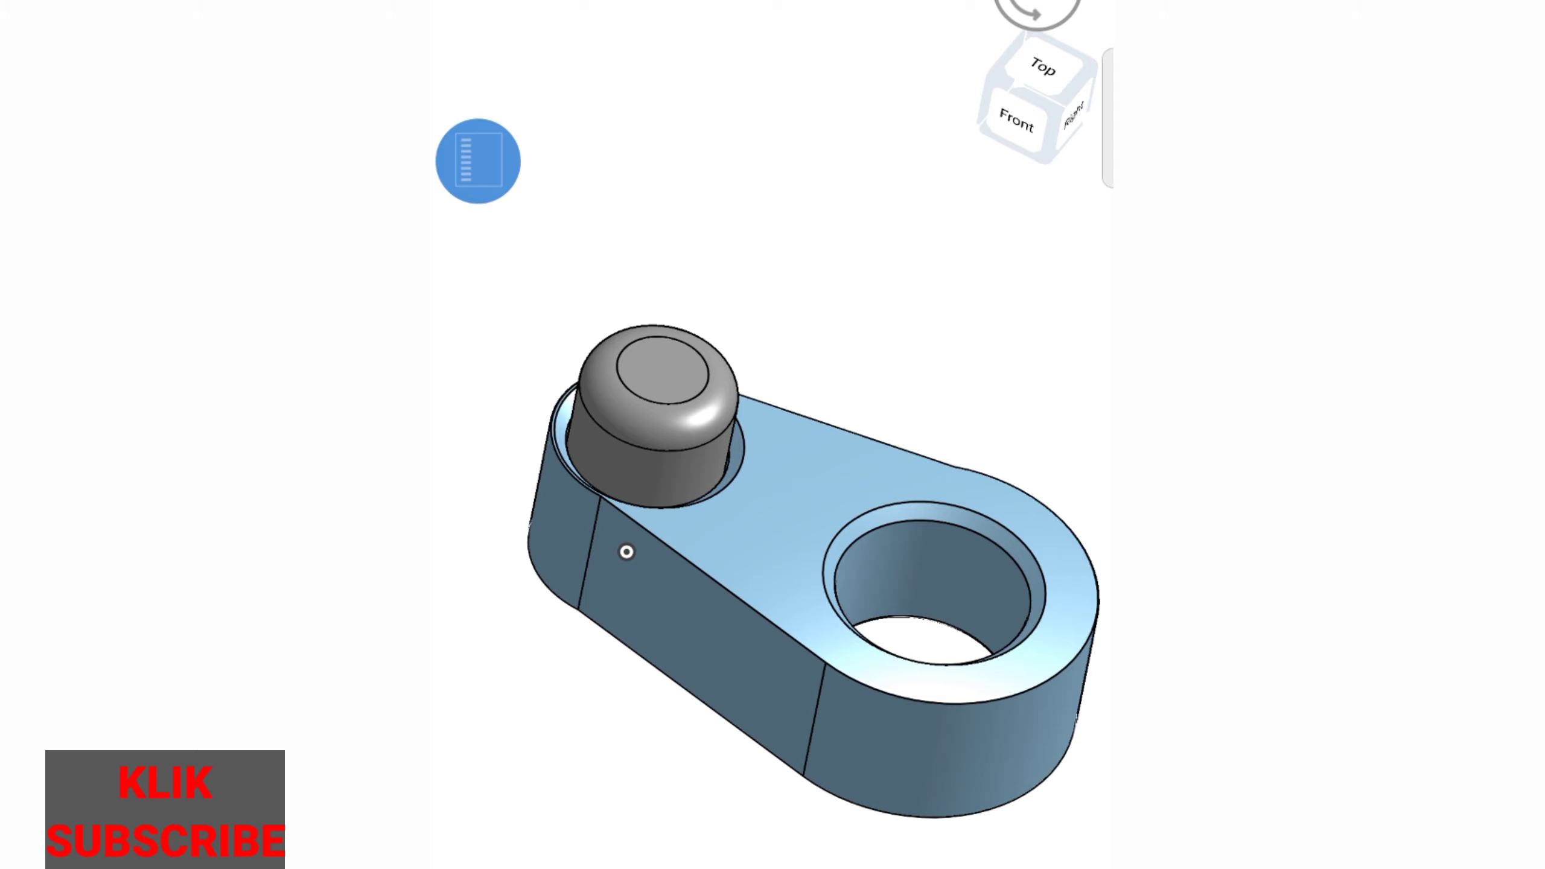
middle_click_drag(948, 336, 907, 312)
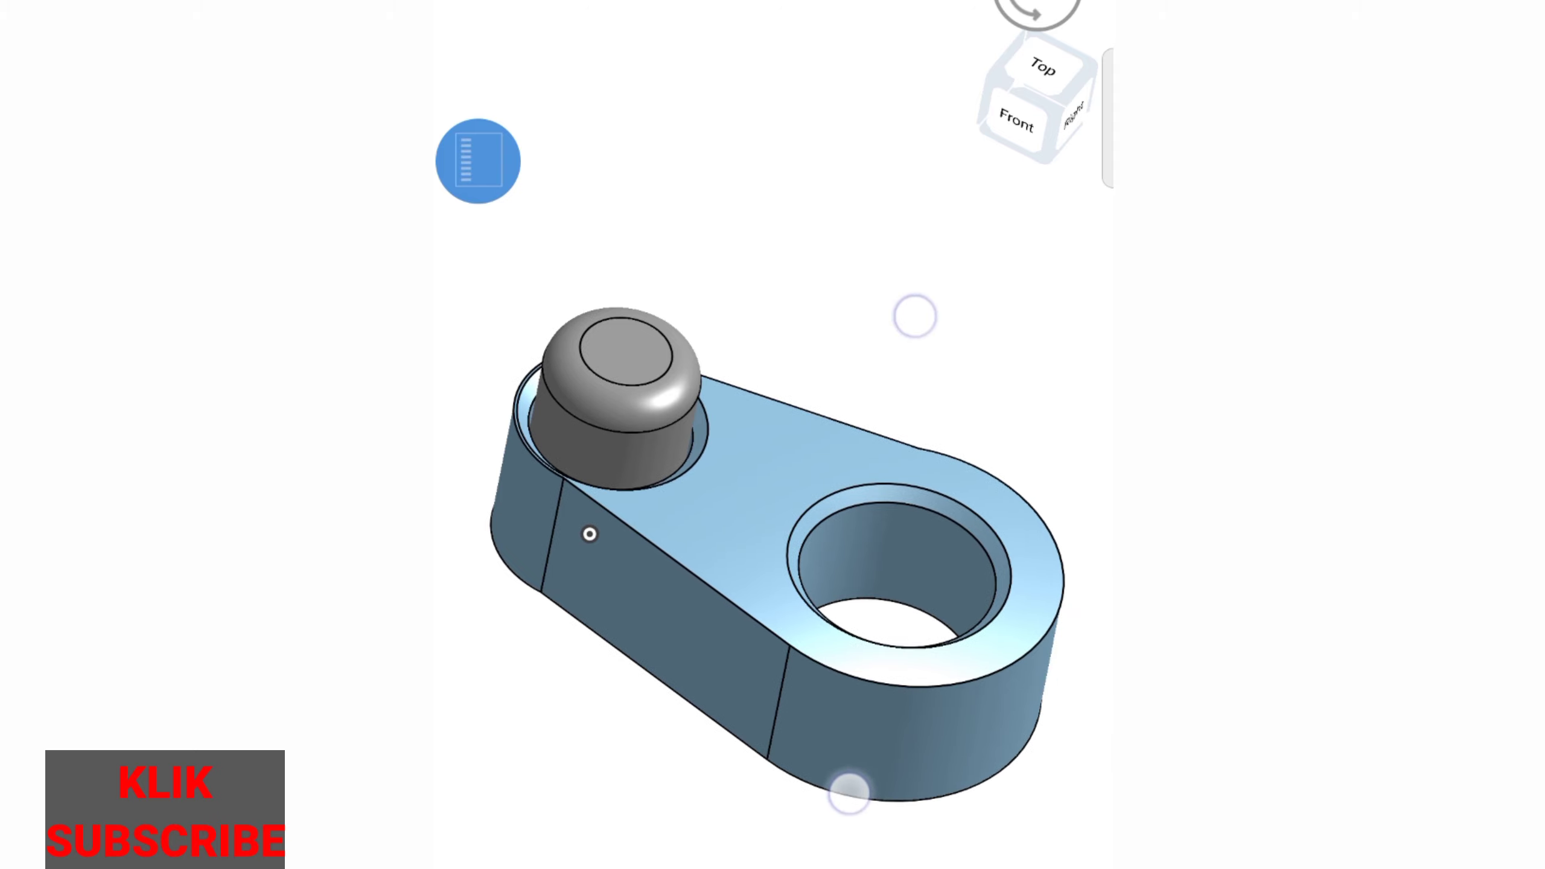